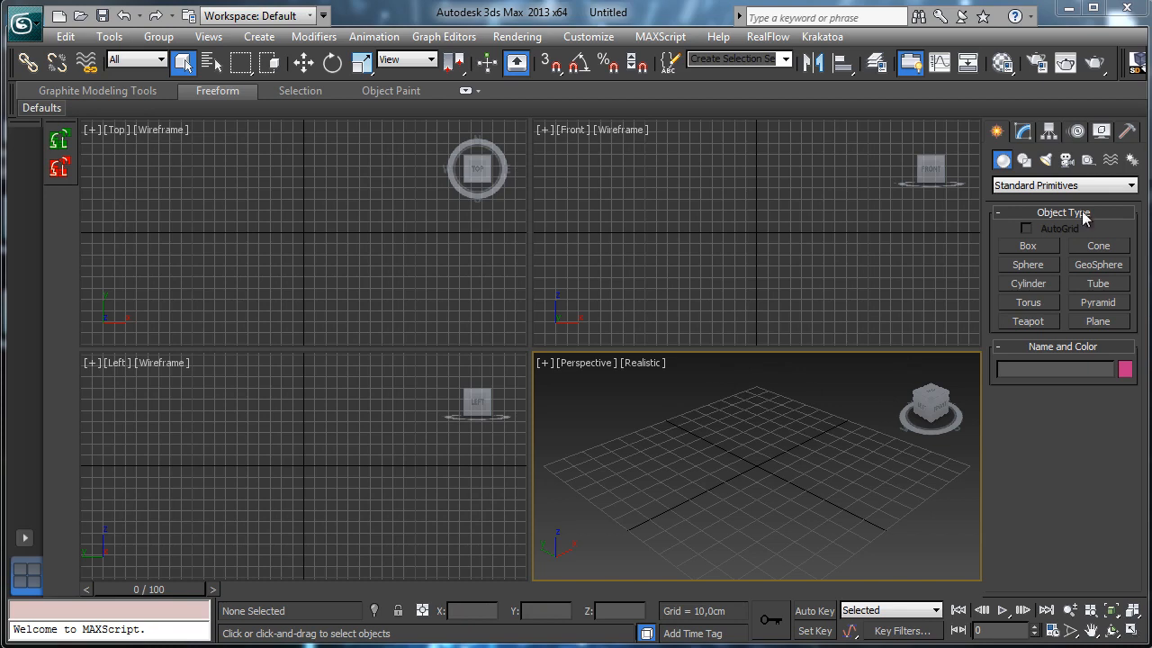
Step: Create a box in the perspective view about 68 cm long, 150 cm wide and 6 cm high
{"action": "left_click", "coordinate": [1096, 322]}
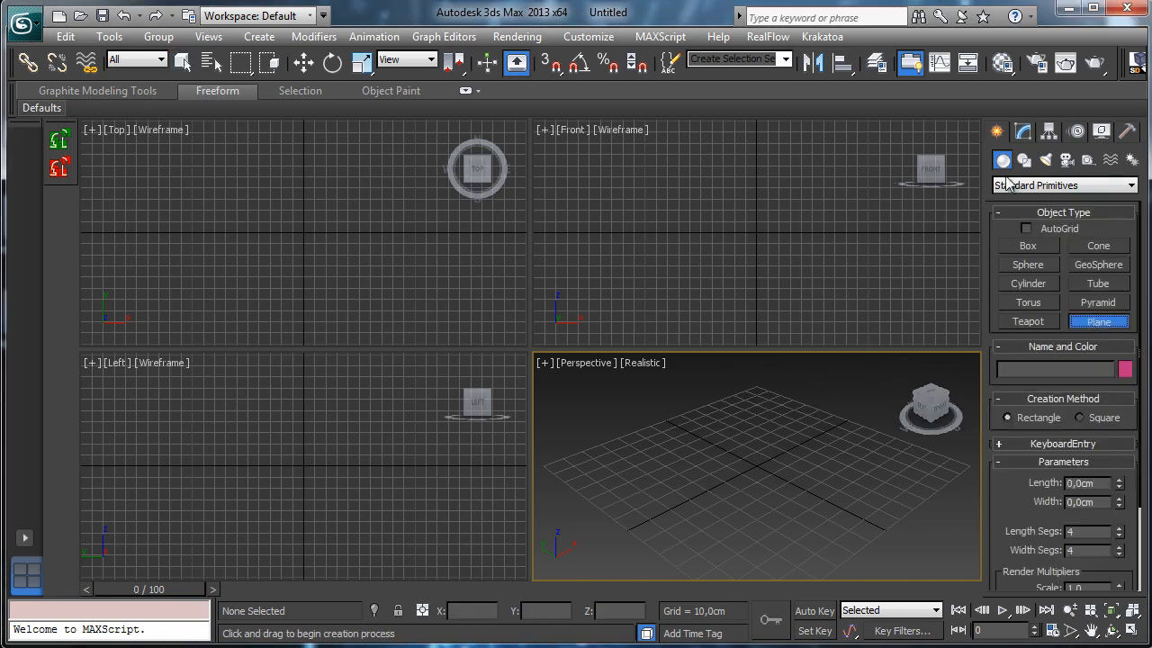
{"action": "left_click", "coordinate": [1028, 248]}
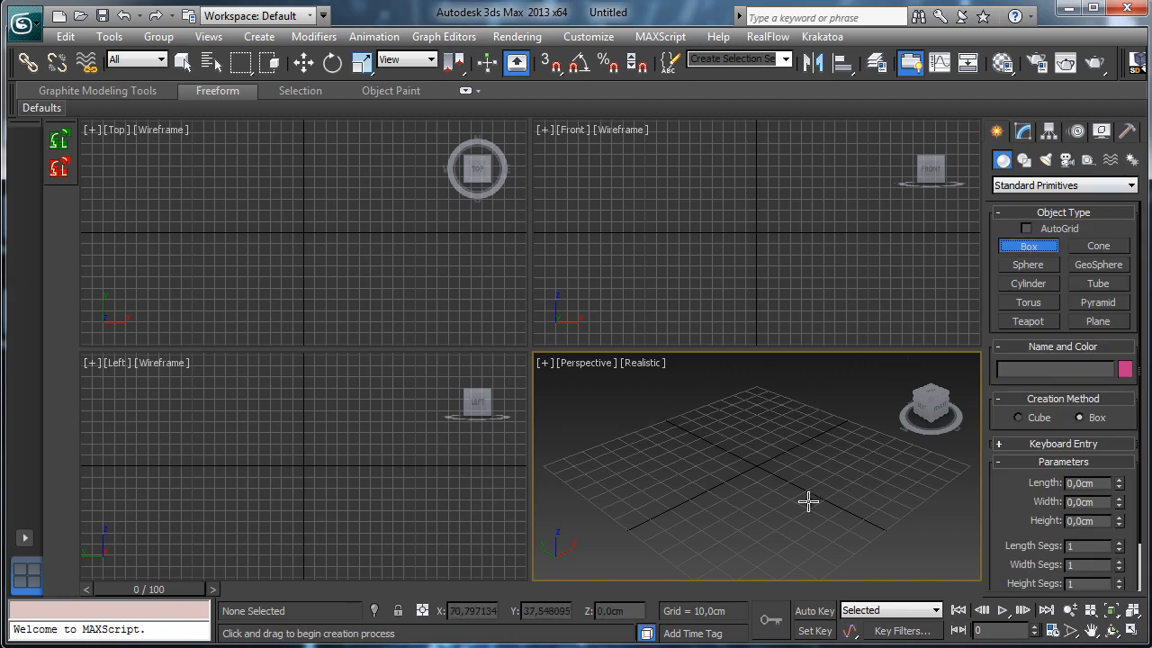
{"action": "left_click_drag", "start_coordinate": [797, 397], "coordinate": [673, 565]}
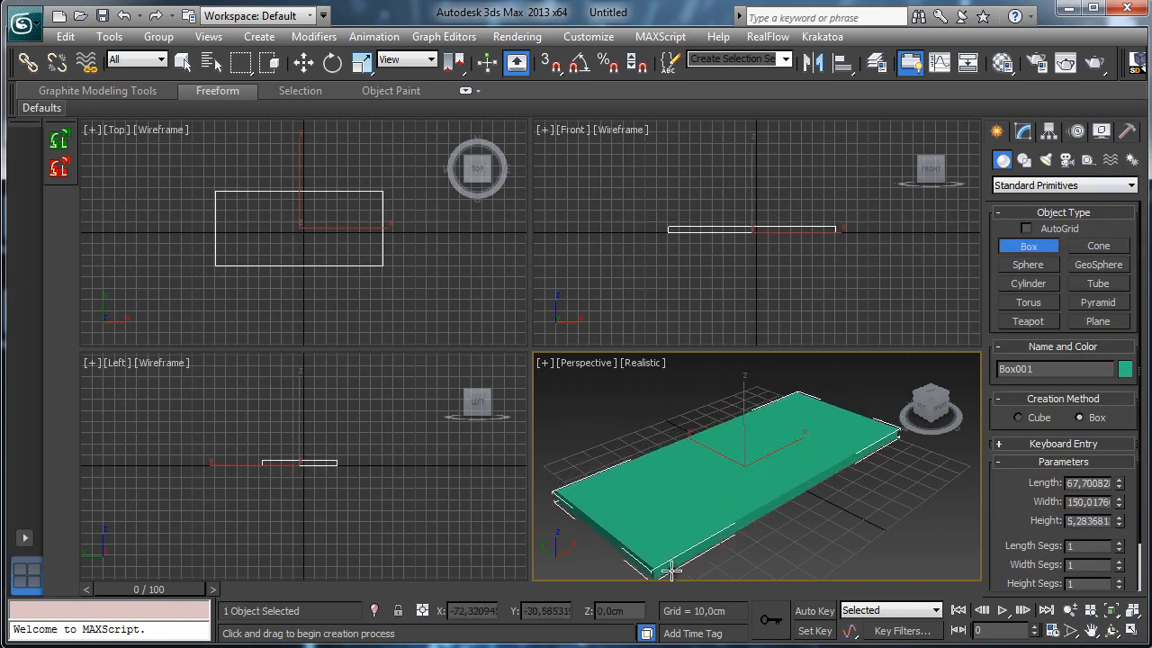
{"action": "left_click", "coordinate": [670, 553]}
{"action": "left_click", "coordinate": [1024, 131]}
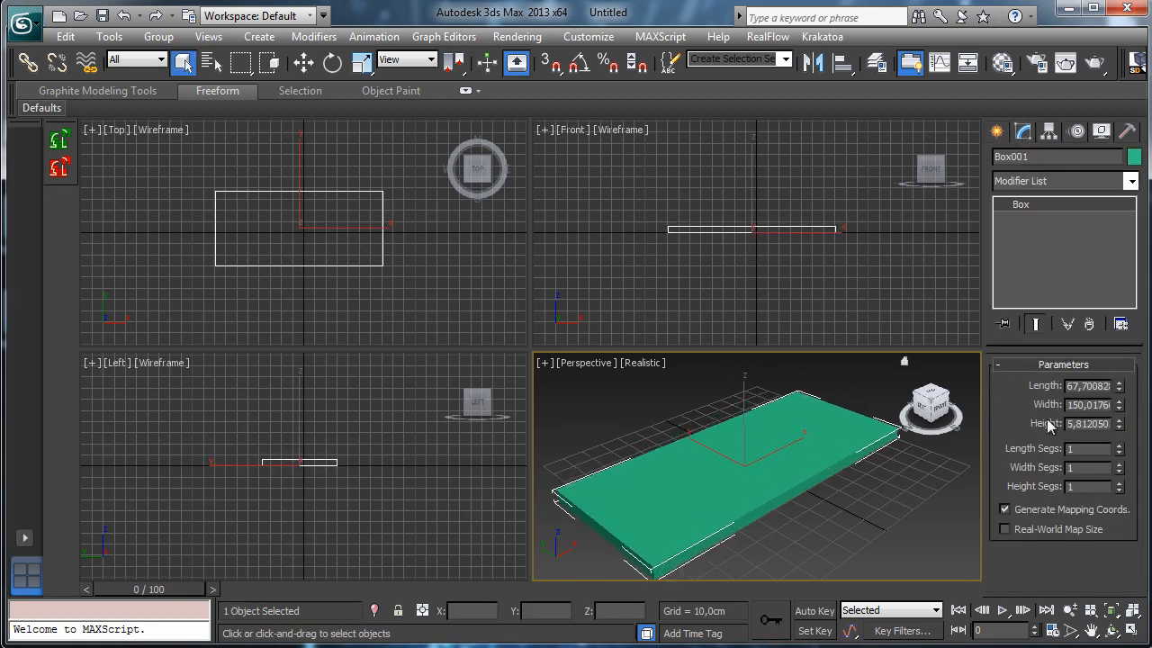
{"action": "left_click_drag", "start_coordinate": [1087, 405], "coordinate": [1123, 407]}
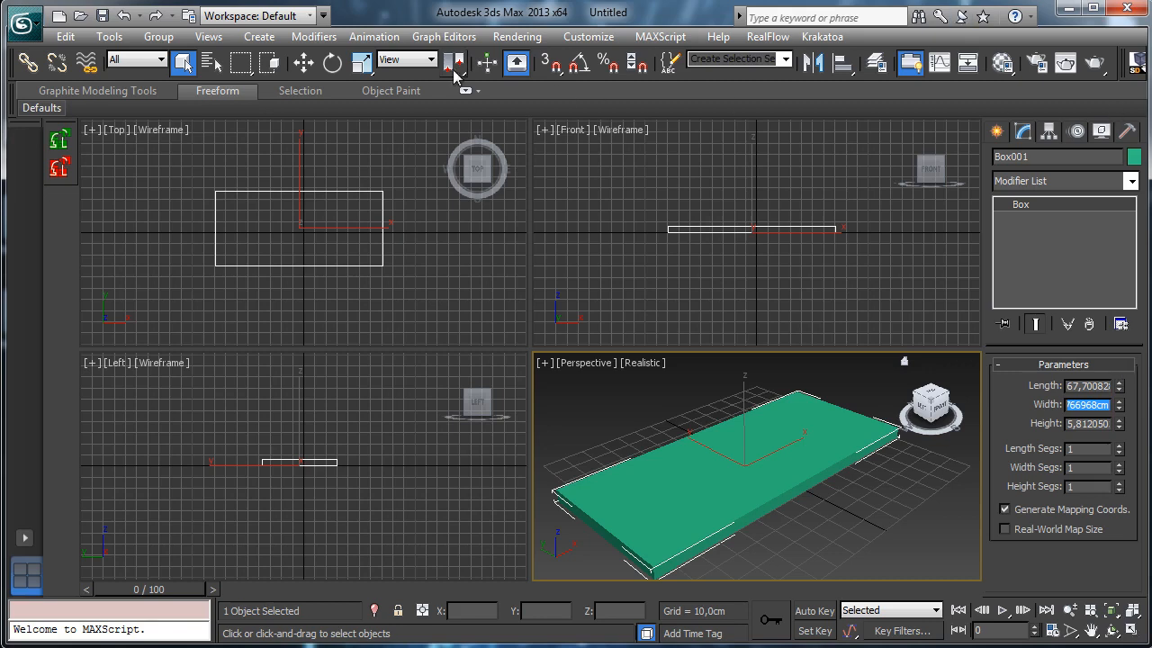
{"action": "left_click", "coordinate": [631, 40]}
{"action": "mouse_move", "coordinate": [611, 38]}
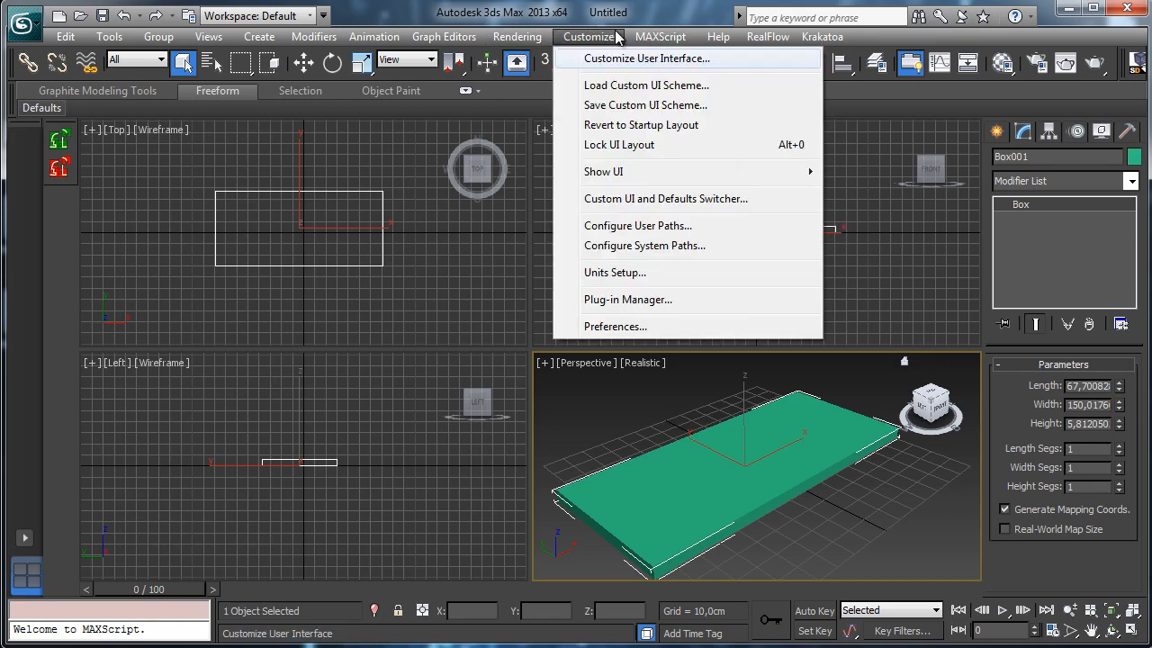
{"action": "double_click", "coordinate": [1089, 405]}
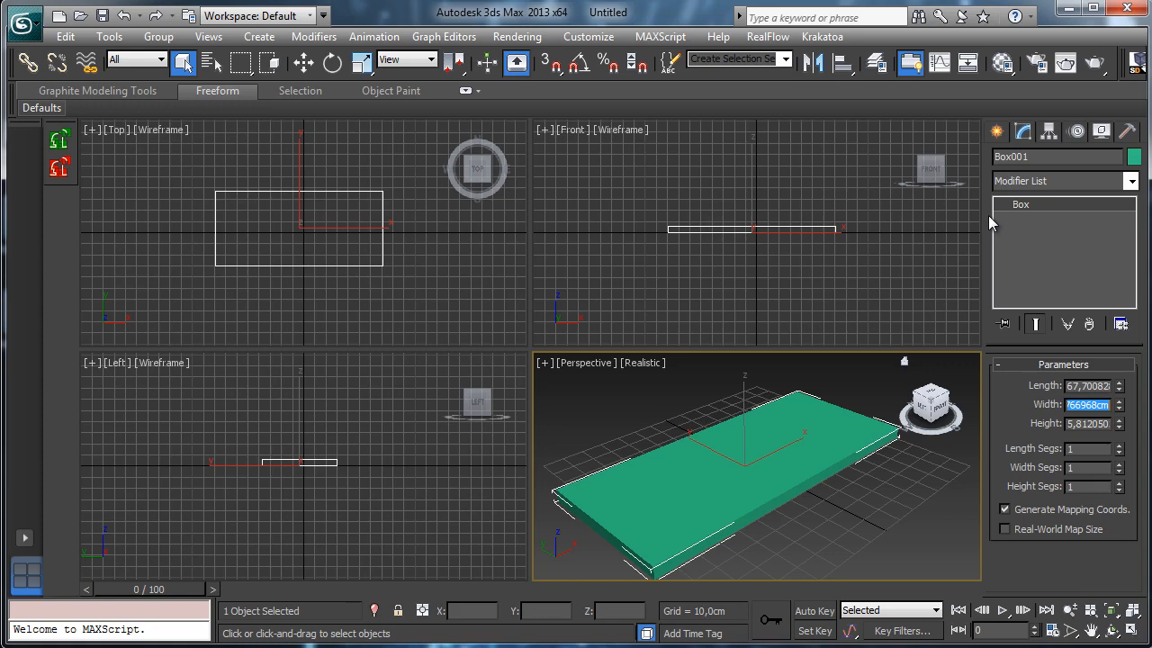
{"action": "type", "text": "150"}
{"action": "key", "text": "Return"}
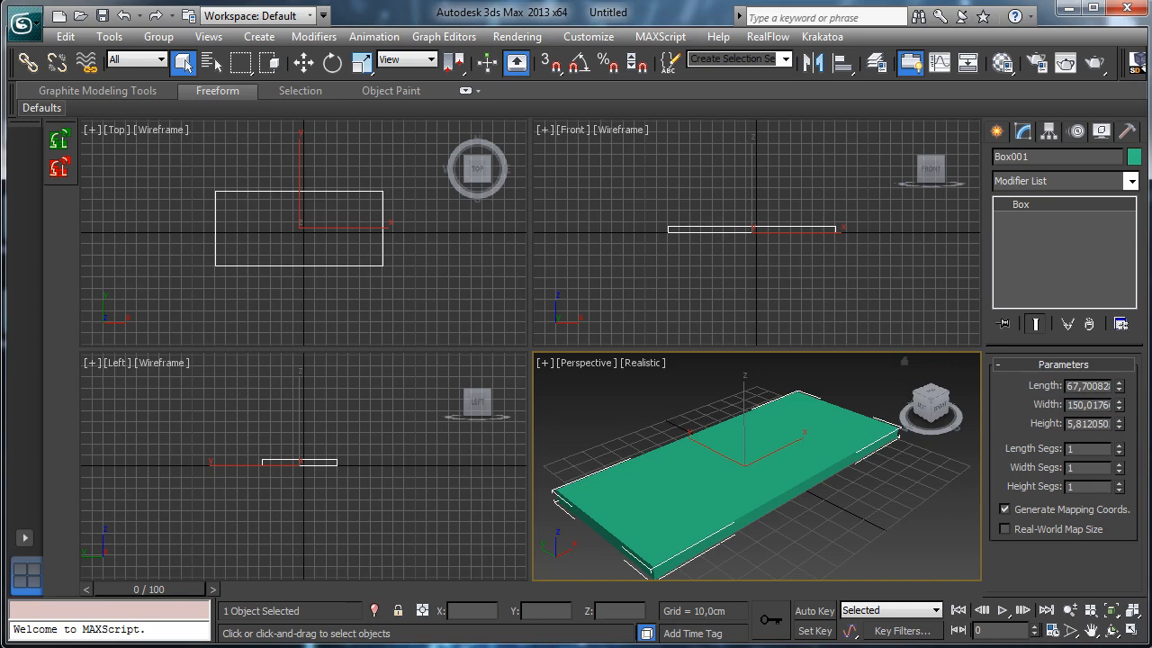
Step: Set the box's width to 1000 cm and its length to 800 cm
{"action": "double_click", "coordinate": [1092, 405]}
{"action": "type", "text": "1000"}
{"action": "key", "text": "Return"}
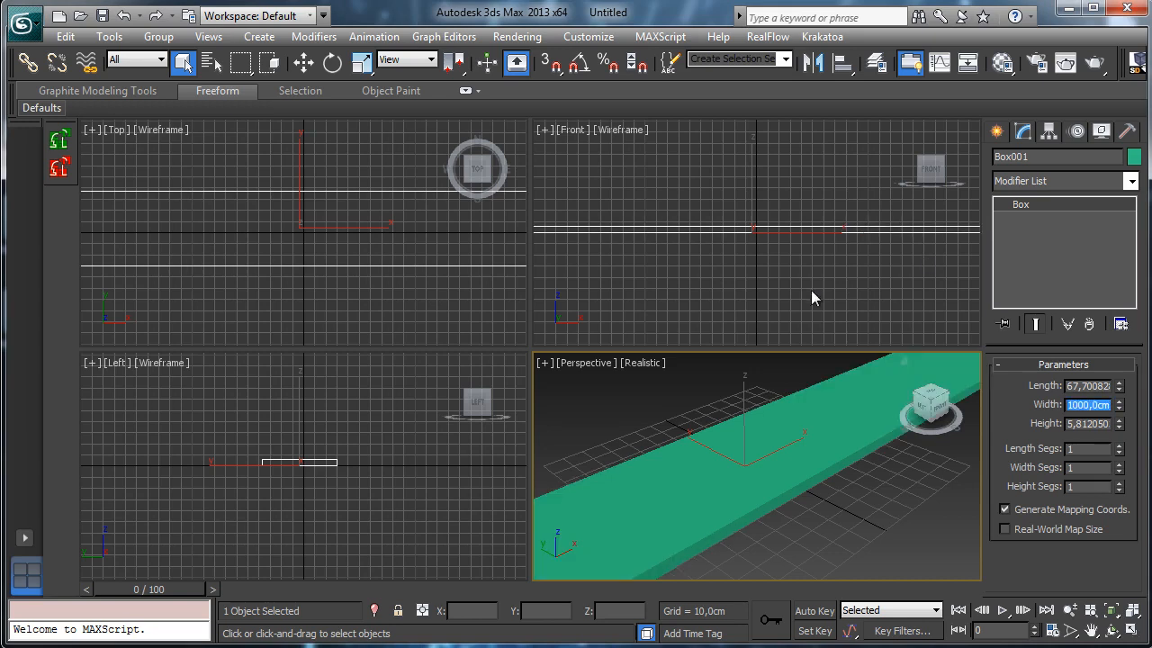
{"action": "double_click", "coordinate": [1082, 385]}
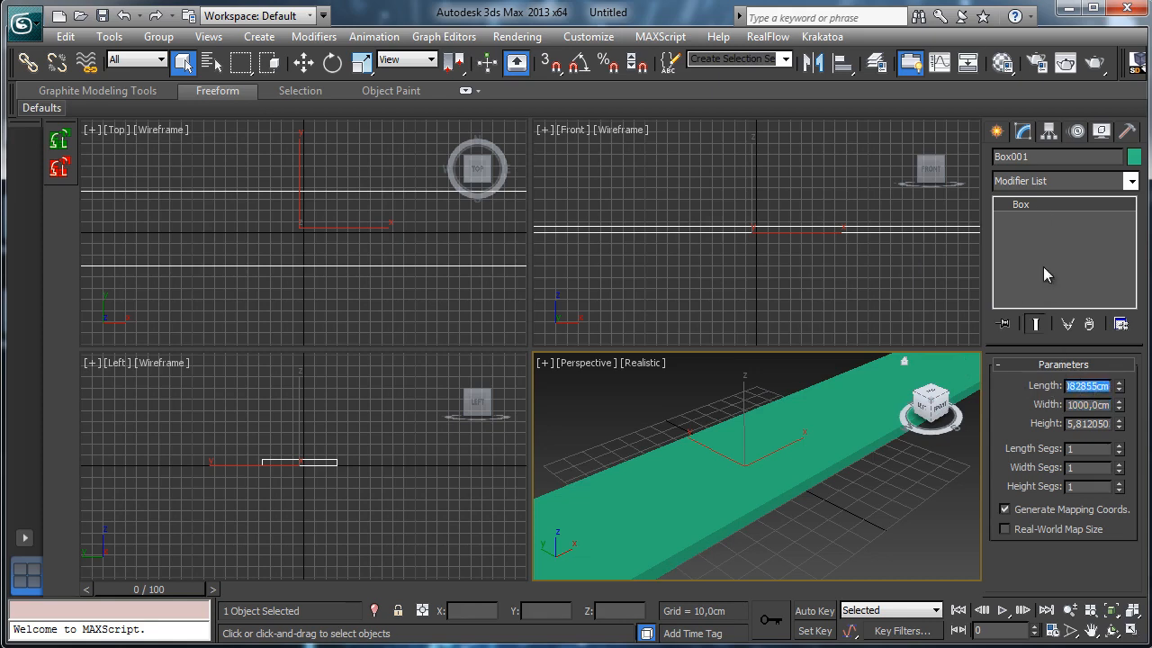
{"action": "type", "text": "800"}
{"action": "key", "text": "Return"}
Step: Reduce the box's length to 600 cm
{"action": "left_click", "coordinate": [1071, 610]}
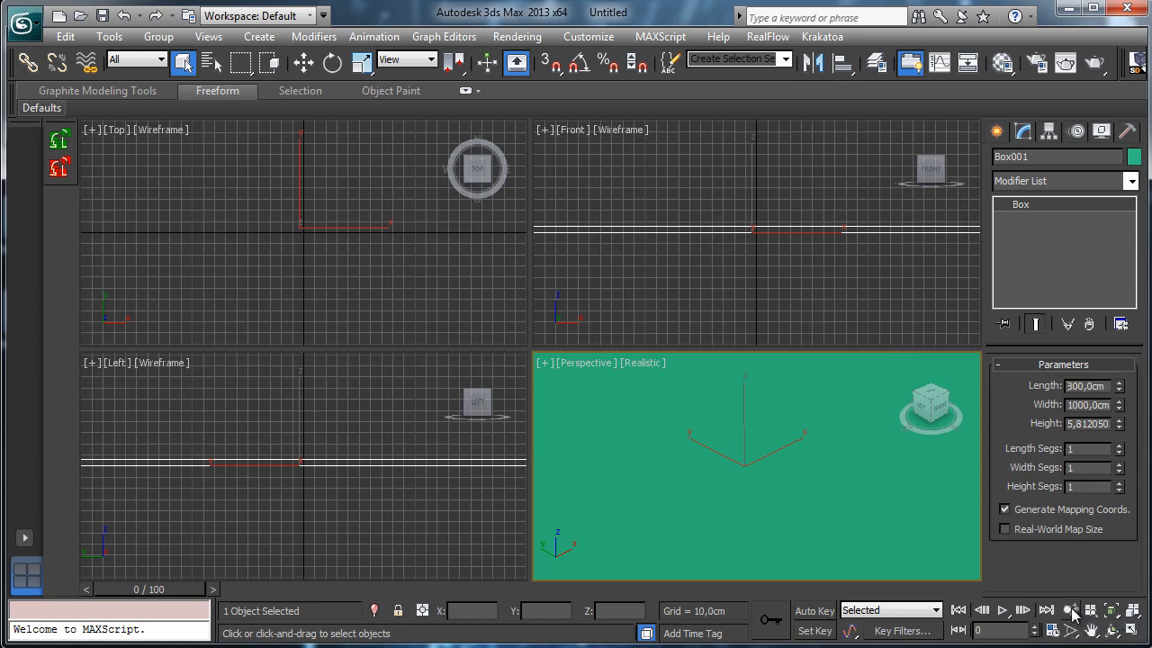
{"action": "left_click_drag", "start_coordinate": [681, 458], "coordinate": [710, 559]}
{"action": "left_click_drag", "start_coordinate": [753, 481], "coordinate": [745, 616]}
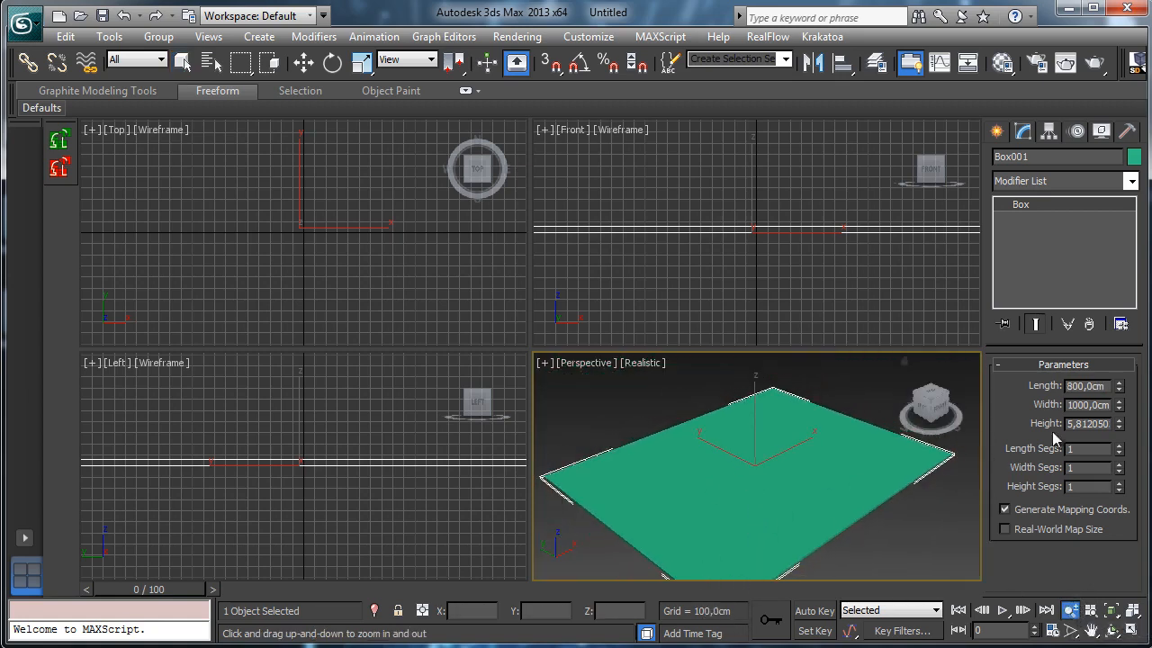
{"action": "double_click", "coordinate": [1100, 386]}
{"action": "type", "text": "600"}
{"action": "key", "text": "Return"}
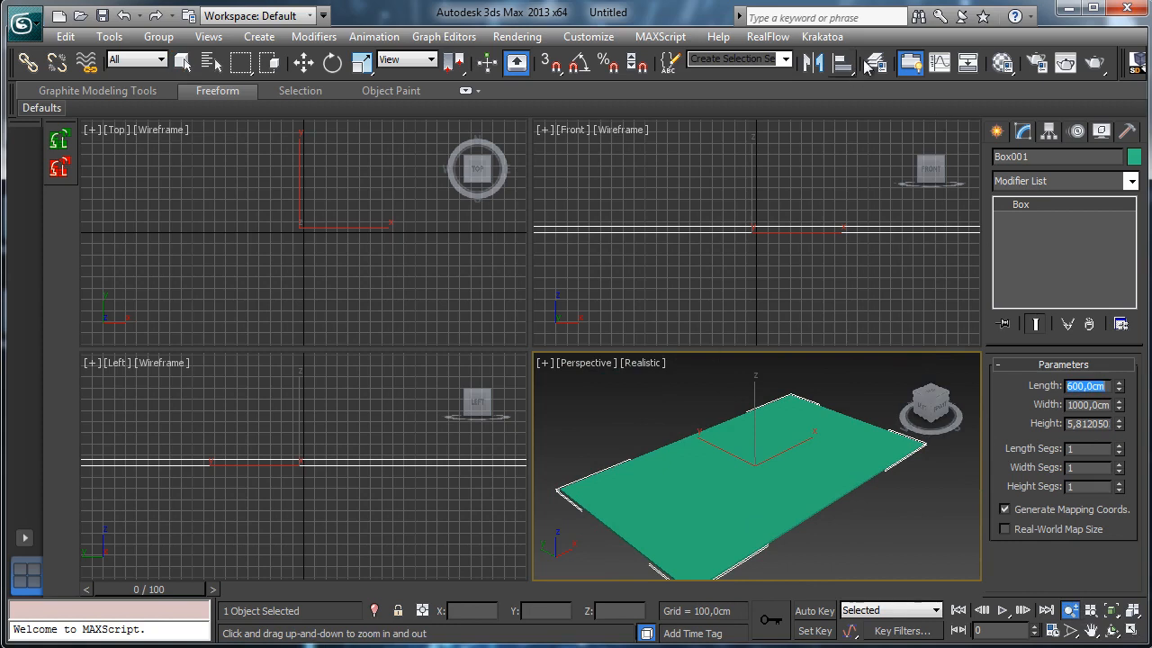
Step: Rename the box as Ground
{"action": "left_click", "coordinate": [1057, 158]}
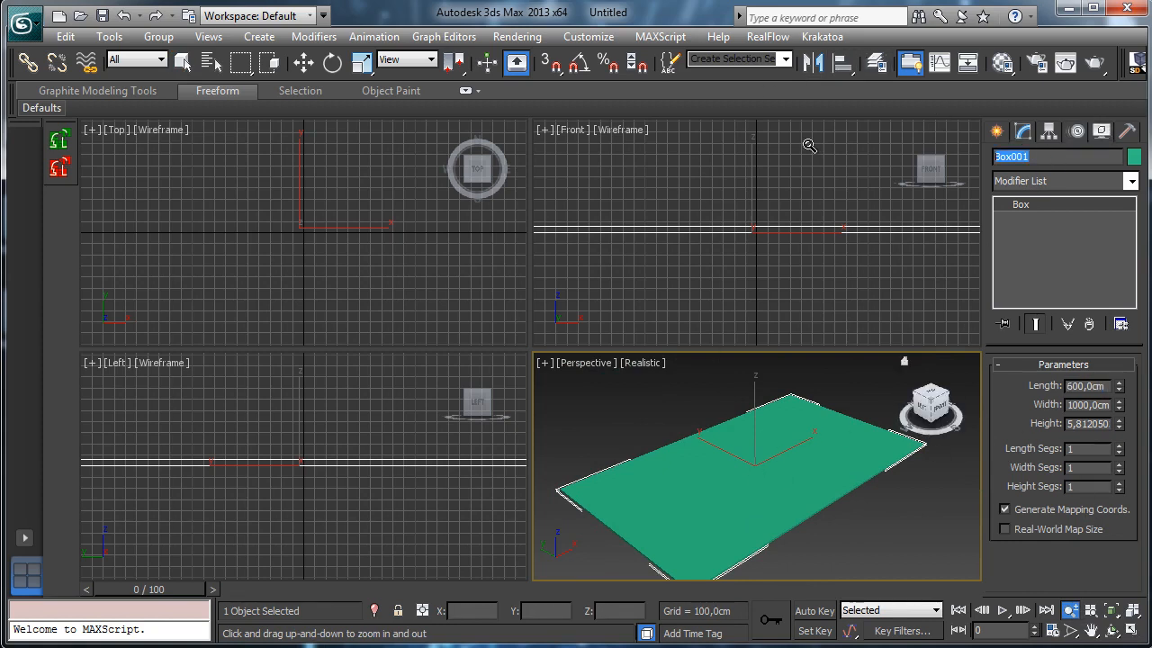
{"action": "type", "text": "Ground"}
{"action": "left_click", "coordinate": [182, 61]}
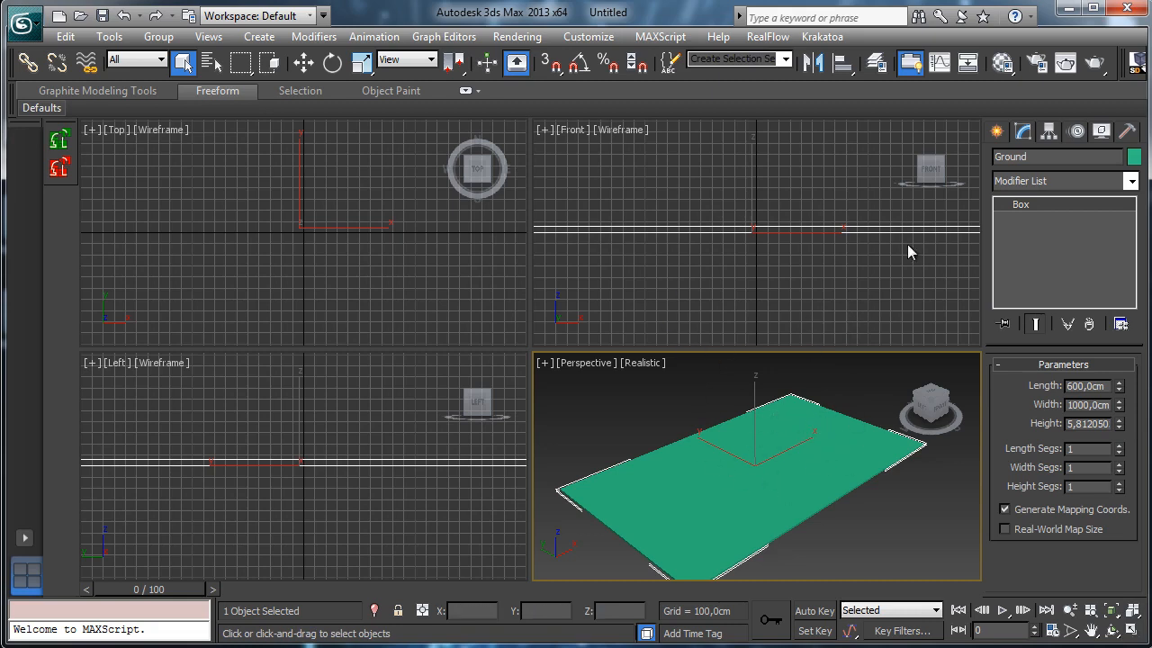
Step: Create a PF Source particle emitter about 109 cm long and 81 cm wide beside the Ground box's corner
{"action": "left_click", "coordinate": [1001, 132]}
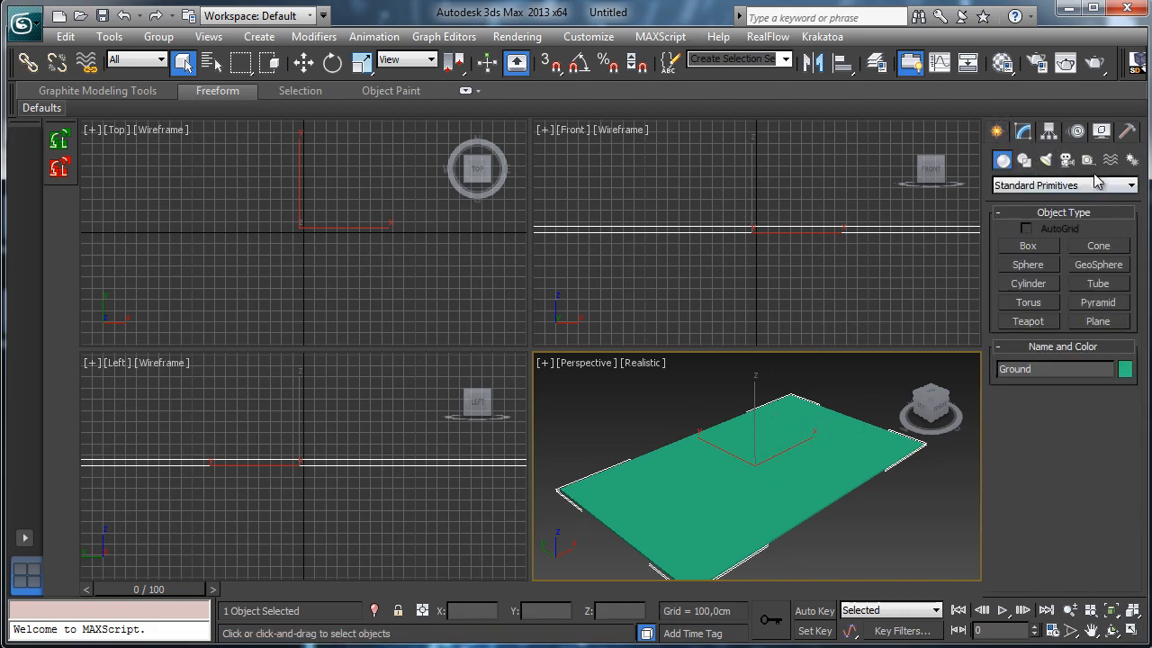
{"action": "left_click", "coordinate": [1046, 185]}
{"action": "left_click", "coordinate": [1048, 236]}
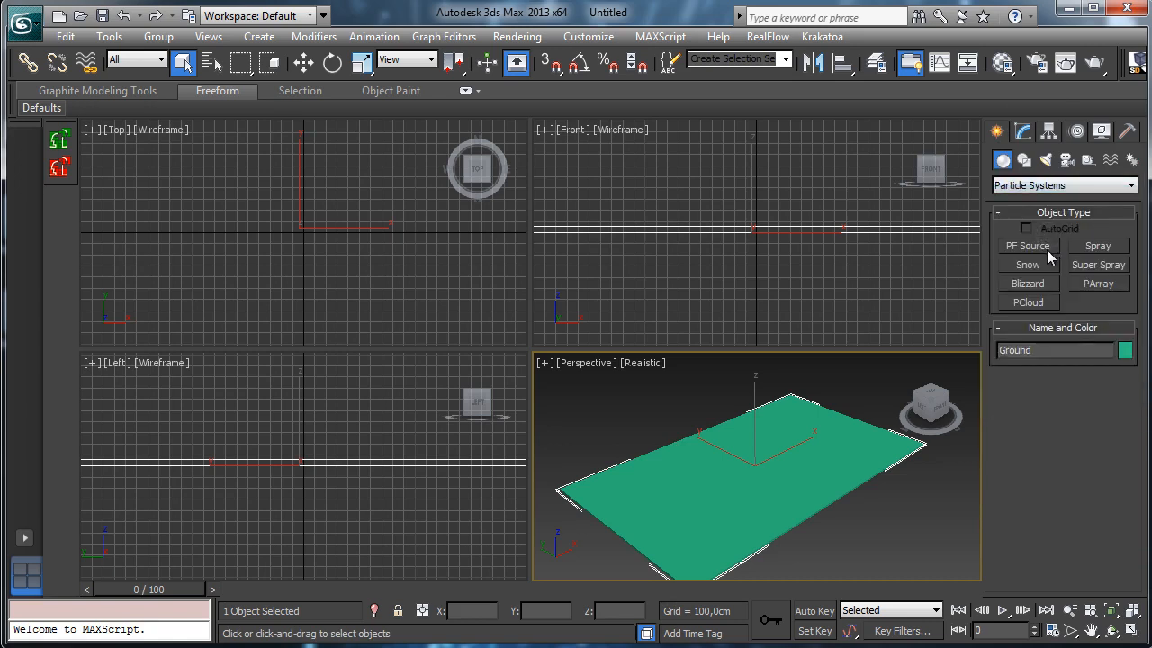
{"action": "left_click", "coordinate": [1036, 250]}
{"action": "left_click_drag", "start_coordinate": [561, 452], "coordinate": [550, 466]}
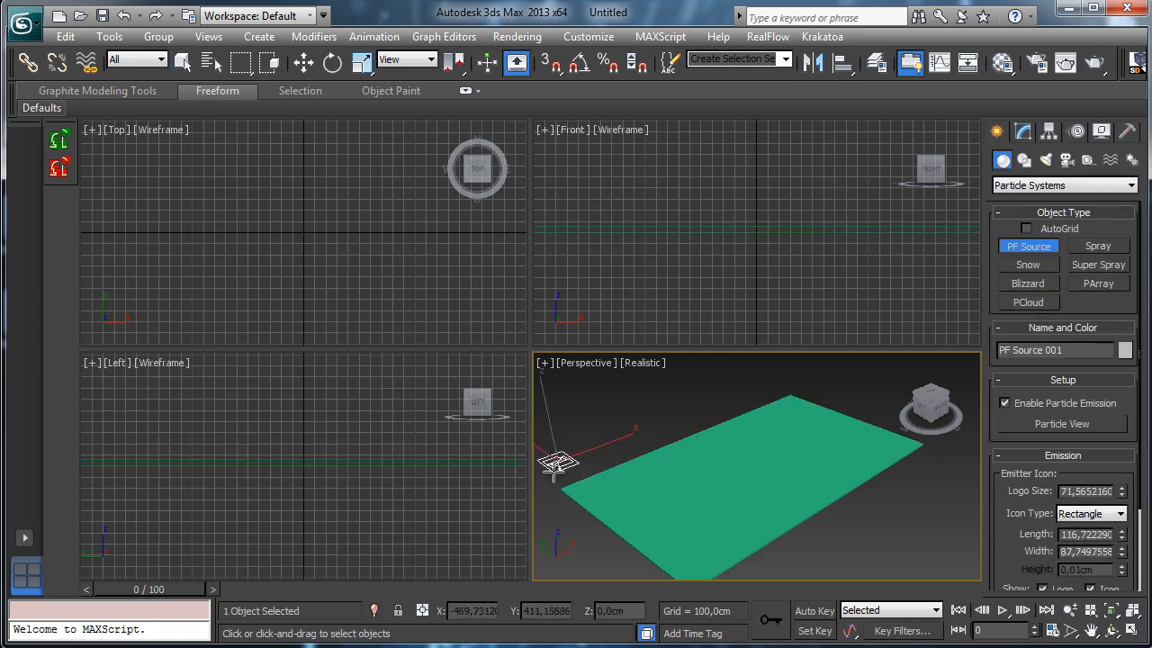
{"action": "left_click", "coordinate": [1023, 134]}
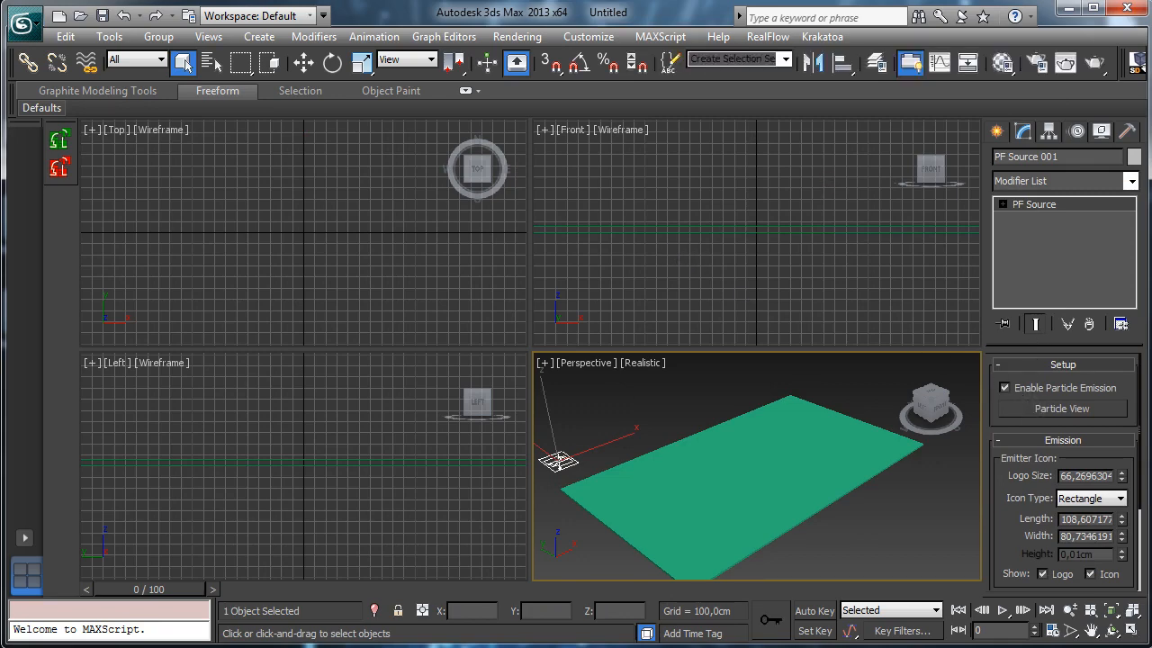
Step: Open Particle View in a narrower window and delete the default PF Source flow with its event
{"action": "key", "text": "6"}
{"action": "left_click_drag", "start_coordinate": [1012, 205], "coordinate": [203, 51]}
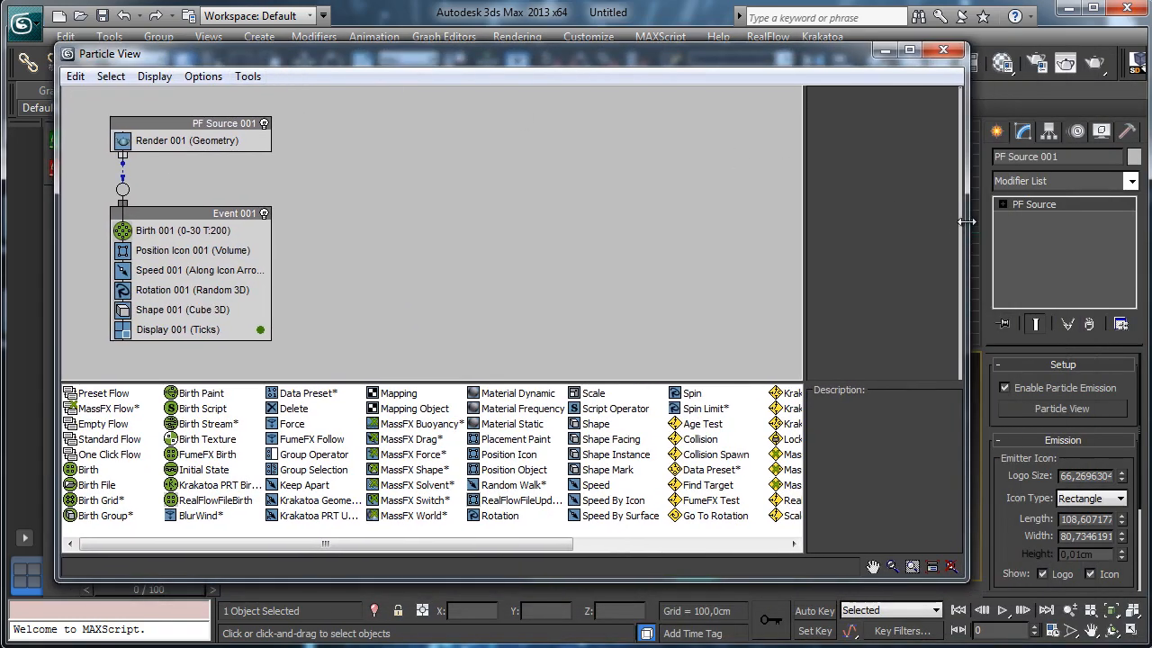
{"action": "left_click_drag", "start_coordinate": [966, 222], "coordinate": [529, 221]}
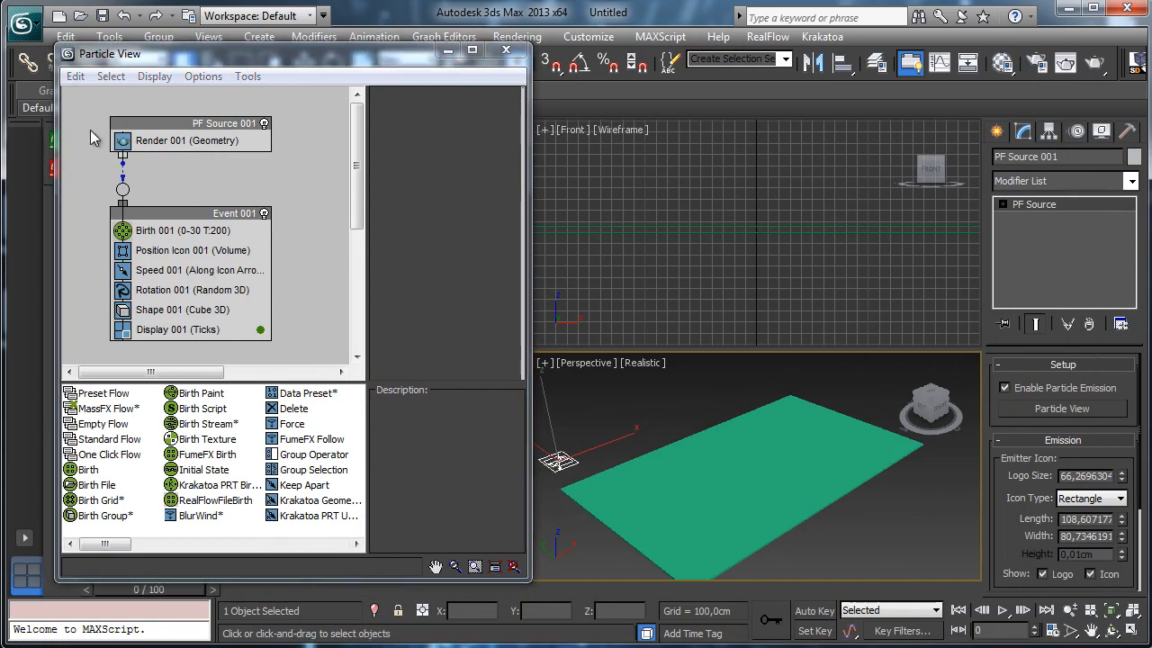
{"action": "left_click", "coordinate": [333, 357]}
{"action": "key", "text": "Delete"}
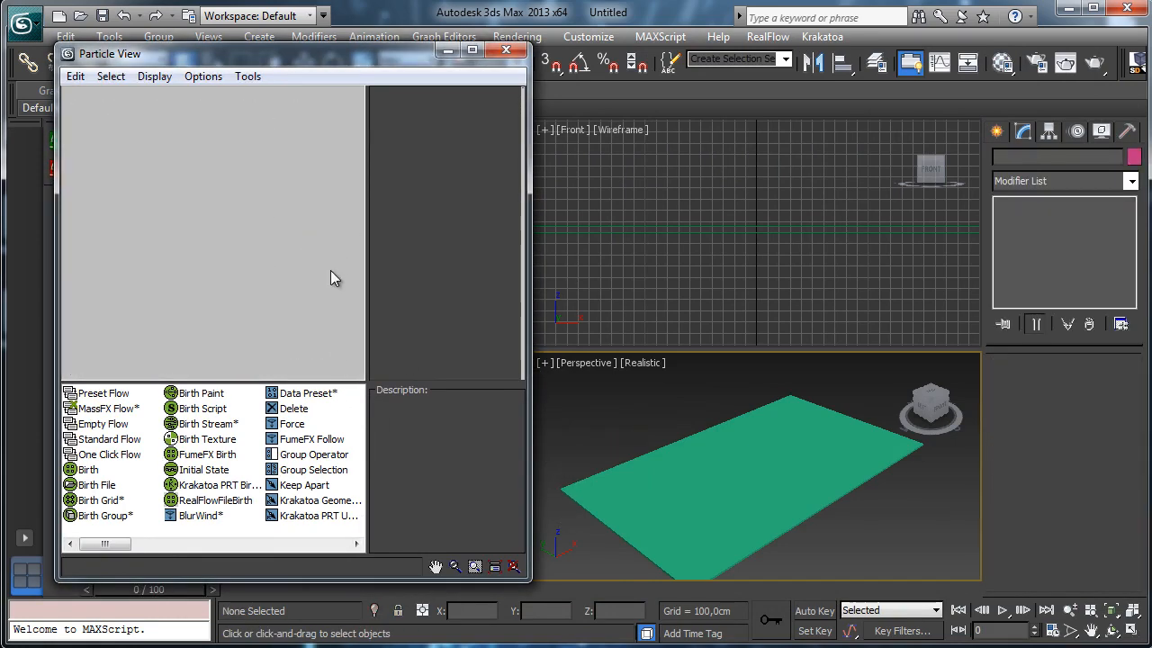
{"action": "left_click_drag", "start_coordinate": [278, 53], "coordinate": [234, 51]}
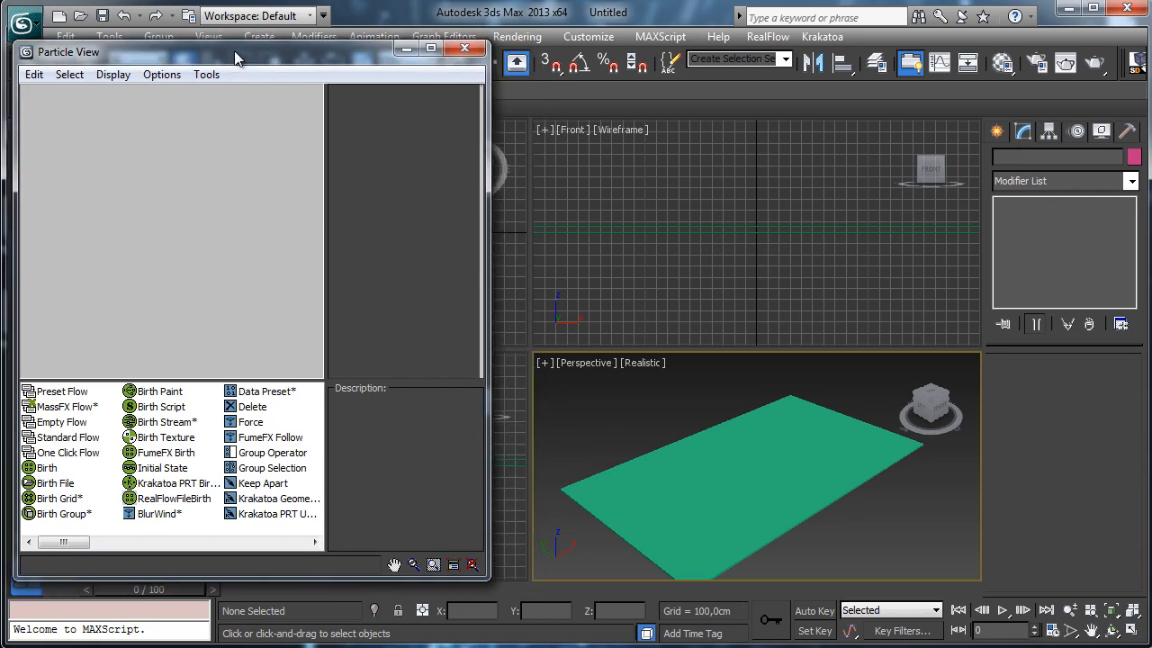
Step: Add a new MassFX Flow particle system to the empty event area of Particle View
{"action": "right_click", "coordinate": [126, 169]}
{"action": "mouse_move", "coordinate": [232, 225]}
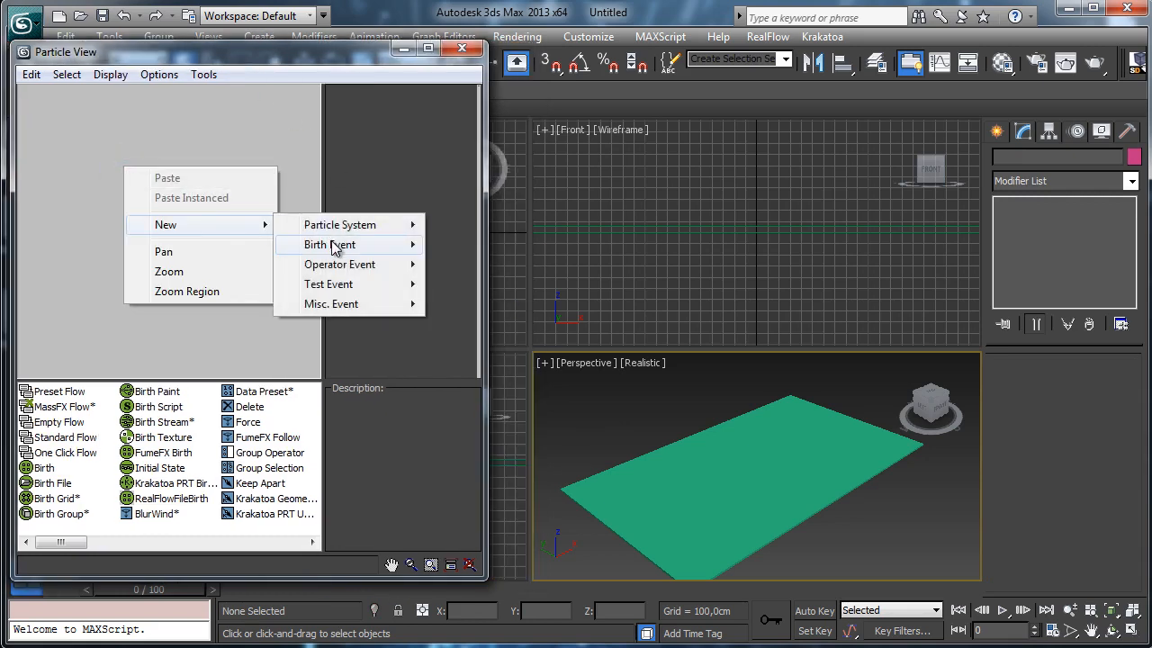
{"action": "mouse_move", "coordinate": [369, 227]}
{"action": "left_click", "coordinate": [476, 247]}
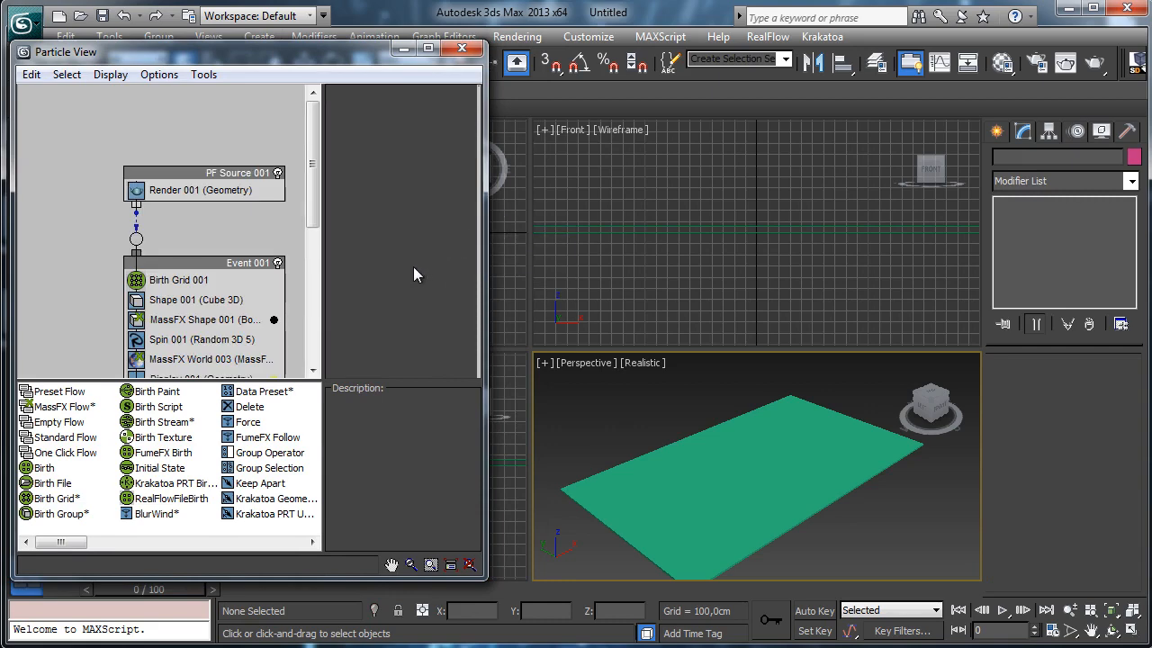
Step: Rename the new flow's PF Source as PF_Impact
{"action": "left_click", "coordinate": [230, 236]}
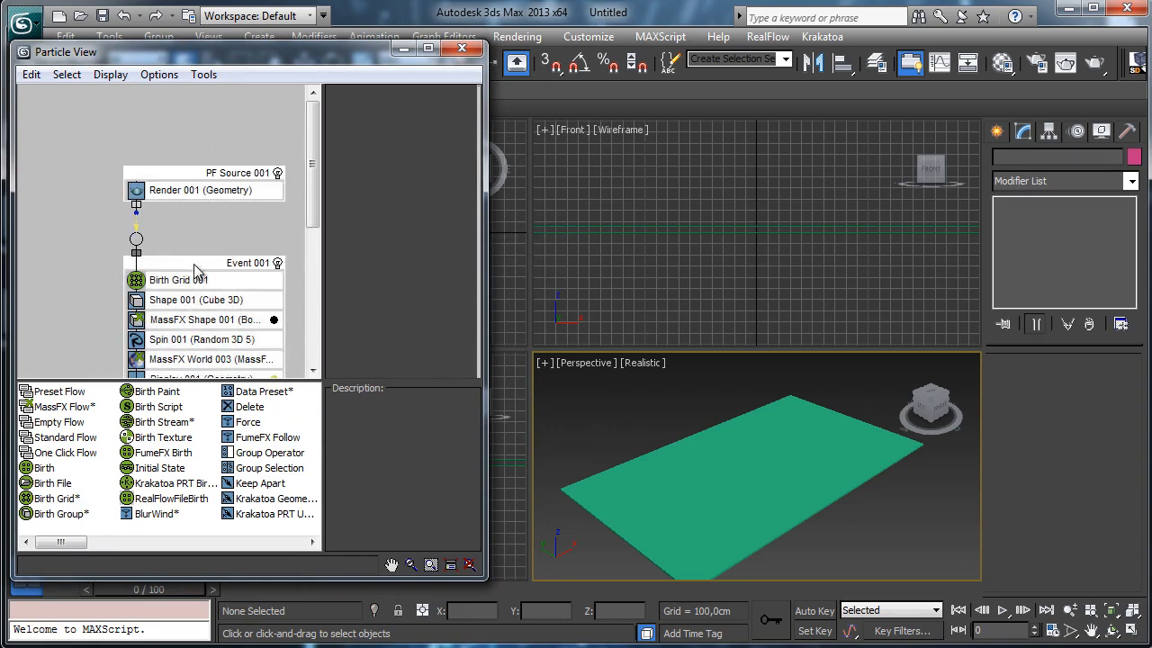
{"action": "left_click", "coordinate": [199, 185]}
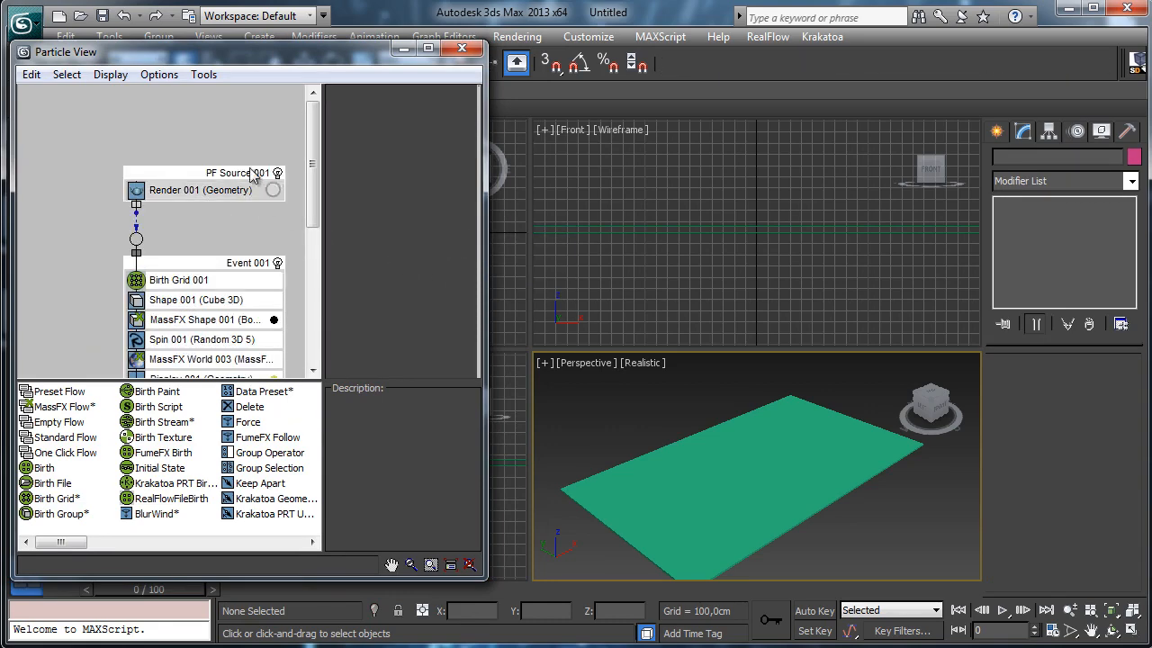
{"action": "right_click", "coordinate": [199, 184]}
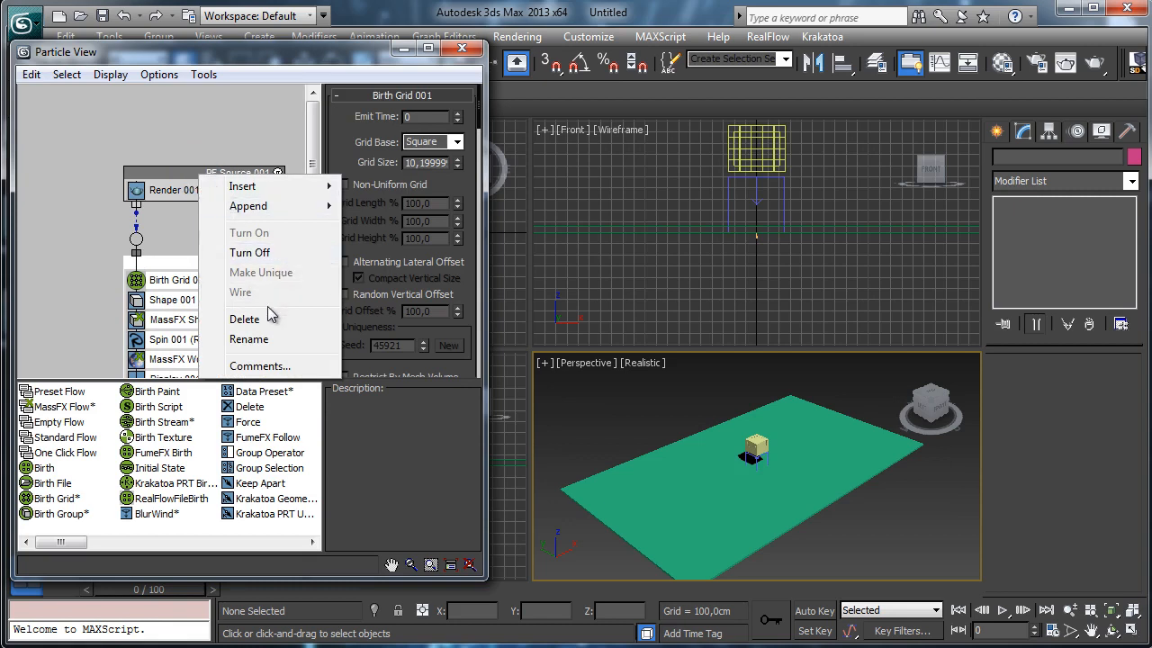
{"action": "left_click", "coordinate": [249, 339]}
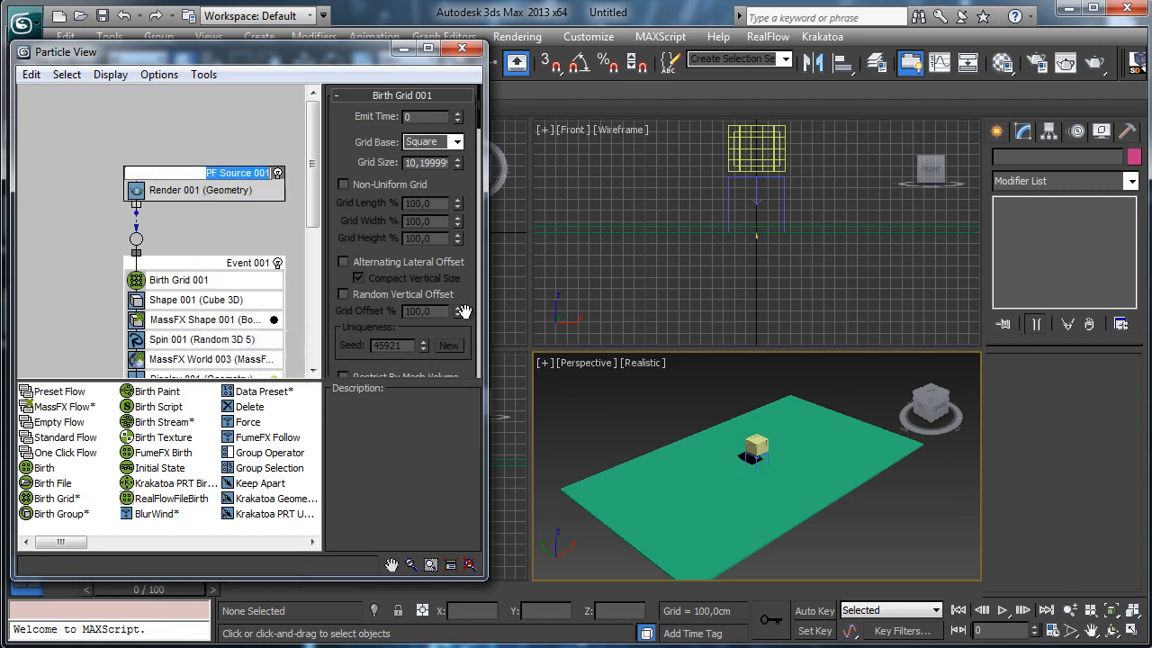
{"action": "type", "text": "PF_Impac"}
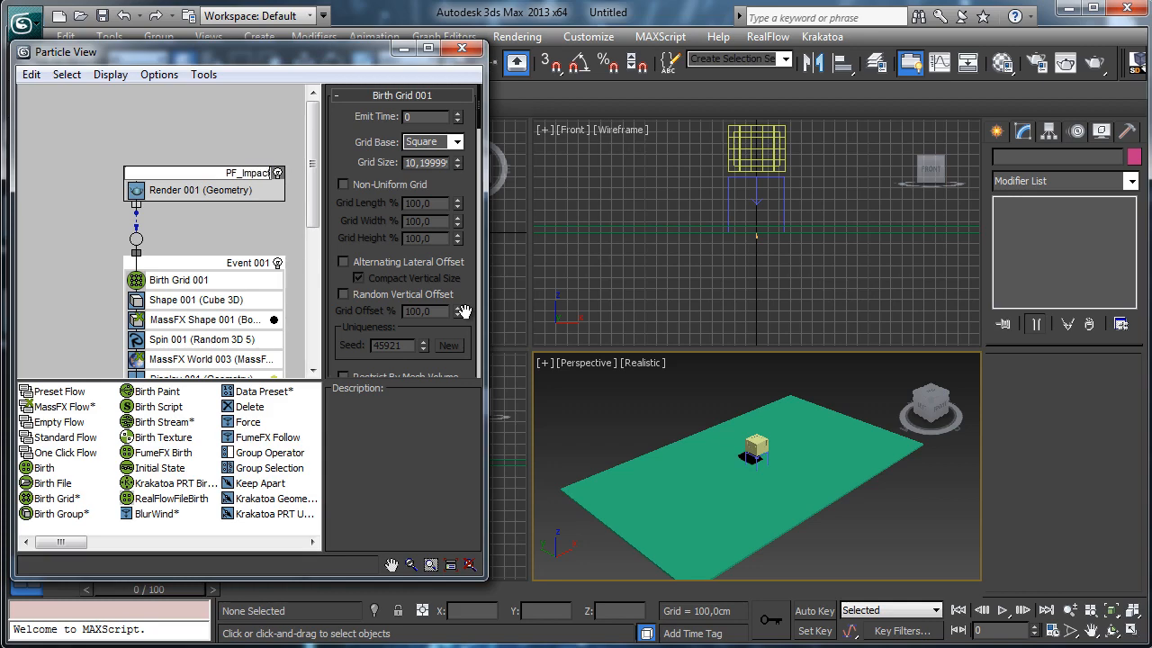
{"action": "key", "text": "Return"}
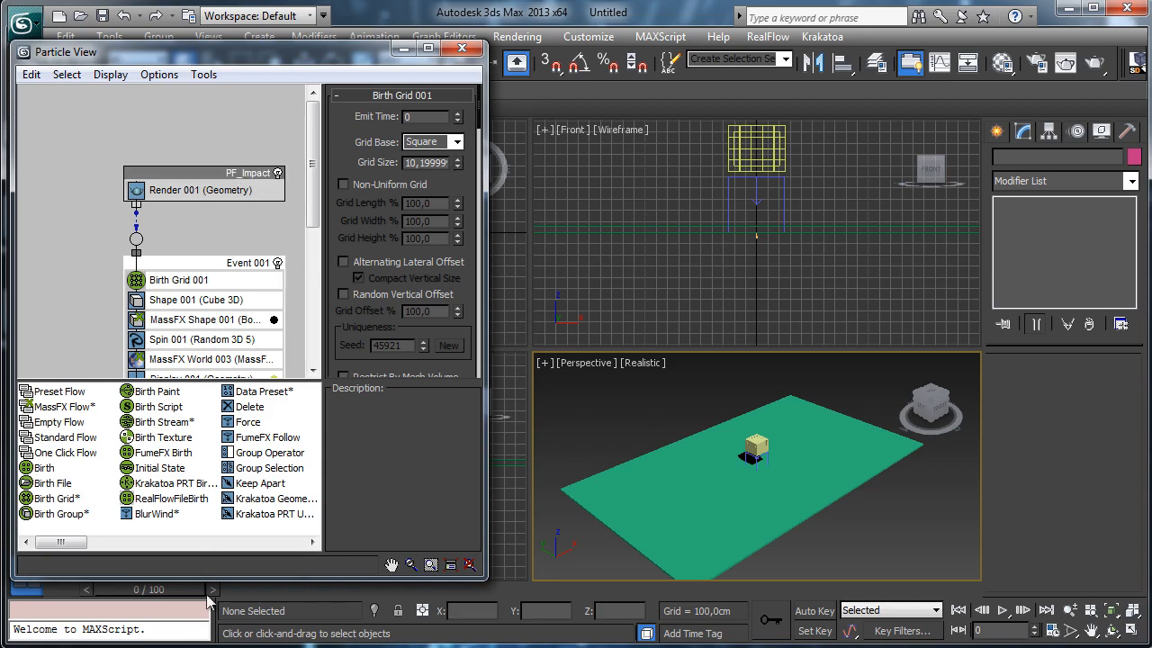
Step: Resize Particle View so its event area shows the whole flow, and scrub the animation before returning to frame 0
{"action": "left_click_drag", "start_coordinate": [225, 577], "coordinate": [226, 552]}
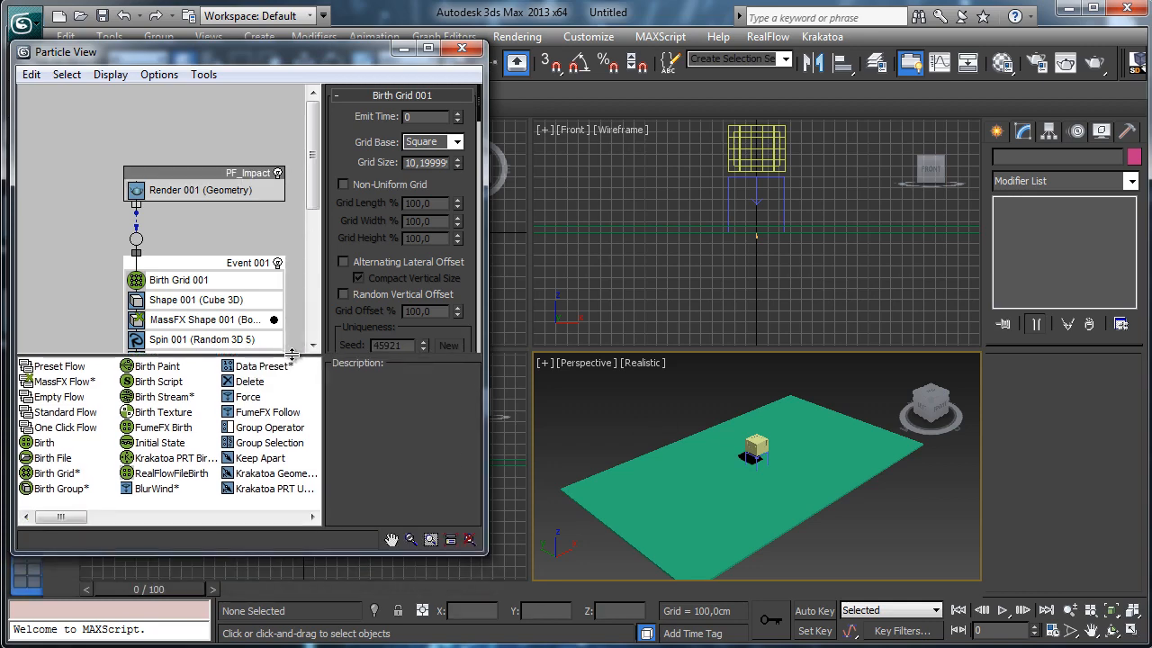
{"action": "left_click_drag", "start_coordinate": [292, 357], "coordinate": [293, 441]}
{"action": "left_click_drag", "start_coordinate": [145, 590], "coordinate": [814, 593]}
{"action": "key", "text": "Home"}
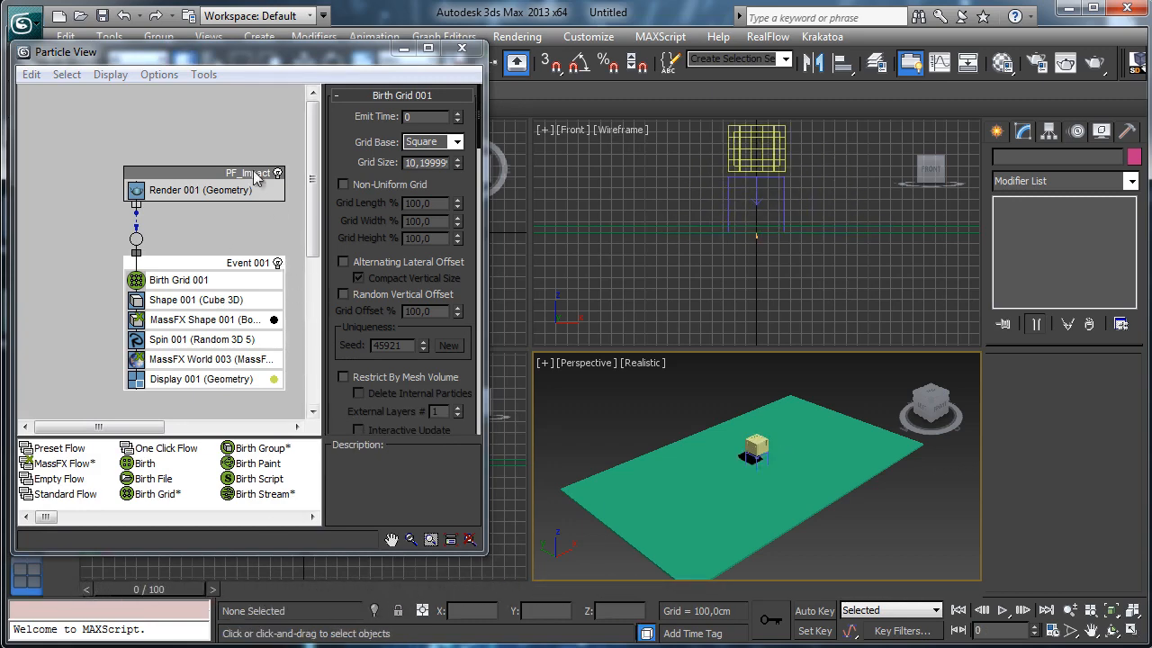
Step: Move the whole PF_Impact flow with its connected event toward the upper-left corner of the event canvas
{"action": "left_click_drag", "start_coordinate": [86, 125], "coordinate": [312, 409]}
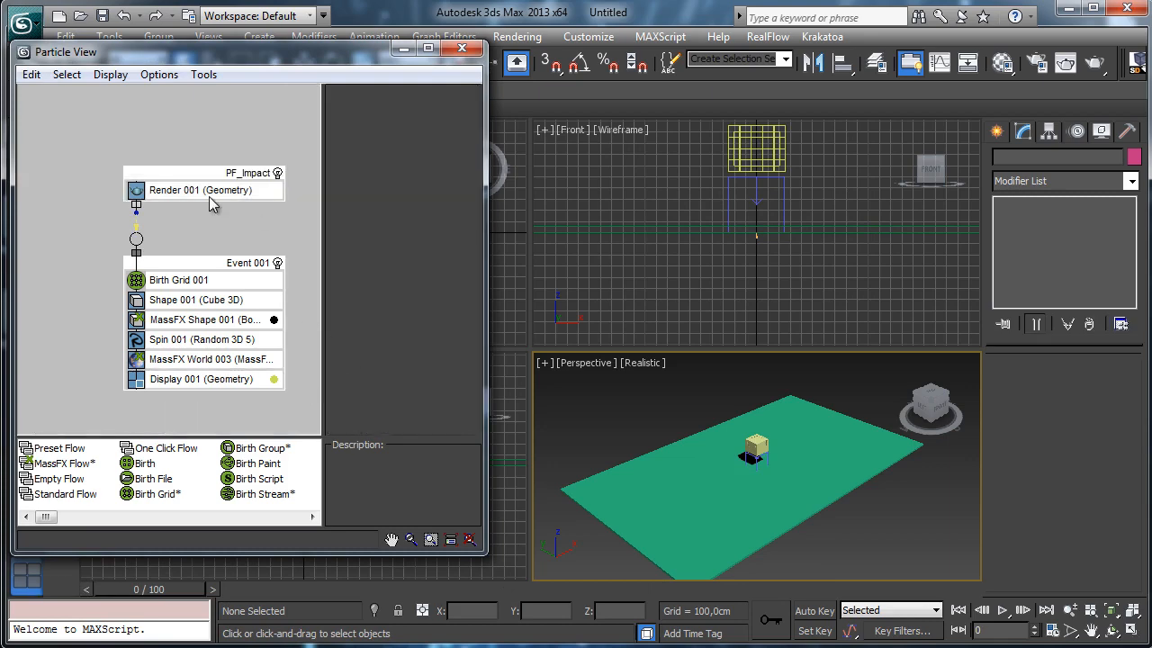
{"action": "left_click_drag", "start_coordinate": [204, 270], "coordinate": [134, 224]}
{"action": "left_click", "coordinate": [255, 216]}
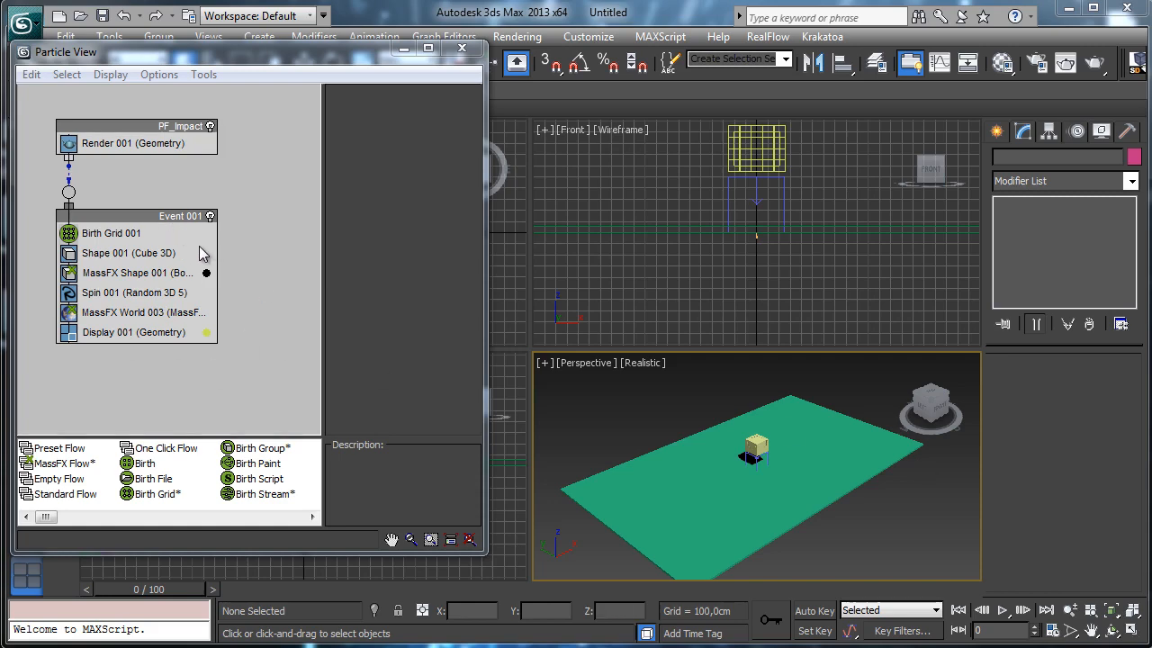
Step: Replace the Birth Grid operator in Event 001 with a Birth Stream operator, and scrub the animation before returning to frame 0
{"action": "left_click", "coordinate": [821, 299]}
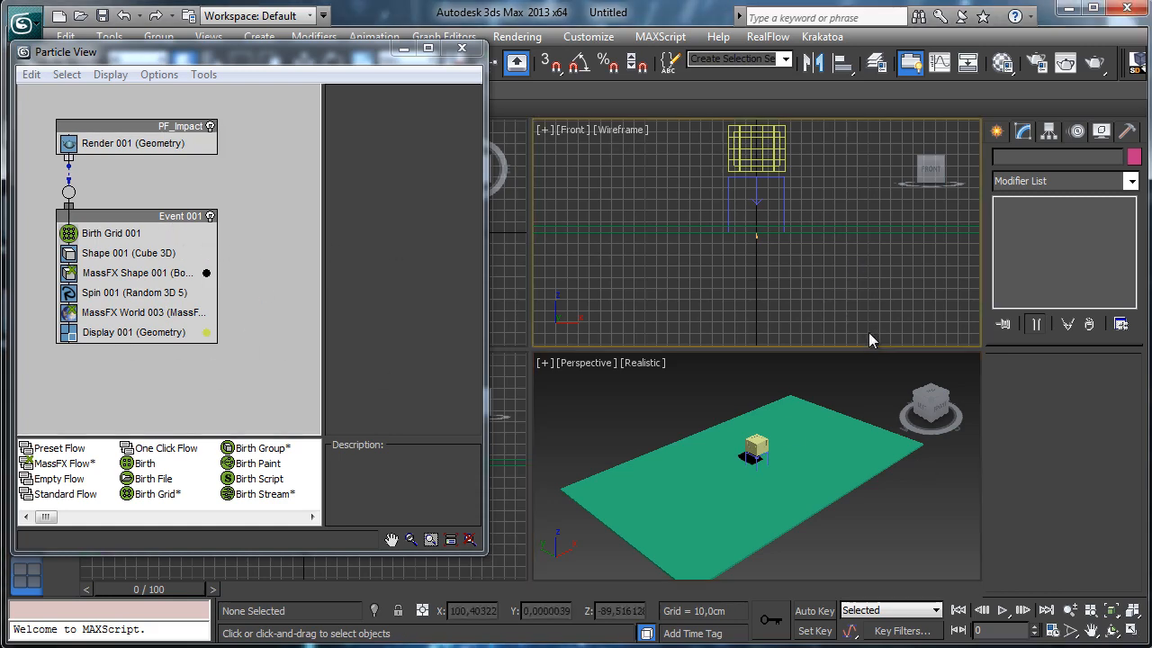
{"action": "left_click", "coordinate": [1069, 610]}
{"action": "left_click_drag", "start_coordinate": [768, 245], "coordinate": [768, 324]}
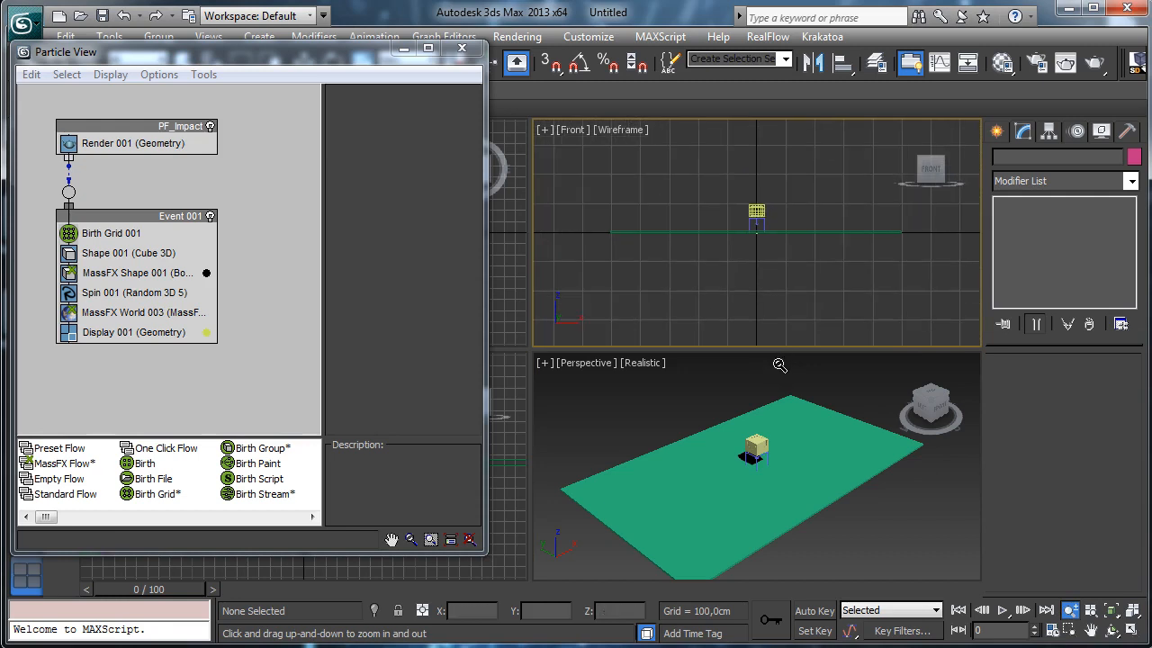
{"action": "left_click_drag", "start_coordinate": [311, 52], "coordinate": [310, 81]}
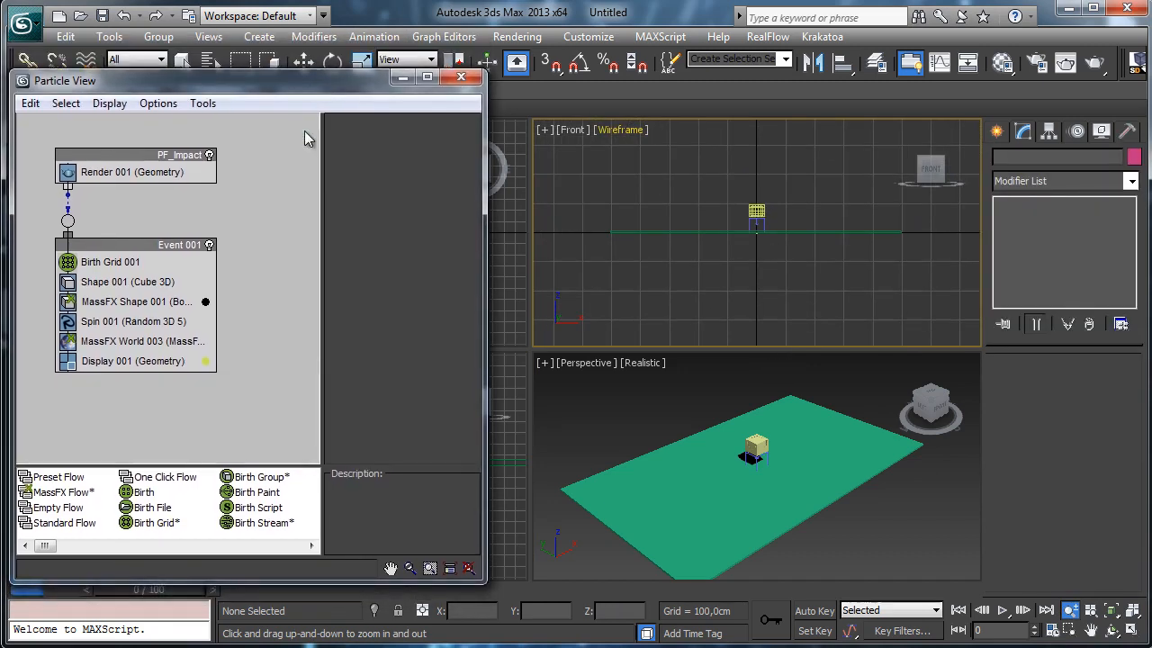
{"action": "left_click", "coordinate": [115, 263]}
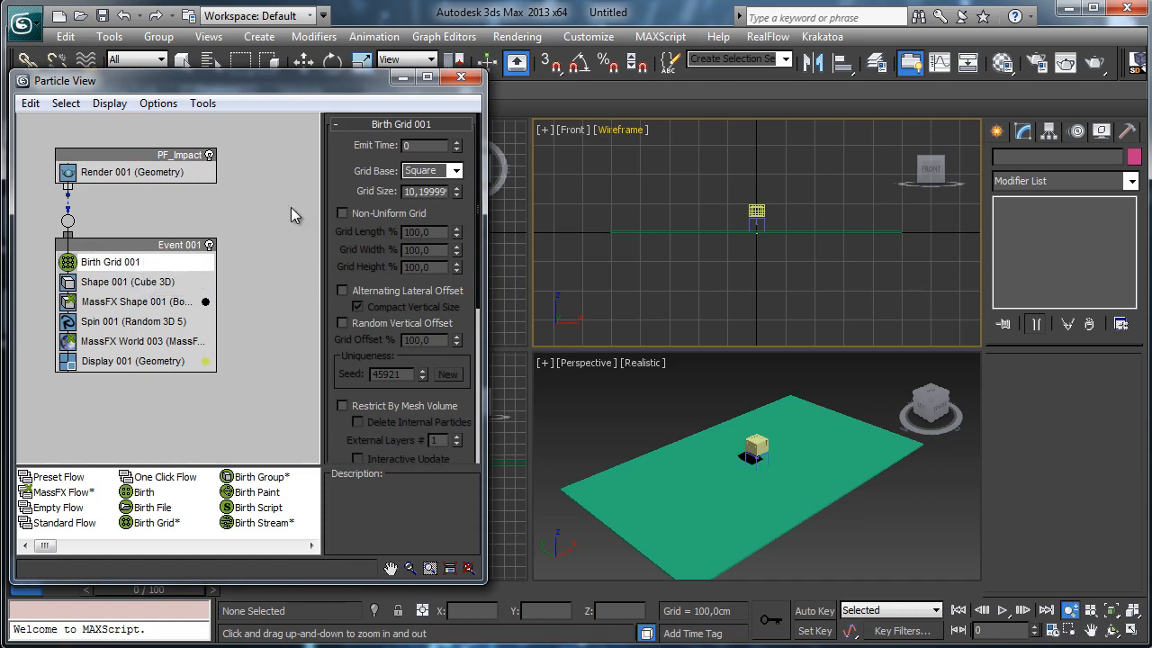
{"action": "left_click_drag", "start_coordinate": [261, 523], "coordinate": [229, 263]}
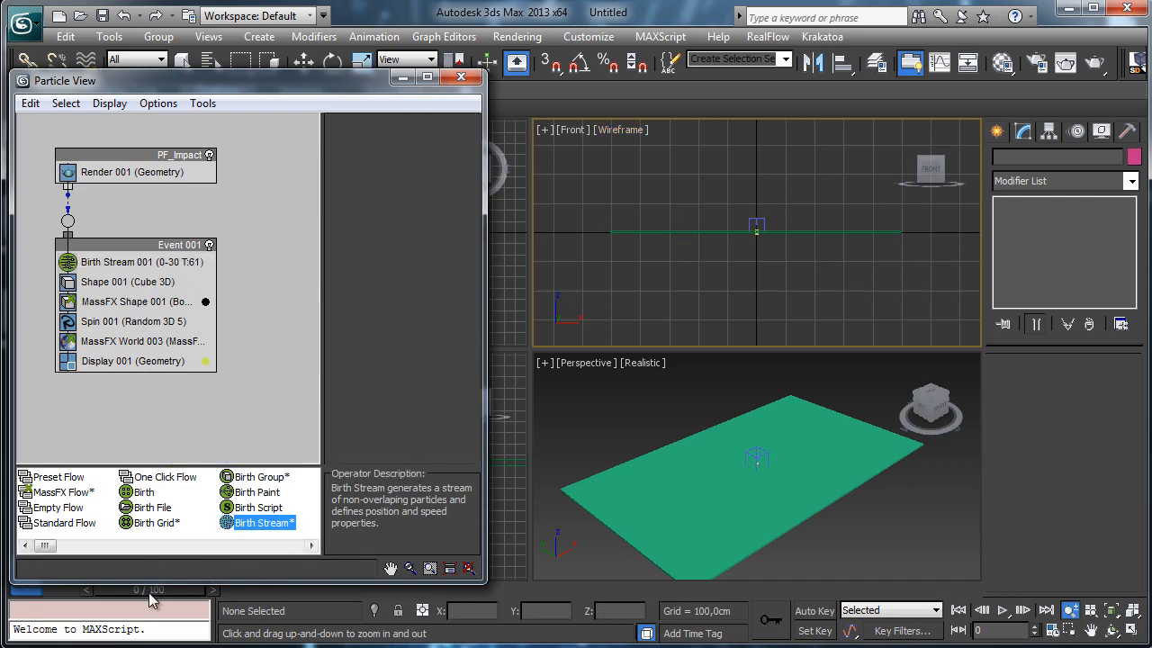
{"action": "left_click_drag", "start_coordinate": [150, 591], "coordinate": [810, 580]}
{"action": "key", "text": "alt+z"}
{"action": "left_click_drag", "start_coordinate": [78, 590], "coordinate": [81, 591]}
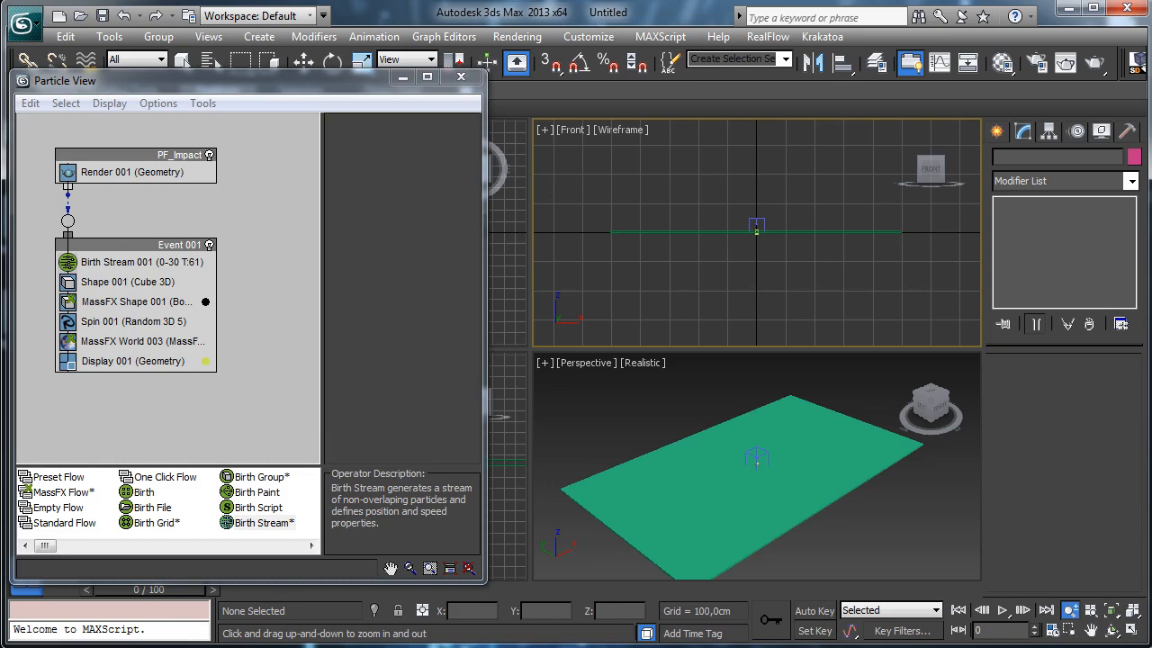
Step: Select the Birth Stream 001 icon by name, raise it to about 174 cm above the ground, and scrub the animation to check it
{"action": "key", "text": "h"}
{"action": "left_click", "coordinate": [243, 174]}
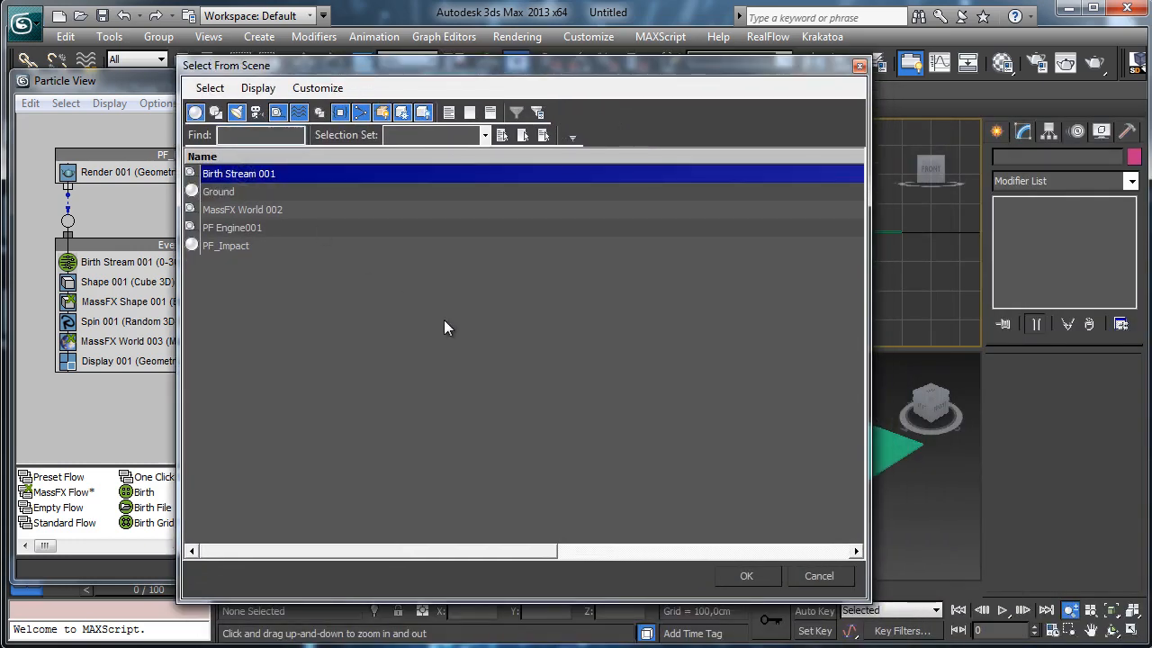
{"action": "left_click", "coordinate": [745, 580]}
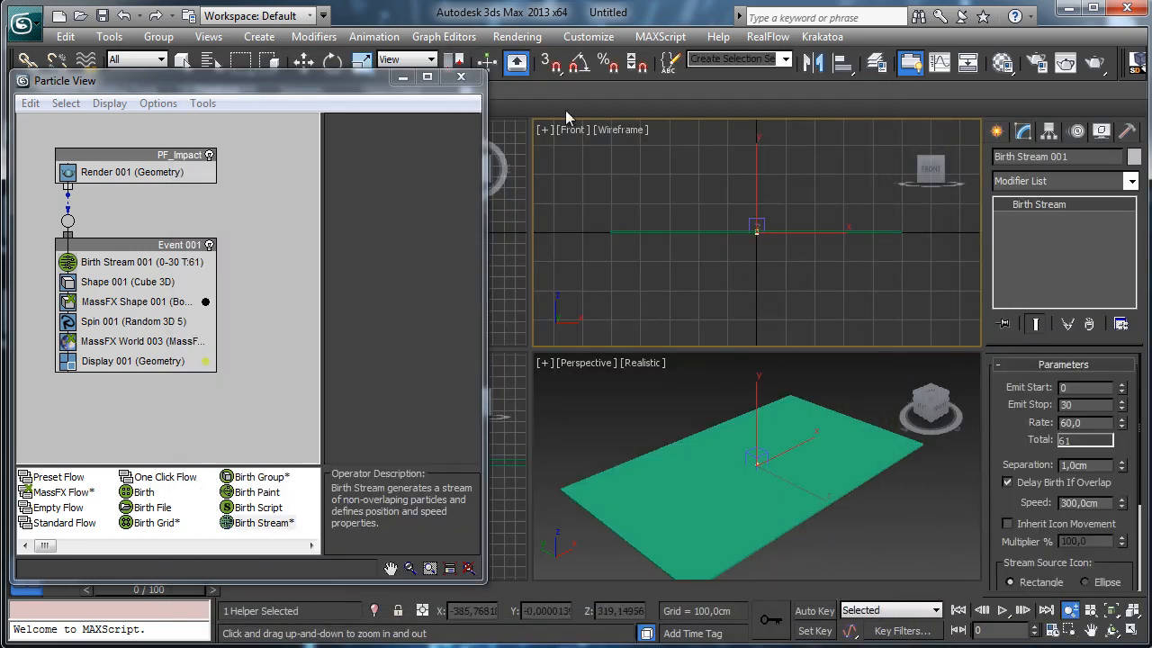
{"action": "left_click", "coordinate": [305, 61]}
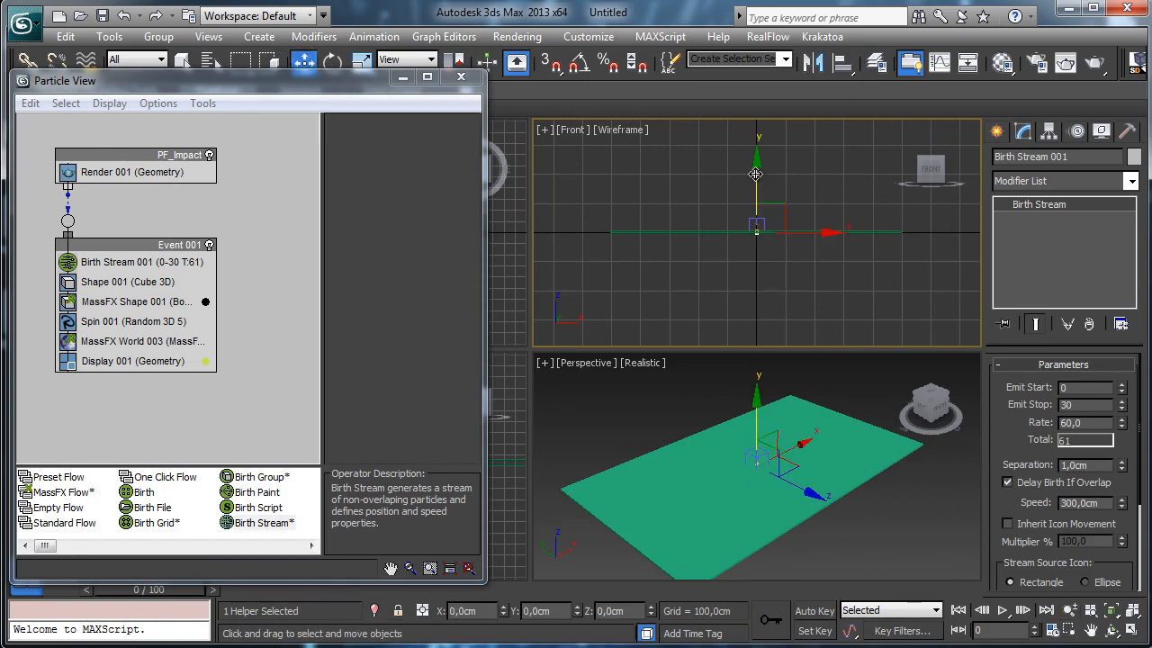
{"action": "left_click_drag", "start_coordinate": [757, 175], "coordinate": [757, 125]}
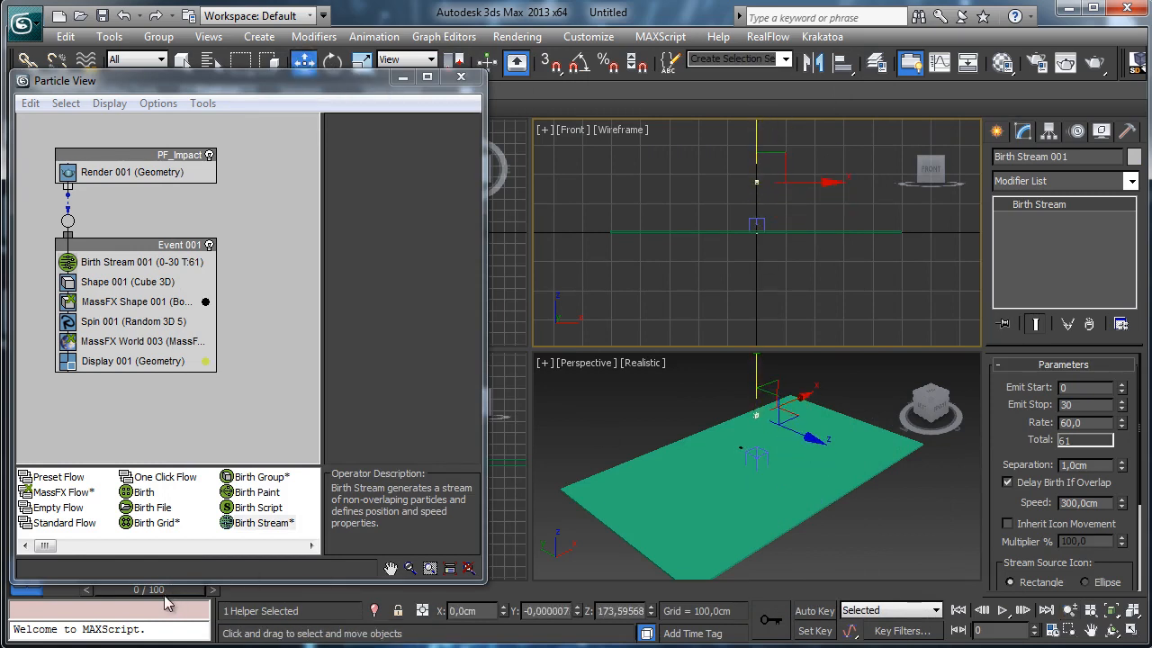
{"action": "left_click_drag", "start_coordinate": [165, 594], "coordinate": [560, 580]}
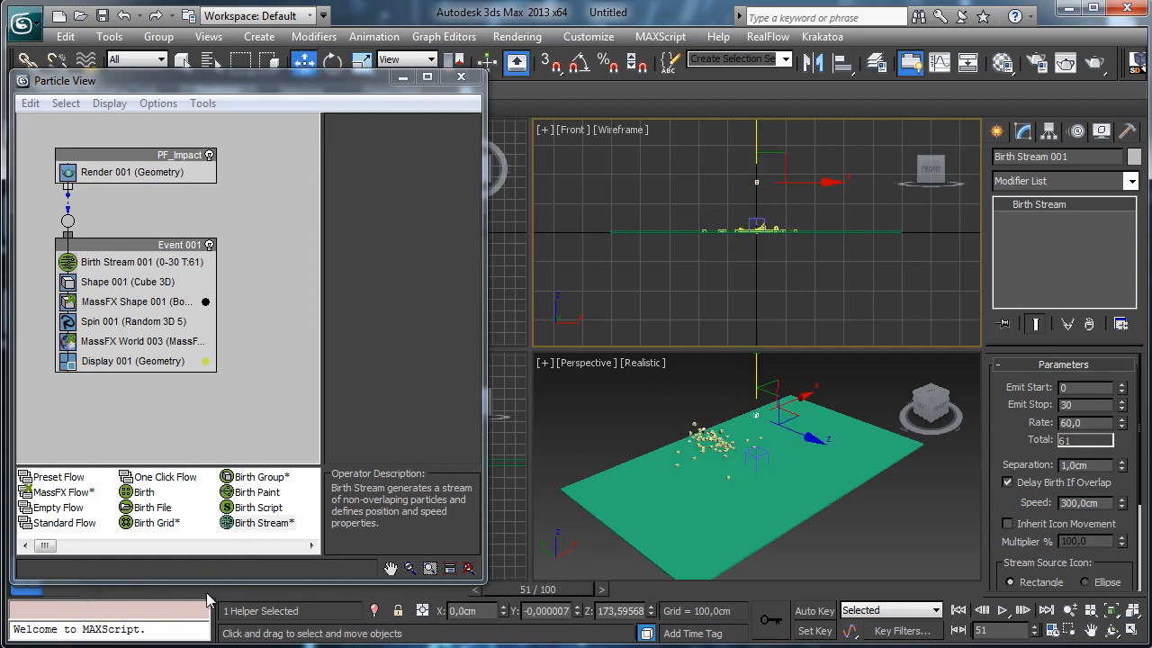
{"action": "left_click_drag", "start_coordinate": [139, 592], "coordinate": [441, 605]}
{"action": "left_click", "coordinate": [108, 596]}
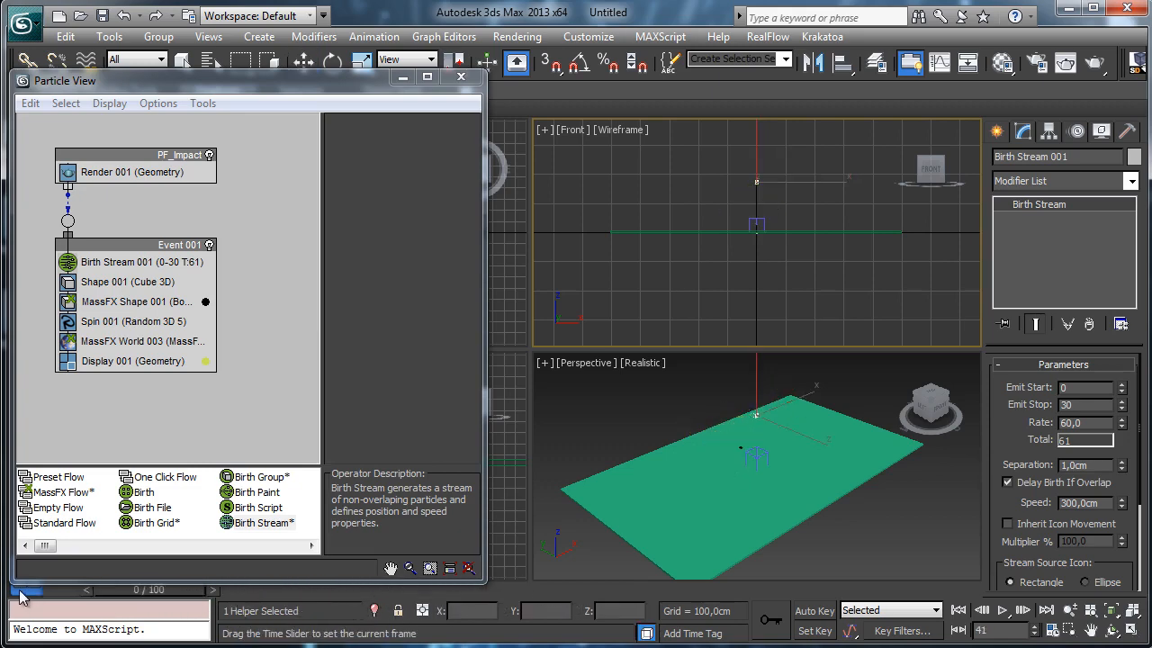
Step: Set the animation's end time to frame 300
{"action": "left_click", "coordinate": [1053, 632]}
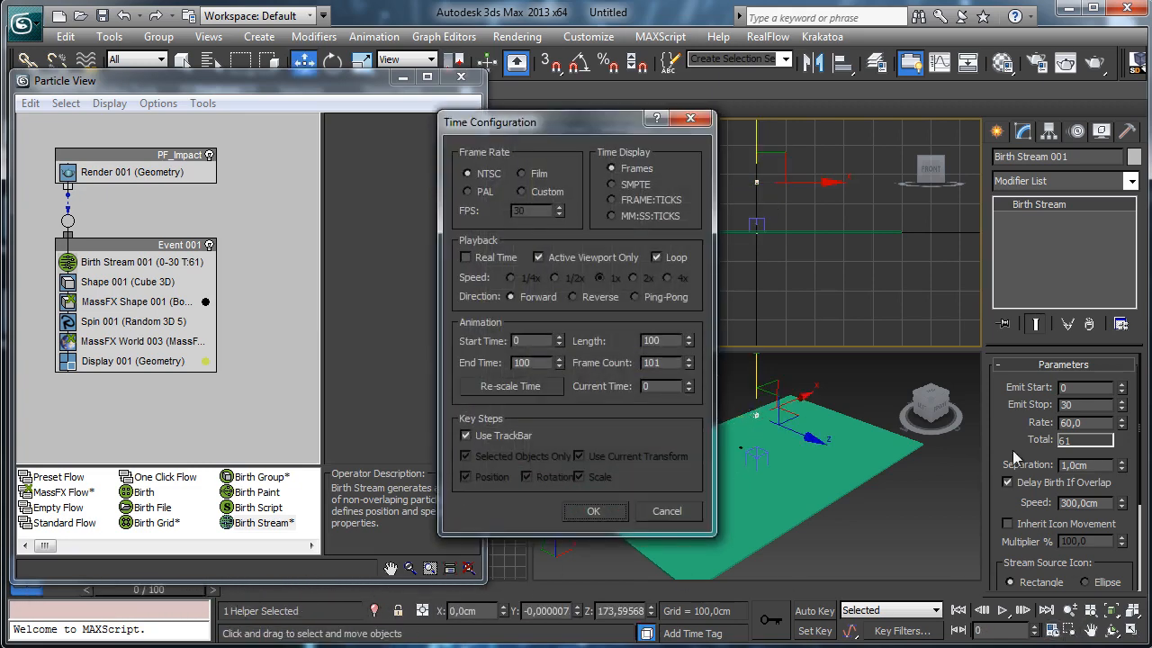
{"action": "double_click", "coordinate": [538, 363]}
{"action": "type", "text": "300"}
{"action": "key", "text": "Return"}
{"action": "left_click", "coordinate": [591, 511]}
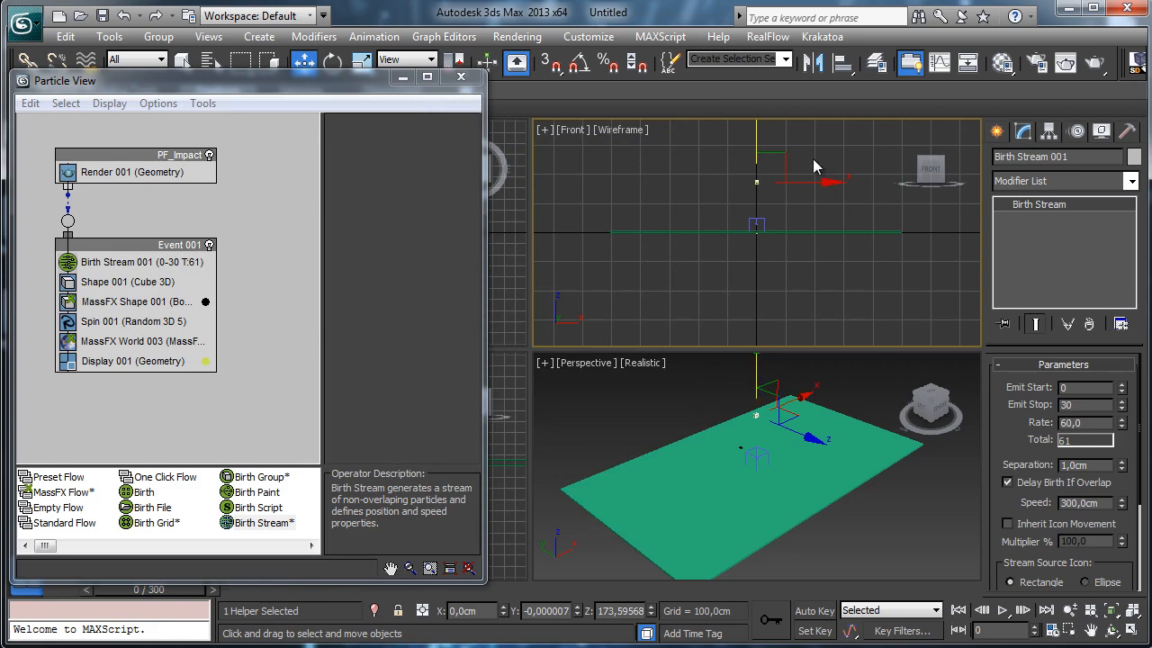
Step: Place the Birth Stream icon at about X 524, Z 278 cm, and animate it with Auto Key to about X -707 cm at frame 120
{"action": "left_click_drag", "start_coordinate": [758, 144], "coordinate": [760, 111]}
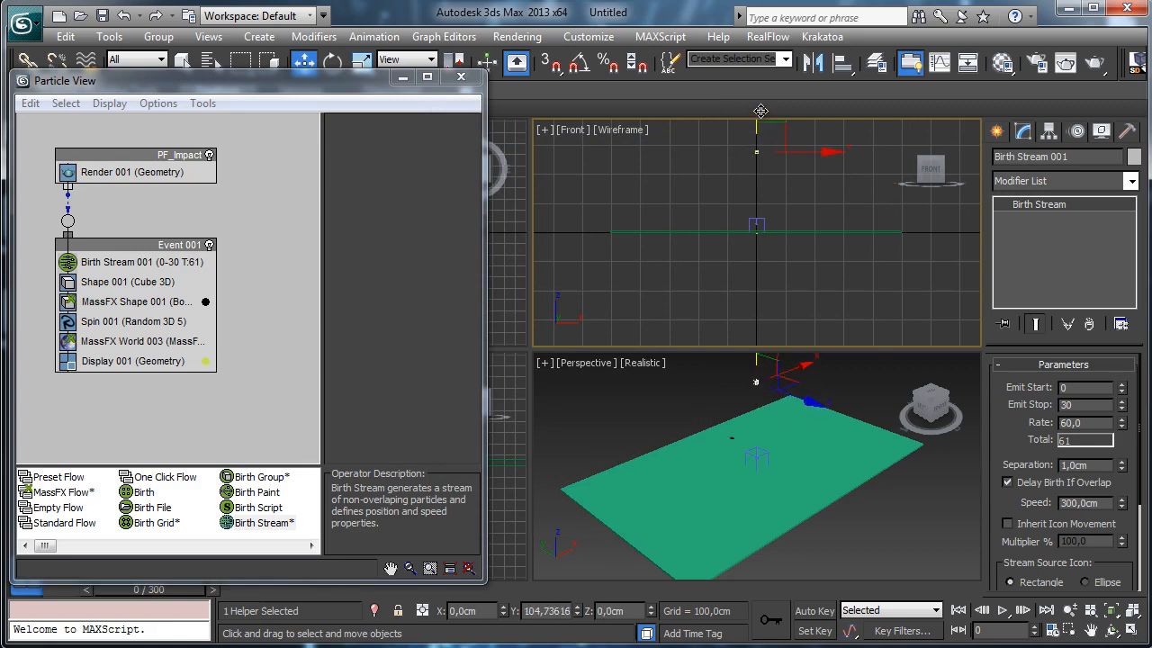
{"action": "left_click_drag", "start_coordinate": [813, 152], "coordinate": [963, 147]}
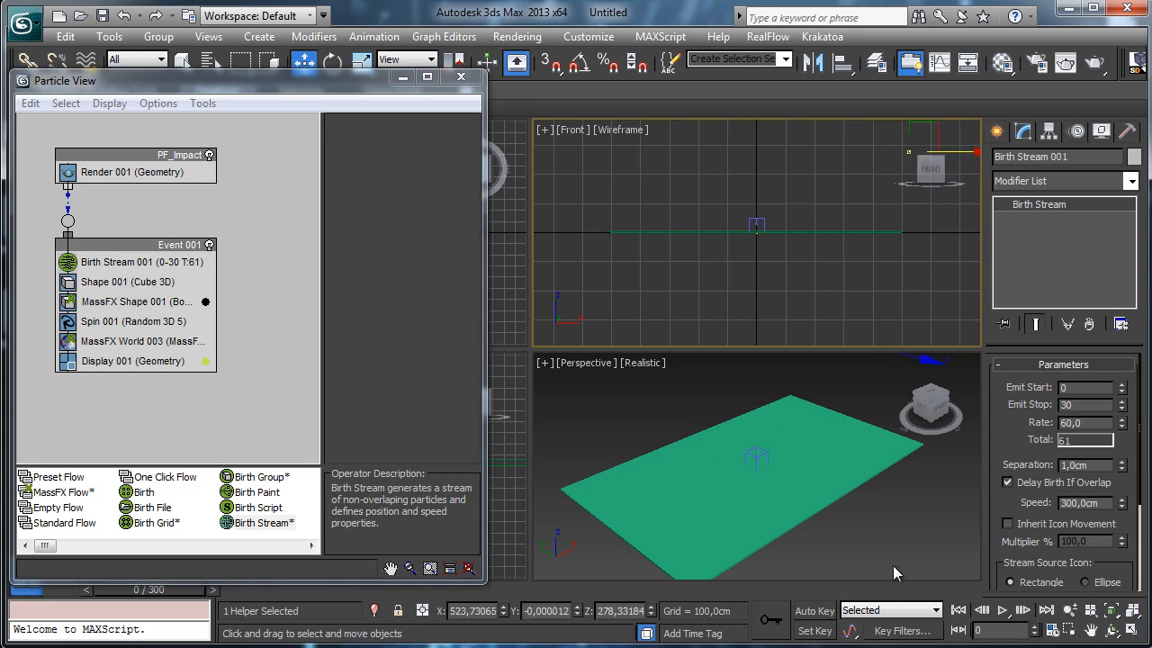
{"action": "left_click", "coordinate": [815, 611]}
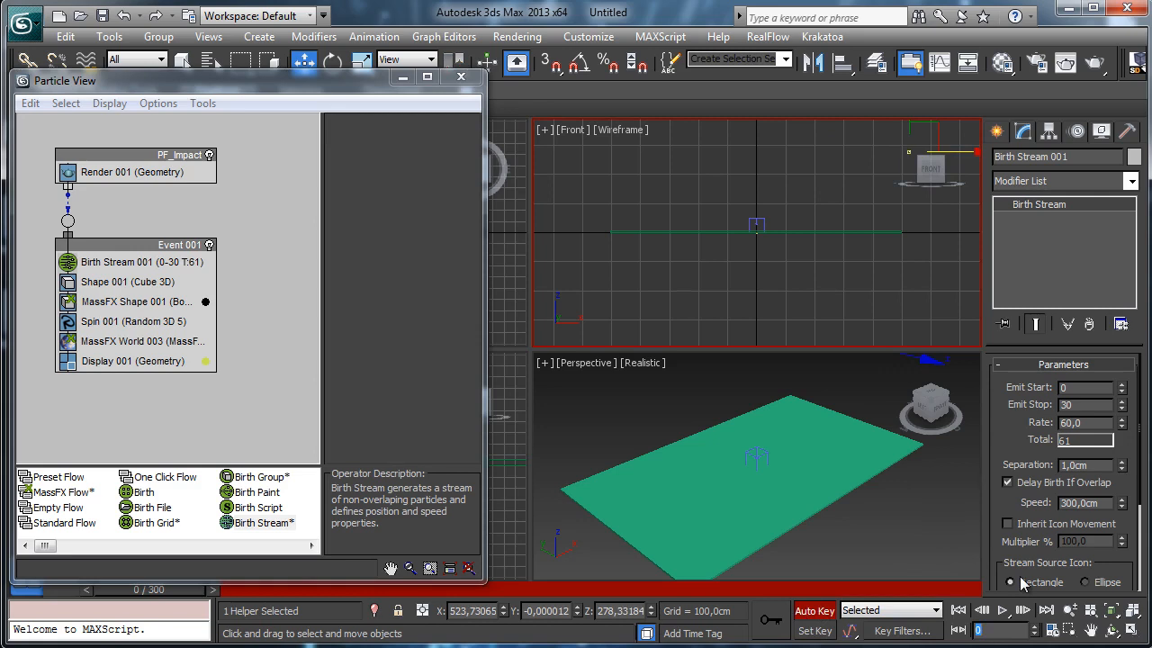
{"action": "key", "text": "Return"}
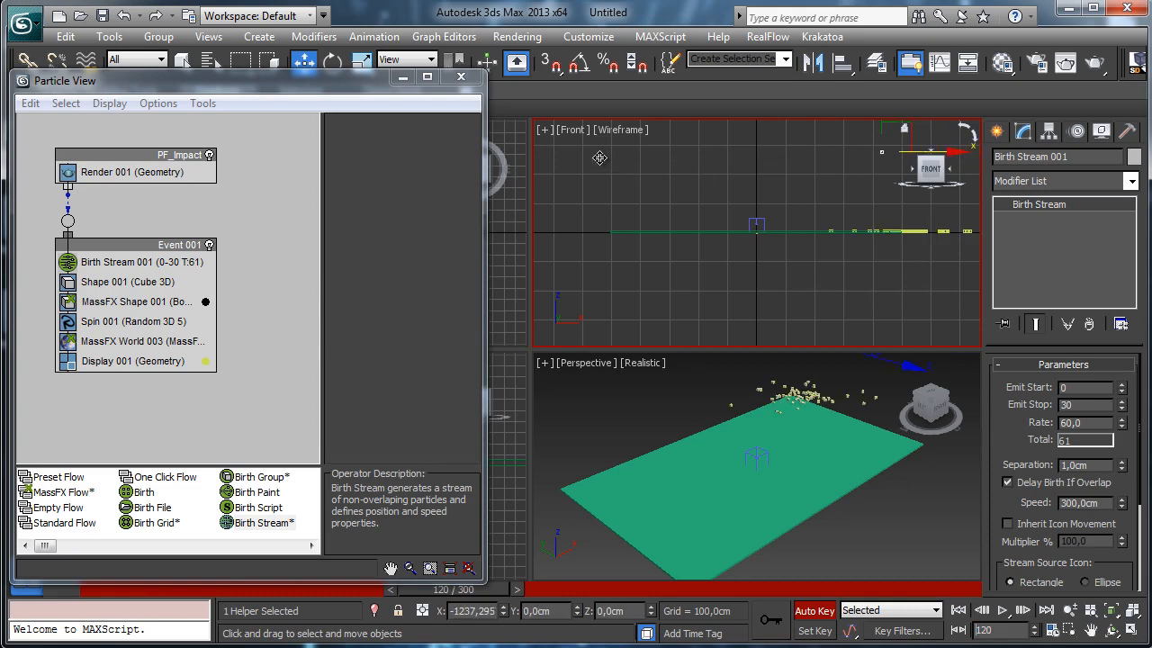
{"action": "left_click_drag", "start_coordinate": [599, 158], "coordinate": [603, 229]}
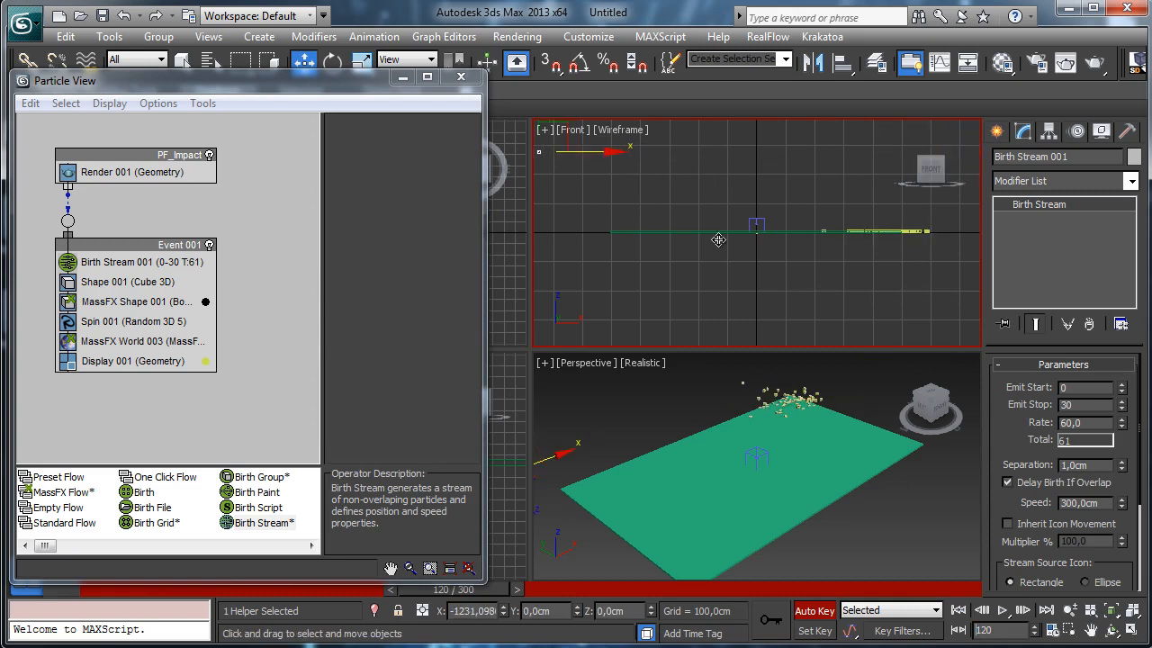
{"action": "left_click", "coordinate": [815, 611]}
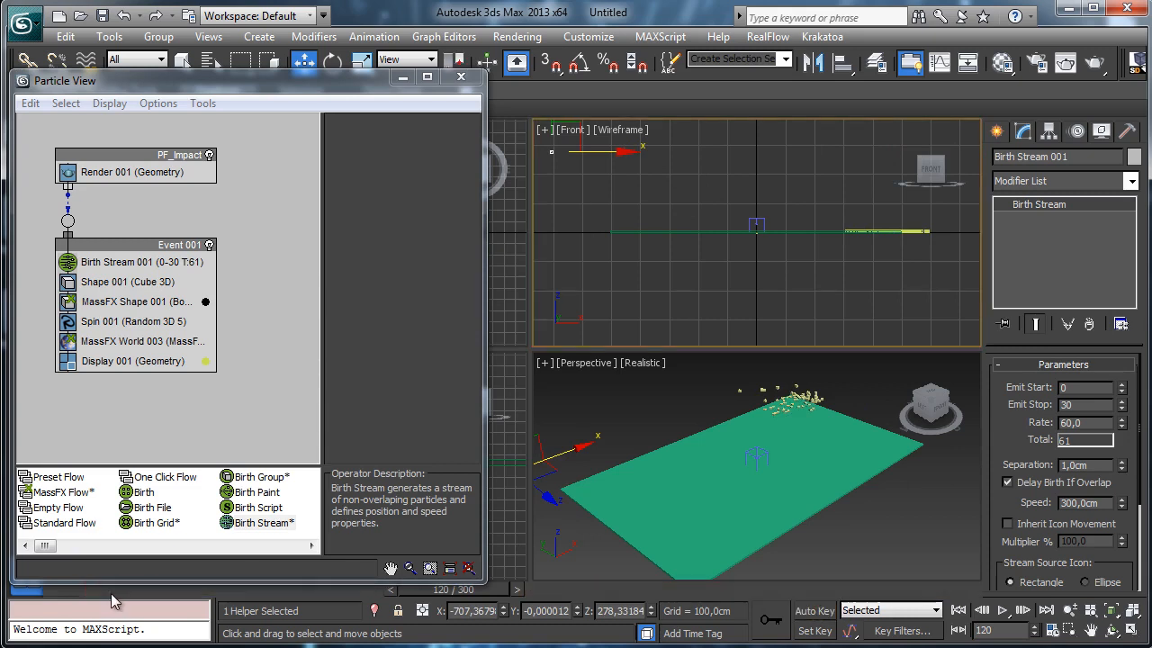
Step: Scrub the animation to check the Birth Stream icon's travel across the ground, and return to frame 0
{"action": "left_click", "coordinate": [111, 591]}
{"action": "left_click_drag", "start_coordinate": [159, 594], "coordinate": [312, 594]}
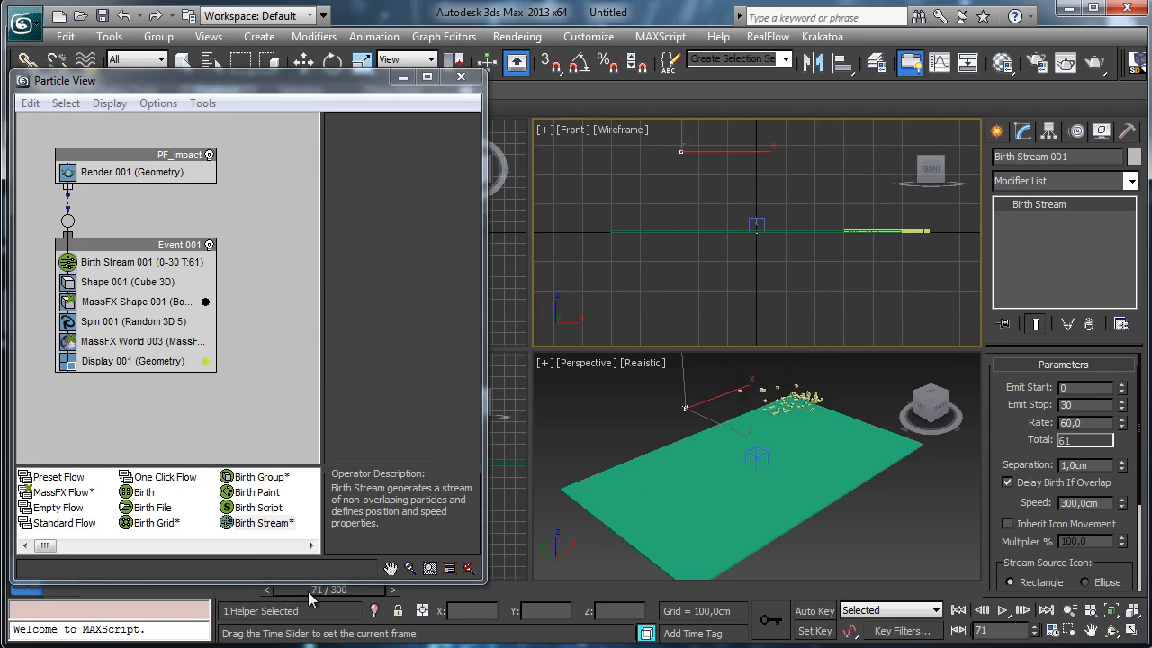
{"action": "left_click", "coordinate": [81, 592]}
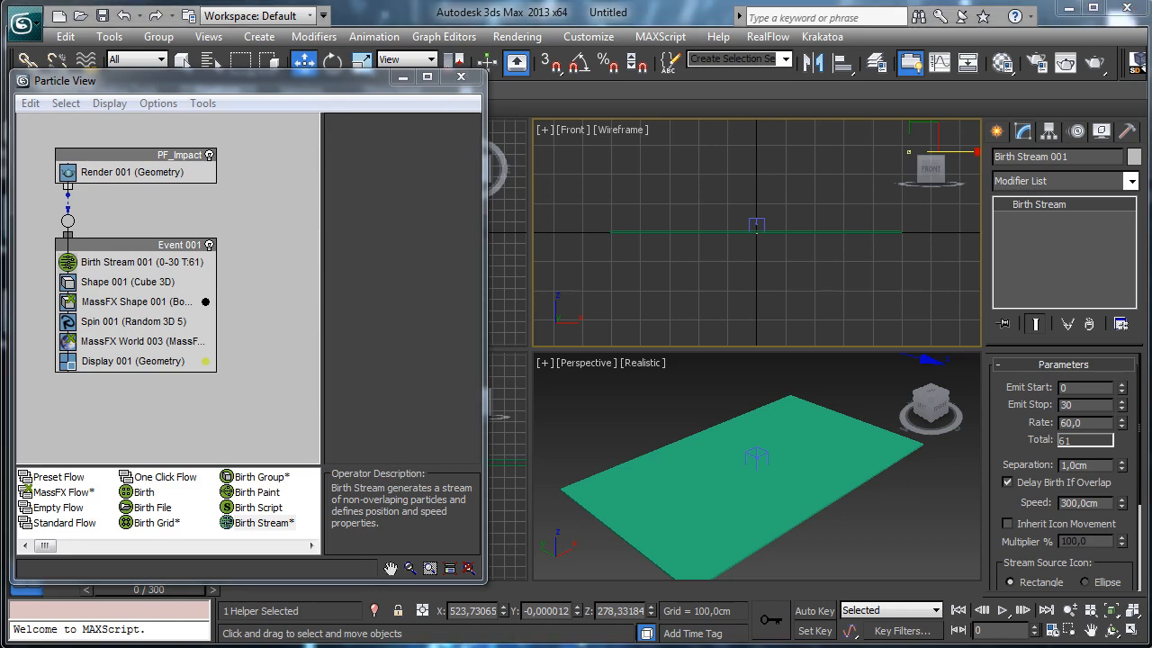
Step: Set the Birth Stream's particle speed to 50 cm
{"action": "double_click", "coordinate": [1091, 466]}
{"action": "left_click", "coordinate": [1009, 454]}
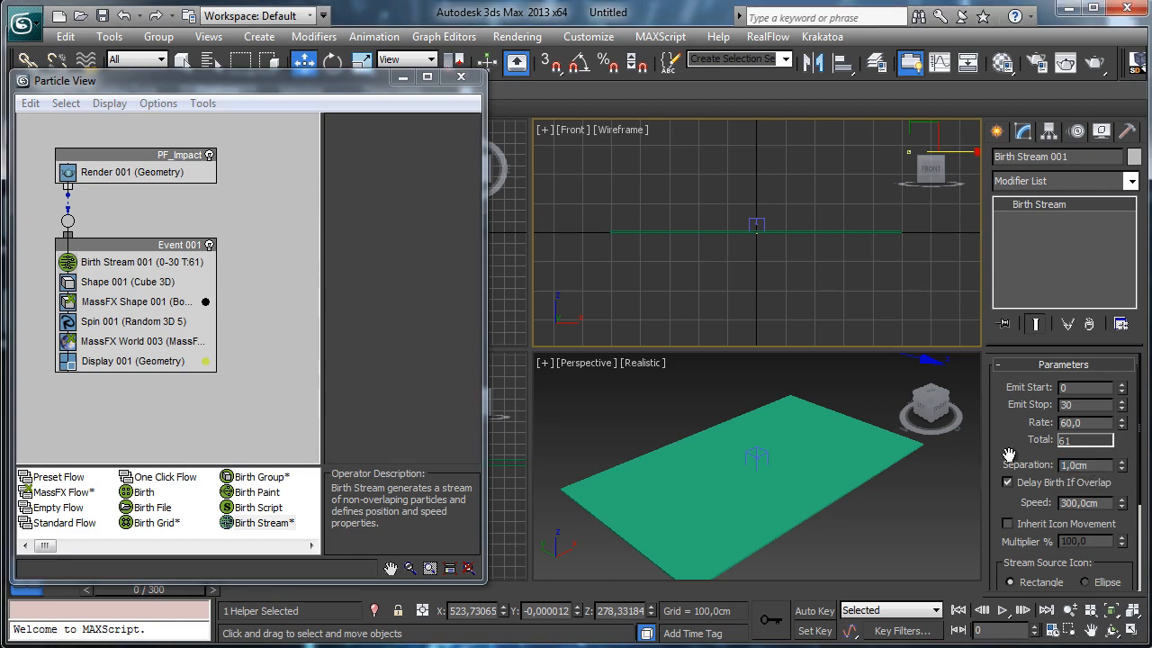
{"action": "double_click", "coordinate": [1108, 503]}
{"action": "type", "text": "50"}
{"action": "key", "text": "Return"}
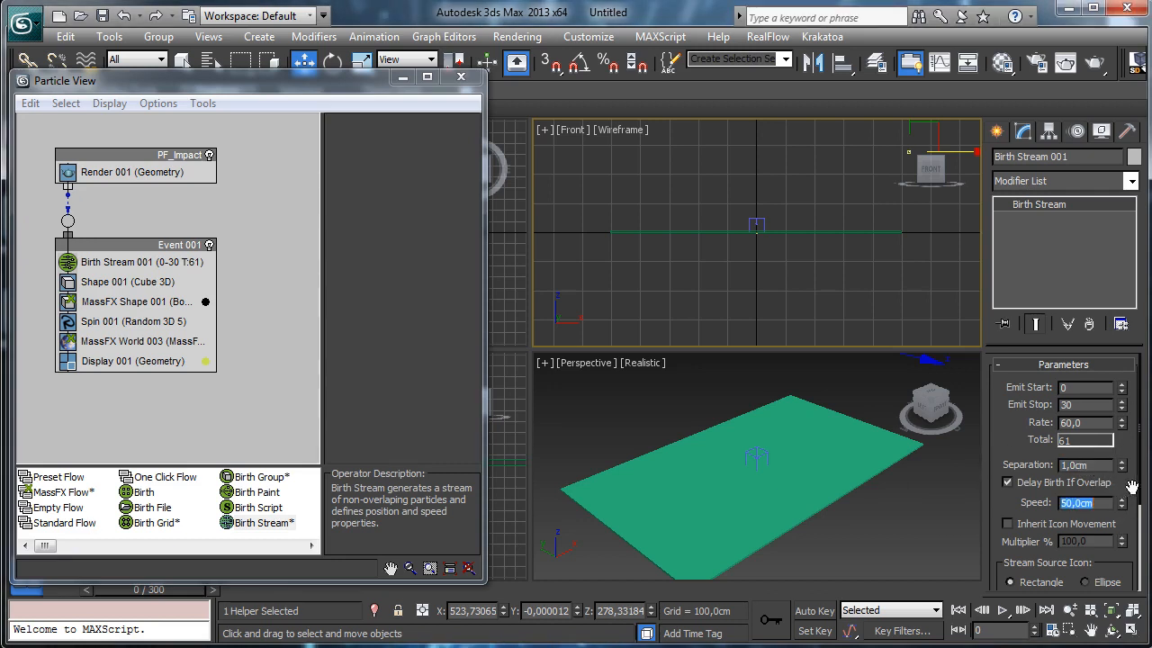
Step: Set the Birth Stream to emit from frame 10 to frame 100 at a rate of 3, and scrub the animation to preview it
{"action": "double_click", "coordinate": [1084, 388]}
{"action": "type", "text": "10"}
{"action": "key", "text": "Return"}
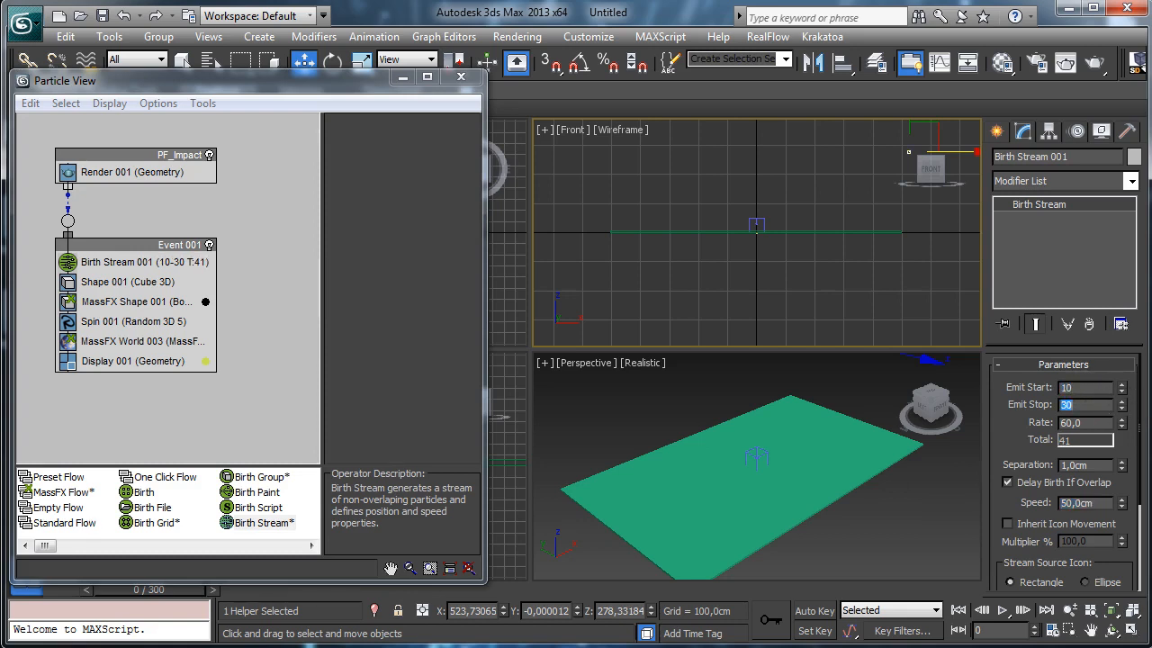
{"action": "type", "text": "100"}
{"action": "key", "text": "Return"}
{"action": "left_click_drag", "start_coordinate": [1092, 428], "coordinate": [1041, 408]}
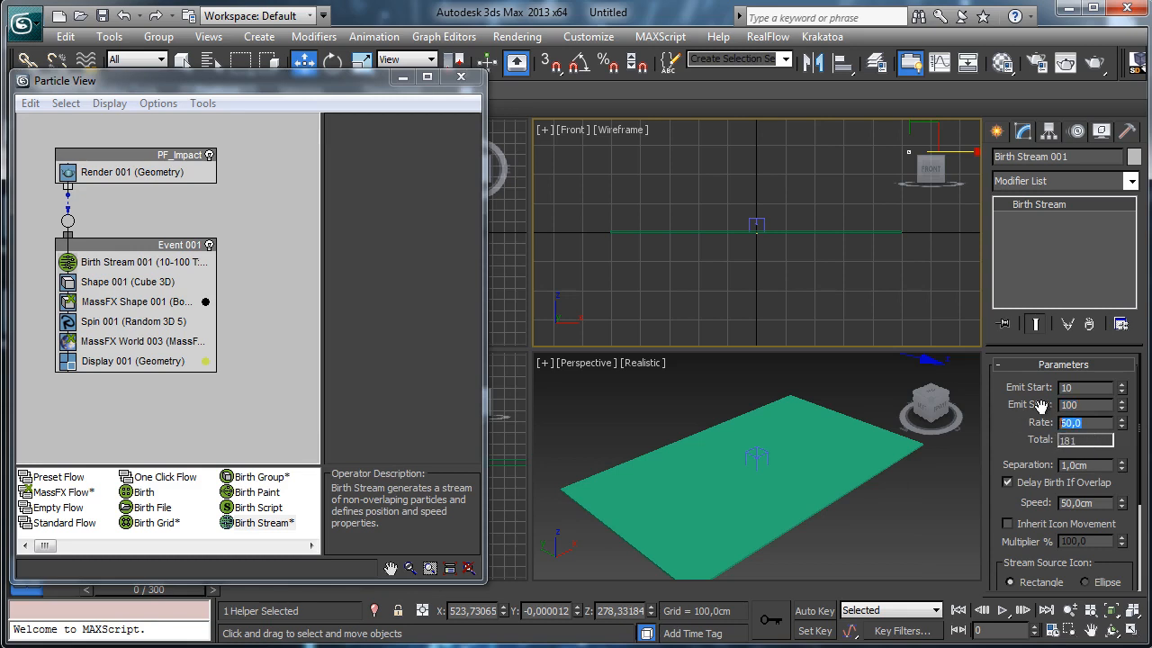
{"action": "type", "text": "10"}
{"action": "key", "text": "Return"}
{"action": "left_click_drag", "start_coordinate": [137, 594], "coordinate": [293, 589]}
{"action": "key", "text": "w"}
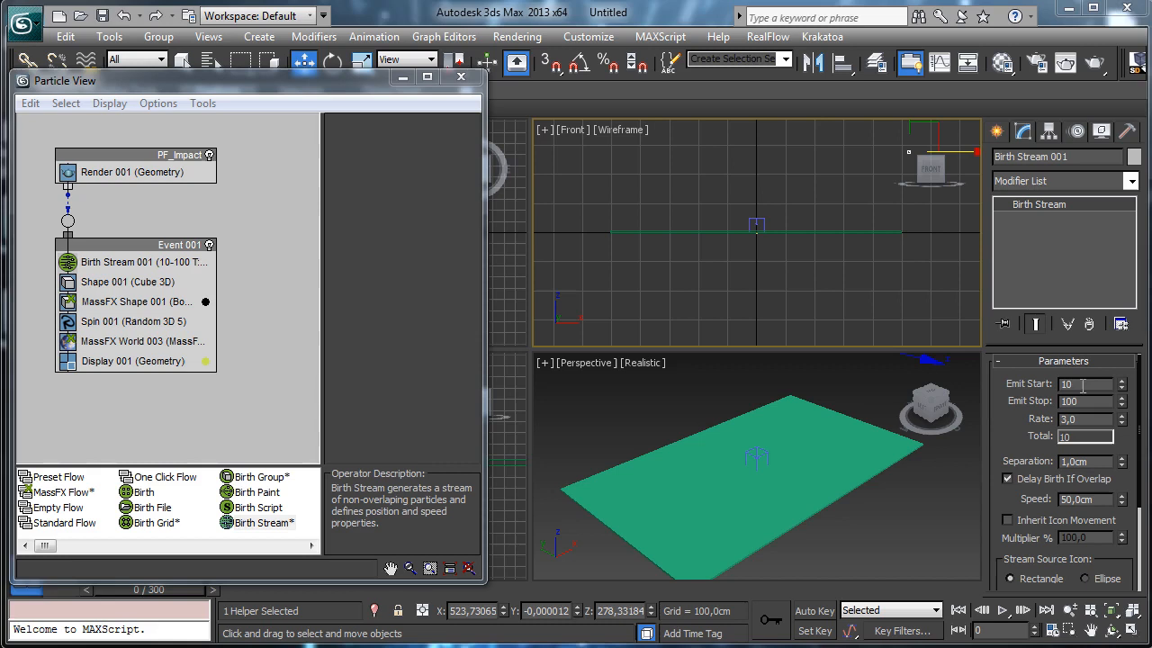
Step: Set the Birth Stream's Emit Start to 40, Emit Stop to 400 and Rate to 0,8, and scrub the animation before returning to frame 0
{"action": "left_click", "coordinate": [1083, 385]}
{"action": "type", "text": "4"}
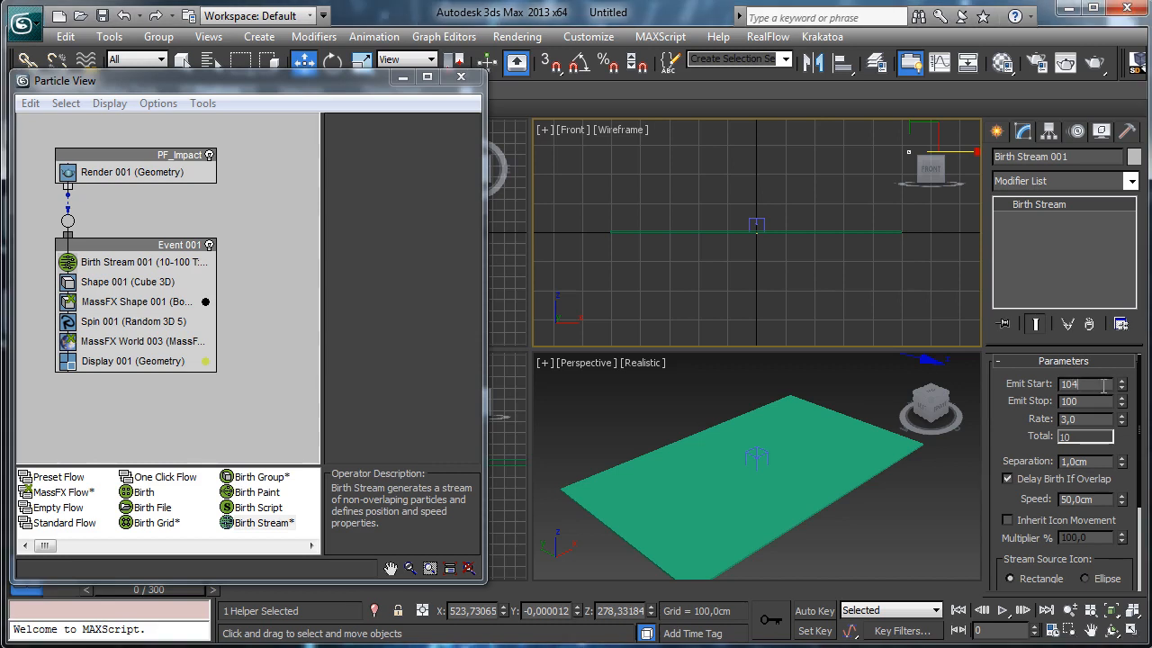
{"action": "left_click_drag", "start_coordinate": [1083, 384], "coordinate": [1014, 381]}
{"action": "type", "text": "40"}
{"action": "key", "text": "Return"}
{"action": "double_click", "coordinate": [1090, 402]}
{"action": "key", "text": "Return"}
{"action": "type", "text": "0,8"}
{"action": "key", "text": "Return"}
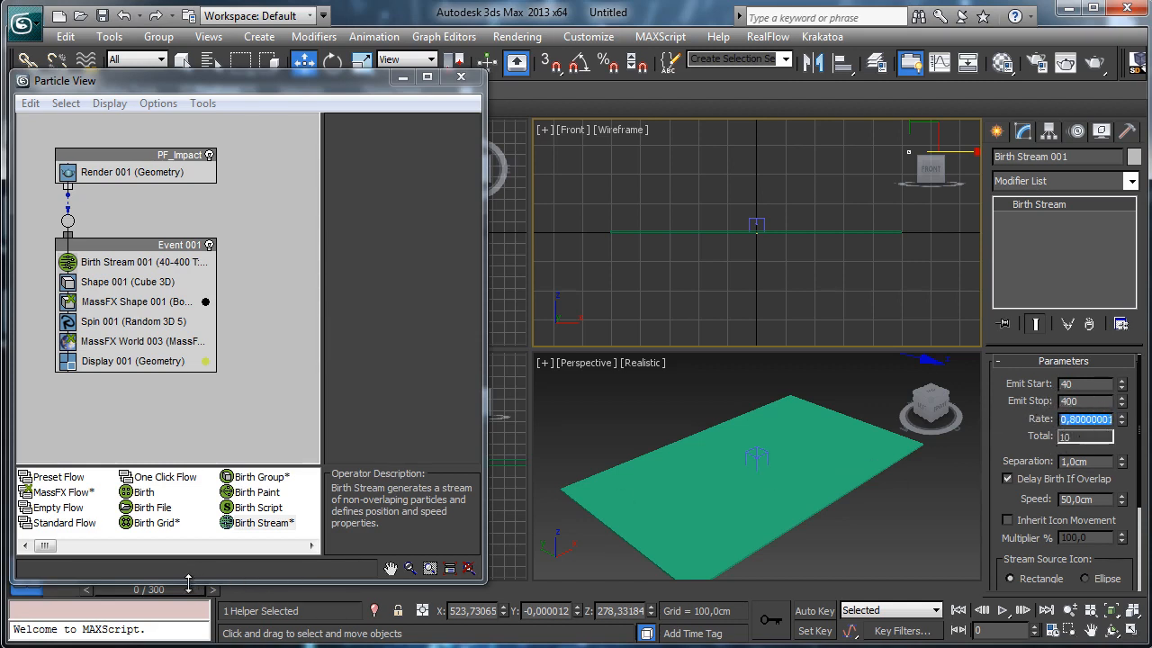
{"action": "left_click_drag", "start_coordinate": [178, 592], "coordinate": [507, 568]}
{"action": "key", "text": "w"}
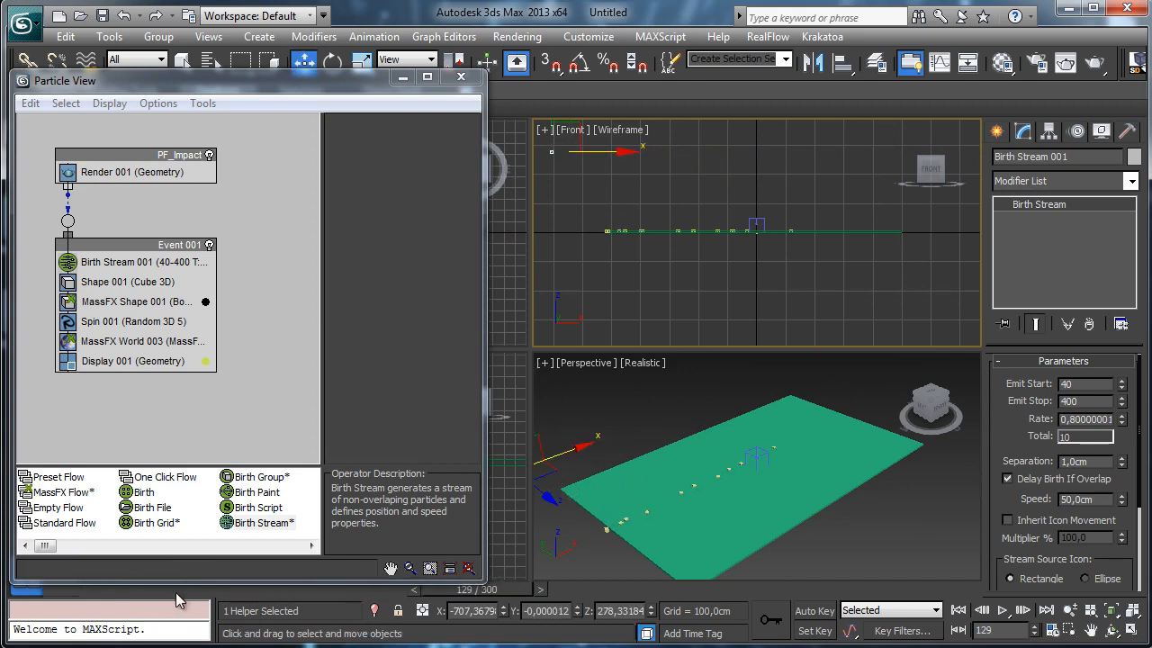
{"action": "left_click_drag", "start_coordinate": [175, 592], "coordinate": [98, 590]}
Step: Lower the Birth Stream's Emit Start to 35 and scrub the animation to check when the first particle appears
{"action": "double_click", "coordinate": [1122, 387]}
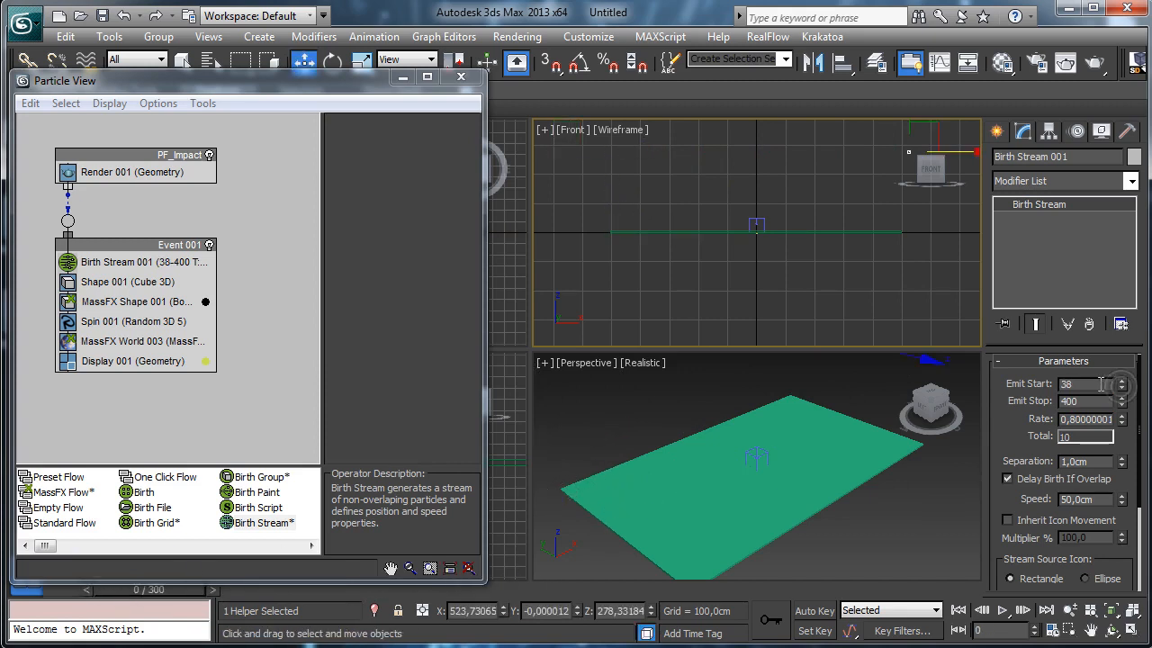
{"action": "double_click", "coordinate": [1092, 385]}
{"action": "left_click_drag", "start_coordinate": [140, 594], "coordinate": [261, 592]}
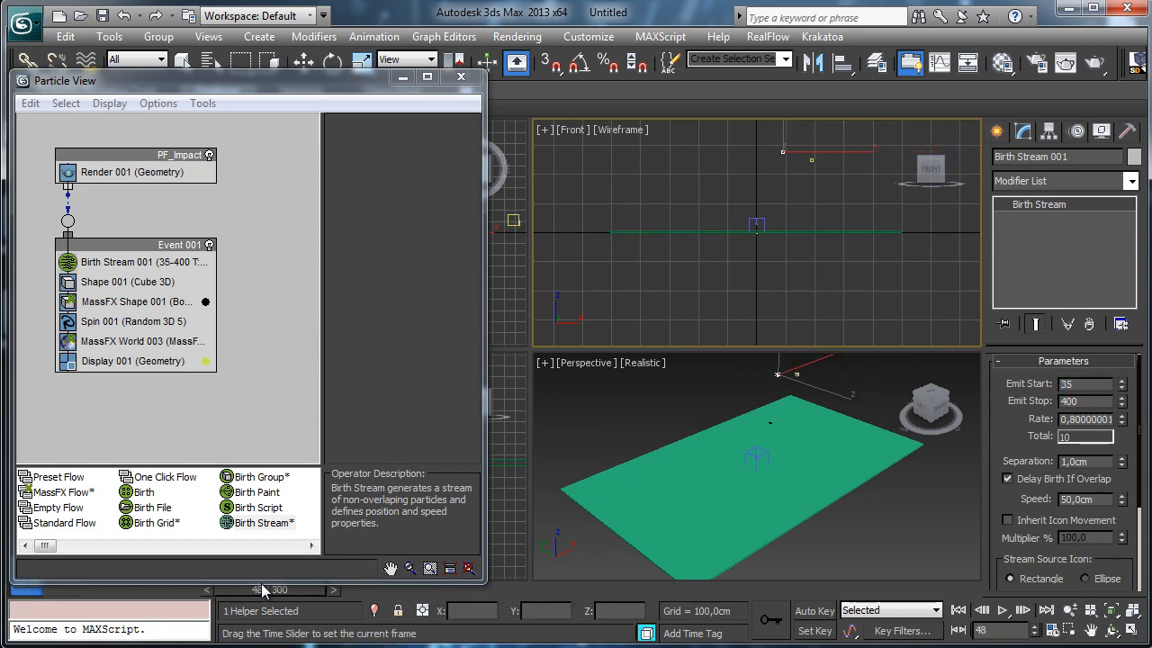
{"action": "left_click", "coordinate": [101, 590]}
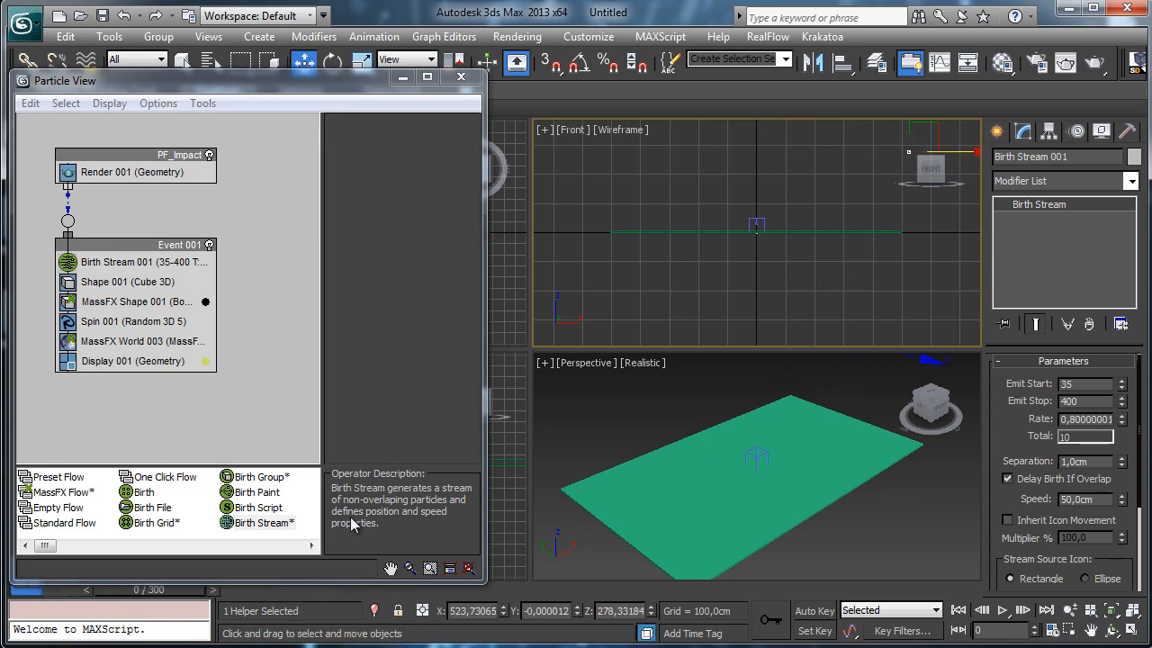
Step: Set the Birth Stream's Emit Start to 25, and scrub the animation to check the impacts before returning to frame 0
{"action": "left_click", "coordinate": [1082, 387]}
{"action": "type", "text": "25"}
{"action": "key", "text": "Return"}
{"action": "left_click_drag", "start_coordinate": [172, 591], "coordinate": [482, 587]}
{"action": "key", "text": "w"}
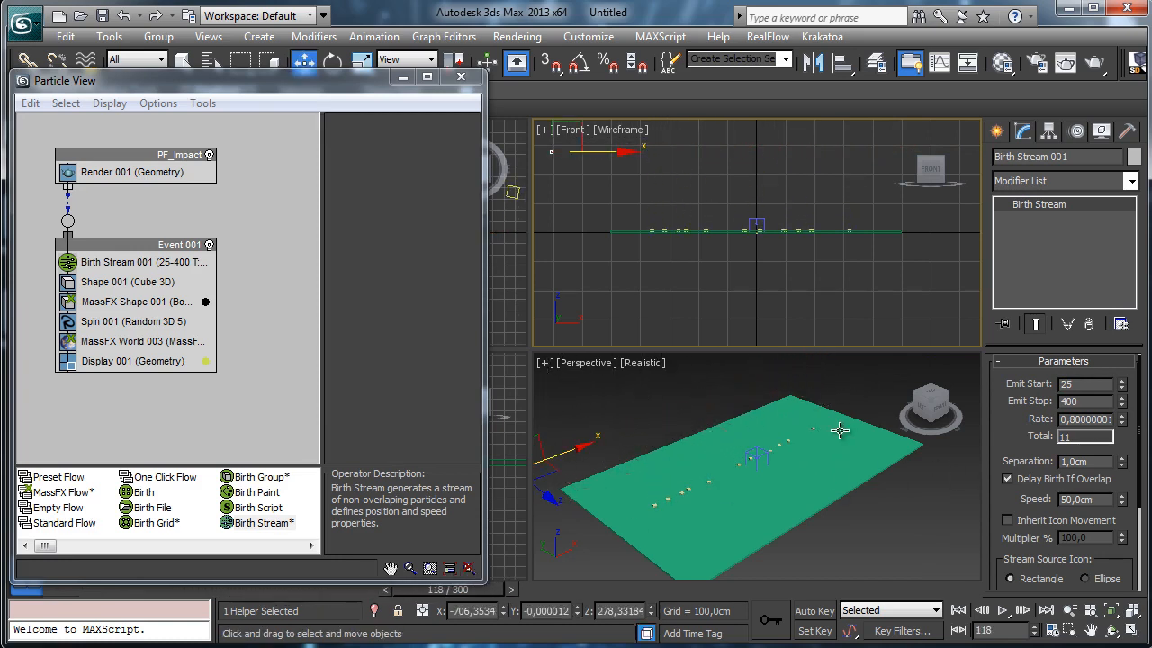
{"action": "left_click_drag", "start_coordinate": [179, 592], "coordinate": [71, 591]}
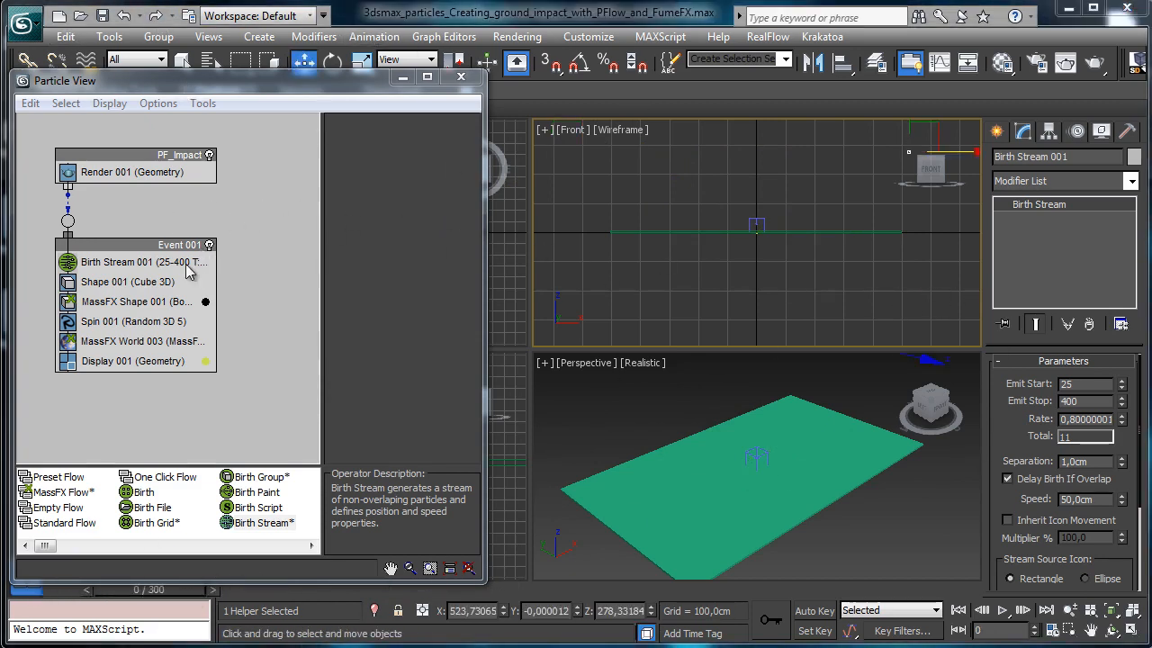
Step: Inspect the settings of the Shape, MassFX Shape and MassFX World operators in Event 001
{"action": "left_click", "coordinate": [144, 283]}
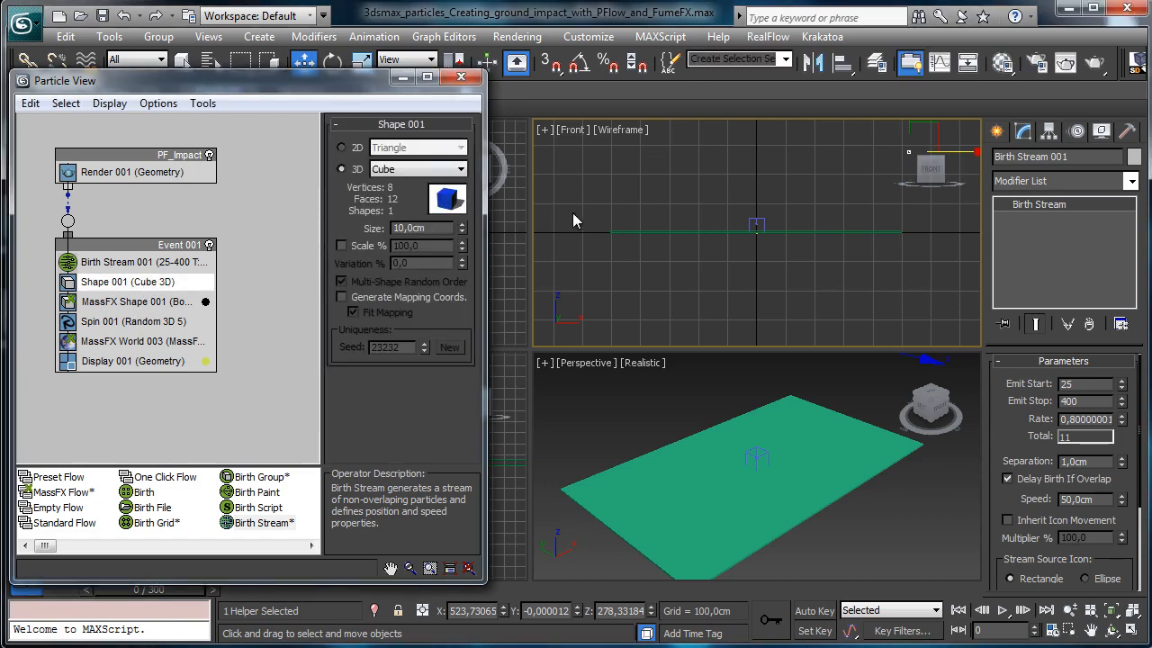
{"action": "left_click", "coordinate": [135, 303]}
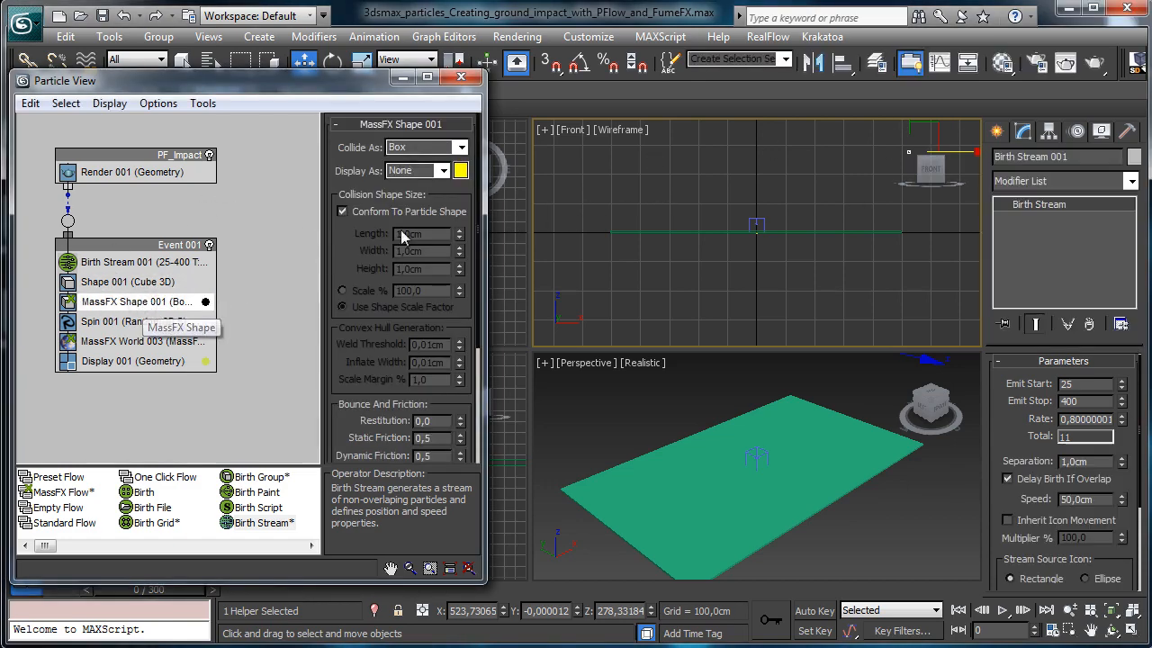
{"action": "left_click", "coordinate": [414, 149]}
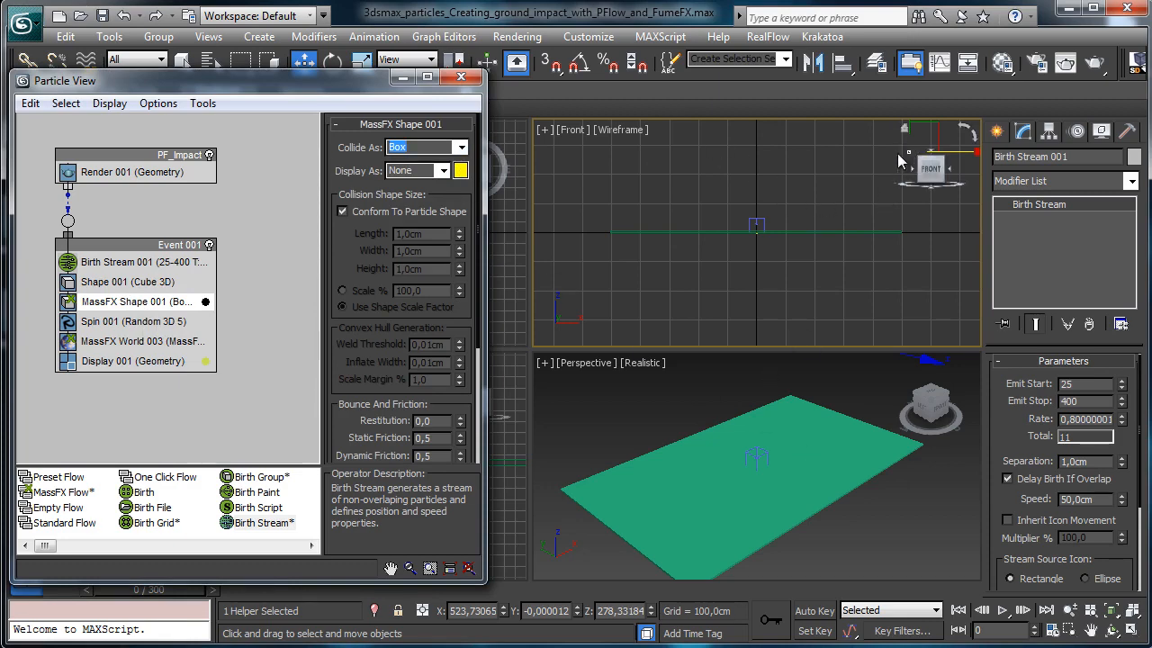
{"action": "left_click", "coordinate": [148, 343]}
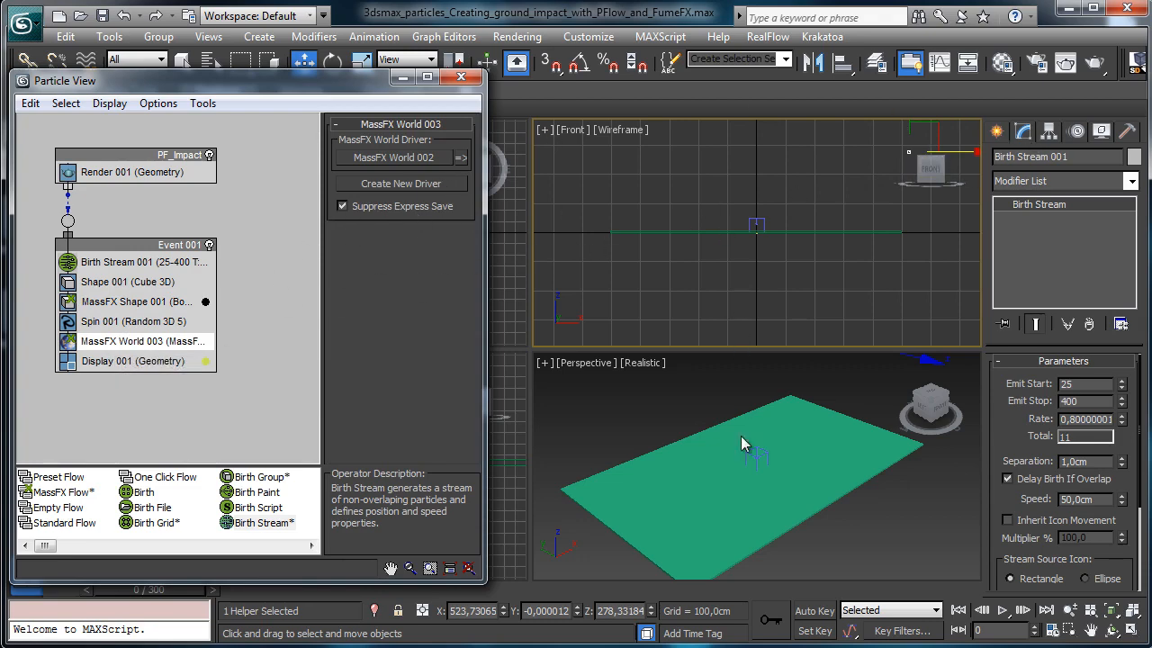
Step: Raise the Ground box to about 29 cm in Z, and scrub the animation to check the particles before returning to frame 0
{"action": "left_click", "coordinate": [720, 508]}
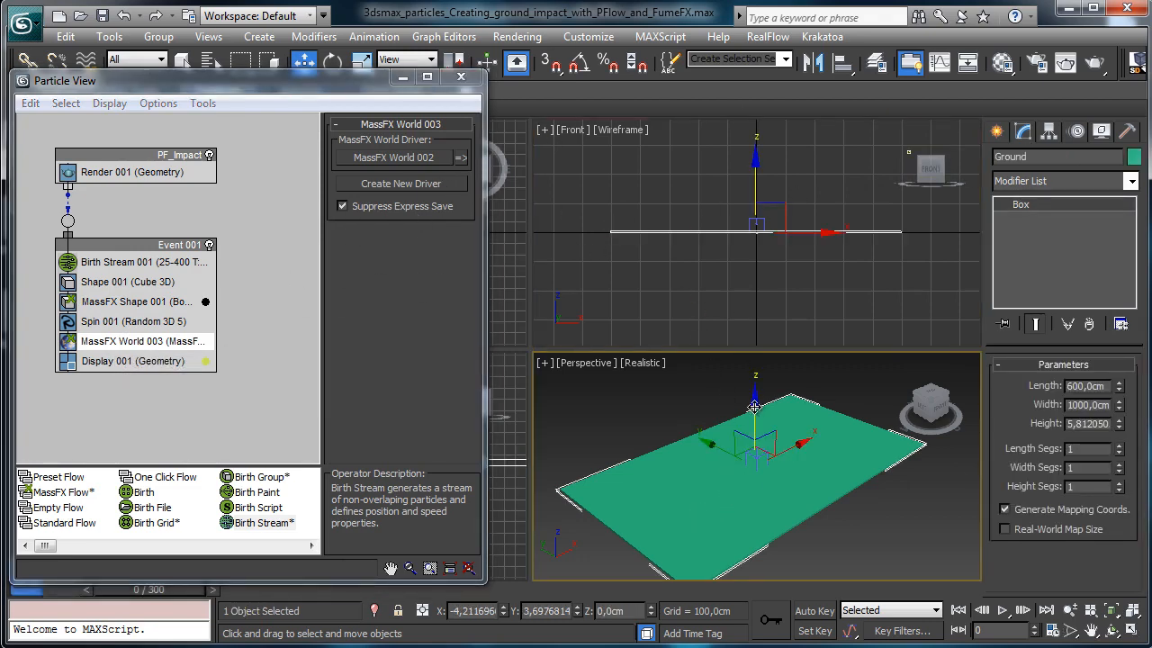
{"action": "left_click_drag", "start_coordinate": [754, 407], "coordinate": [767, 400]}
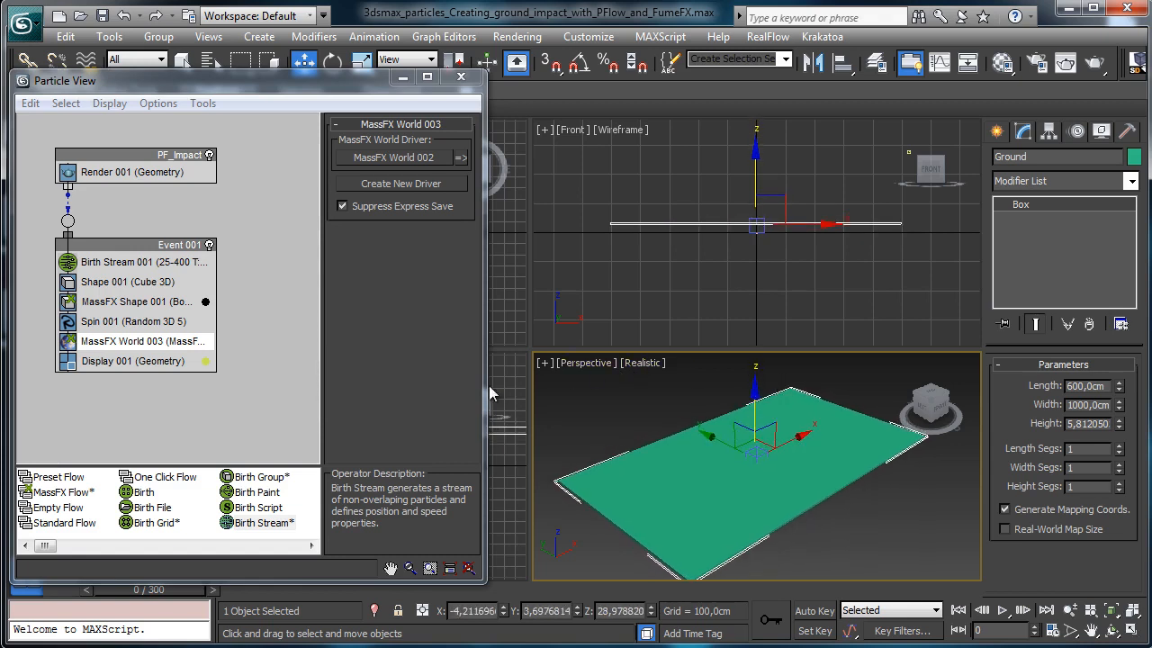
{"action": "left_click_drag", "start_coordinate": [119, 591], "coordinate": [415, 591]}
{"action": "key", "text": "w"}
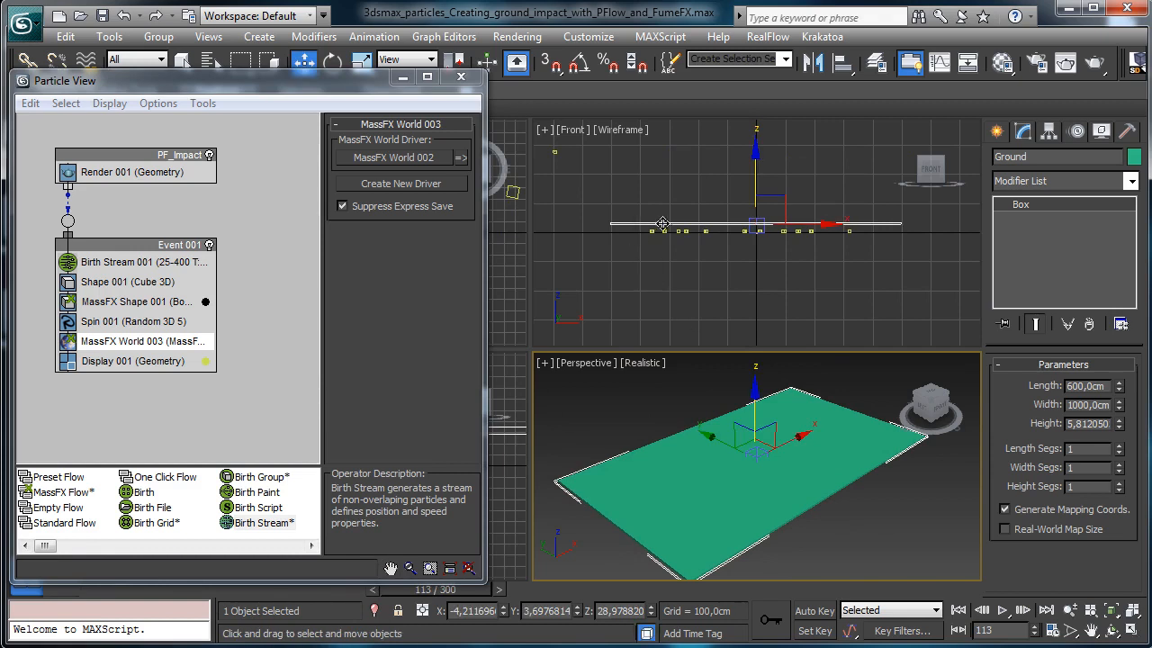
{"action": "left_click", "coordinate": [104, 591]}
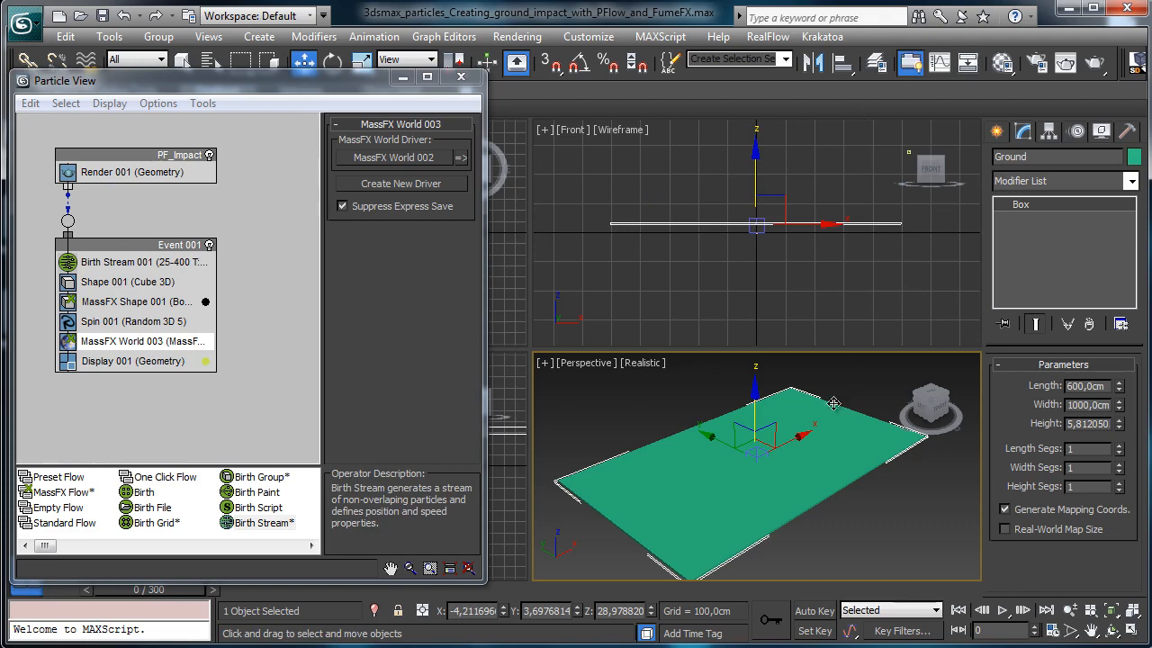
Step: Apply the PFlow Collision Shape (WSM) modifier to the Ground box and activate it
{"action": "left_click", "coordinate": [1131, 182]}
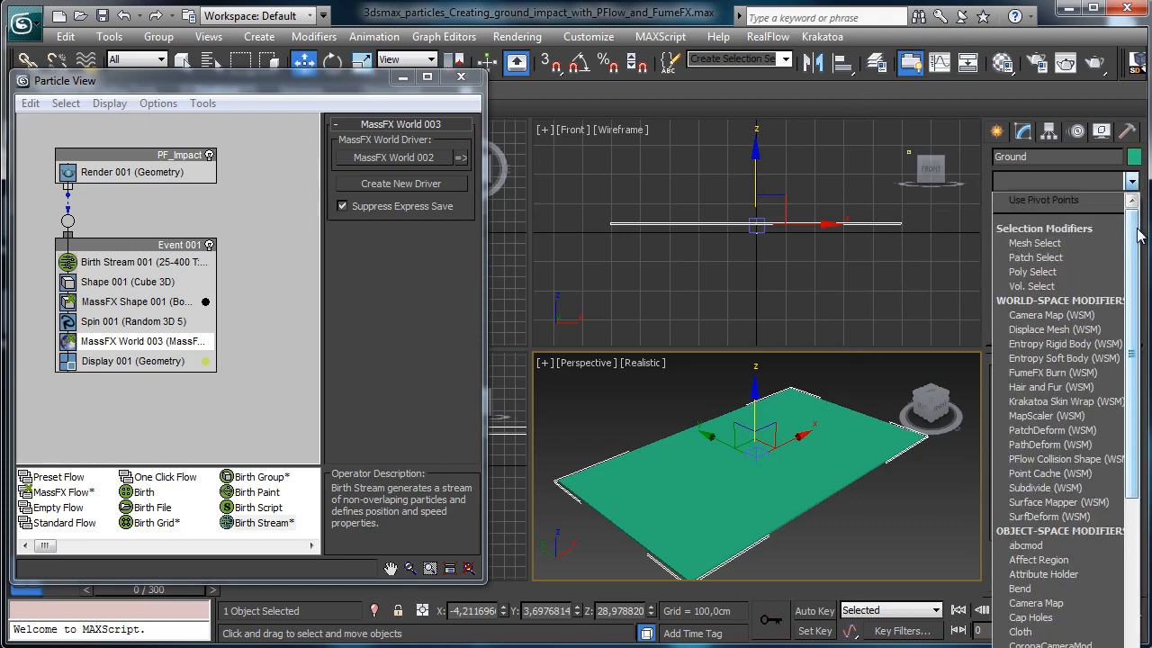
{"action": "scroll", "coordinate": [1053, 351], "scroll_direction": "down", "scroll_amount": 2}
{"action": "left_click", "coordinate": [1049, 358]}
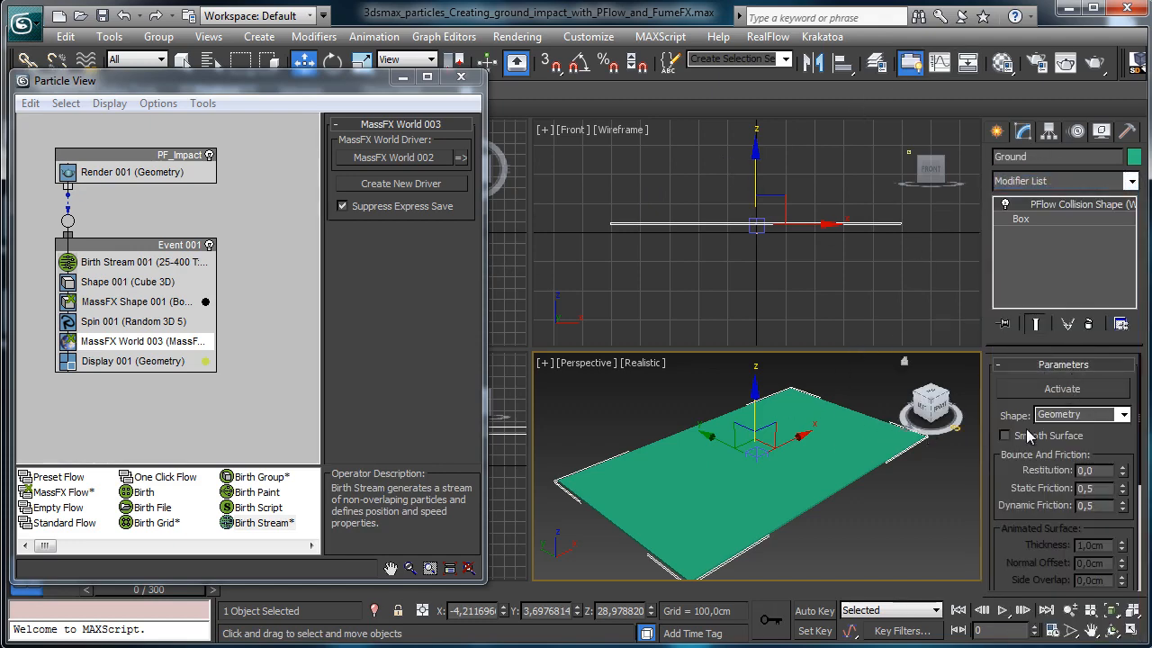
{"action": "left_click", "coordinate": [1094, 393]}
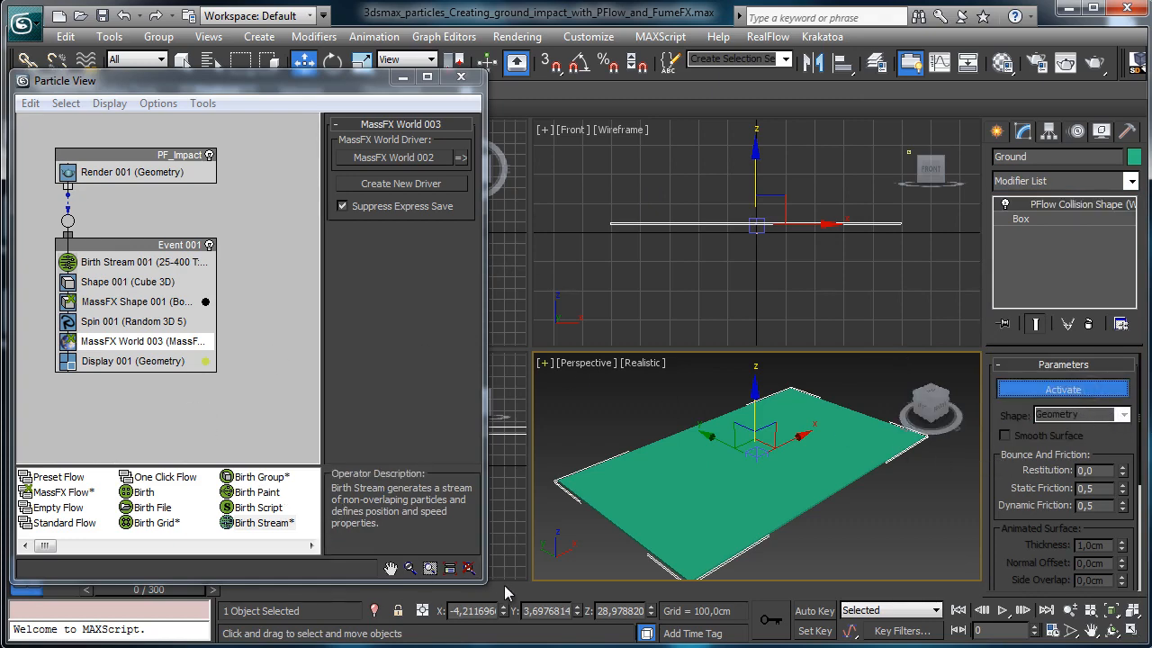
Step: Add a MassFX Collision test between MassFX World and Display in Event 001, with Ground as its deflector
{"action": "left_click_drag", "start_coordinate": [483, 580], "coordinate": [592, 566]}
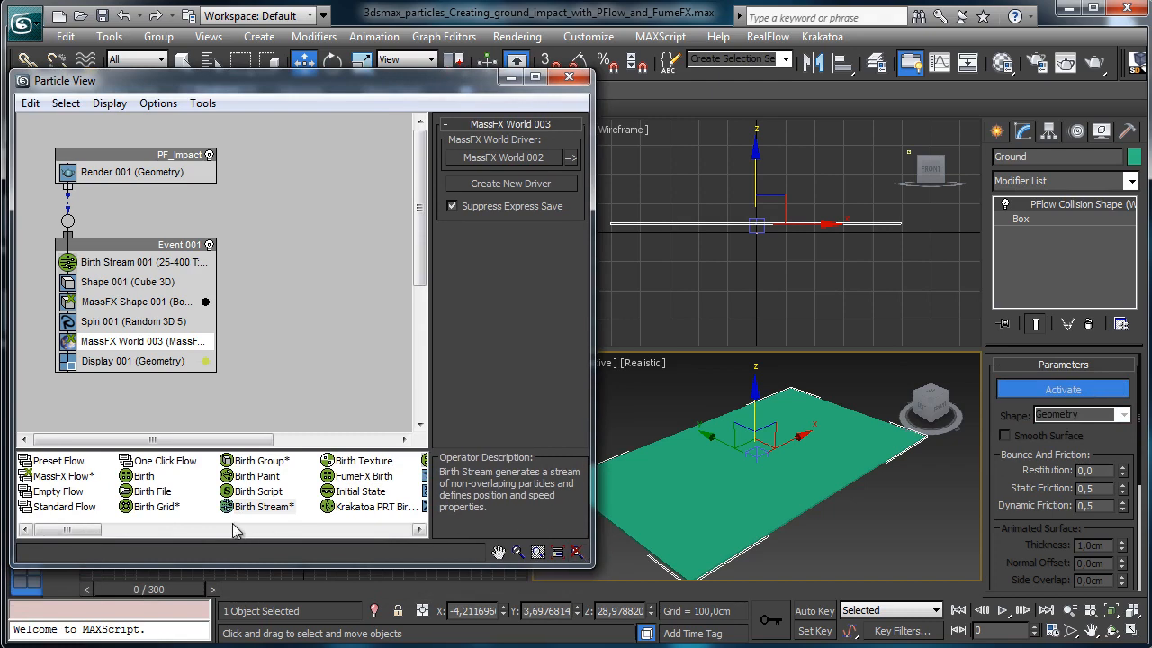
{"action": "left_click_drag", "start_coordinate": [74, 535], "coordinate": [310, 544]}
{"action": "left_click_drag", "start_coordinate": [265, 506], "coordinate": [136, 360]}
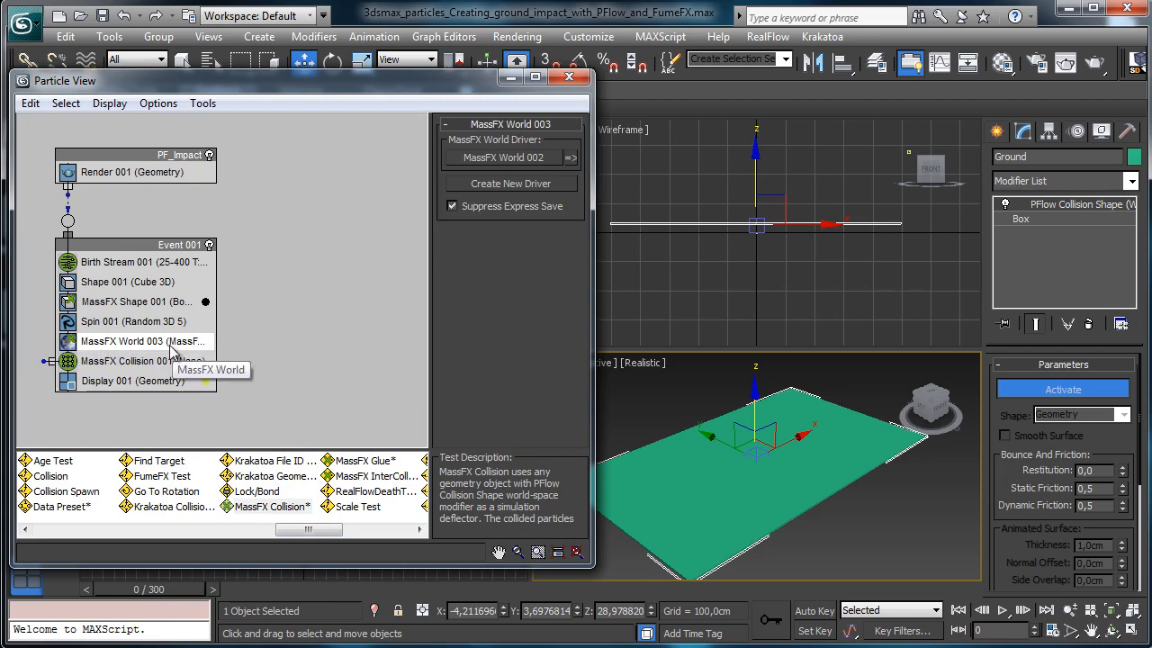
{"action": "left_click", "coordinate": [144, 361]}
{"action": "left_click", "coordinate": [459, 249]}
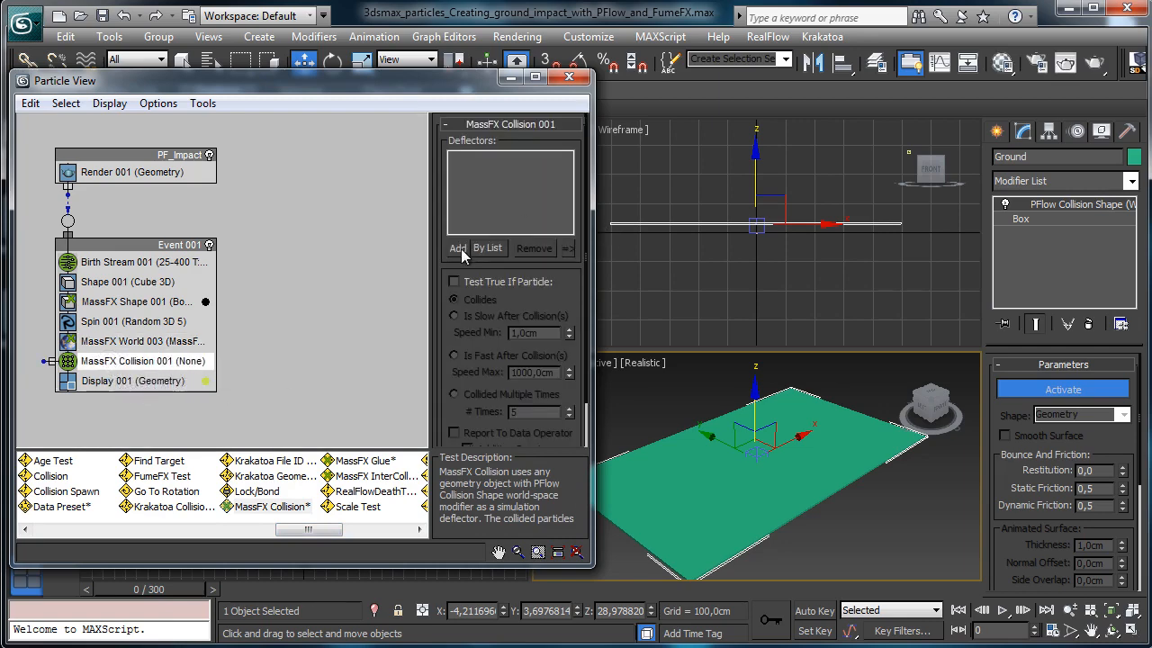
{"action": "left_click", "coordinate": [835, 414]}
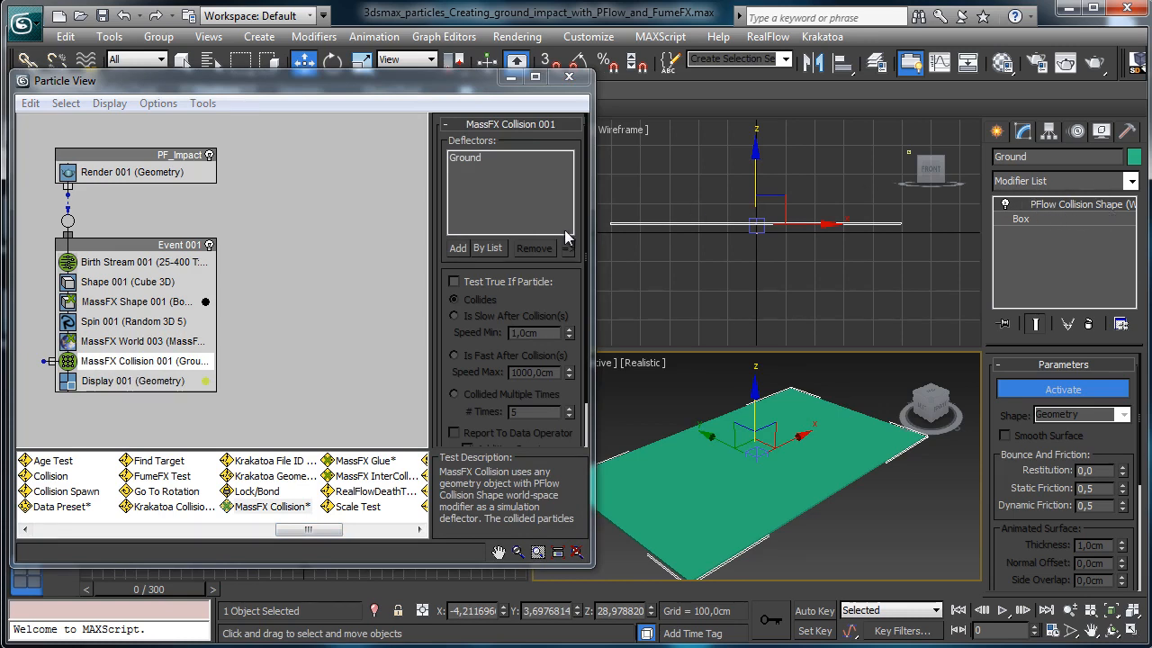
Step: Enable Test True If Particle Collides for the MassFX Collision, and scrub the animation to check the landings before returning to frame 0
{"action": "left_click", "coordinate": [486, 283]}
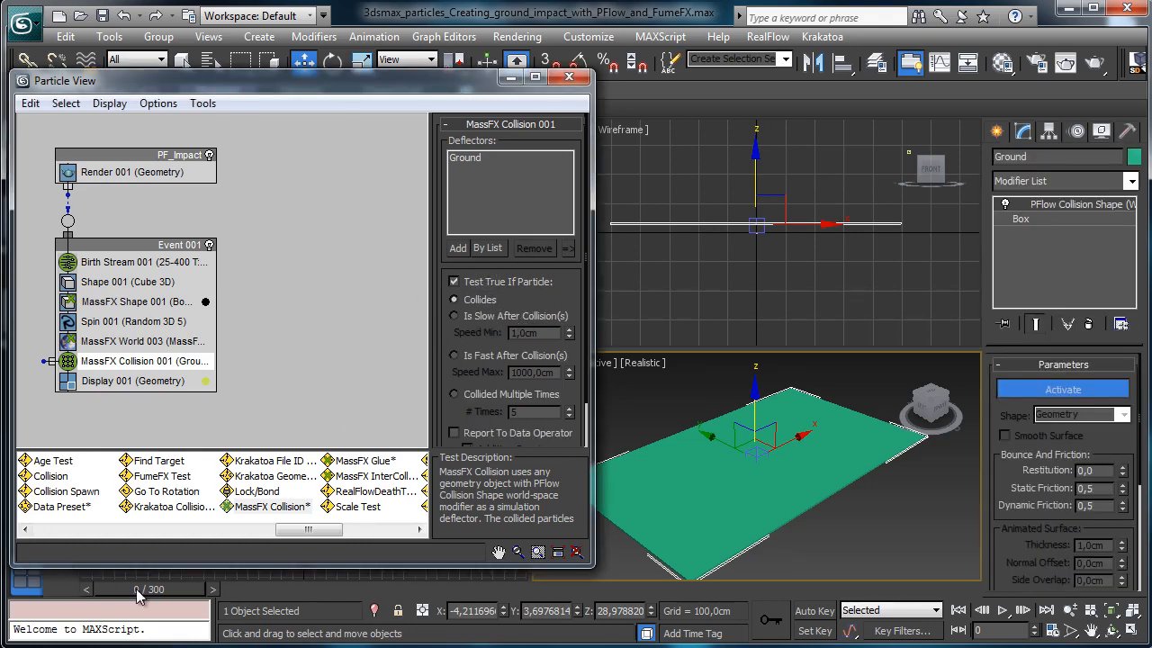
{"action": "left_click_drag", "start_coordinate": [140, 595], "coordinate": [438, 592]}
{"action": "key", "text": "w"}
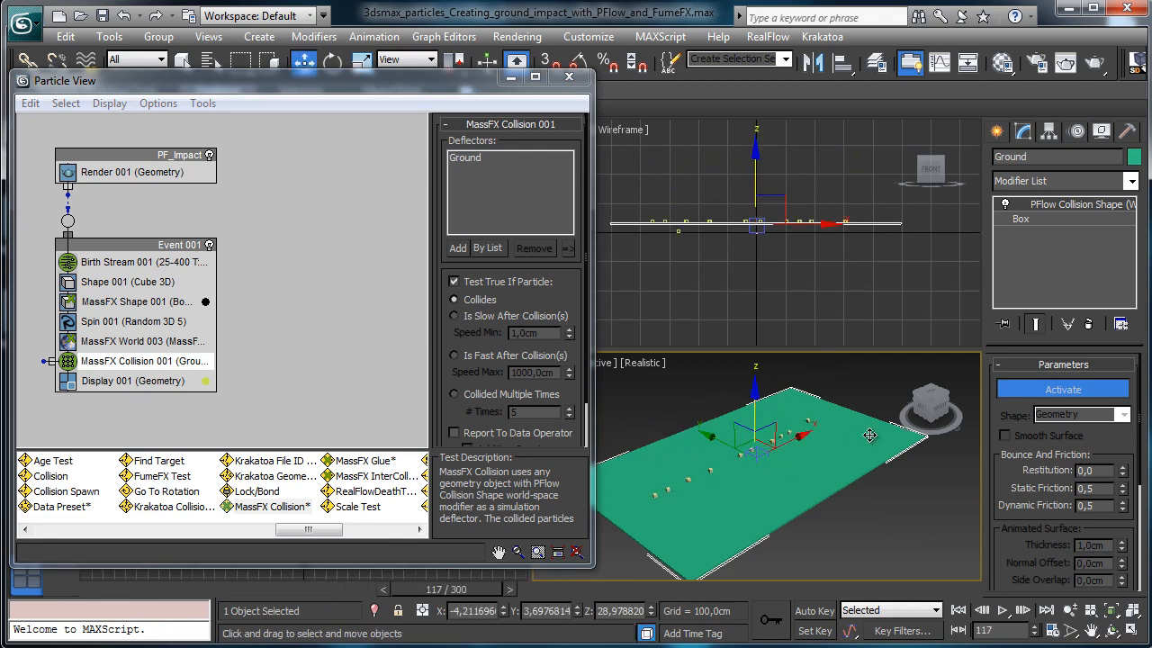
{"action": "left_click", "coordinate": [123, 590]}
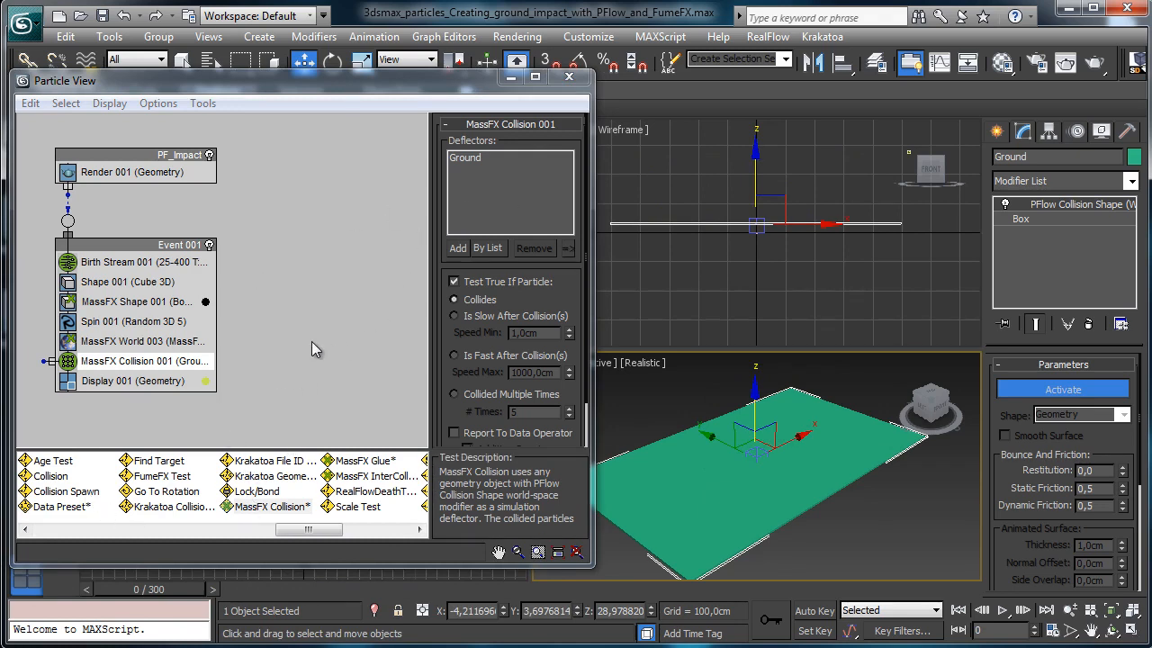
Step: Create a new event with a Delete operator and wire the MassFX Collision output to it
{"action": "left_click_drag", "start_coordinate": [283, 529], "coordinate": [409, 236]}
{"action": "left_click_drag", "start_coordinate": [301, 531], "coordinate": [112, 531]}
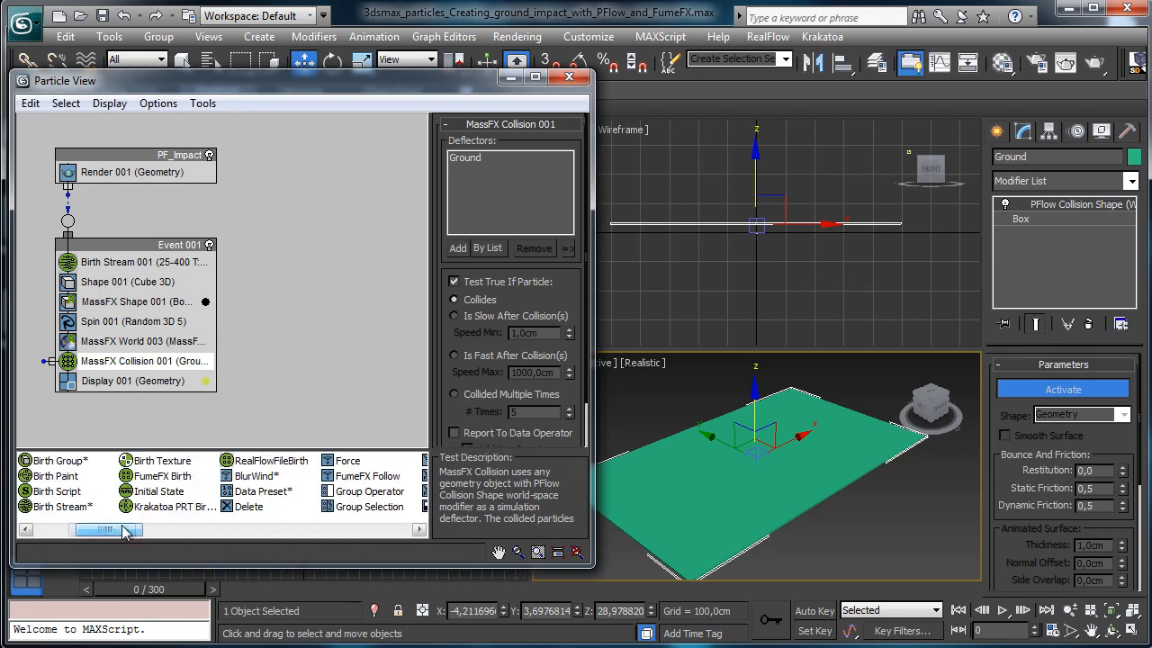
{"action": "left_click_drag", "start_coordinate": [241, 511], "coordinate": [288, 416]}
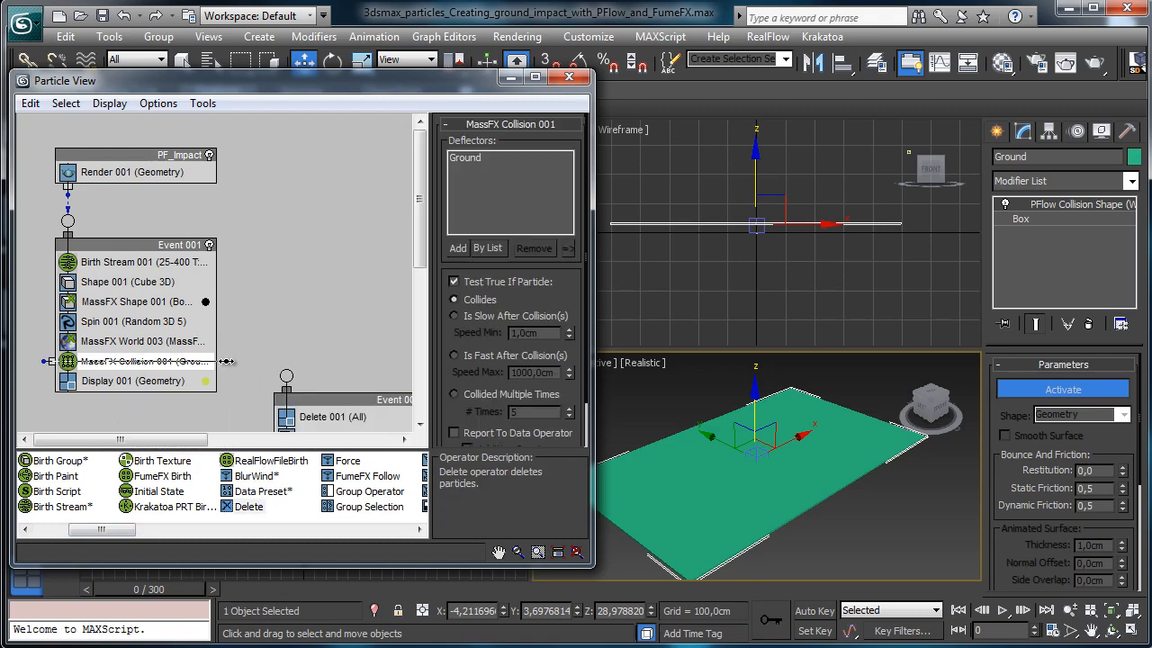
{"action": "left_click_drag", "start_coordinate": [219, 361], "coordinate": [288, 376]}
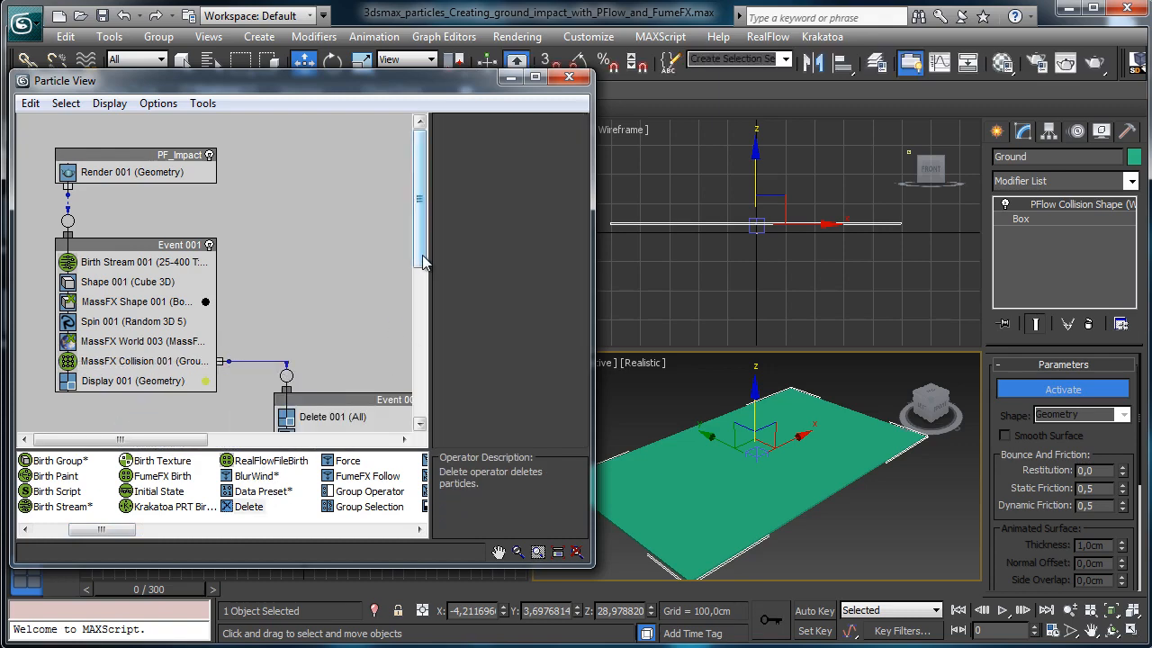
Step: Set the Delete event's Display type to Circles, and scrub the animation to check particle removal before returning to frame 0
{"action": "scroll", "coordinate": [207, 351], "scroll_direction": "down", "scroll_amount": 1}
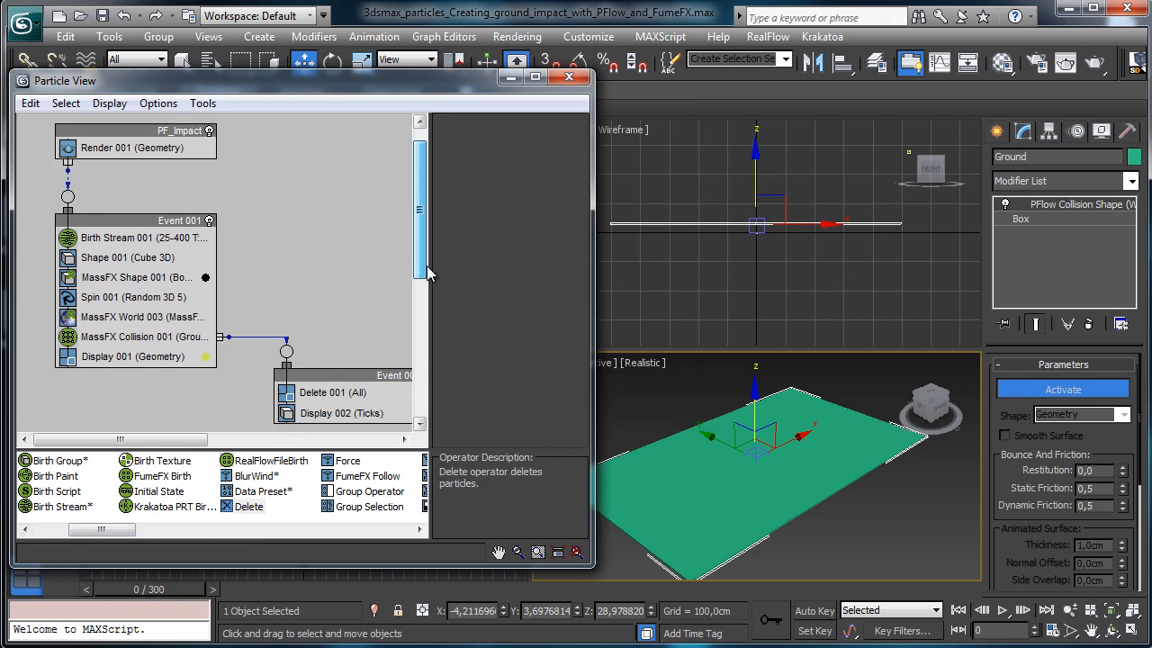
{"action": "left_click", "coordinate": [365, 413]}
{"action": "left_click", "coordinate": [522, 151]}
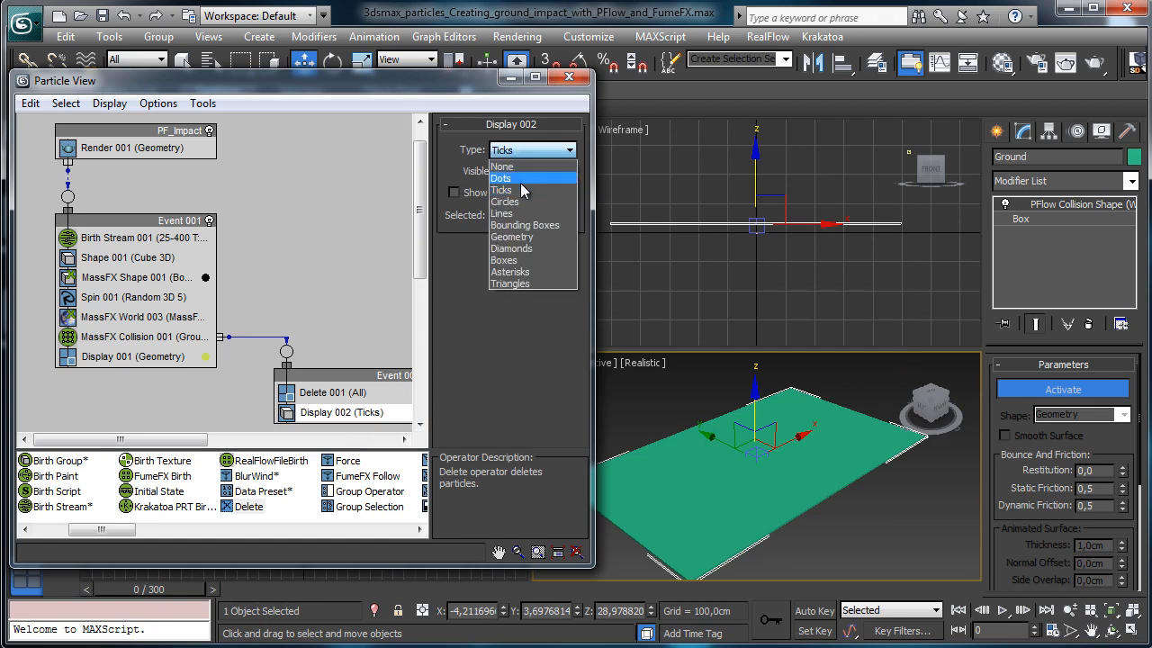
{"action": "left_click", "coordinate": [536, 205]}
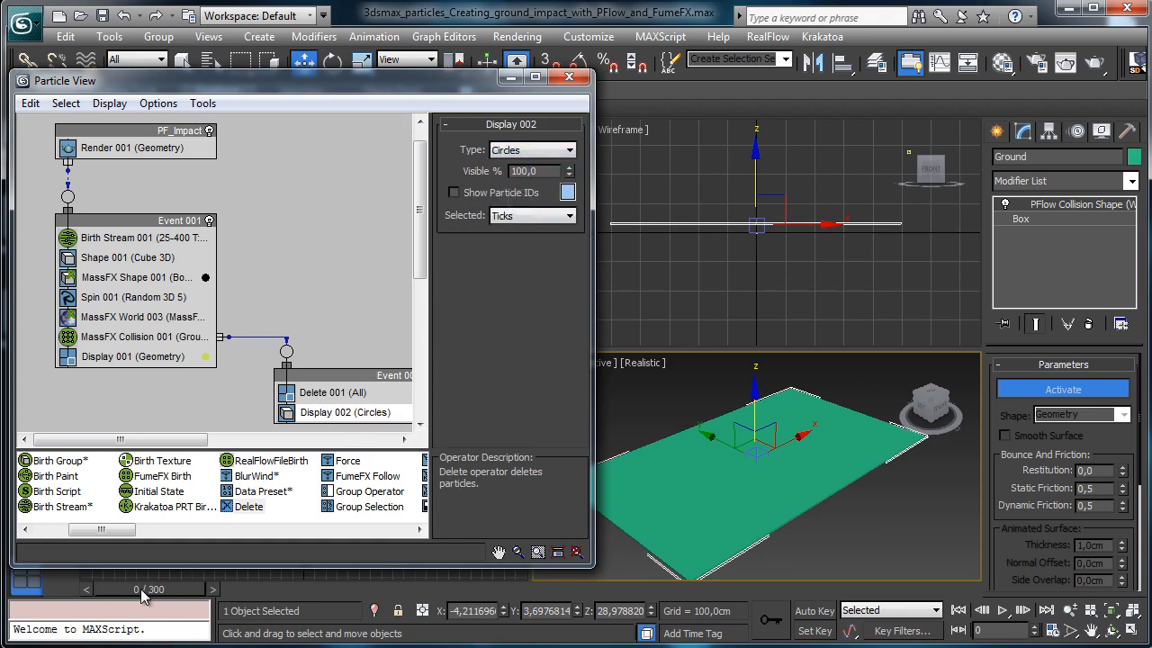
{"action": "left_click_drag", "start_coordinate": [141, 589], "coordinate": [397, 571]}
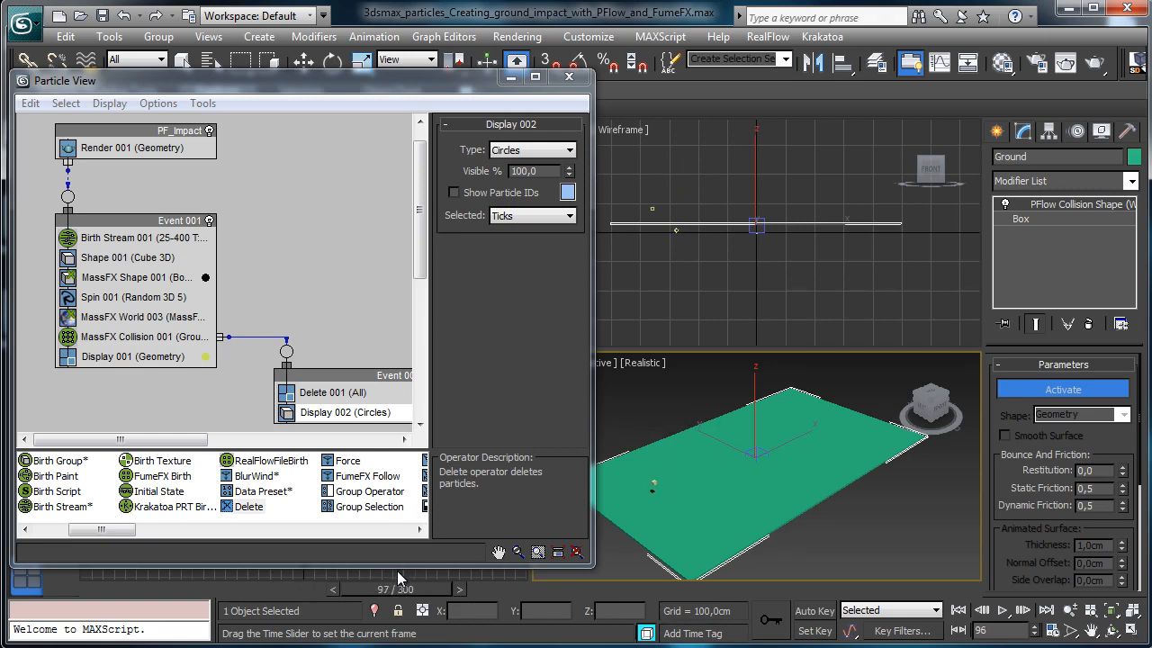
{"action": "key", "text": "w"}
{"action": "left_click", "coordinate": [110, 587]}
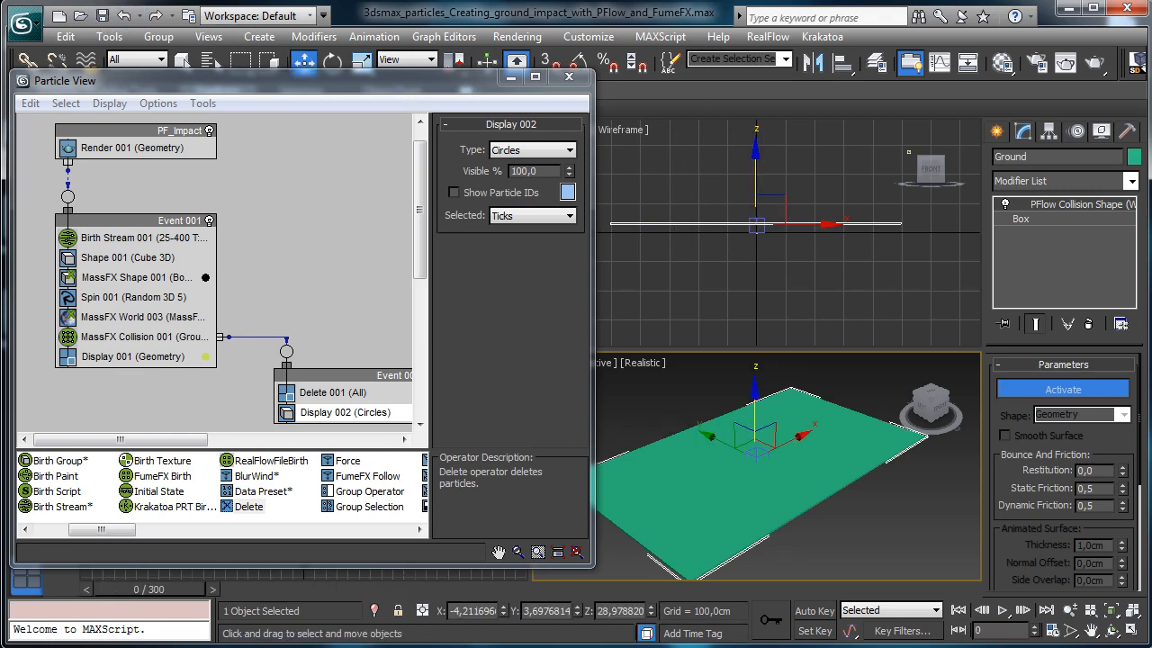
Step: Turn on particle count tracking for the events and scrub the animation to frame 51
{"action": "left_click", "coordinate": [161, 105]}
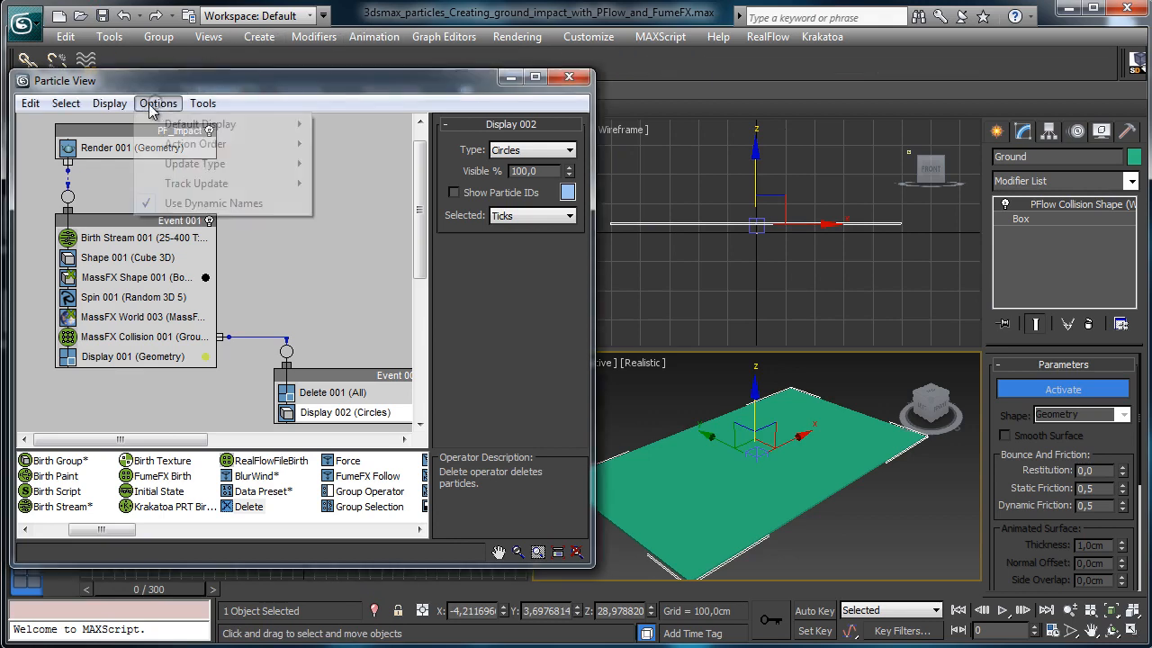
{"action": "mouse_move", "coordinate": [247, 183]}
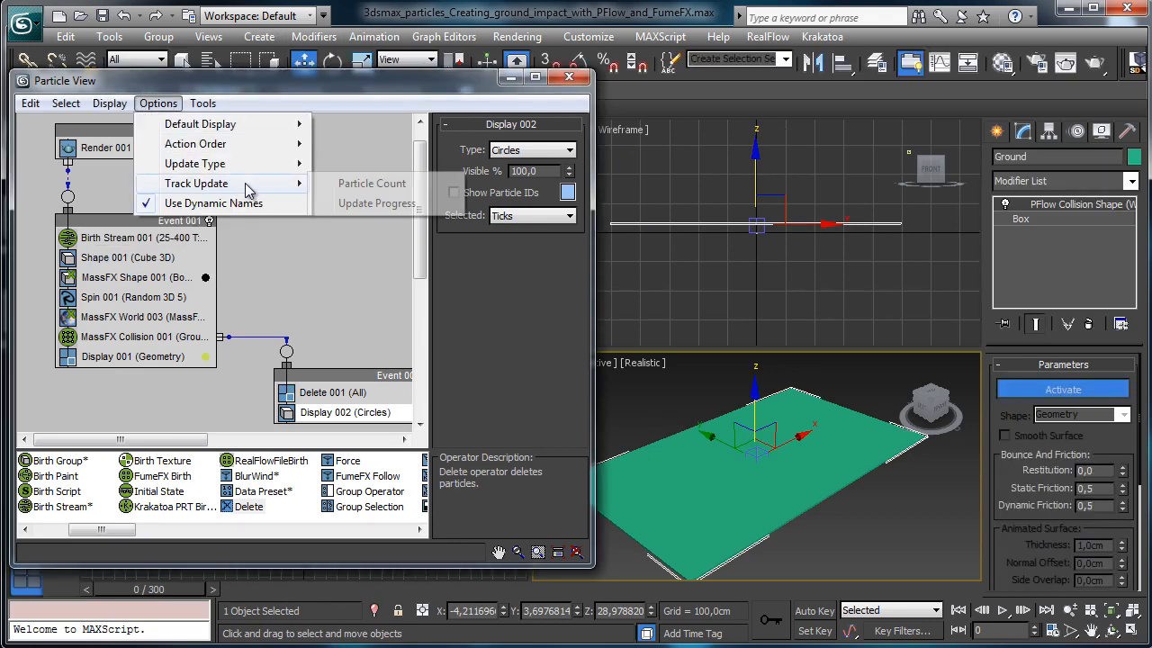
{"action": "left_click", "coordinate": [369, 185]}
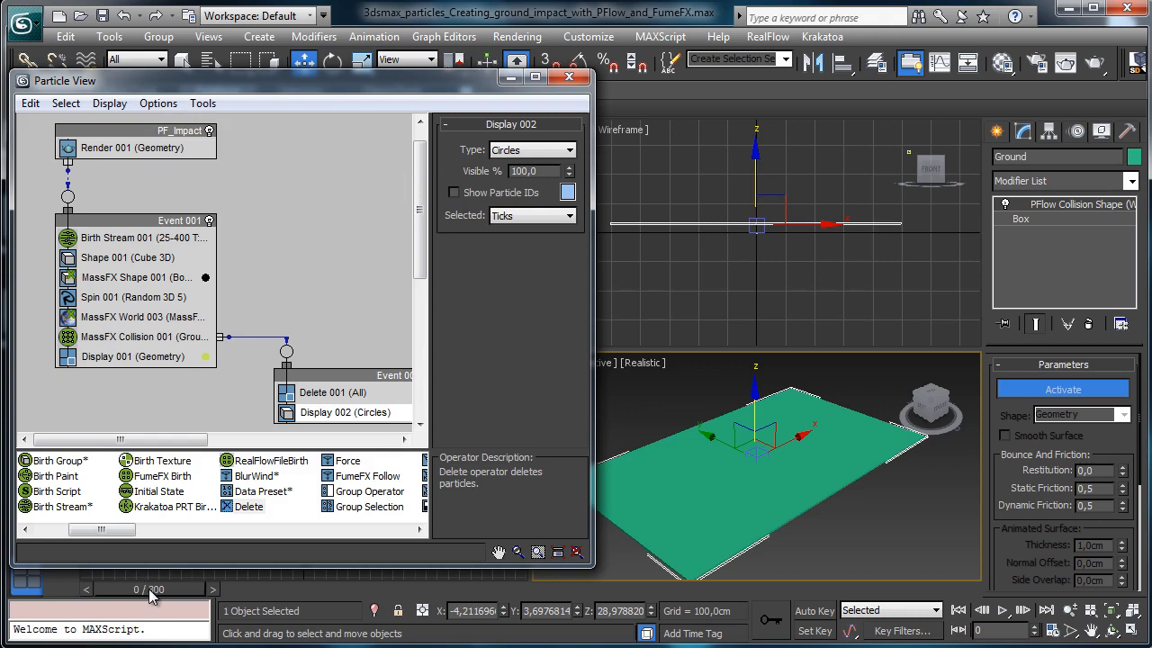
{"action": "left_click_drag", "start_coordinate": [149, 588], "coordinate": [279, 588]}
{"action": "key", "text": "w"}
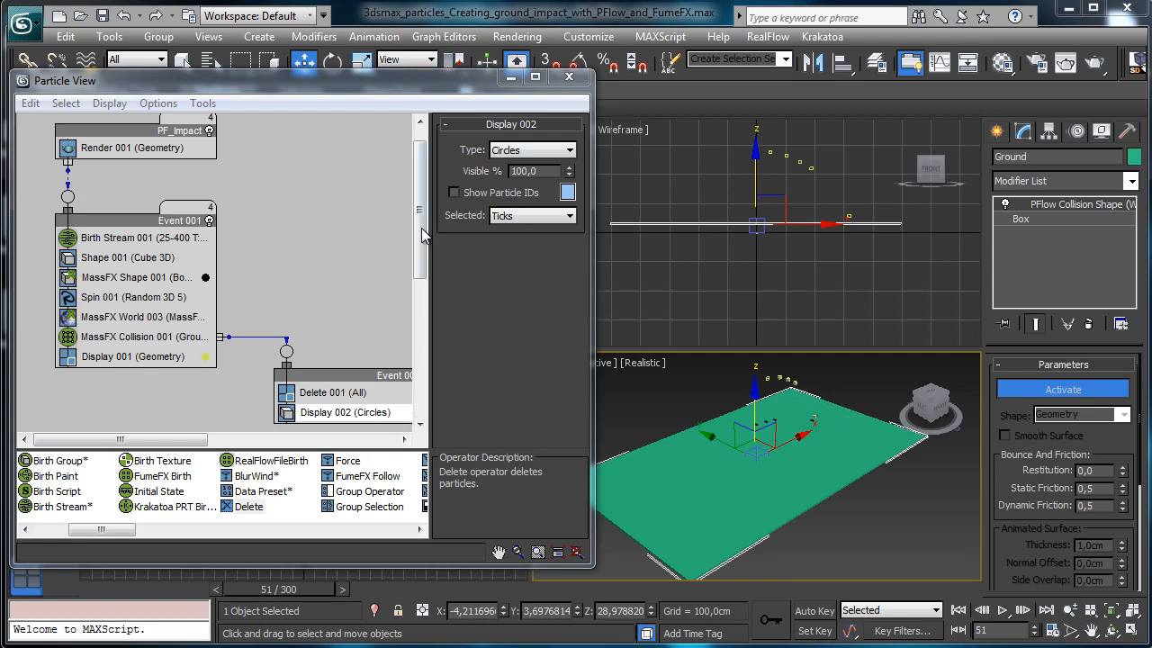
Step: Add a Spawn test above Delete in Event 002, set its Offspring # to 3, and return to frame 0
{"action": "left_click_drag", "start_coordinate": [423, 234], "coordinate": [423, 261]}
{"action": "left_click_drag", "start_coordinate": [171, 439], "coordinate": [223, 439]}
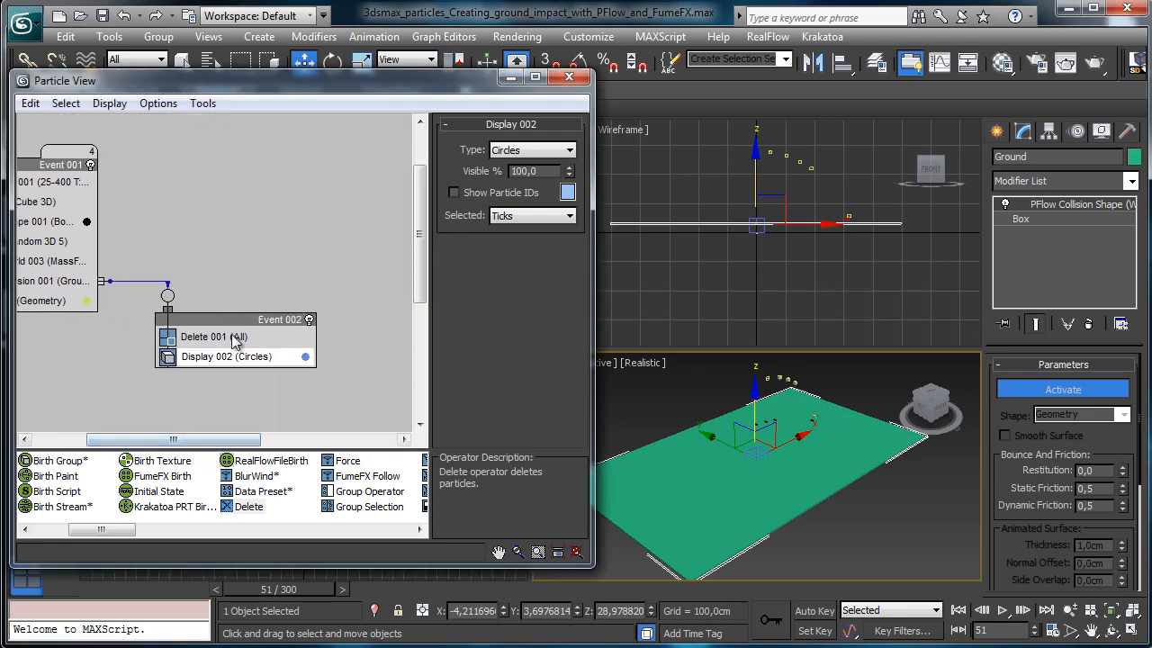
{"action": "left_click_drag", "start_coordinate": [108, 530], "coordinate": [329, 537]}
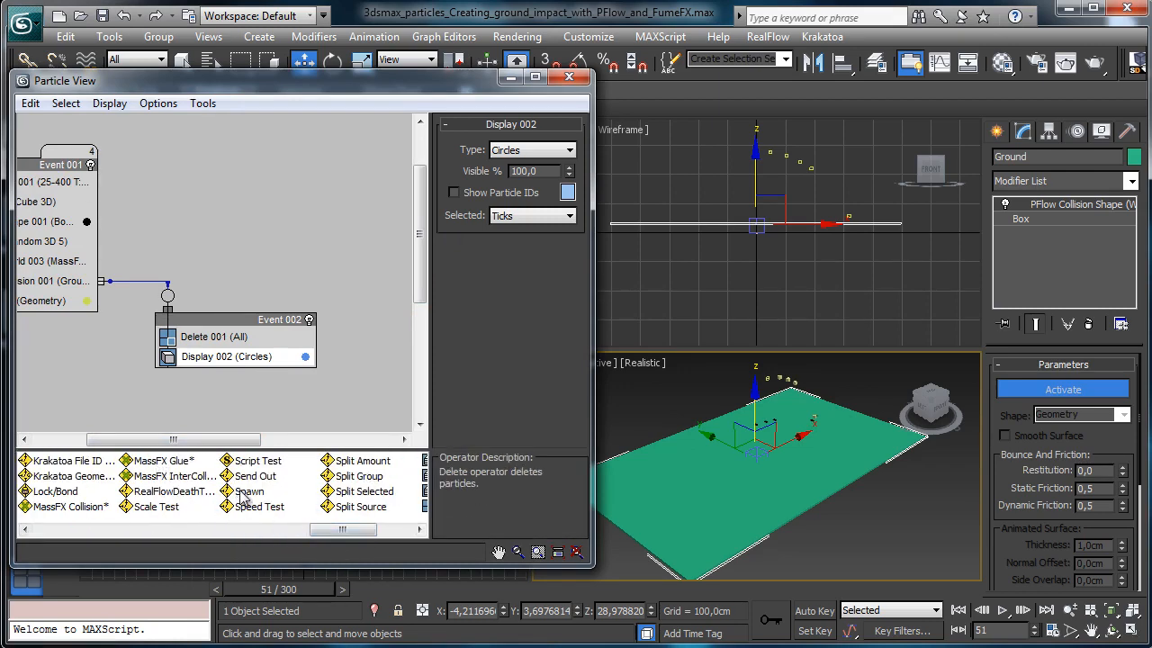
{"action": "left_click_drag", "start_coordinate": [249, 491], "coordinate": [239, 346]}
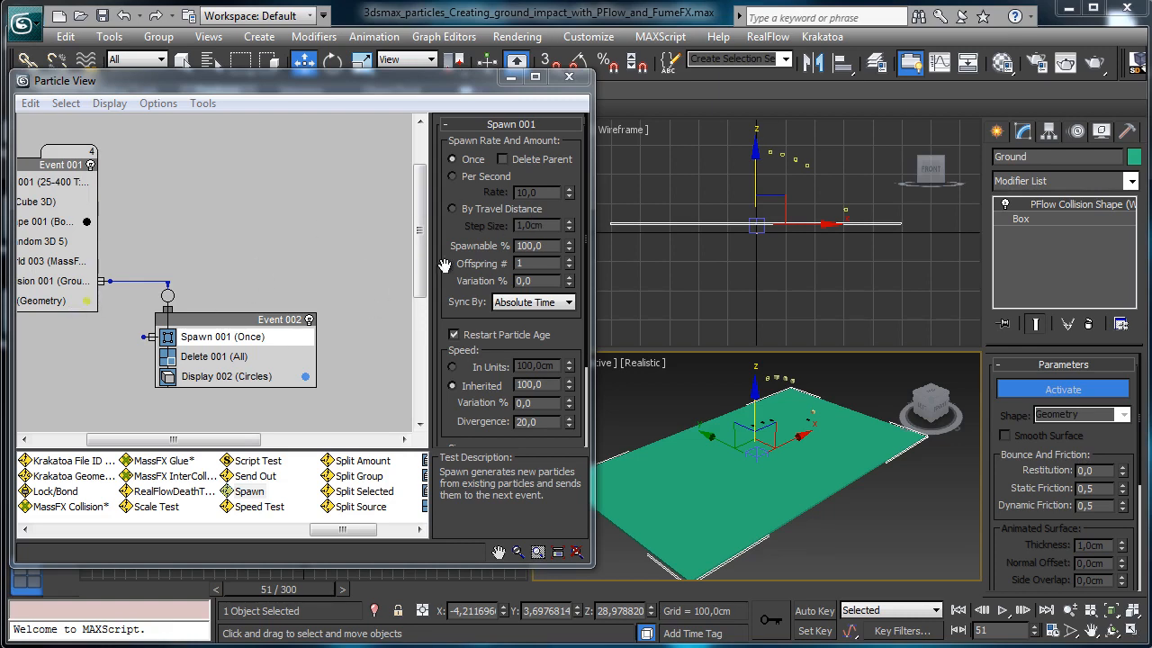
{"action": "left_click", "coordinate": [571, 260]}
{"action": "left_click", "coordinate": [572, 260]}
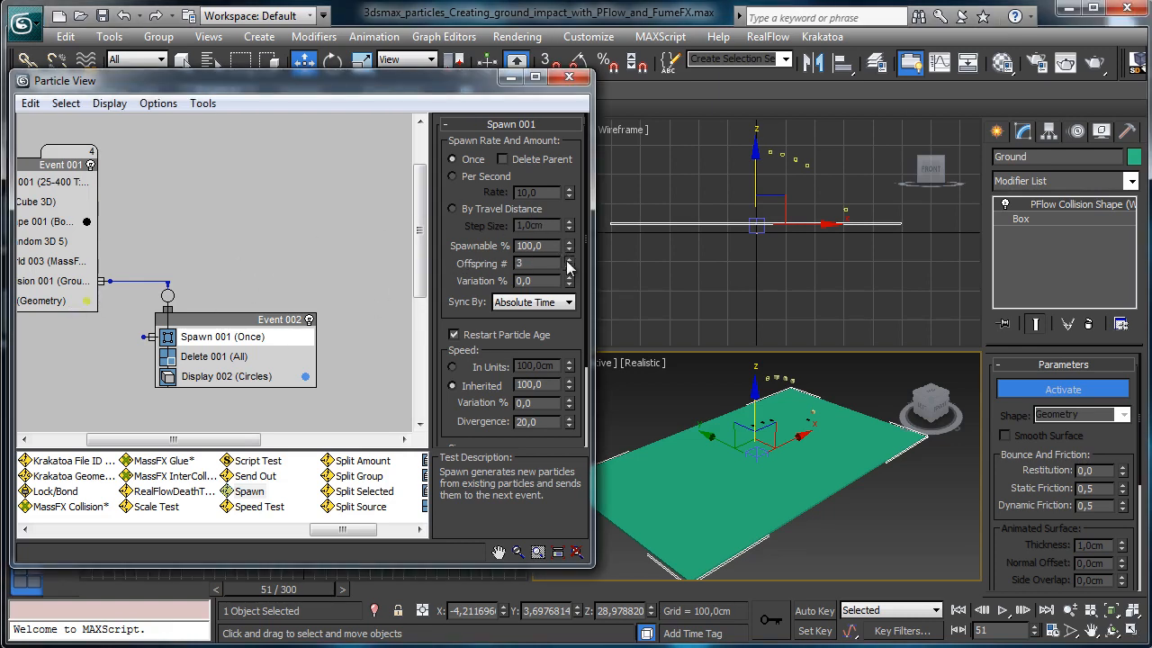
{"action": "left_click", "coordinate": [83, 591]}
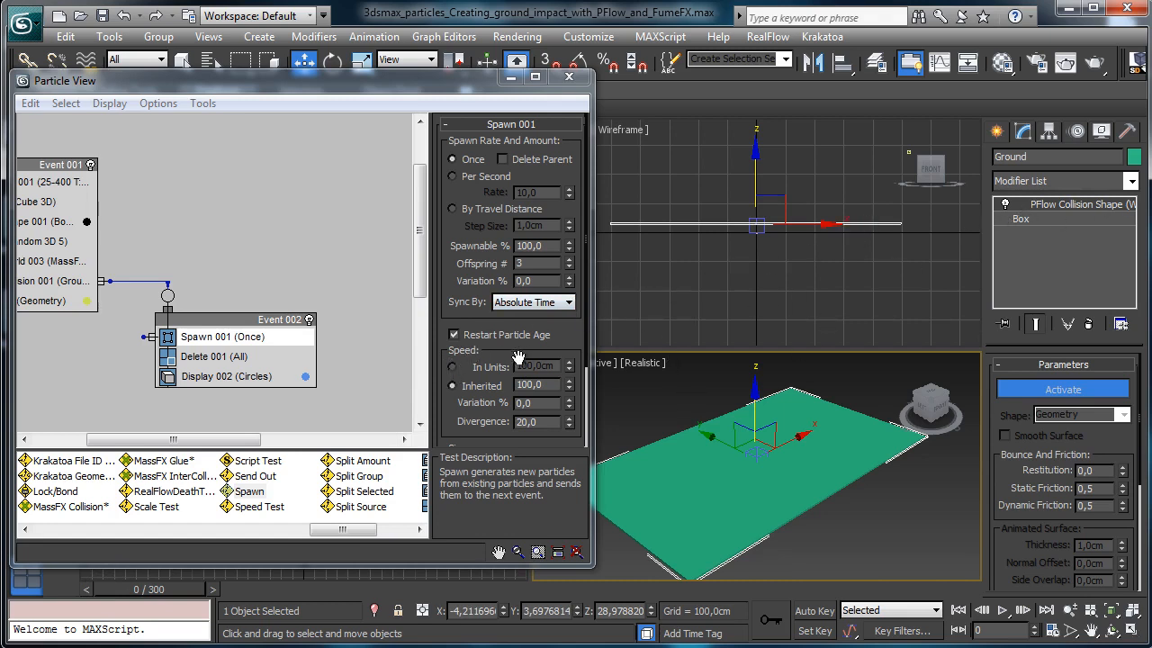
Step: Set Spawn 001's speed to 0 cm In Units with 0 Divergence, and scrub the animation before returning to frame 0
{"action": "left_click", "coordinate": [453, 366]}
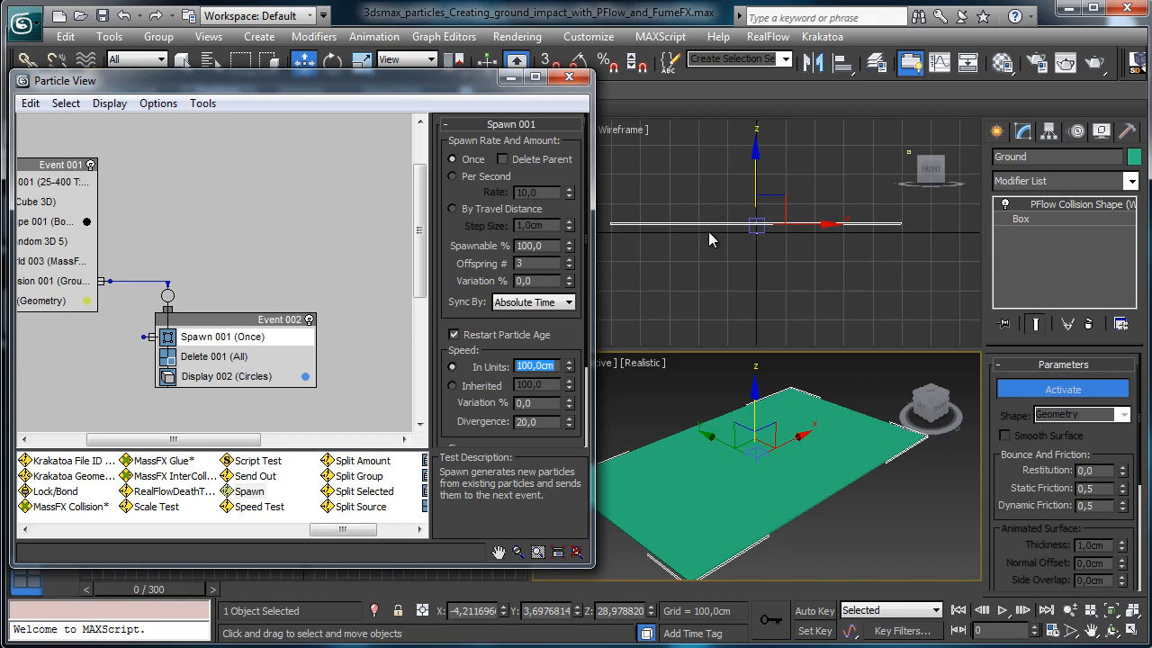
{"action": "type", "text": "0"}
{"action": "double_click", "coordinate": [531, 422]}
{"action": "type", "text": "0"}
{"action": "key", "text": "Return"}
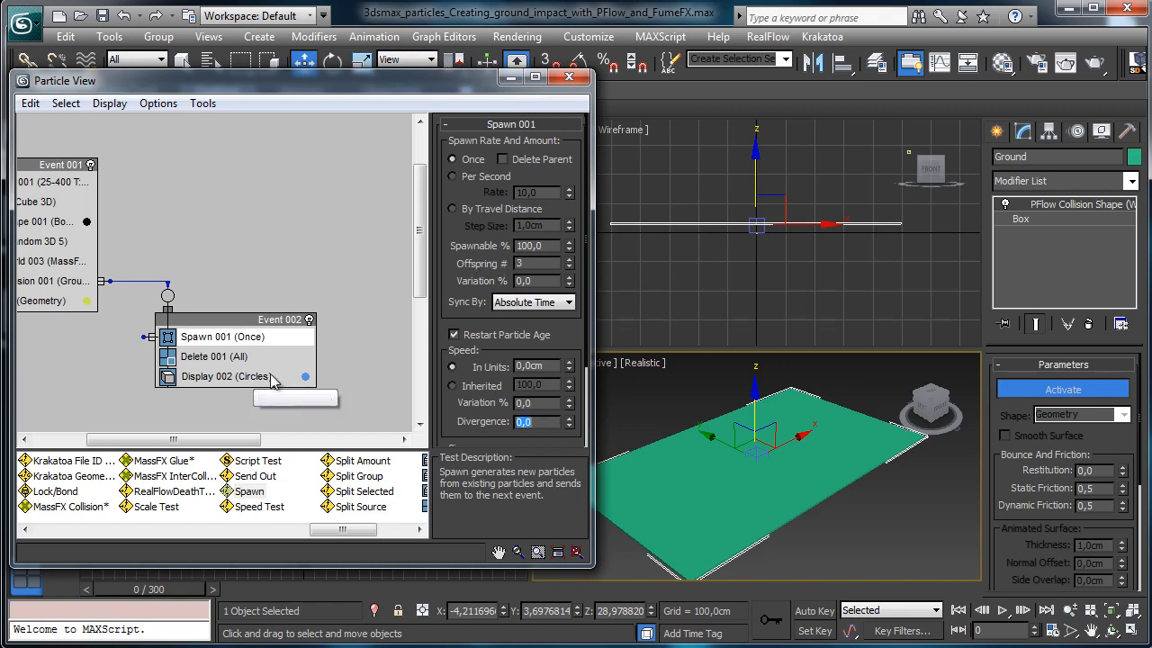
{"action": "left_click_drag", "start_coordinate": [160, 592], "coordinate": [374, 586]}
{"action": "key", "text": "w"}
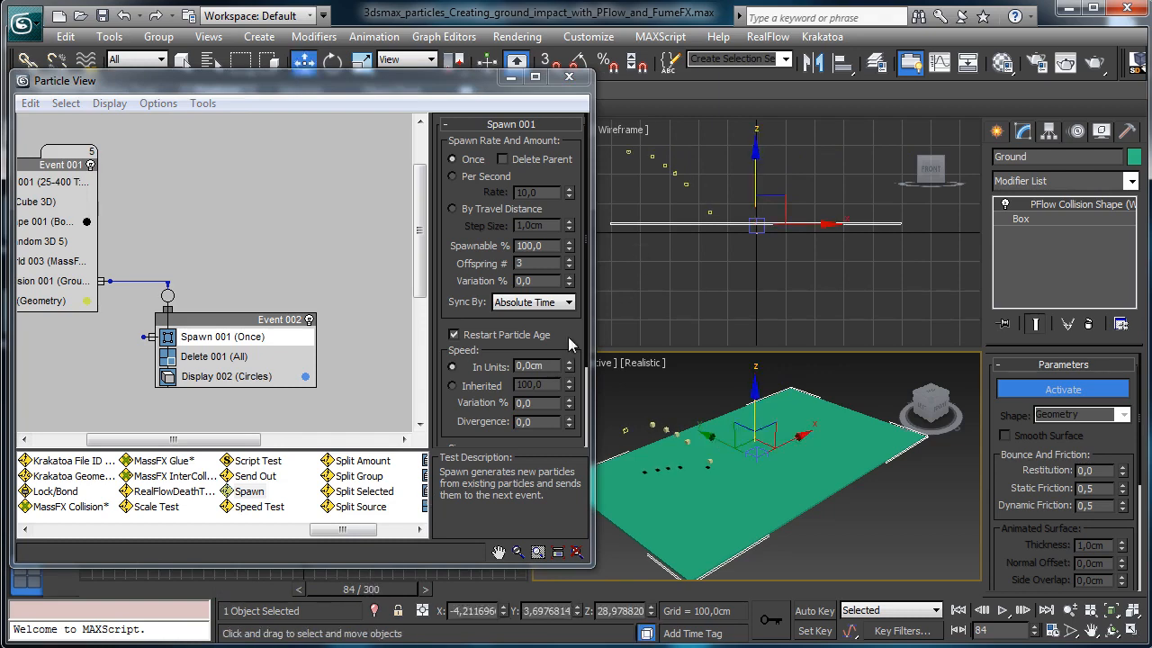
{"action": "left_click", "coordinate": [99, 586]}
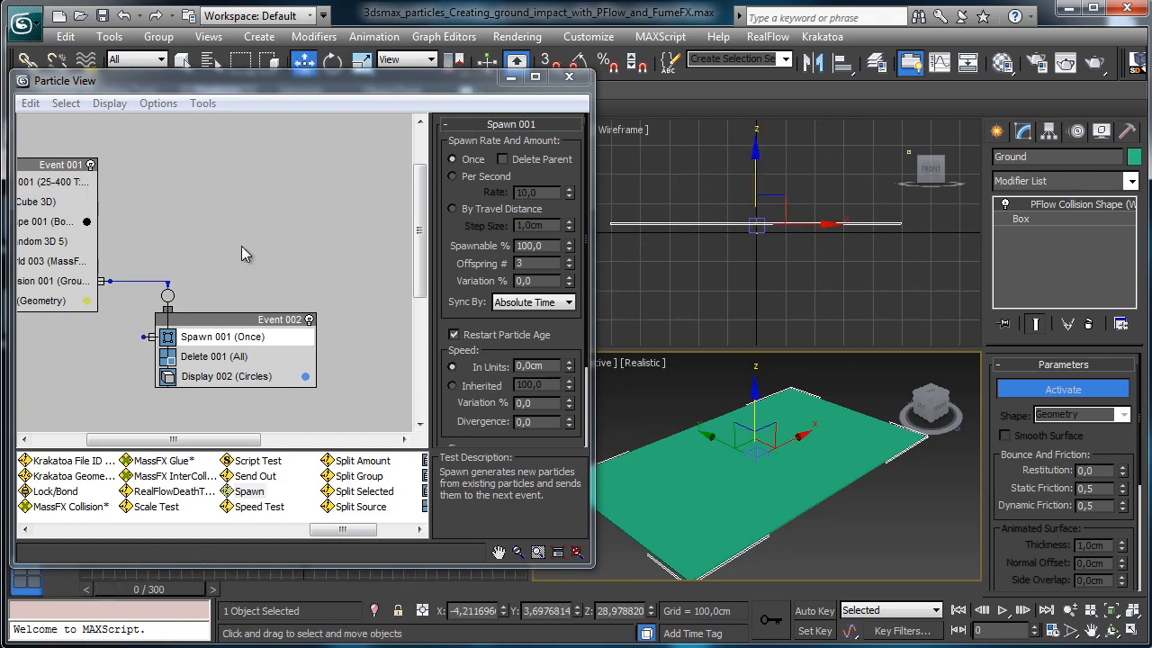
Step: Create a new event with a Display operator below Event 002 and wire the Spawn 001 output to it
{"action": "left_click_drag", "start_coordinate": [423, 251], "coordinate": [421, 281]}
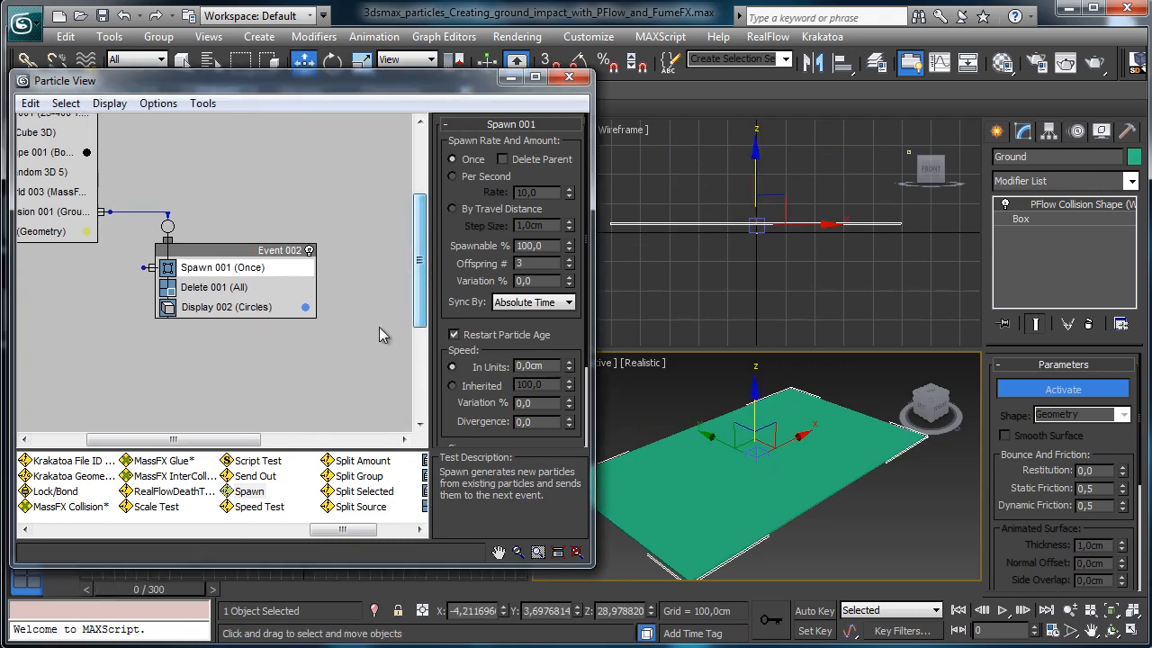
{"action": "left_click_drag", "start_coordinate": [326, 532], "coordinate": [362, 532]}
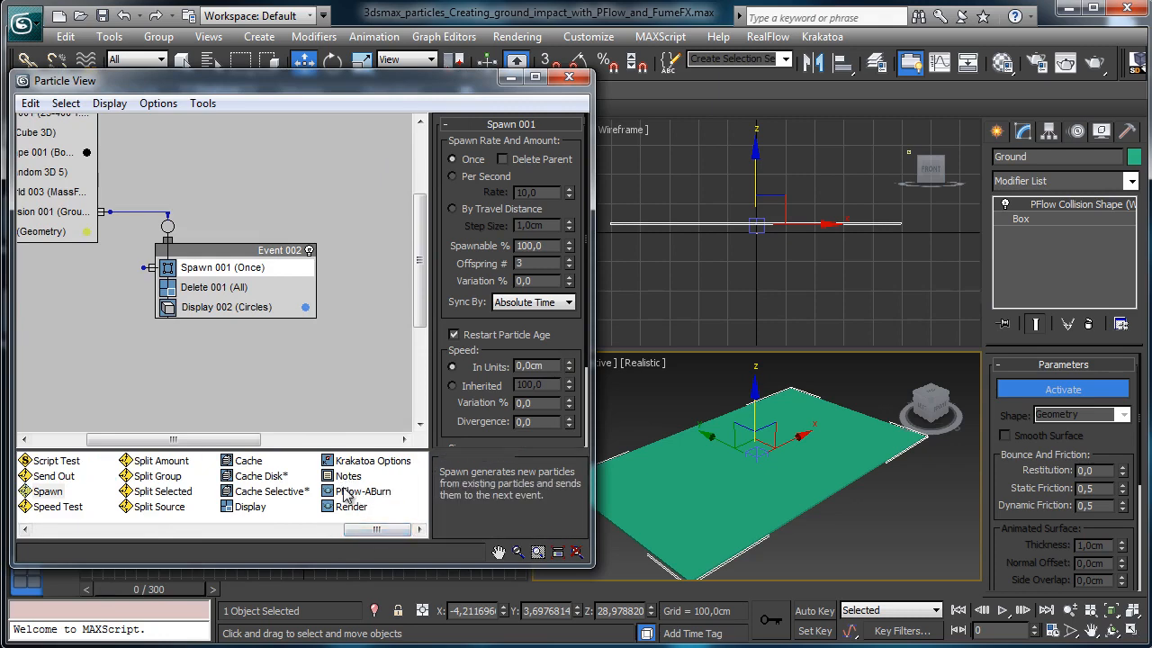
{"action": "left_click_drag", "start_coordinate": [251, 507], "coordinate": [112, 389]}
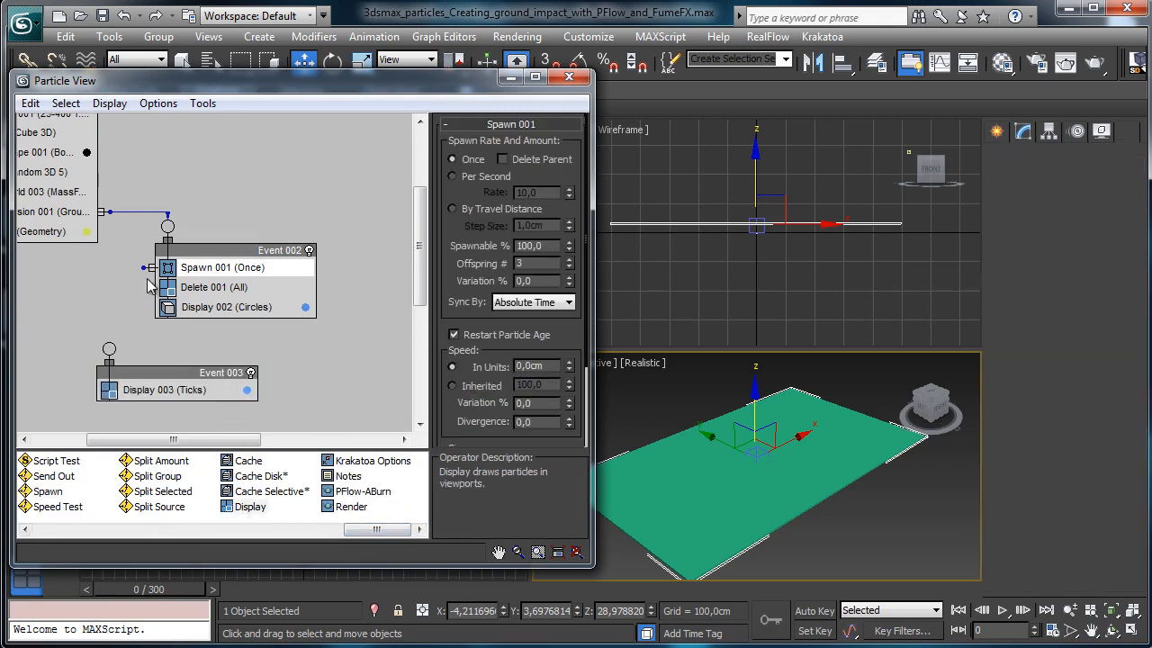
{"action": "left_click_drag", "start_coordinate": [144, 269], "coordinate": [109, 349]}
Step: Set the Display 003 type to Circles, and scrub the animation to check the spawned particles before returning to frame 0
{"action": "left_click", "coordinate": [169, 389]}
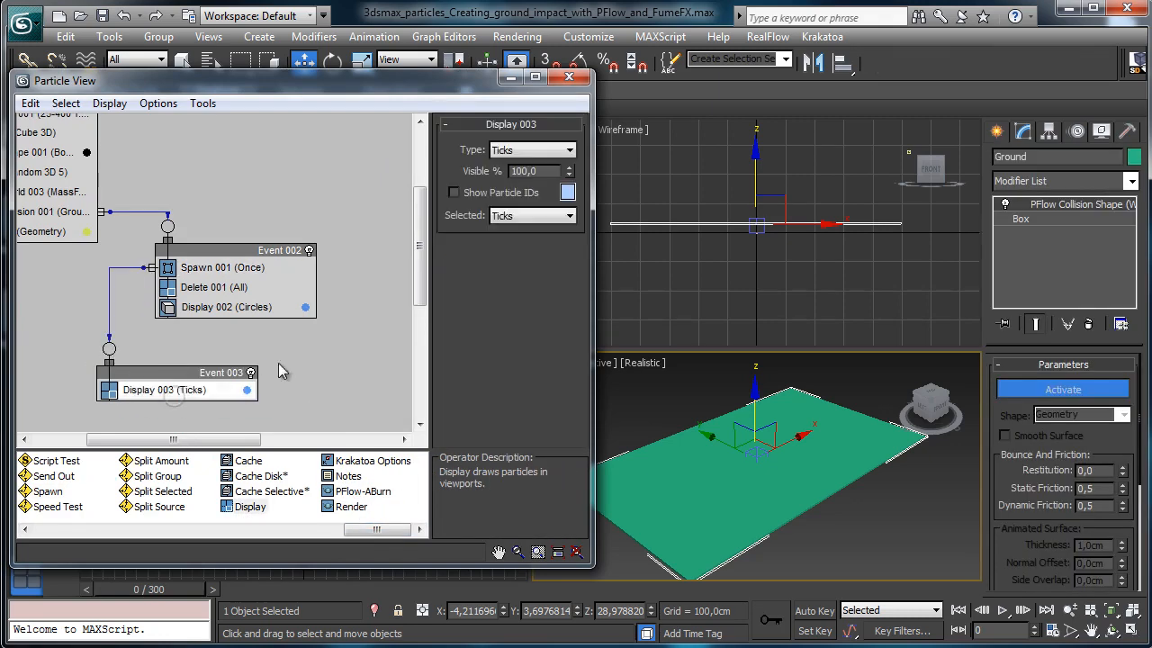
{"action": "left_click", "coordinate": [529, 154]}
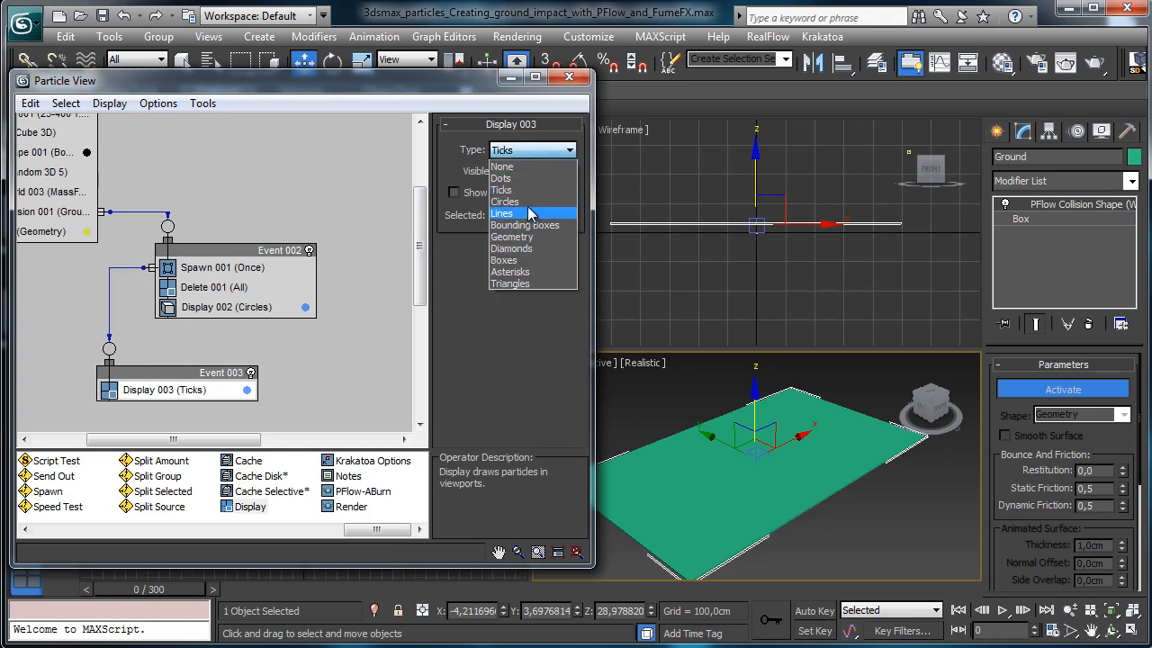
{"action": "left_click", "coordinate": [518, 208]}
{"action": "left_click_drag", "start_coordinate": [142, 589], "coordinate": [385, 587]}
{"action": "key", "text": "w"}
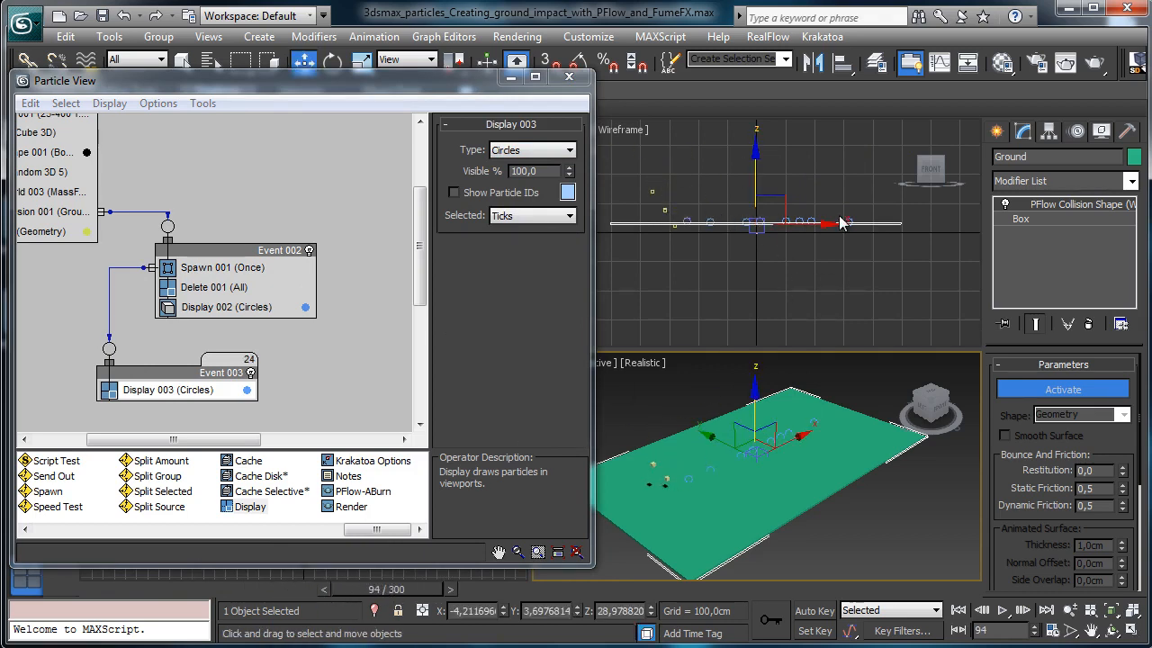
{"action": "key", "text": "Home"}
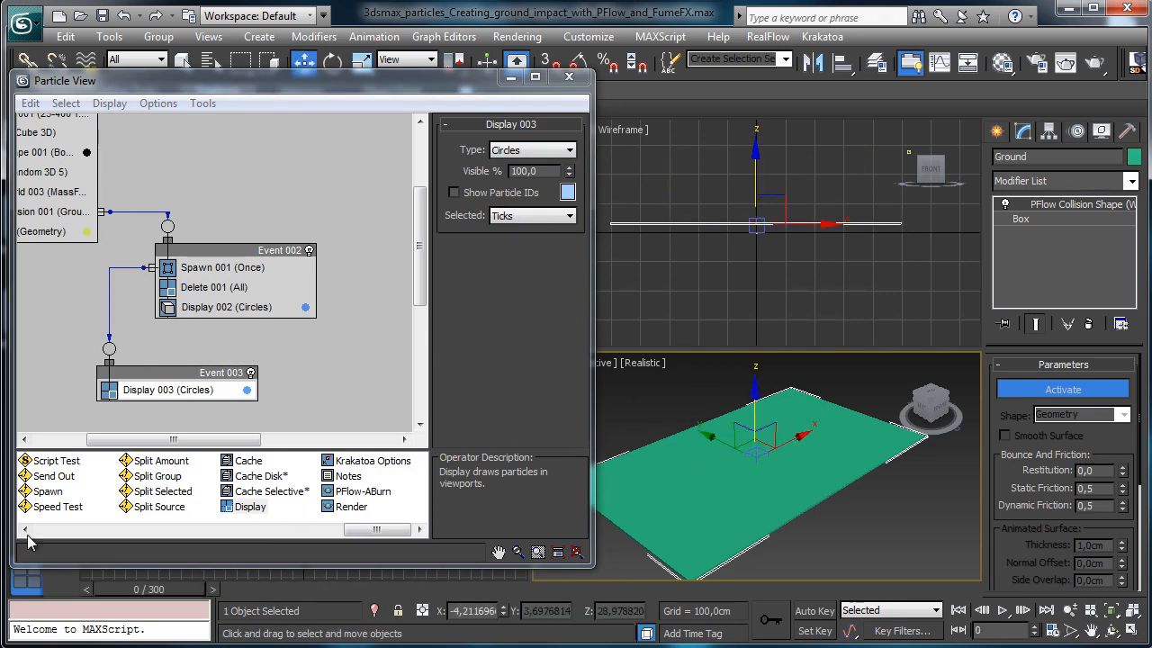
Step: Change the Display 003 colour to yellow (255, 216, 0), and scrub the animation before returning to frame 0
{"action": "left_click", "coordinate": [567, 192]}
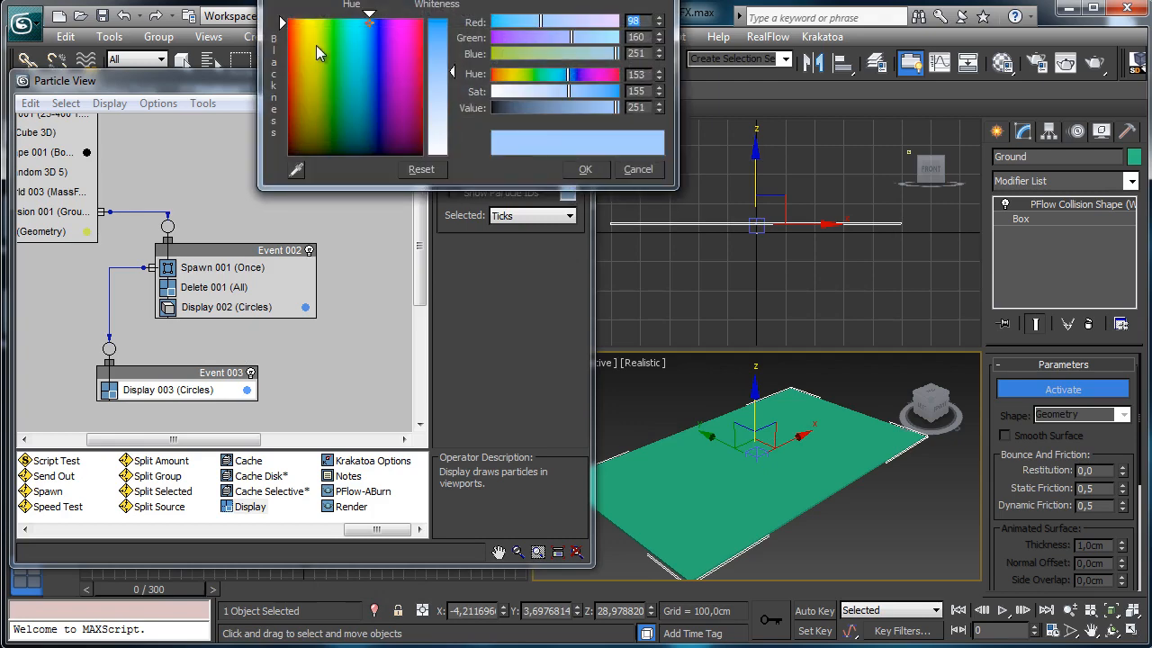
{"action": "left_click", "coordinate": [308, 18]}
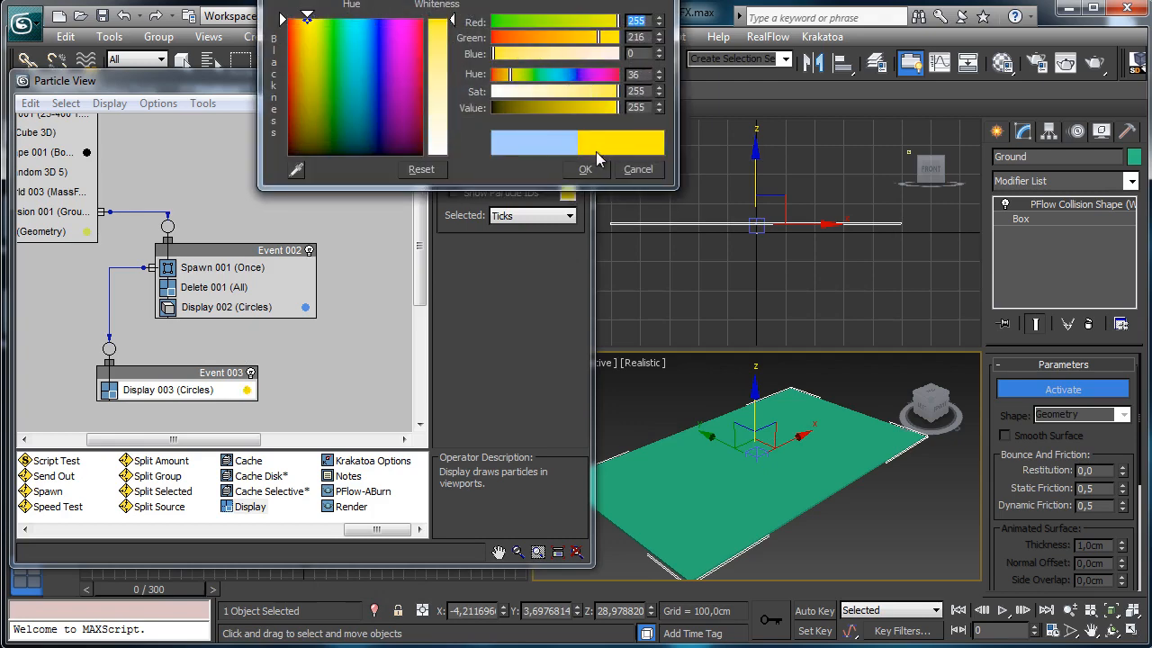
{"action": "left_click", "coordinate": [587, 169]}
{"action": "left_click_drag", "start_coordinate": [188, 579], "coordinate": [447, 559]}
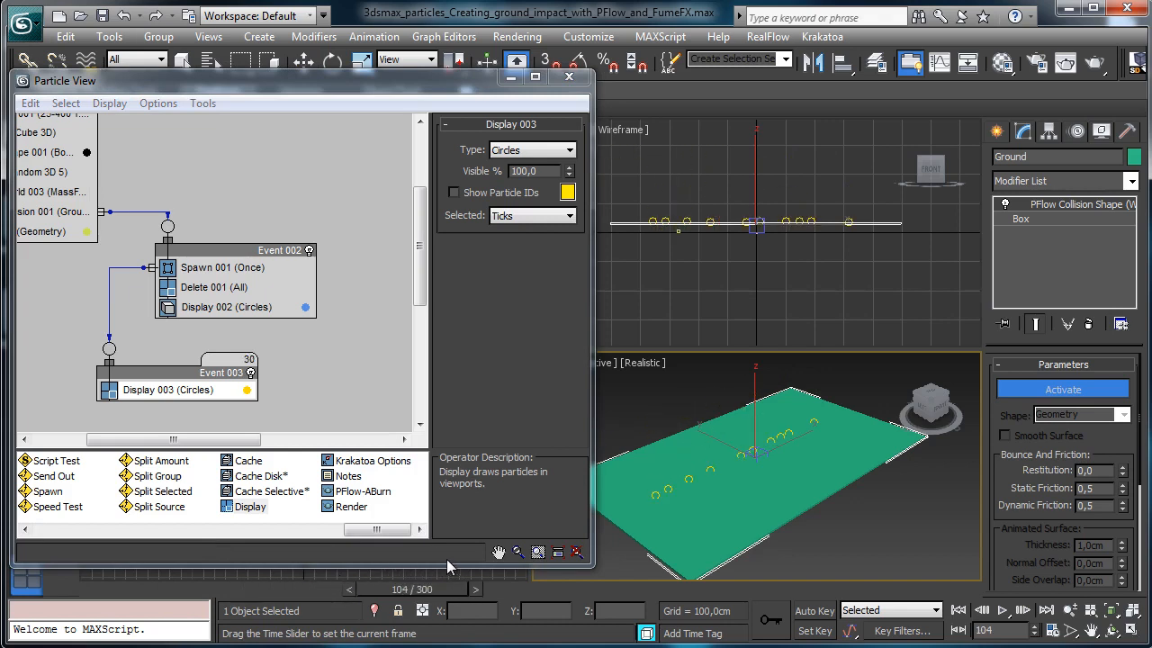
{"action": "key", "text": "w"}
{"action": "left_click", "coordinate": [105, 580]}
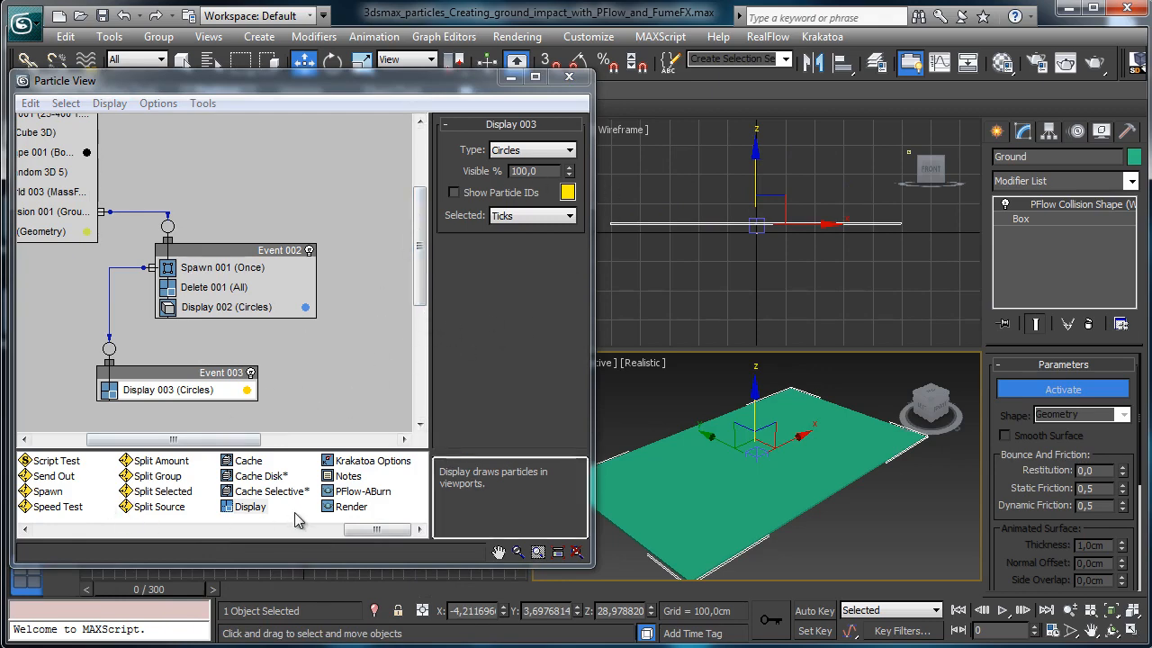
Step: Add a Speed operator above Display in Event 003 and scrub the animation to frame 70
{"action": "left_click_drag", "start_coordinate": [384, 531], "coordinate": [198, 387]}
{"action": "left_click", "coordinate": [220, 392]}
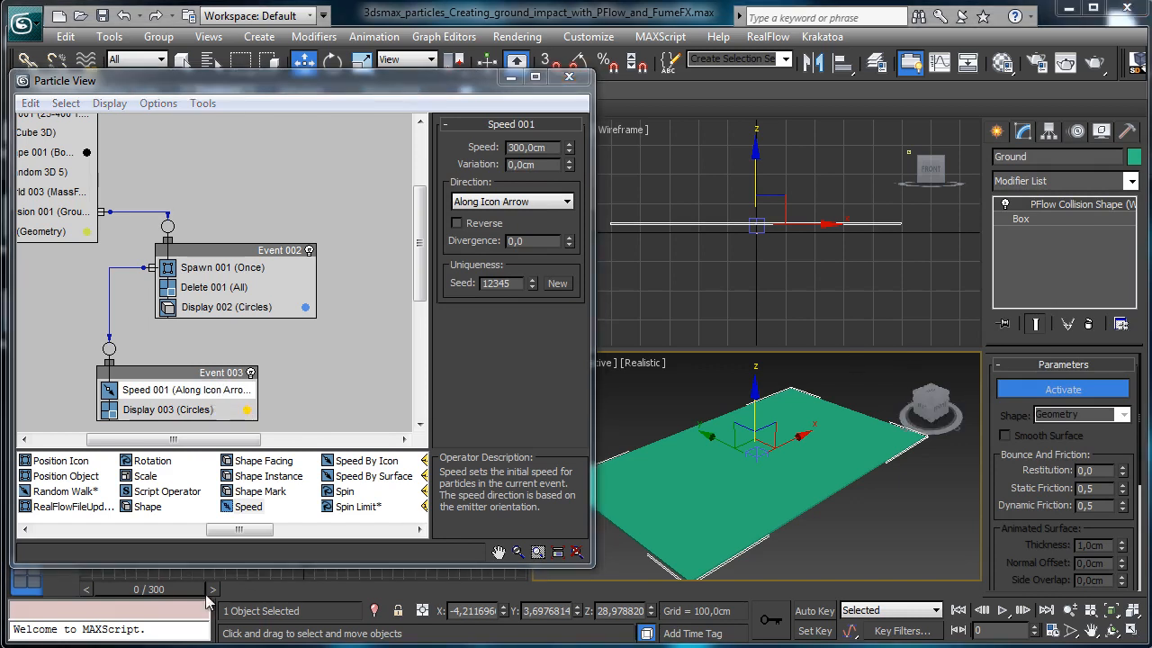
{"action": "left_click_drag", "start_coordinate": [172, 592], "coordinate": [355, 594]}
{"action": "key", "text": "w"}
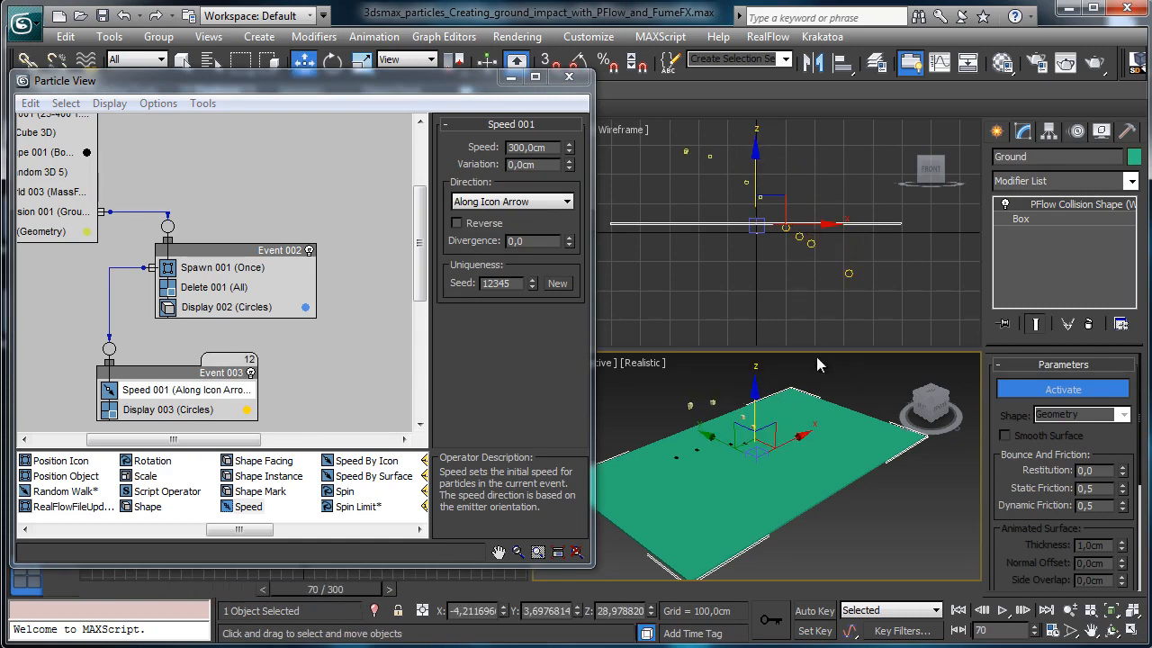
Step: Reverse the Speed 001 direction, and scrub the animation to check it before returning to frame 0
{"action": "left_click", "coordinate": [480, 224]}
{"action": "left_click_drag", "start_coordinate": [117, 587], "coordinate": [319, 574]}
{"action": "key", "text": "w"}
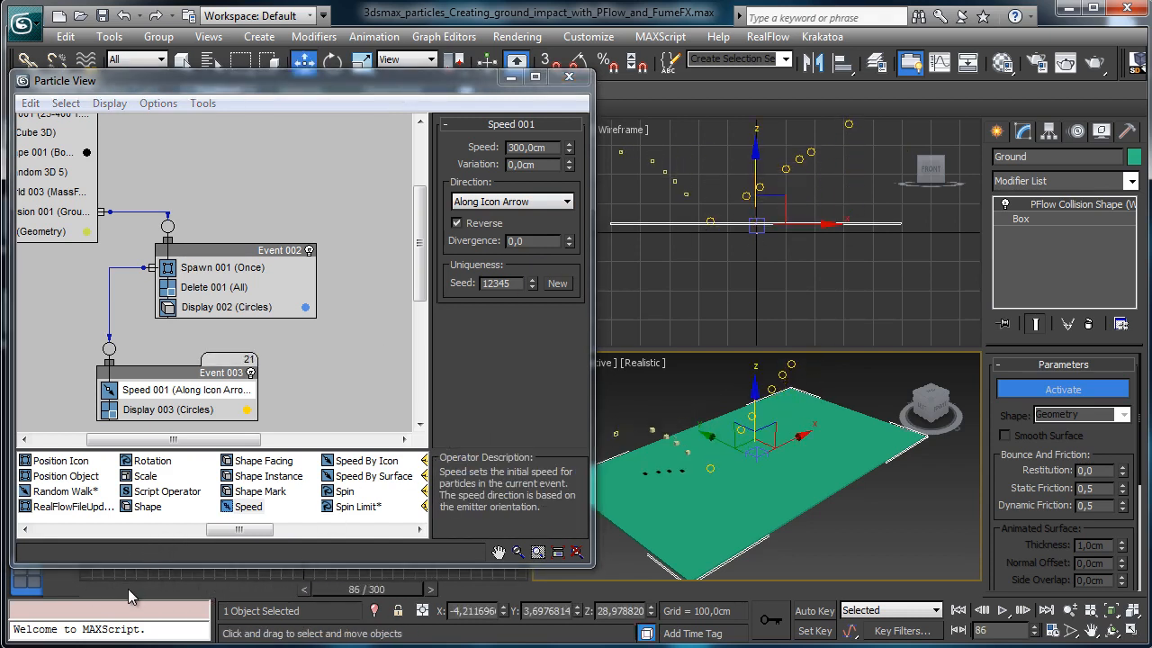
{"action": "key", "text": "Home"}
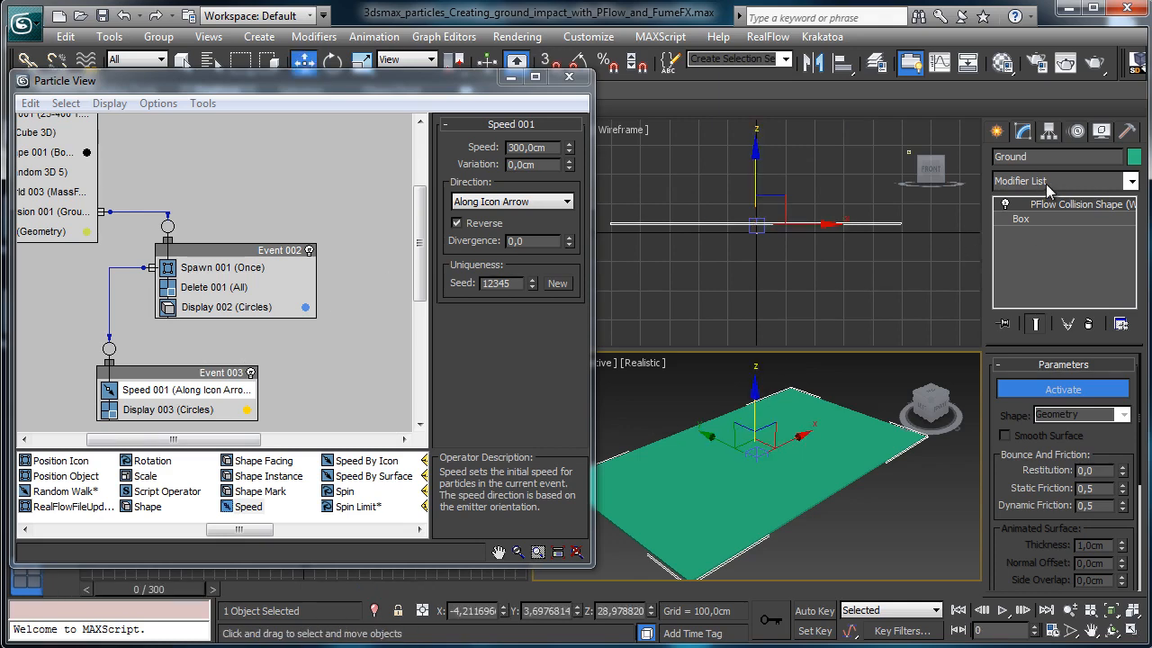
Step: Set Speed 001 to 100 cm with 35 cm Variation and 20 Divergence, and scrub the animation before returning to frame 0
{"action": "left_click_drag", "start_coordinate": [544, 147], "coordinate": [441, 144]}
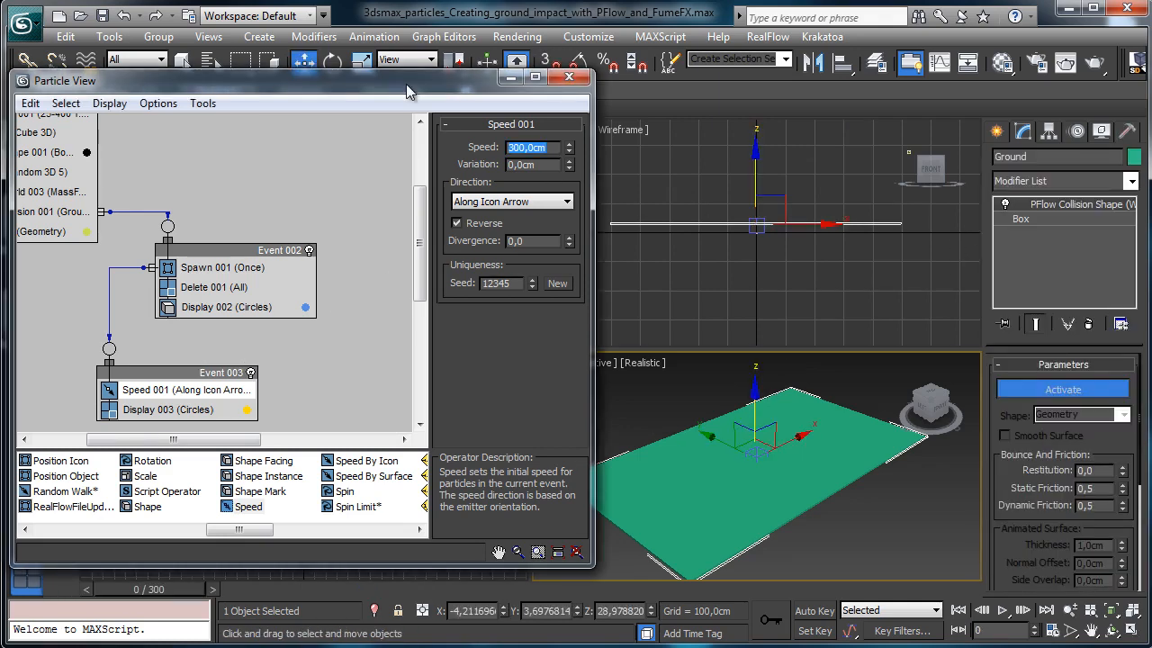
{"action": "type", "text": "100"}
{"action": "key", "text": "Return"}
{"action": "key", "text": "Tab"}
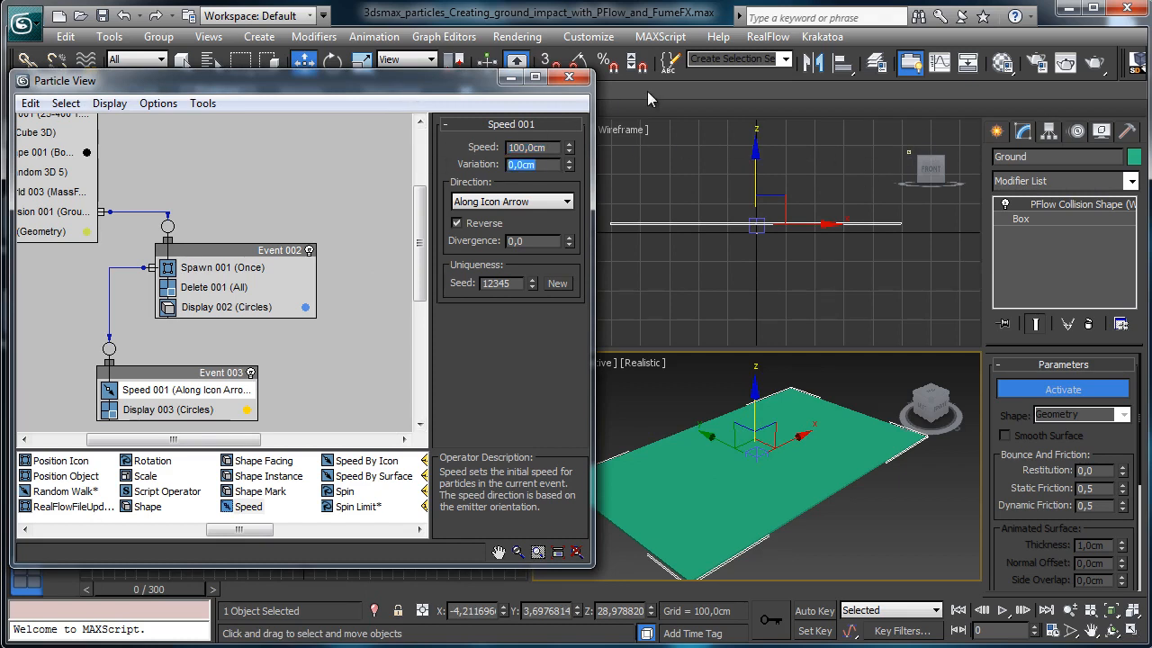
{"action": "type", "text": "35"}
{"action": "key", "text": "Return"}
{"action": "key", "text": "Tab"}
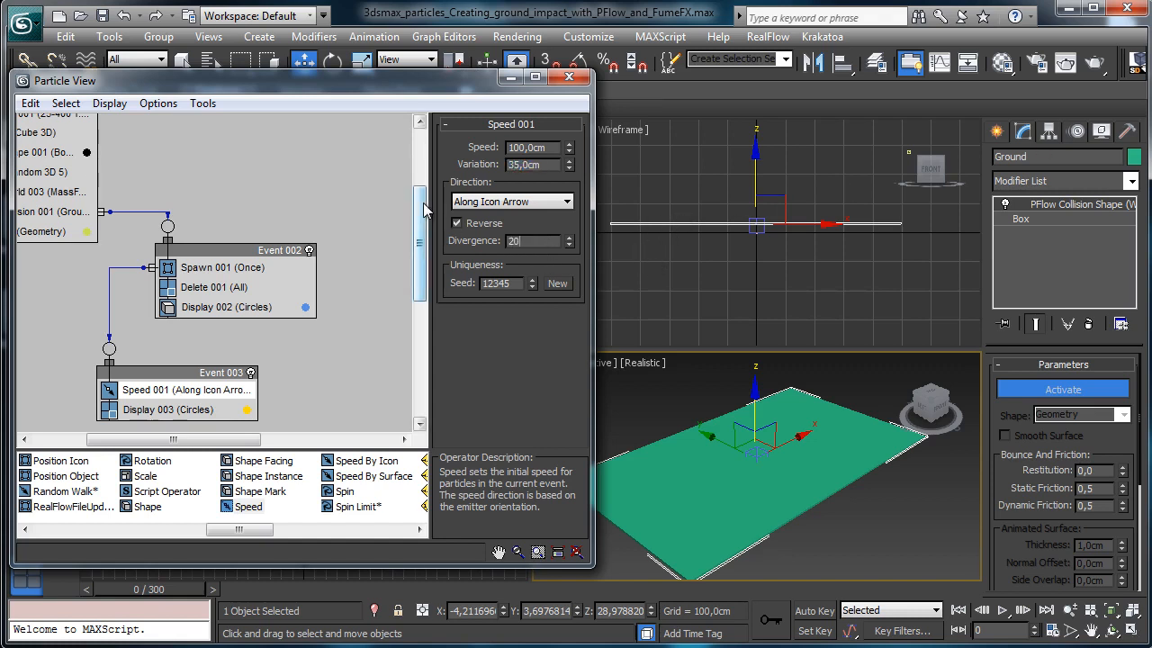
{"action": "left_click_drag", "start_coordinate": [149, 590], "coordinate": [620, 516]}
{"action": "key", "text": "w"}
{"action": "key", "text": "Home"}
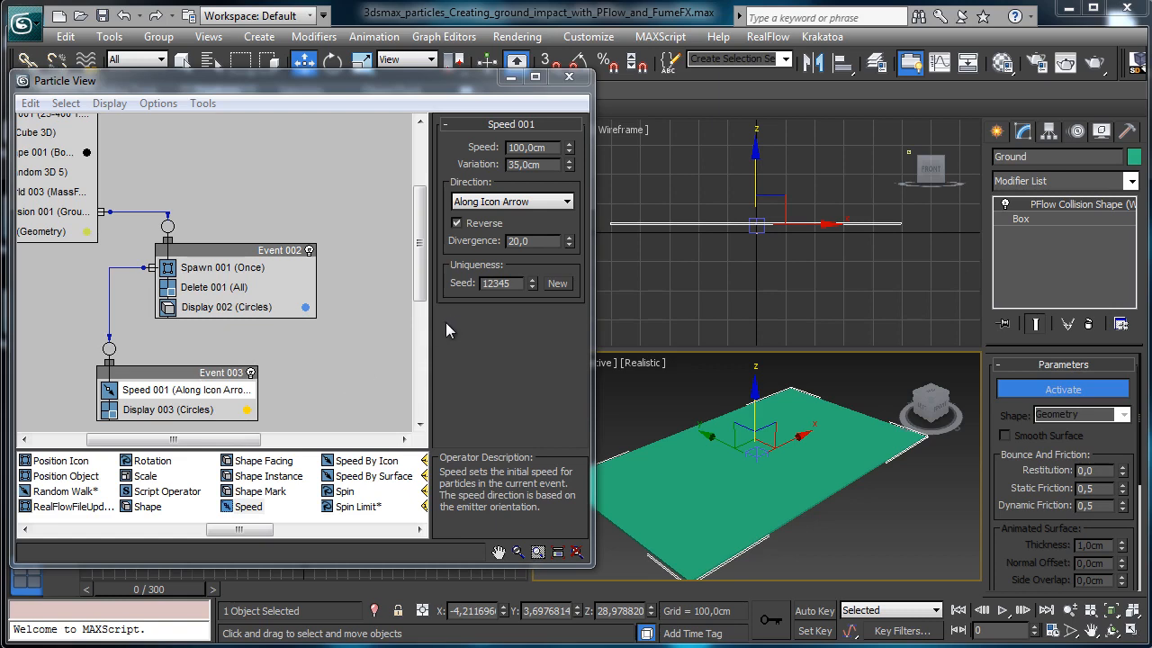
Step: Add a Spawn test below Speed in Event 003, set it to By Travel Distance, and scrub the animation to frame 65
{"action": "left_click_drag", "start_coordinate": [239, 530], "coordinate": [358, 533]}
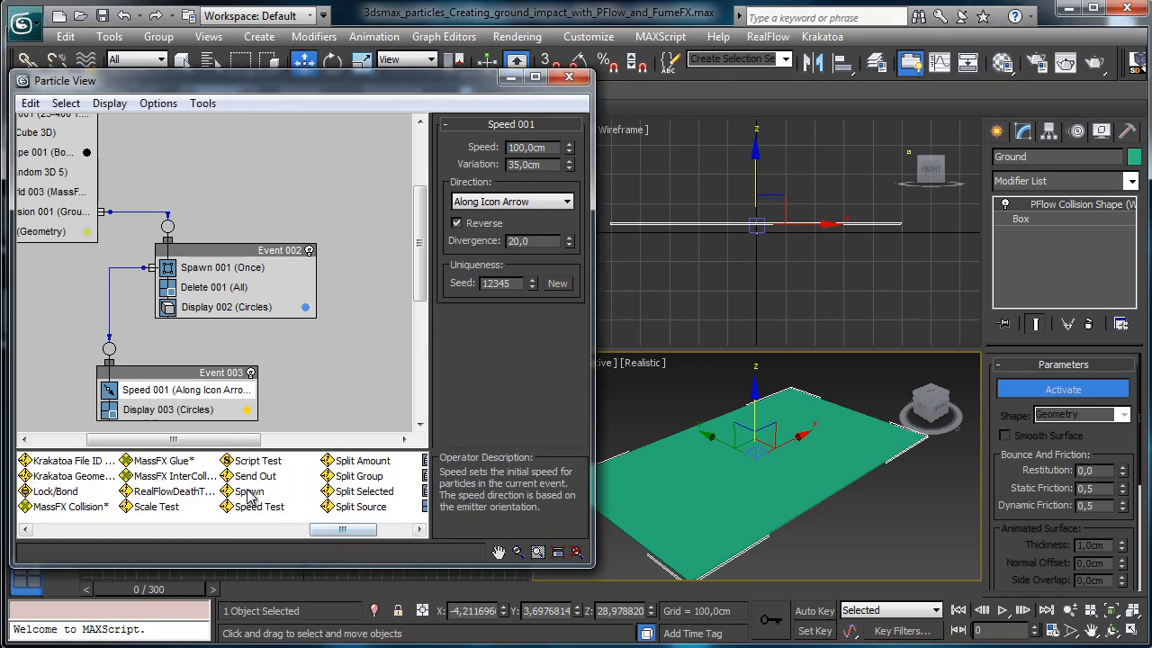
{"action": "left_click_drag", "start_coordinate": [249, 491], "coordinate": [171, 414]}
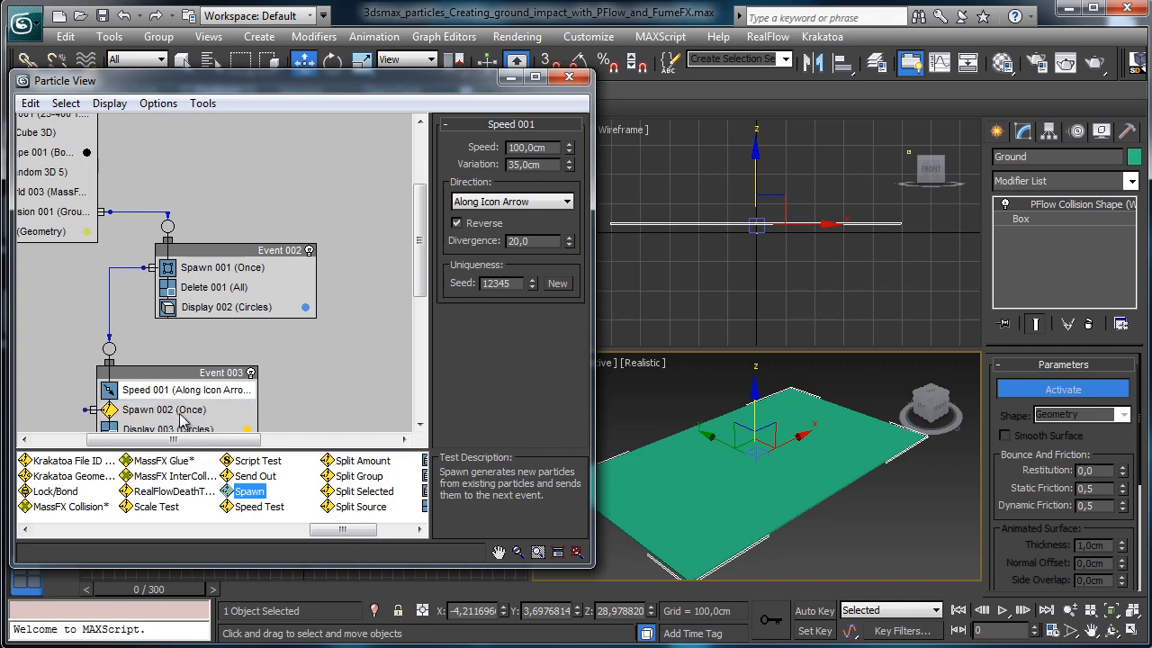
{"action": "left_click", "coordinate": [178, 409]}
{"action": "left_click_drag", "start_coordinate": [419, 241], "coordinate": [420, 264]}
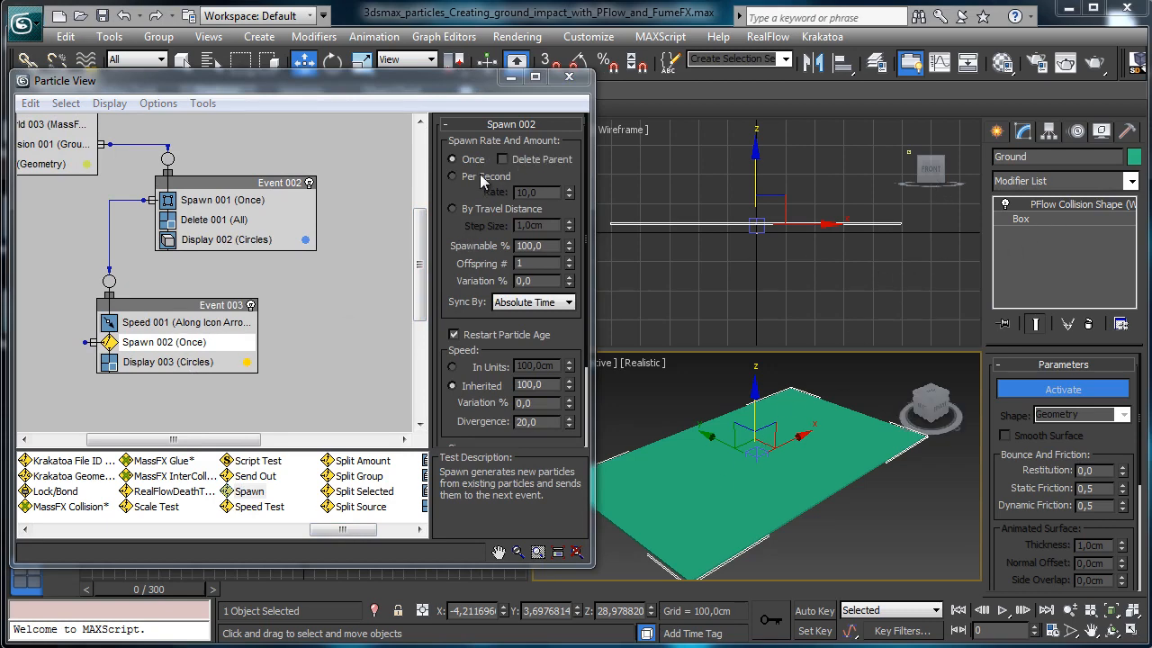
{"action": "left_click", "coordinate": [455, 209]}
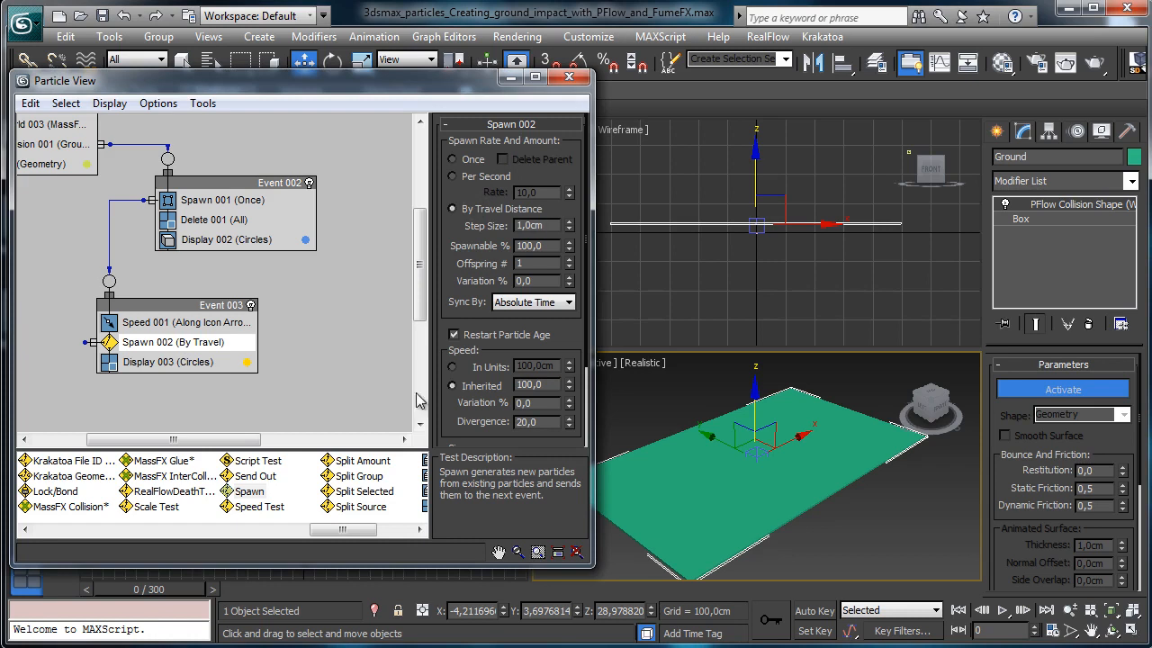
{"action": "left_click_drag", "start_coordinate": [181, 586], "coordinate": [343, 579]}
{"action": "key", "text": "w"}
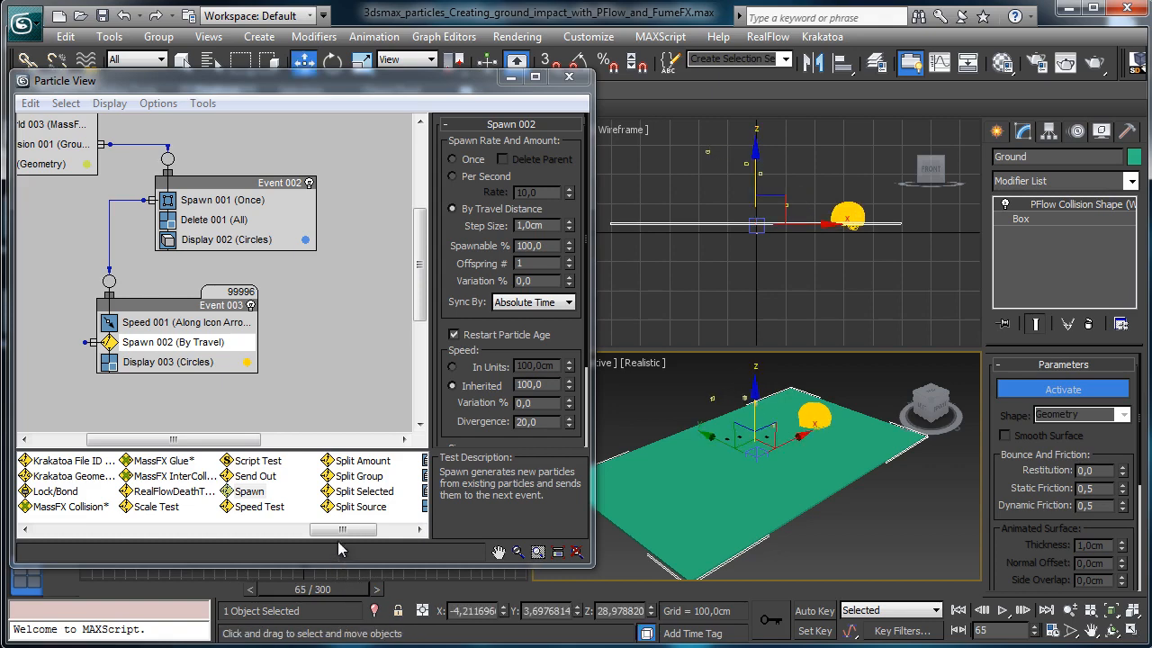
Step: Set the Display type of Event 003 to Dots
{"action": "left_click", "coordinate": [208, 363]}
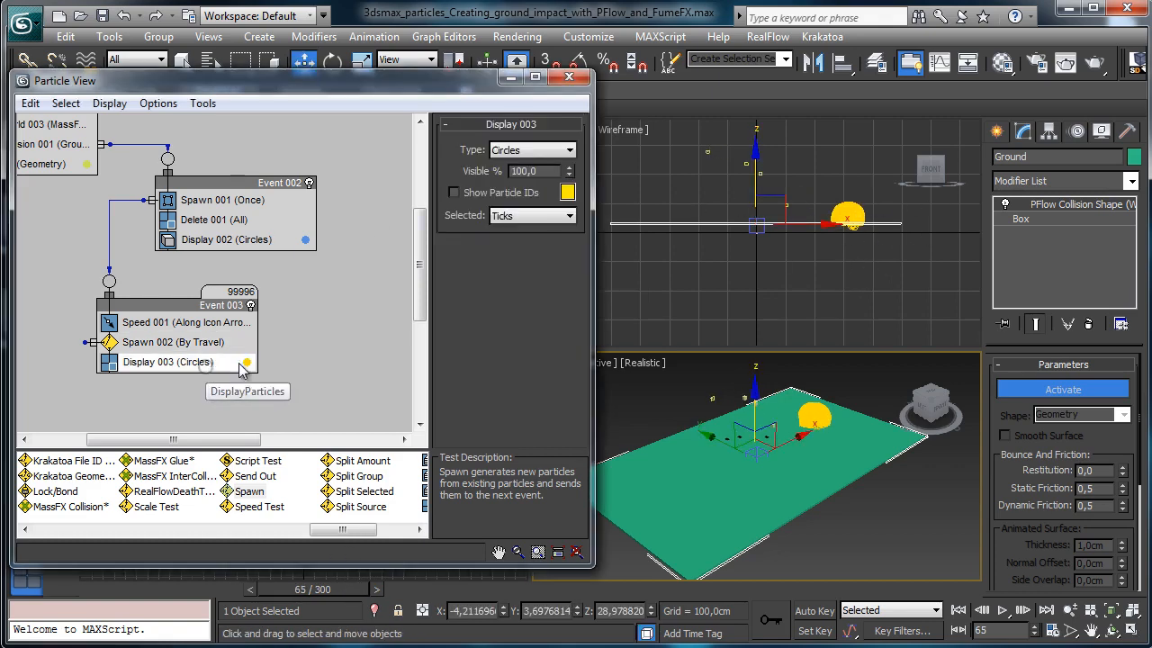
{"action": "left_click", "coordinate": [519, 155]}
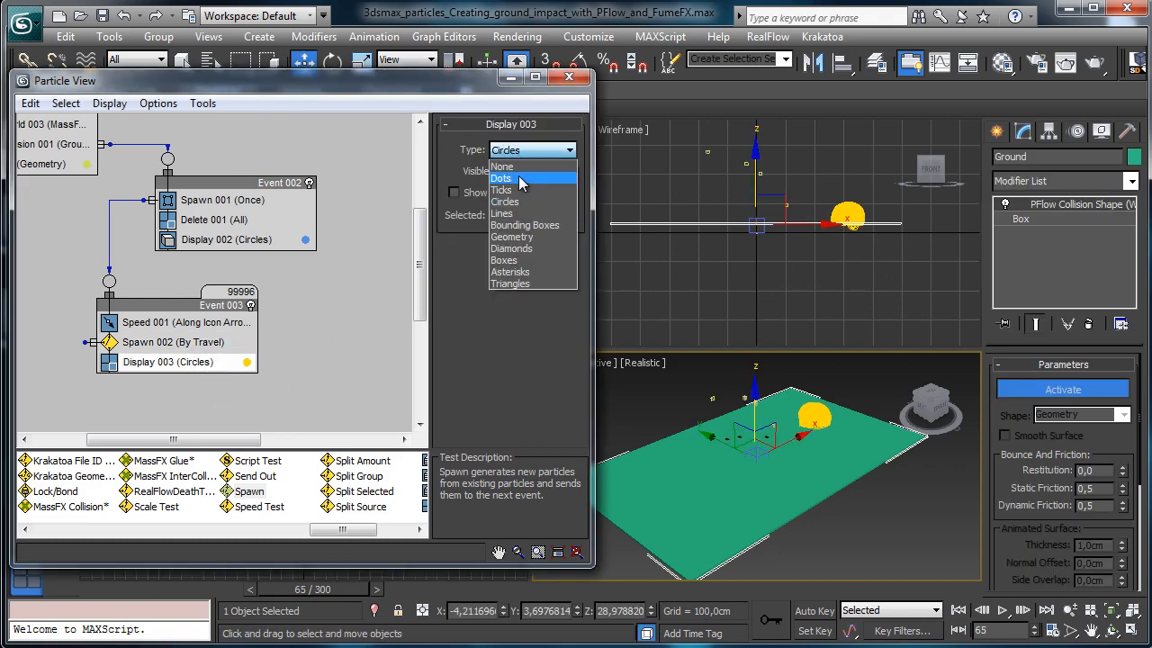
{"action": "left_click", "coordinate": [518, 171]}
Step: Set Spawn 002's Step Size to 3 cm, turn off Restart Particle Age, and set Inherited speed to 50 with 35% Variation
{"action": "left_click", "coordinate": [203, 346]}
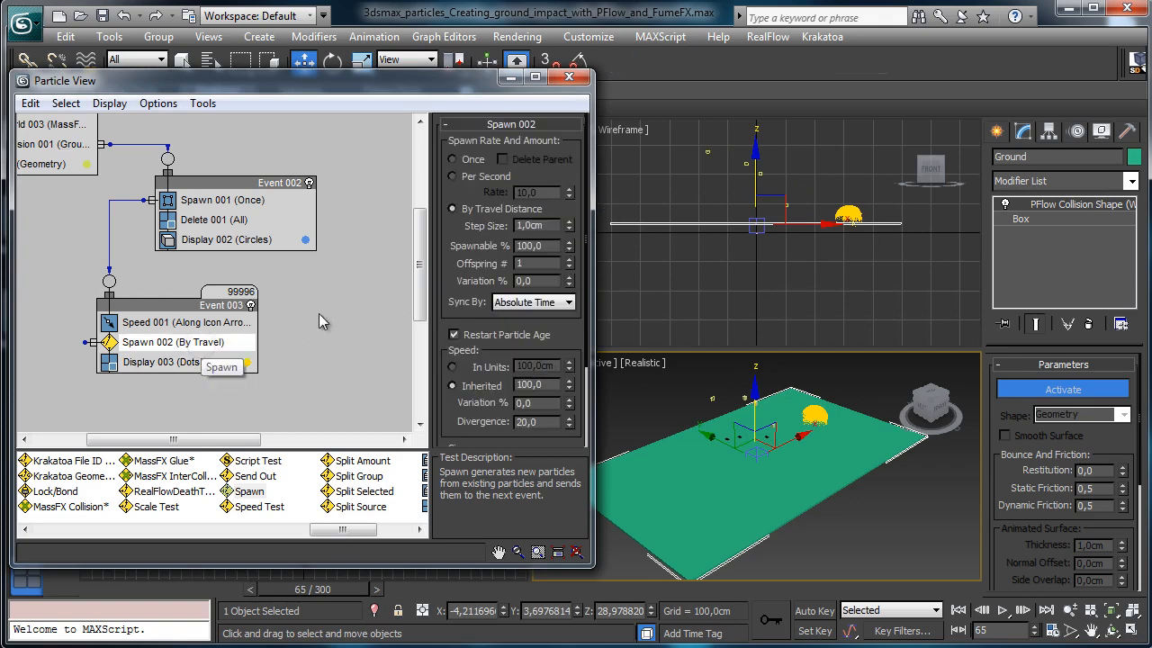
{"action": "double_click", "coordinate": [547, 226]}
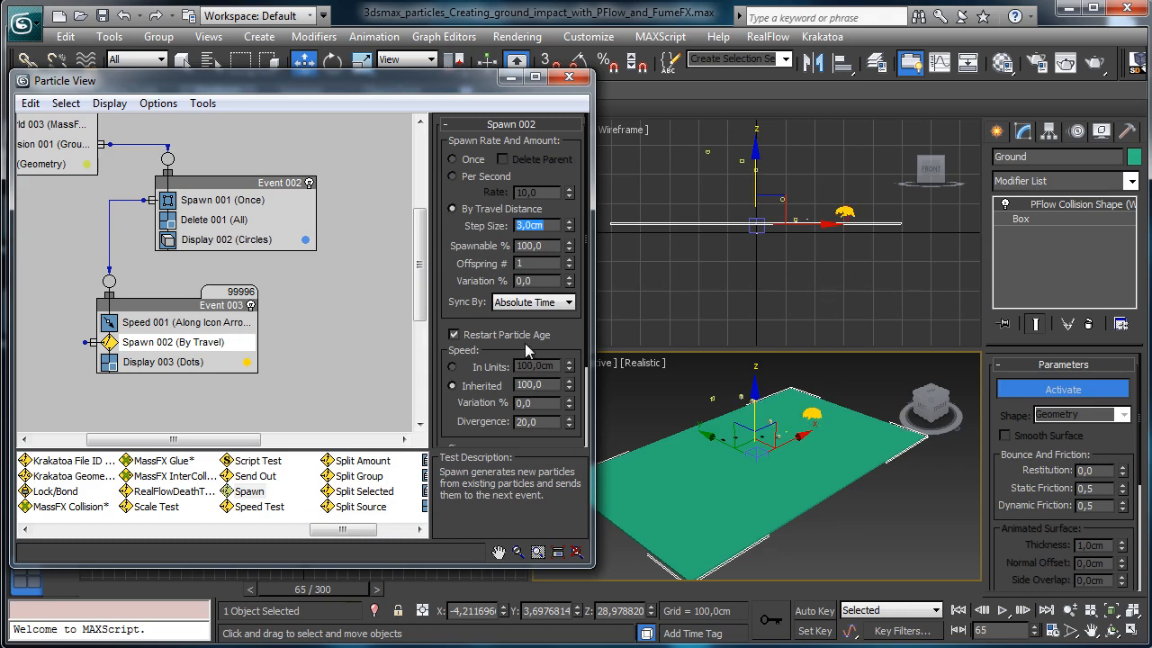
{"action": "scroll", "coordinate": [486, 270], "scroll_direction": "down", "scroll_amount": 2}
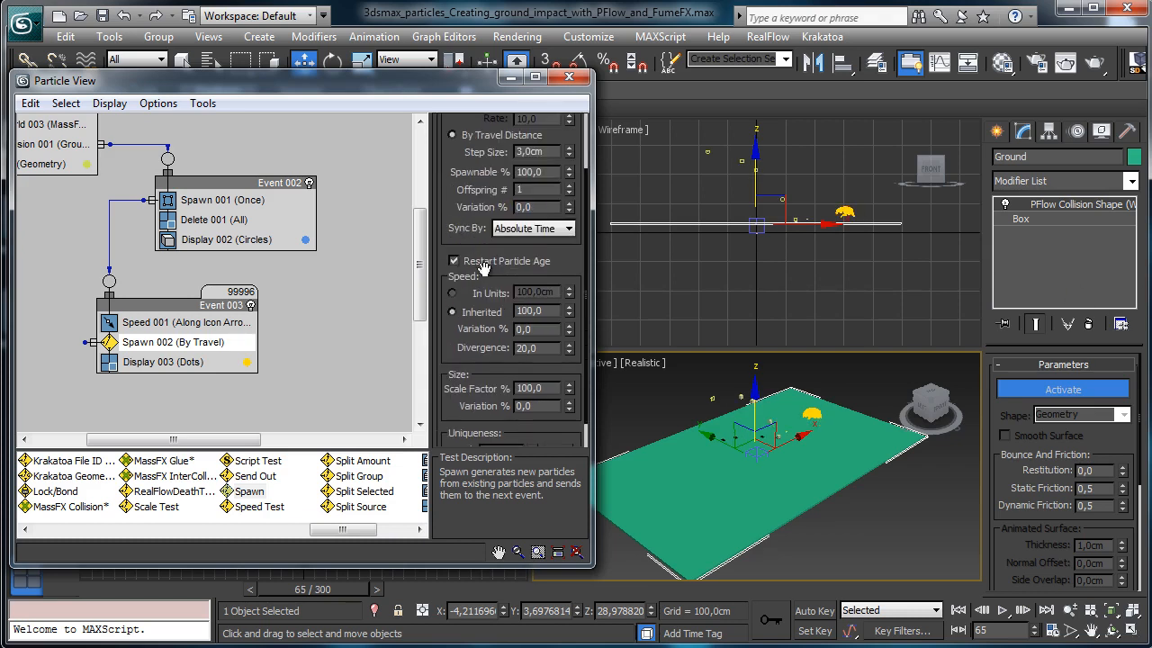
{"action": "double_click", "coordinate": [531, 310]}
{"action": "double_click", "coordinate": [546, 311]}
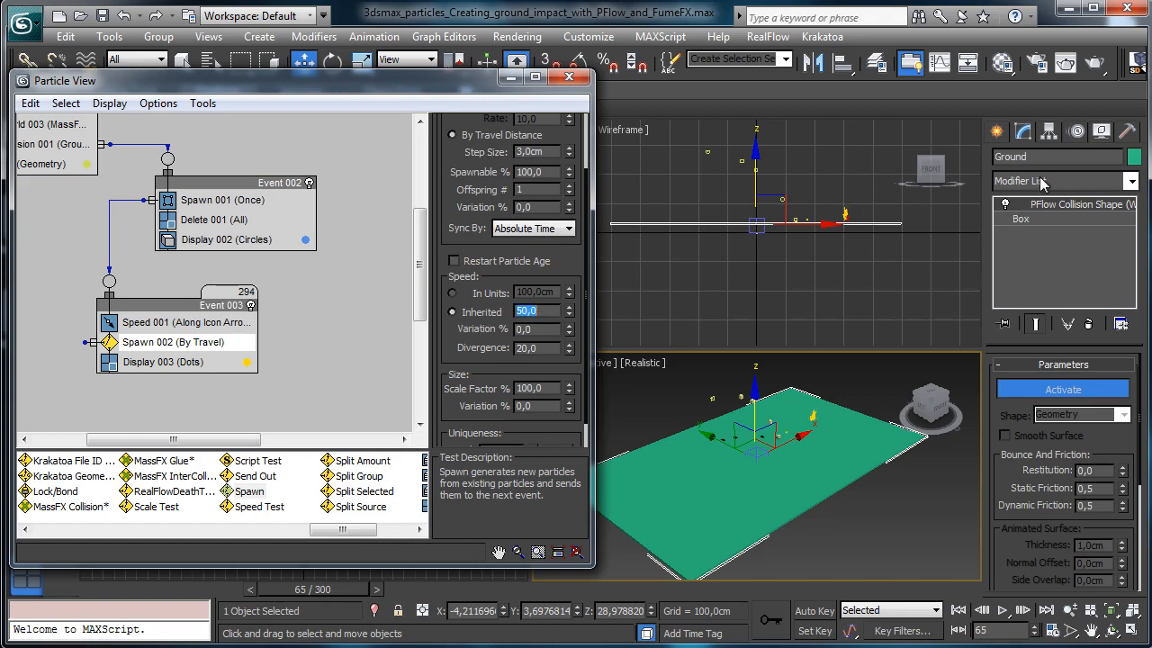
{"action": "double_click", "coordinate": [541, 330]}
{"action": "type", "text": "35"}
{"action": "key", "text": "Return"}
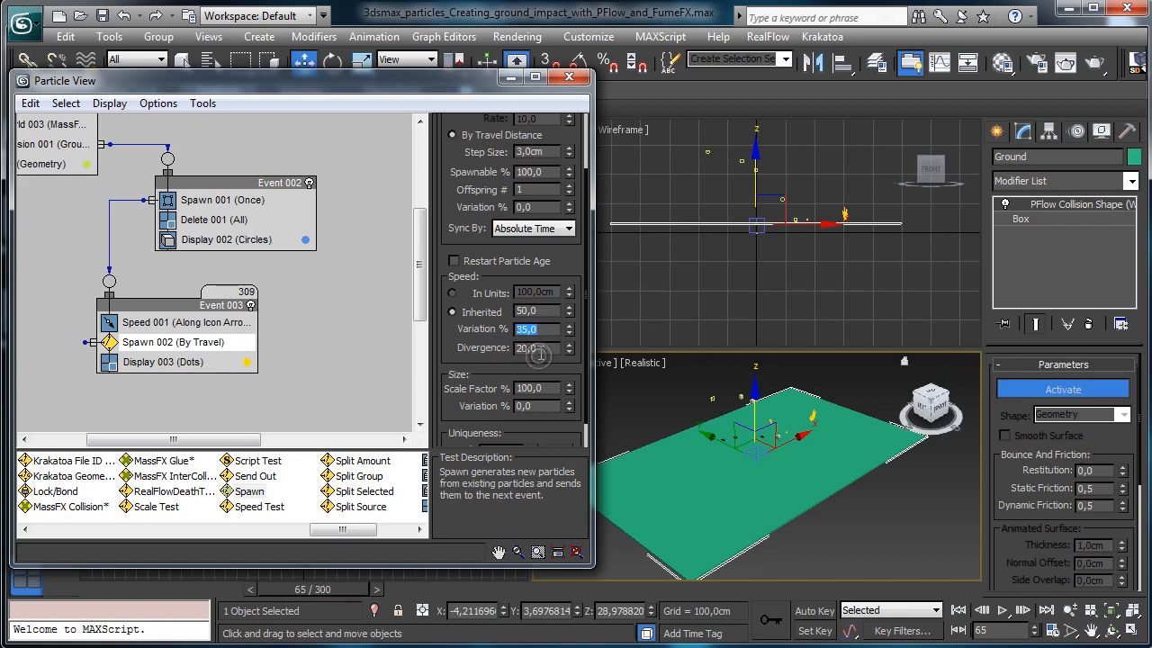
Step: Set Spawn 002's Divergence to 10, and scrub the animation to frame 110 before returning to frame 0
{"action": "key", "text": "Tab"}
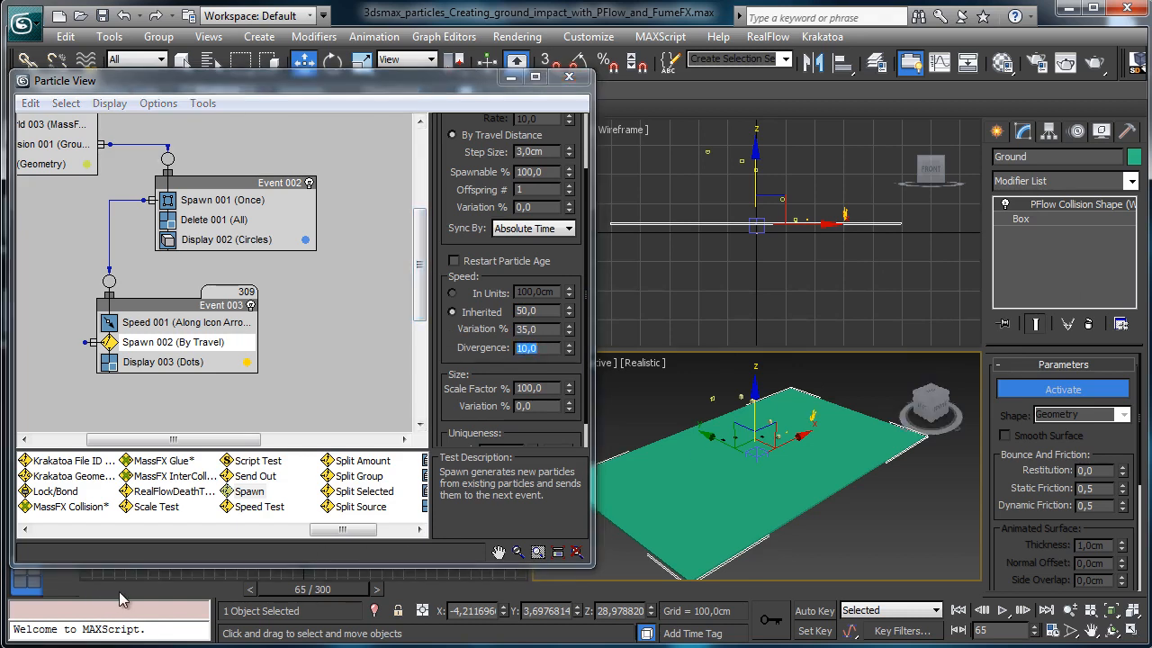
{"action": "left_click_drag", "start_coordinate": [119, 591], "coordinate": [389, 562]}
{"action": "key", "text": "w"}
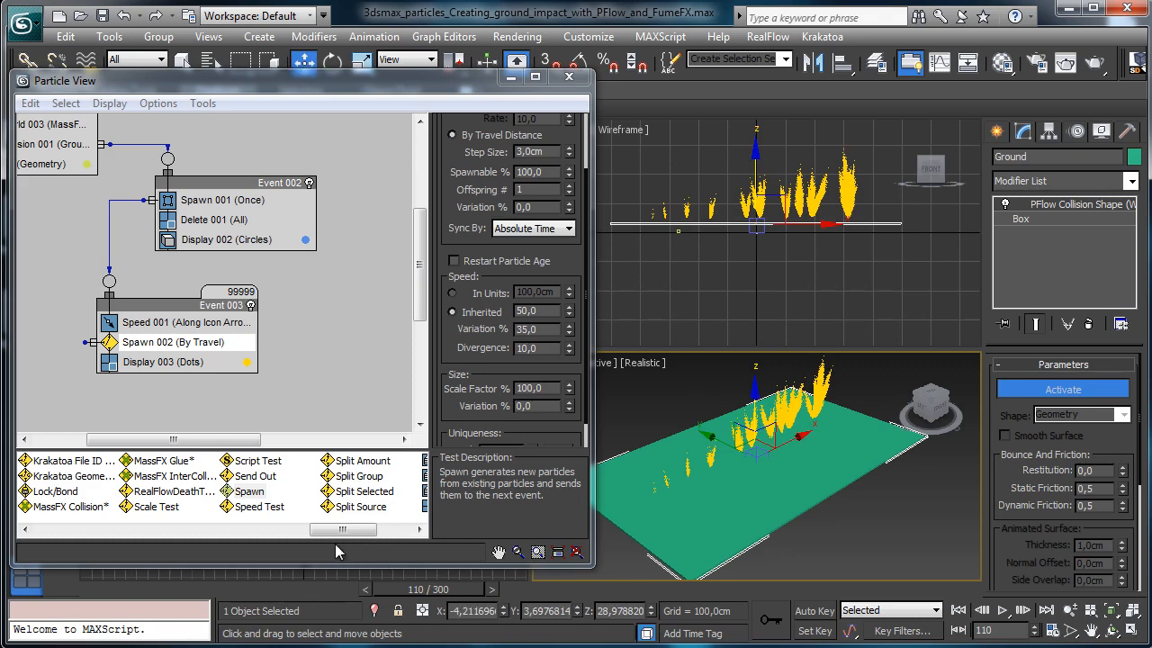
{"action": "left_click", "coordinate": [110, 585]}
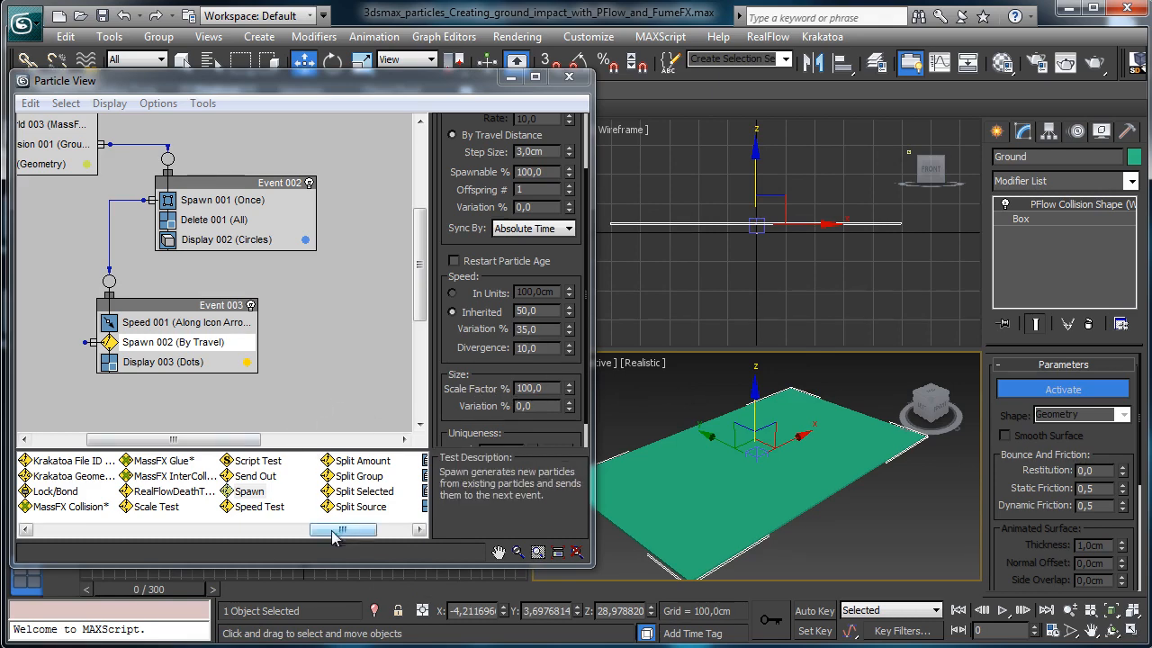
Step: Add a Delete operator below Spawn 002 in Event 003, set By Particle Age with Life Span 10 and Variation 2, and preview the animation
{"action": "left_click_drag", "start_coordinate": [335, 529], "coordinate": [219, 365]}
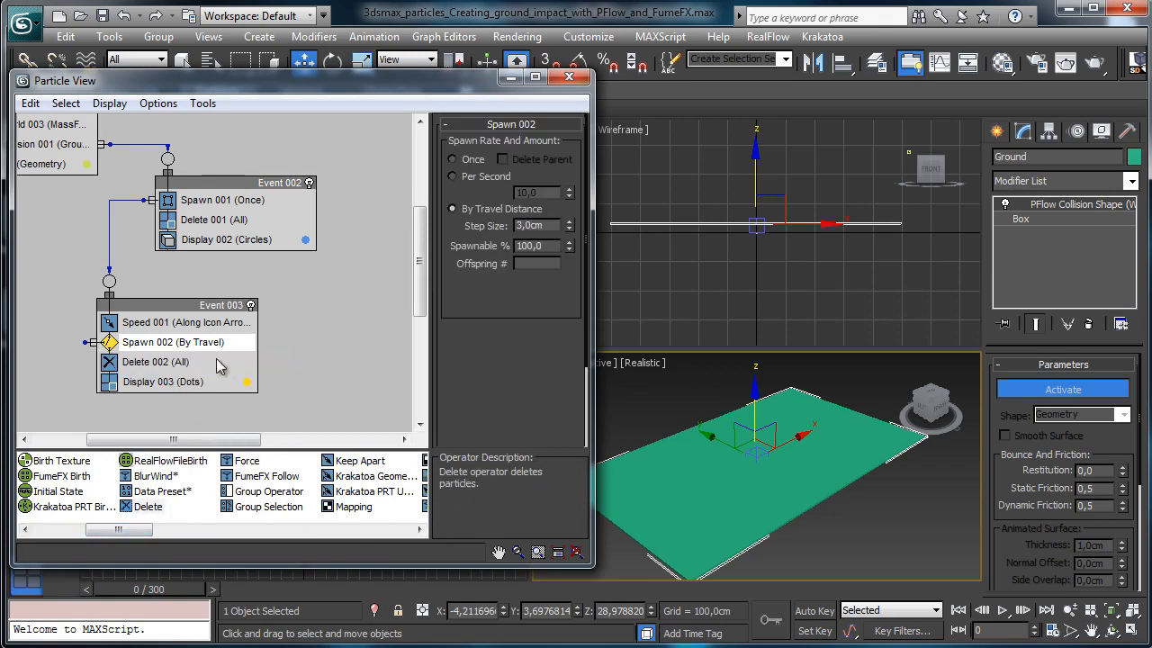
{"action": "left_click", "coordinate": [106, 361]}
{"action": "left_click", "coordinate": [455, 193]}
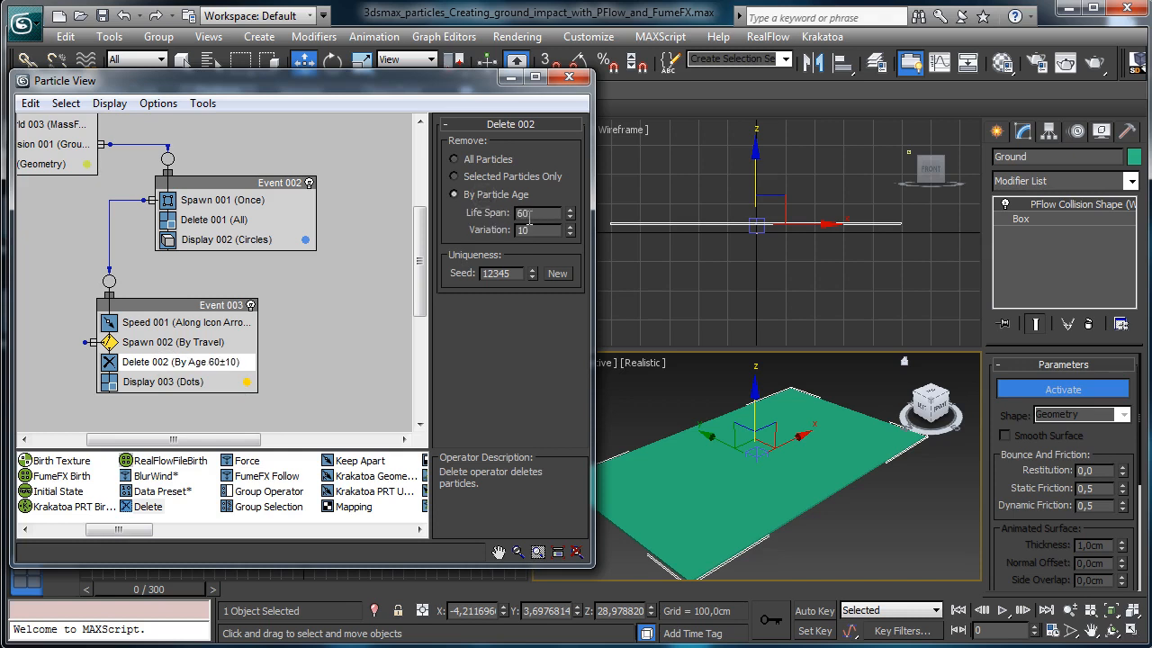
{"action": "type", "text": "10"}
{"action": "key", "text": "Return"}
{"action": "type", "text": "2"}
{"action": "key", "text": "Return"}
{"action": "left_click_drag", "start_coordinate": [158, 595], "coordinate": [329, 583]}
{"action": "key", "text": "w"}
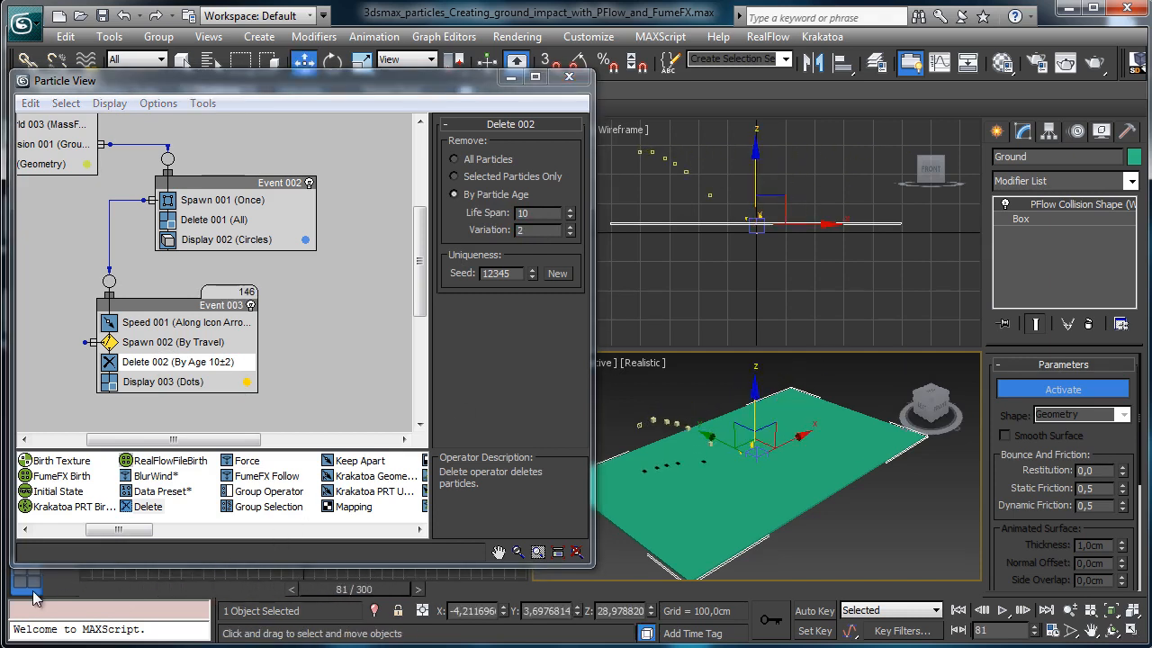
{"action": "key", "text": "Home"}
Step: Try Speed 001 at 300 cm with 100 cm Variation, and scrub to frame 117 before returning to frame 0
{"action": "left_click", "coordinate": [148, 322]}
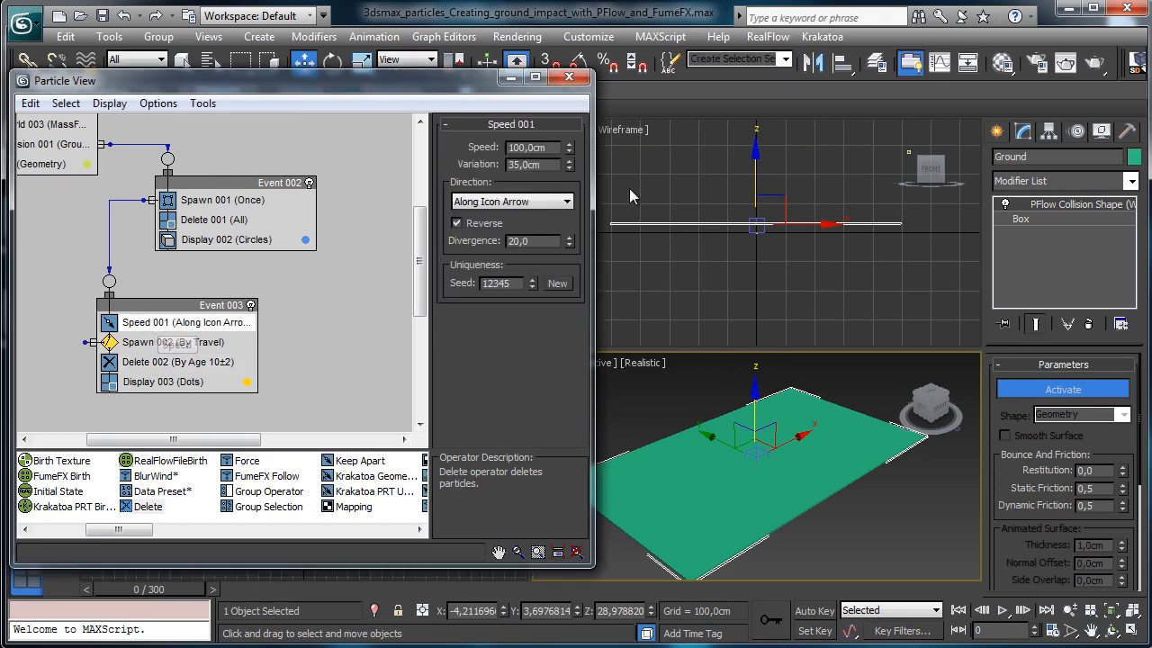
{"action": "double_click", "coordinate": [531, 147]}
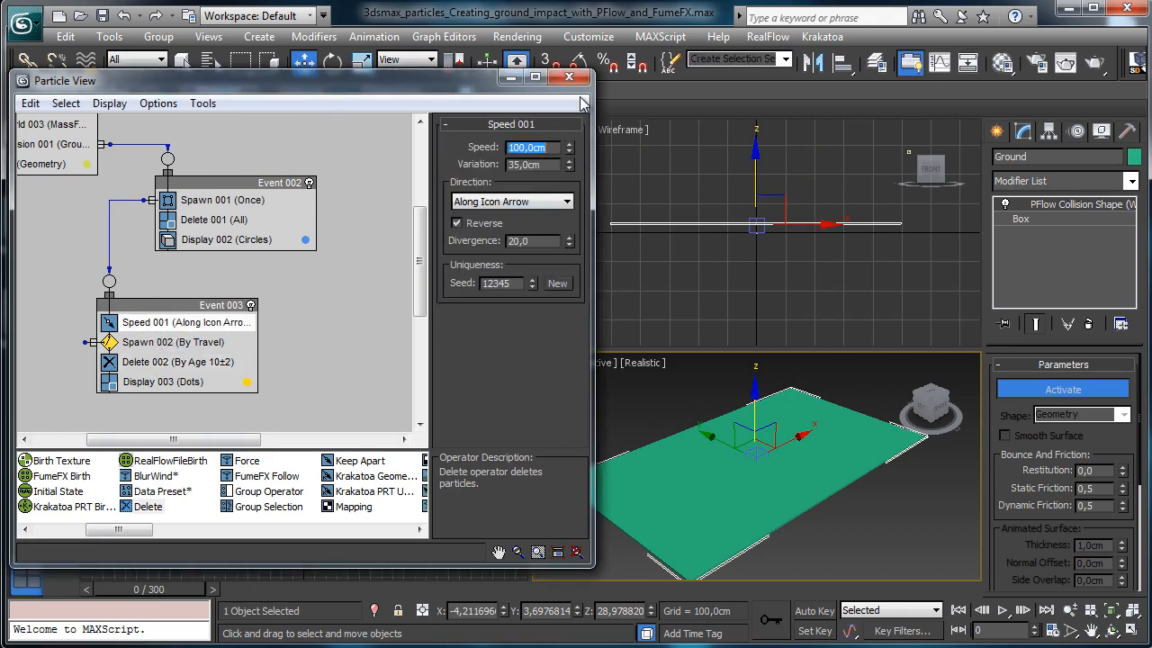
{"action": "type", "text": "300"}
{"action": "key", "text": "Return"}
{"action": "double_click", "coordinate": [540, 163]}
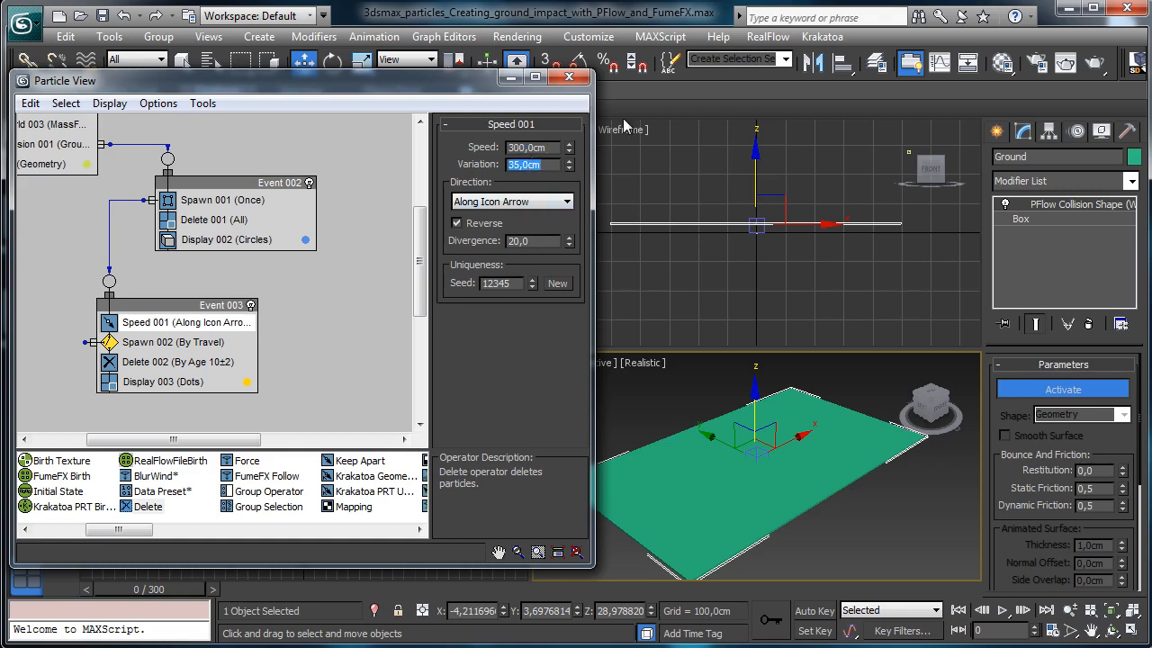
{"action": "type", "text": "100"}
{"action": "key", "text": "Return"}
{"action": "left_click_drag", "start_coordinate": [196, 589], "coordinate": [491, 559]}
{"action": "key", "text": "w"}
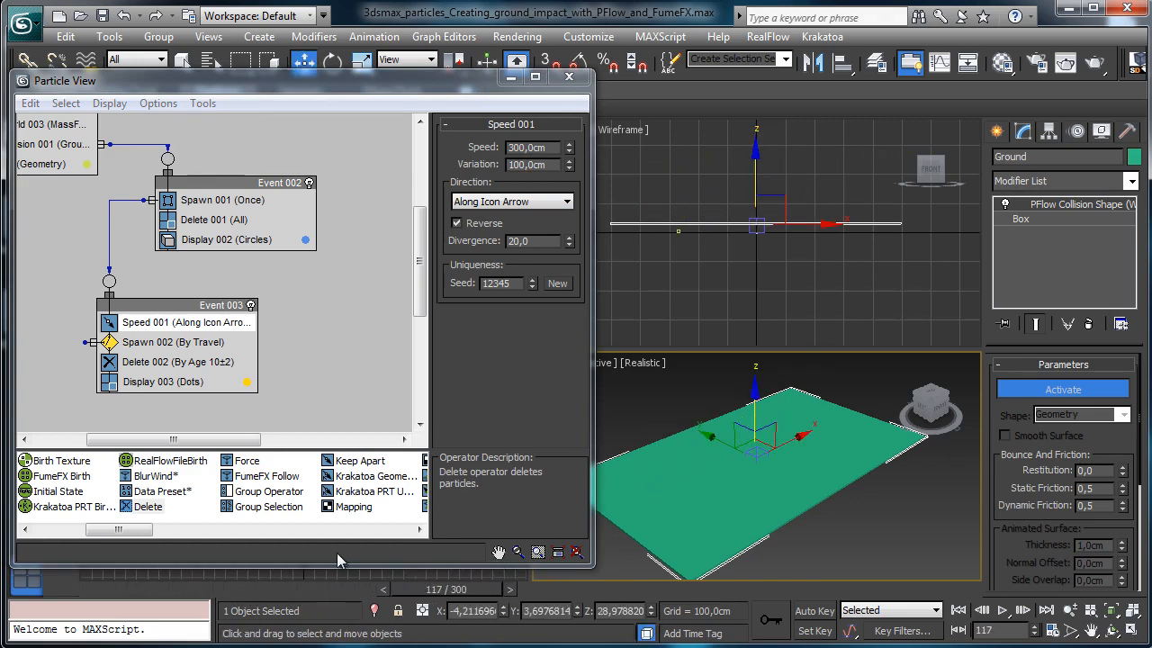
{"action": "left_click", "coordinate": [99, 590]}
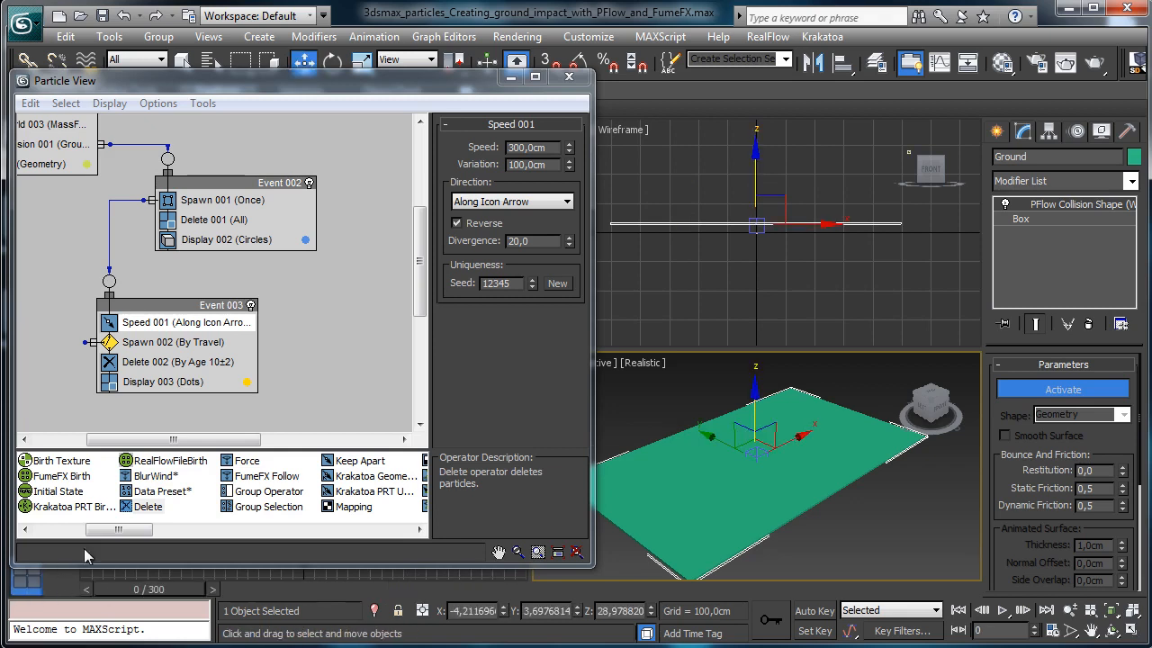
Step: Set Speed 001 to 400 cm with 150 cm Variation and 30 Divergence, and scrub to frame 119 before returning to frame 0
{"action": "double_click", "coordinate": [554, 147]}
{"action": "type", "text": "3"}
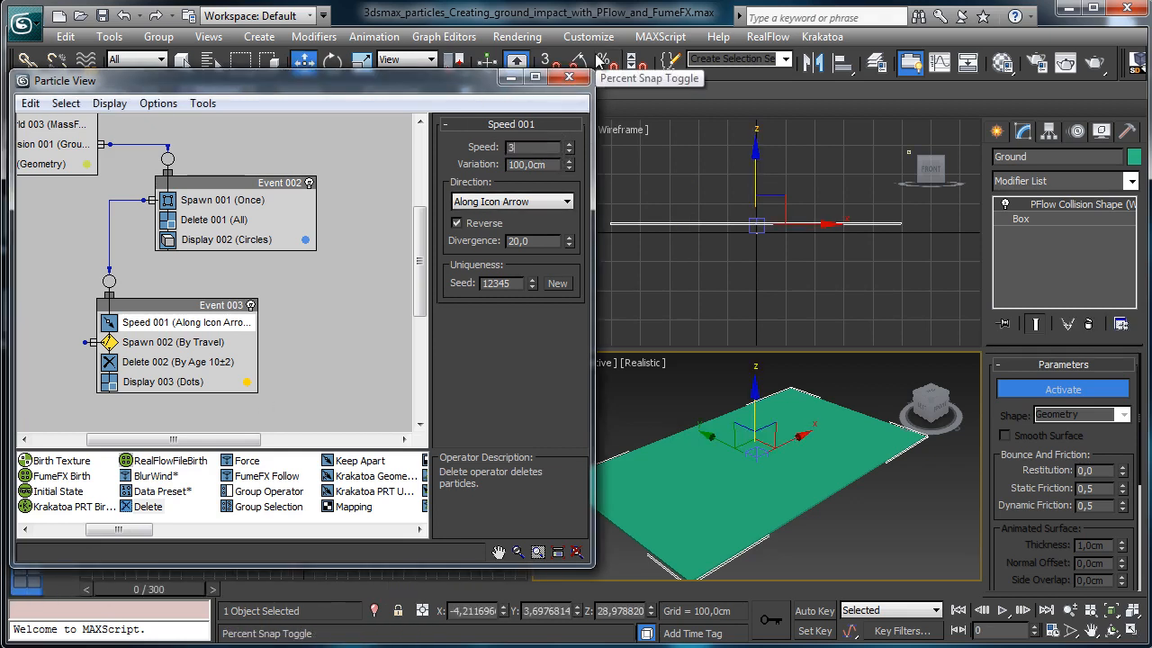
{"action": "key", "text": "Return"}
{"action": "double_click", "coordinate": [555, 167]}
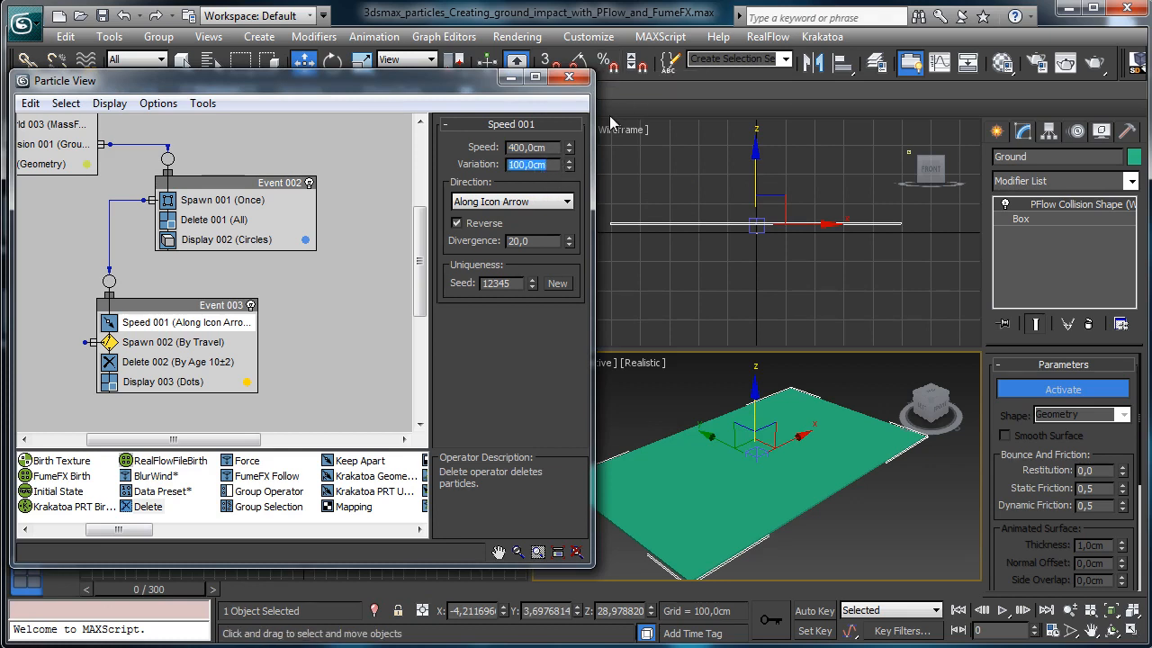
{"action": "type", "text": "150"}
{"action": "double_click", "coordinate": [538, 240]}
{"action": "type", "text": "3"}
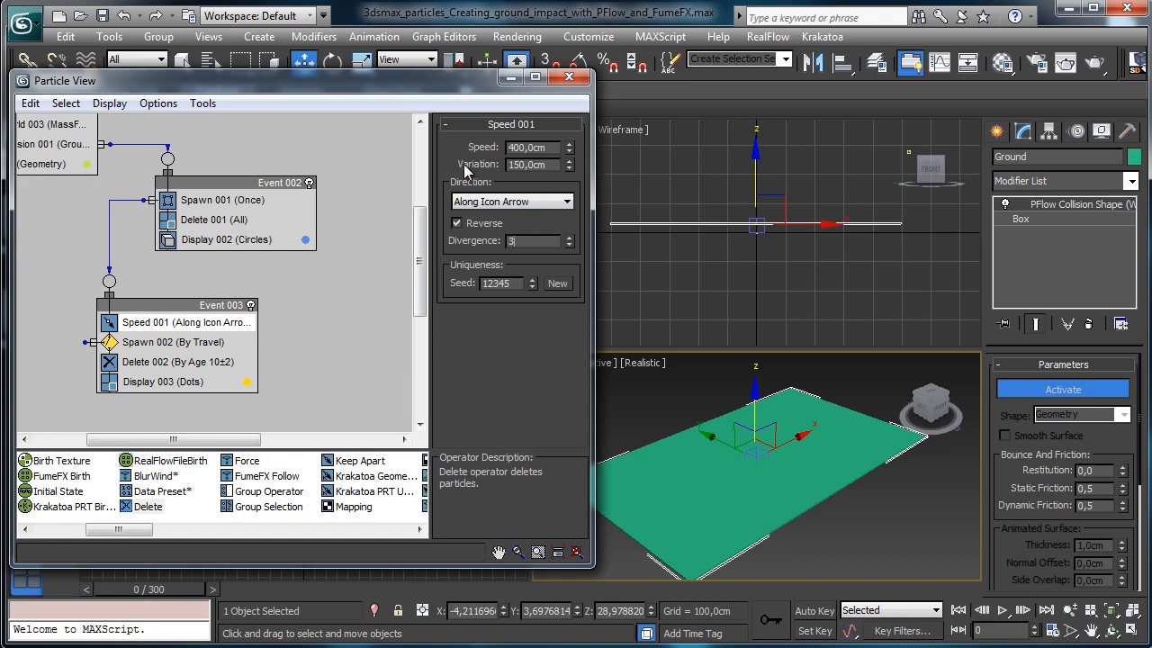
{"action": "type", "text": "0"}
{"action": "key", "text": "Return"}
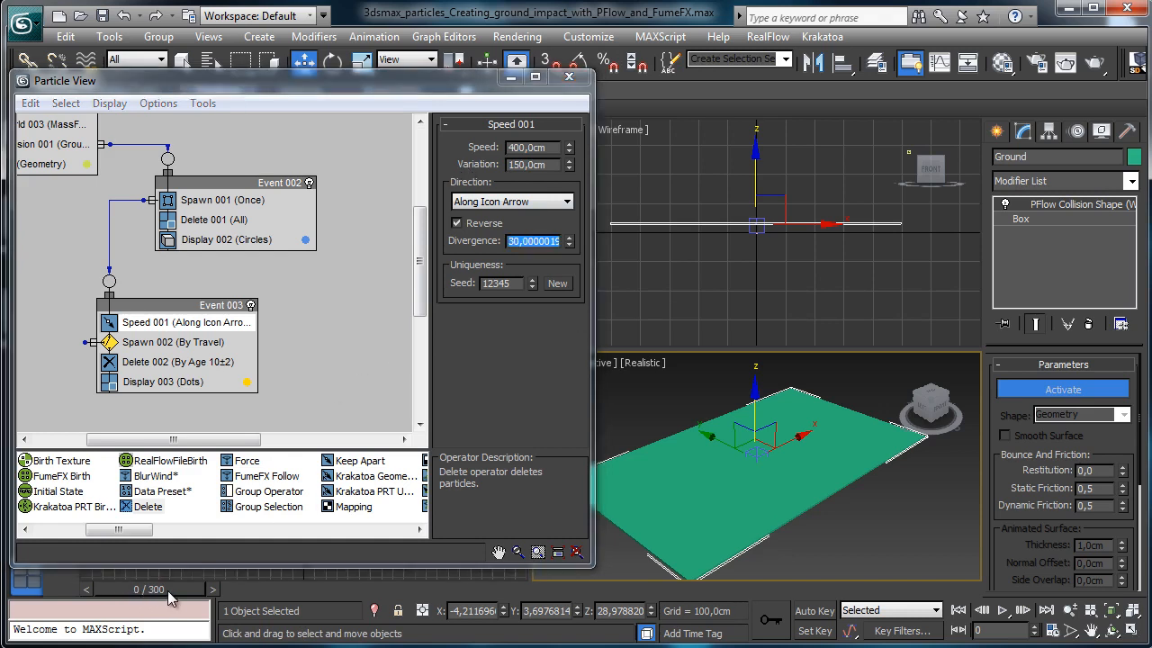
{"action": "left_click_drag", "start_coordinate": [168, 591], "coordinate": [446, 562]}
{"action": "key", "text": "w"}
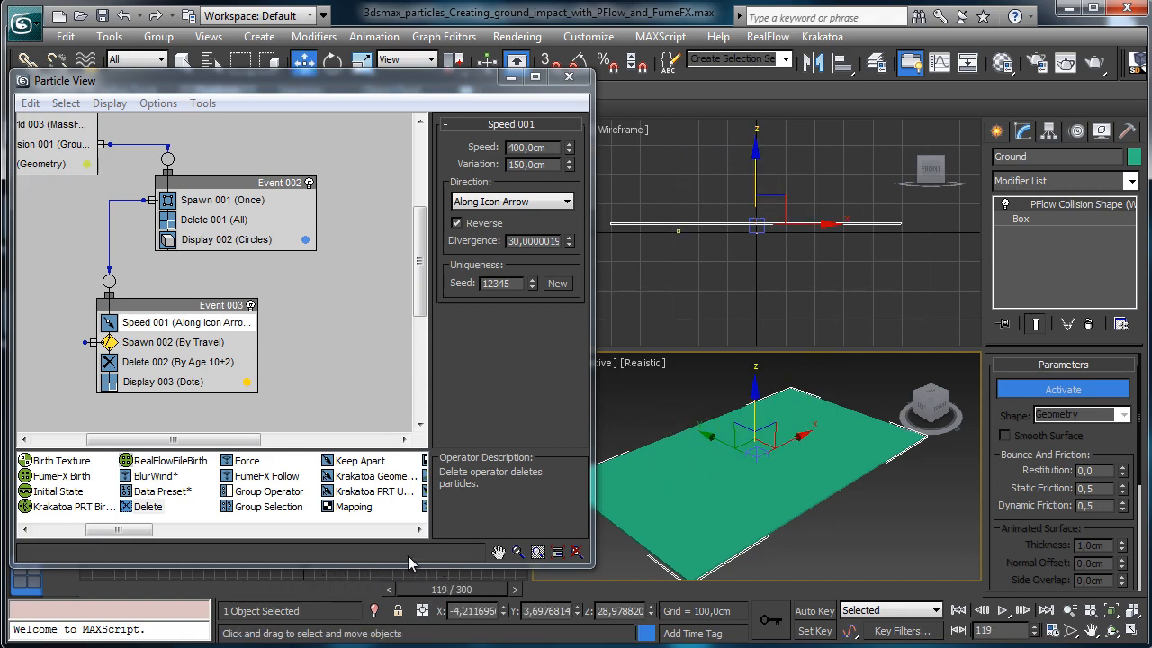
{"action": "left_click", "coordinate": [120, 588]}
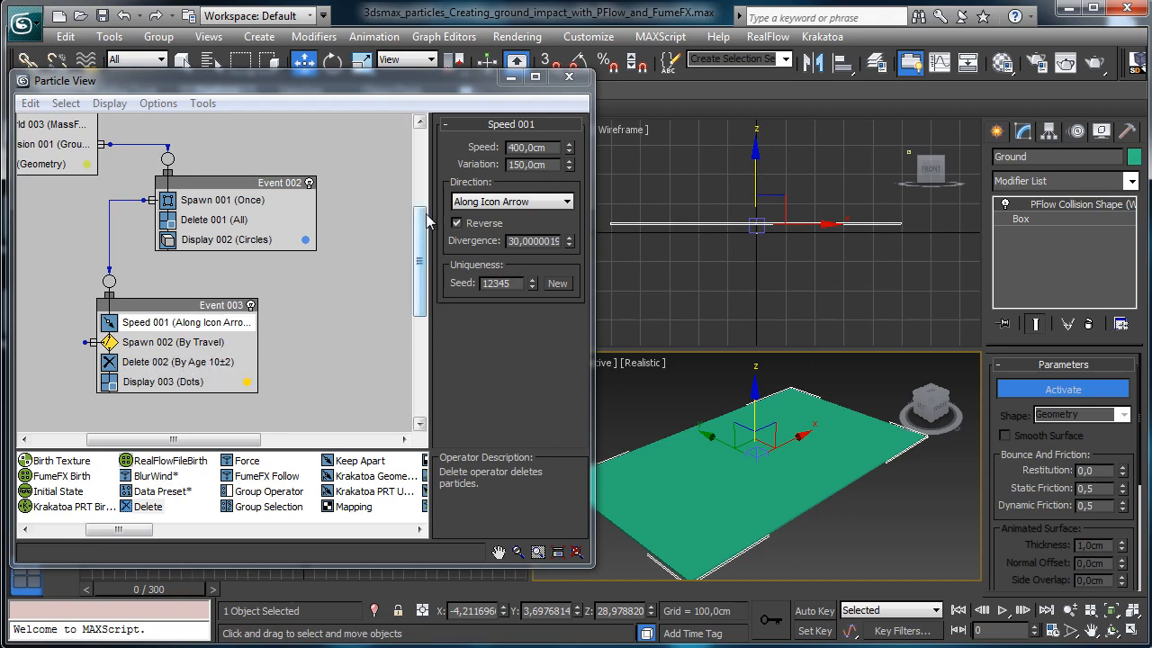
Step: Create a Drag space warp beside the ground in the perspective view and set its Time Off to 300
{"action": "left_click_drag", "start_coordinate": [423, 223], "coordinate": [429, 254]}
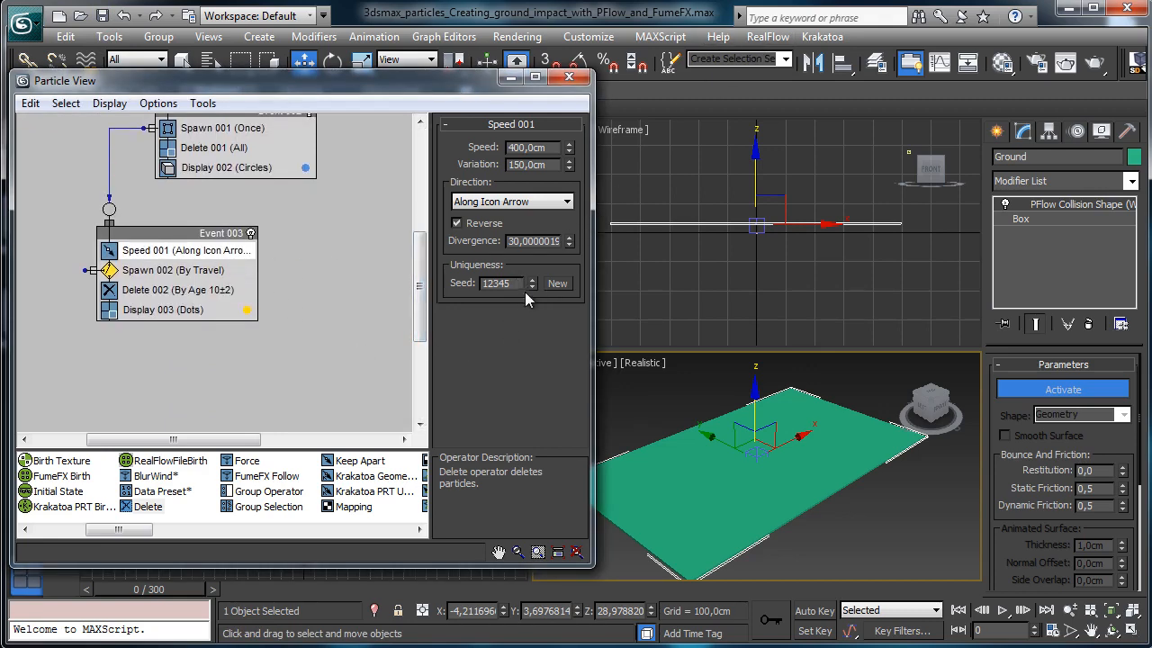
{"action": "left_click", "coordinate": [996, 131]}
{"action": "left_click", "coordinate": [1089, 159]}
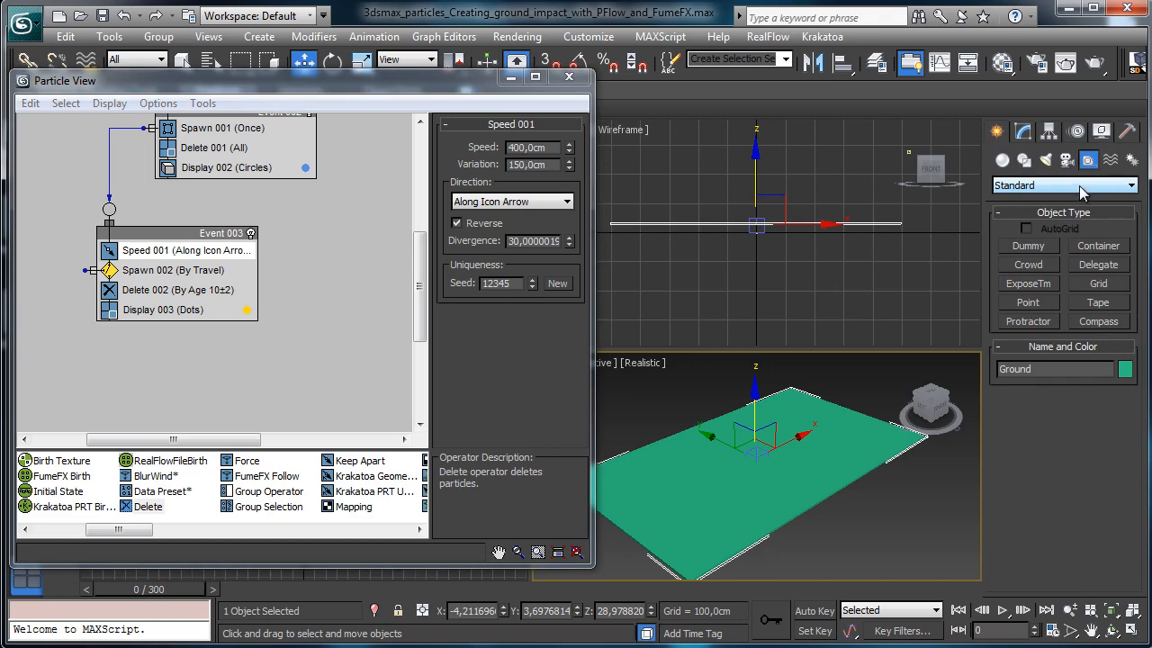
{"action": "left_click", "coordinate": [1109, 159]}
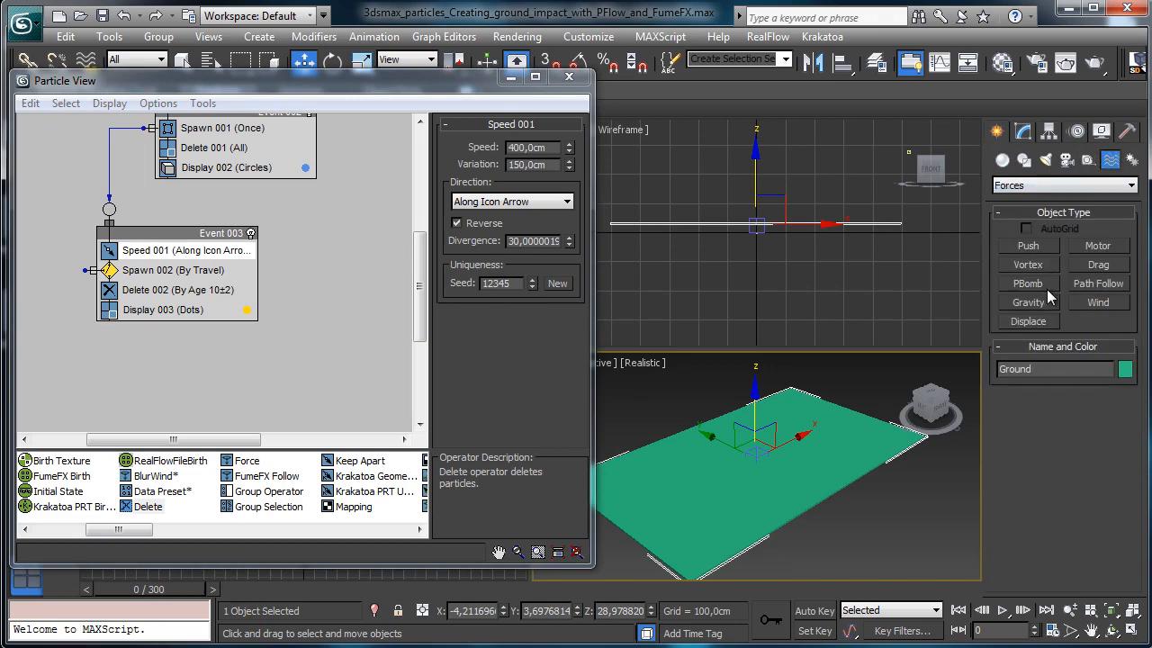
{"action": "left_click", "coordinate": [1098, 265]}
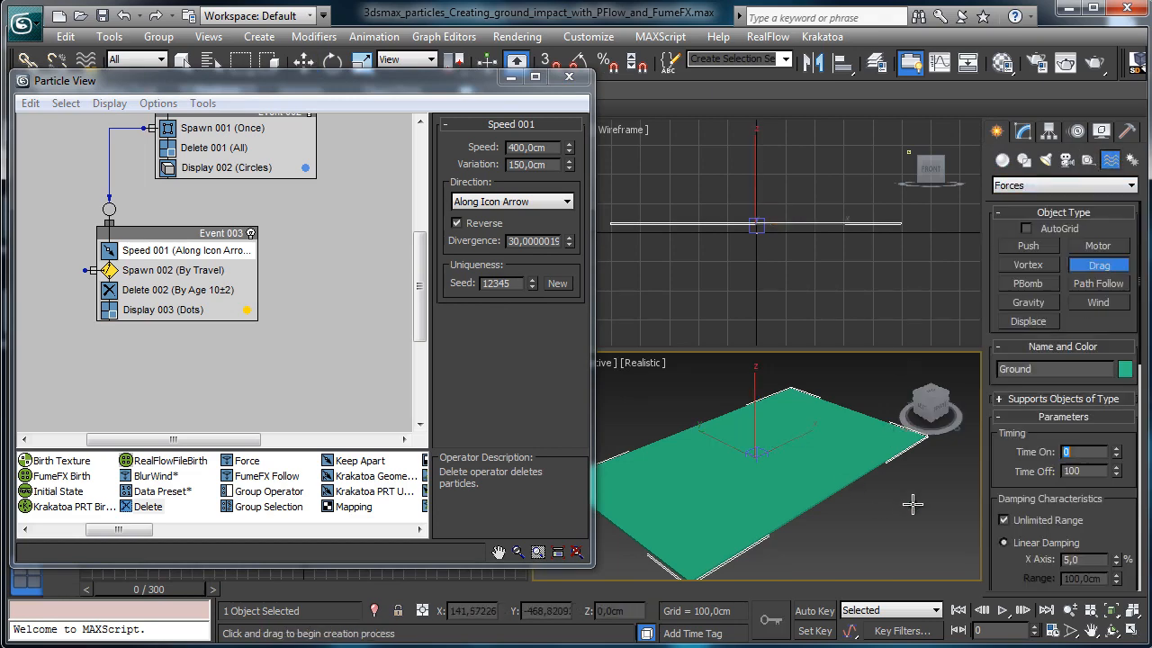
{"action": "left_click_drag", "start_coordinate": [913, 504], "coordinate": [942, 527]}
{"action": "left_click", "coordinate": [1024, 136]}
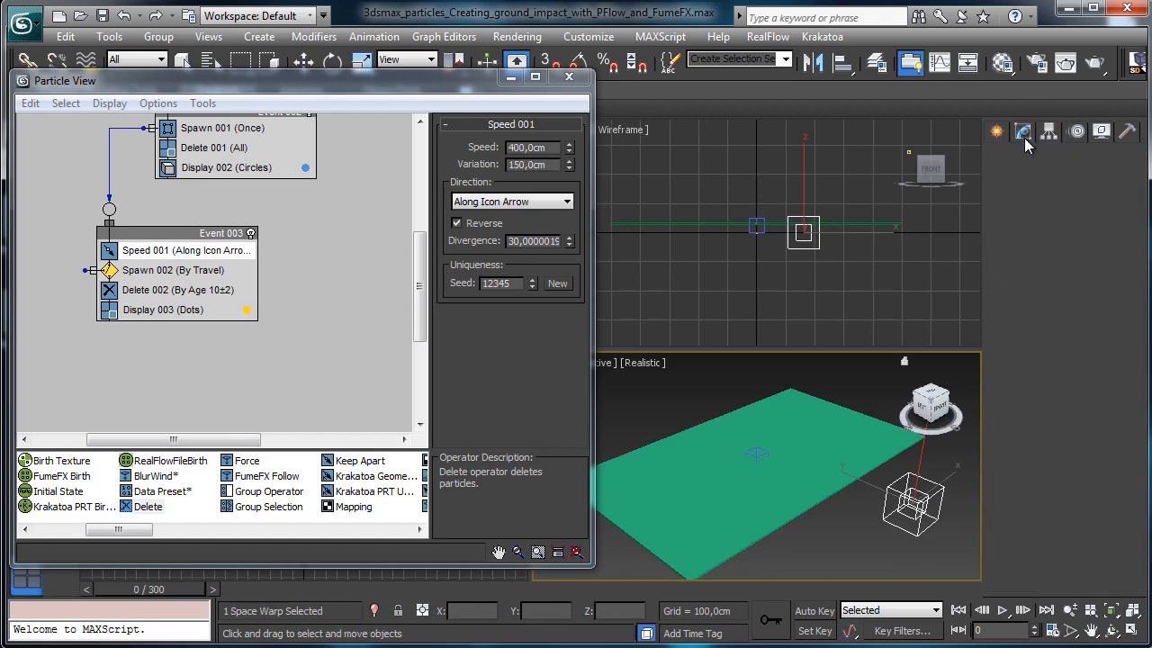
{"action": "type", "text": "300"}
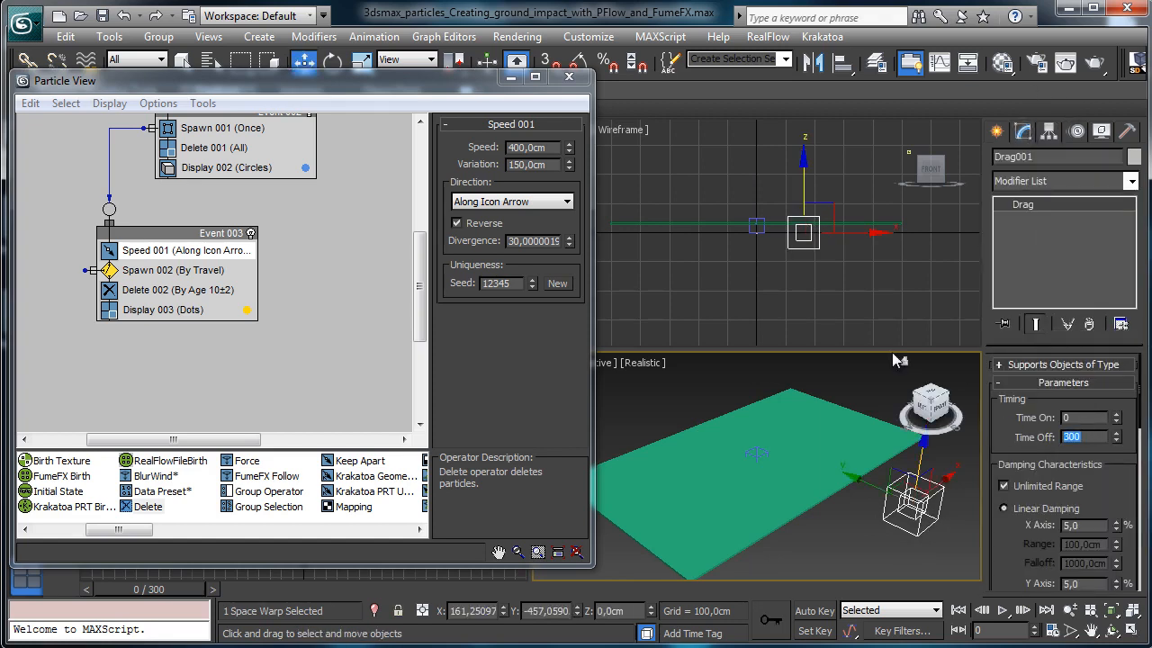
Step: Create a new event with a Force operator, wire Spawn 002's output to it, and set its Display type to Dots
{"action": "left_click_drag", "start_coordinate": [246, 460], "coordinate": [121, 351]}
{"action": "left_click_drag", "start_coordinate": [83, 270], "coordinate": [127, 349]}
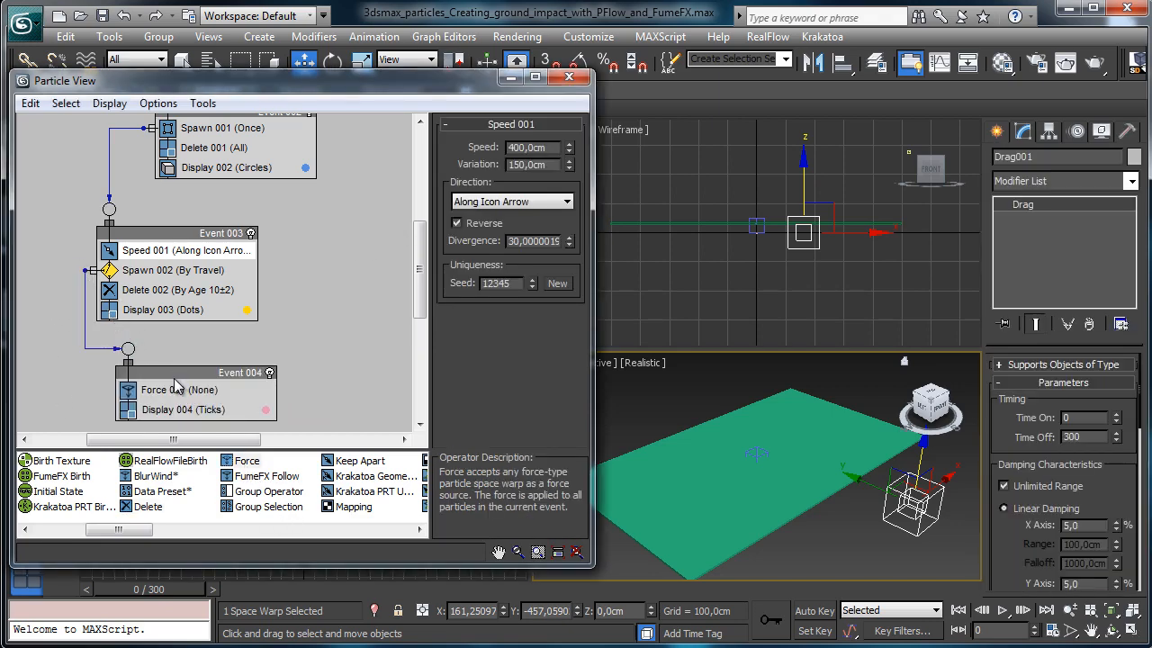
{"action": "left_click", "coordinate": [180, 409]}
{"action": "left_click", "coordinate": [533, 151]}
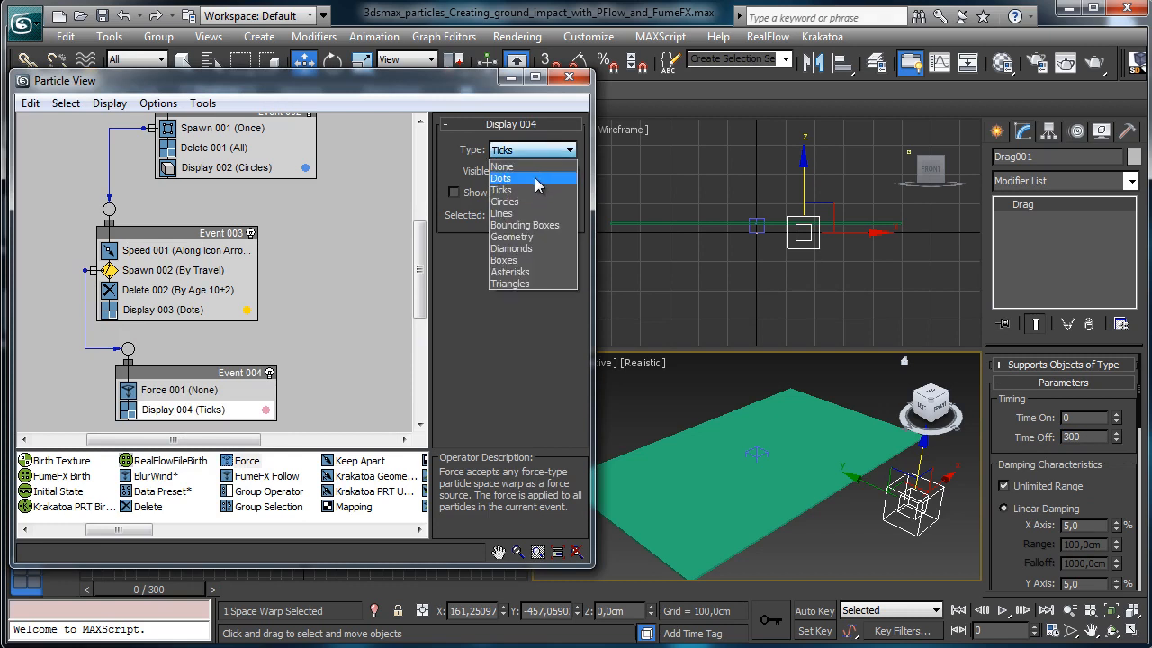
{"action": "left_click", "coordinate": [534, 178]}
Step: Add the Drag001 space warp to the Force 001 operator in Event 004
{"action": "left_click", "coordinate": [191, 394]}
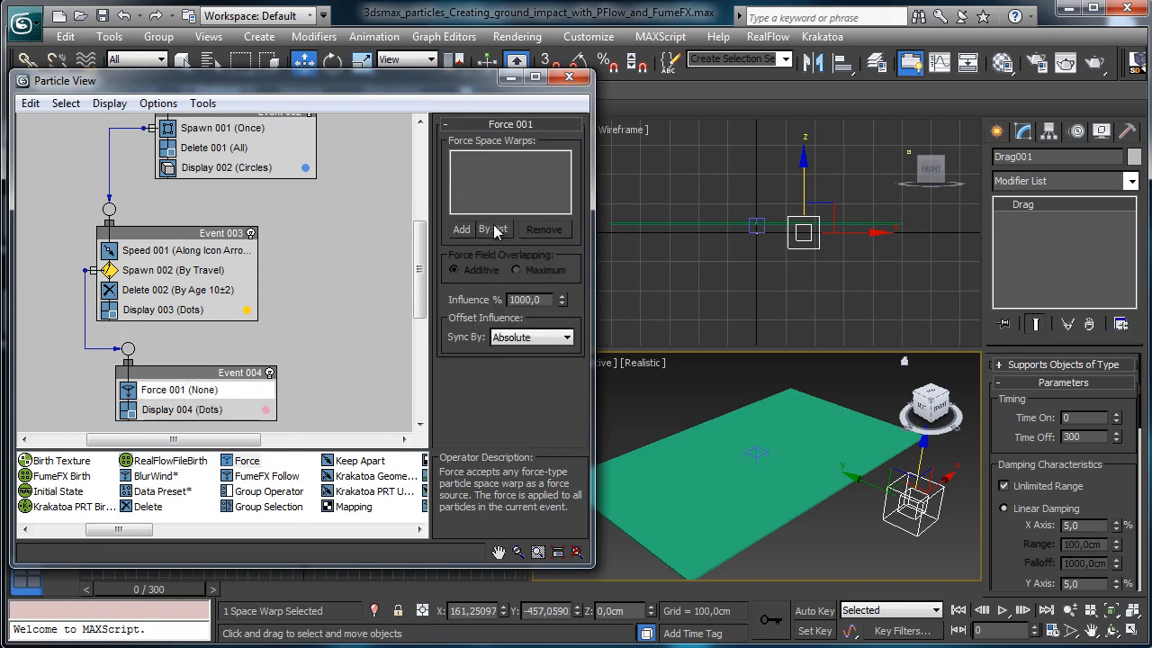
{"action": "left_click", "coordinate": [460, 231]}
{"action": "left_click", "coordinate": [907, 497]}
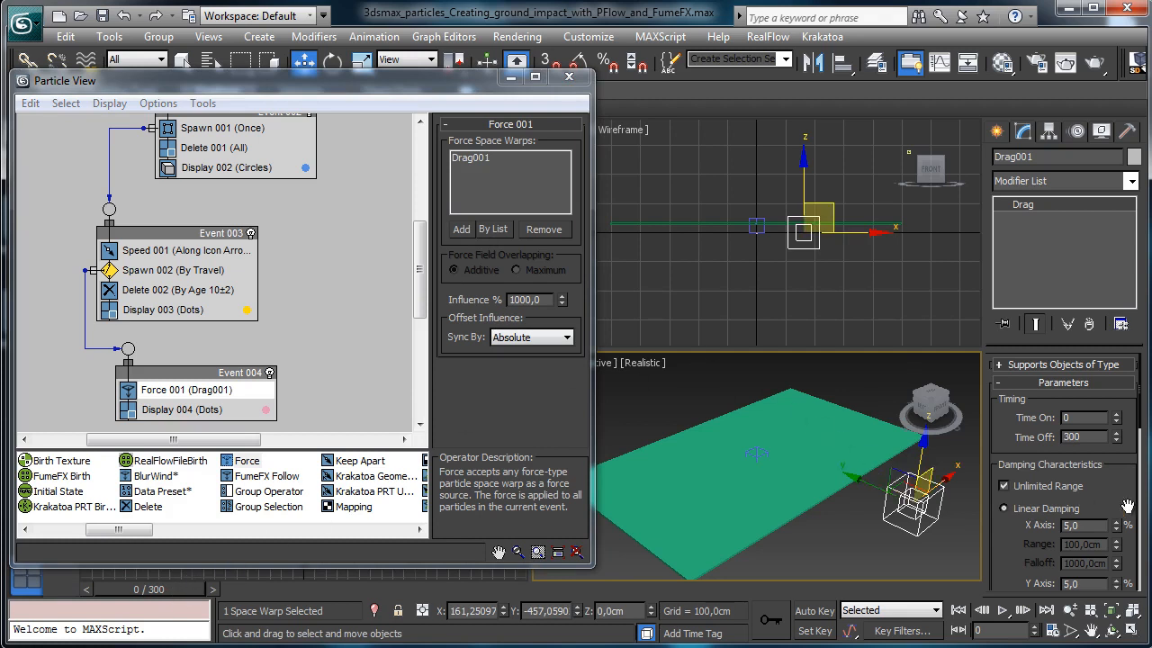
Step: Set Drag001's Z Axis linear damping to 30%, and scrub to frame 152 before returning to frame 0
{"action": "scroll", "coordinate": [1133, 502], "scroll_direction": "down", "scroll_amount": 3}
{"action": "scroll", "coordinate": [1114, 481], "scroll_direction": "down", "scroll_amount": 3}
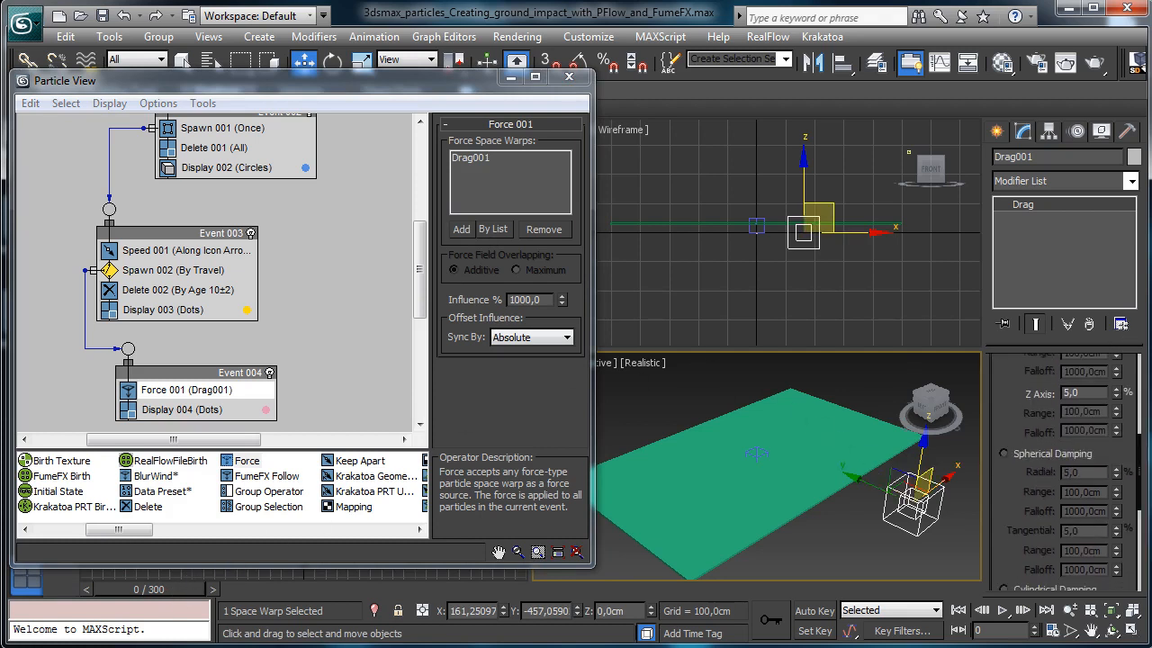
{"action": "double_click", "coordinate": [1086, 393]}
{"action": "key", "text": "Return"}
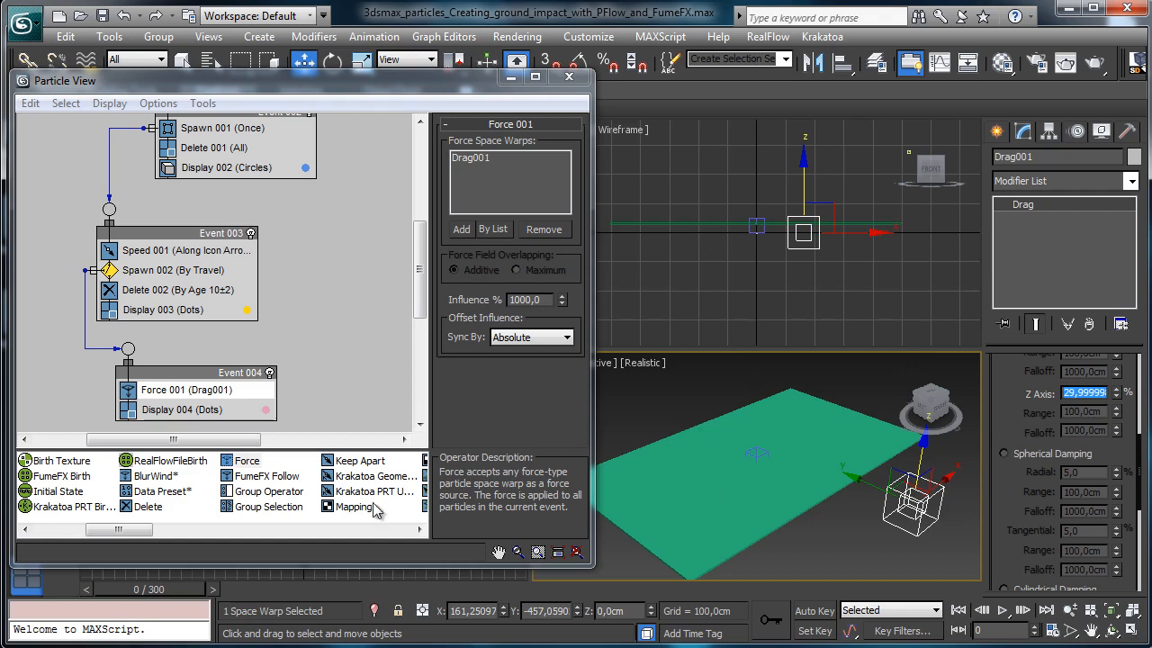
{"action": "left_click_drag", "start_coordinate": [154, 594], "coordinate": [541, 547]}
{"action": "key", "text": "w"}
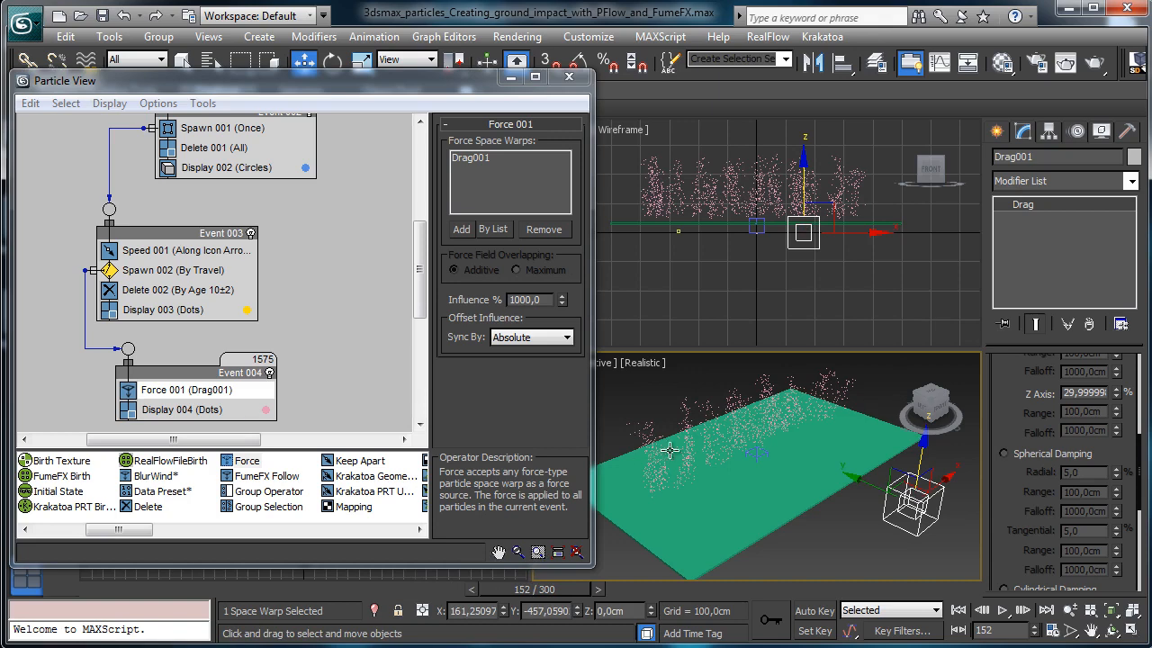
{"action": "left_click", "coordinate": [115, 585]}
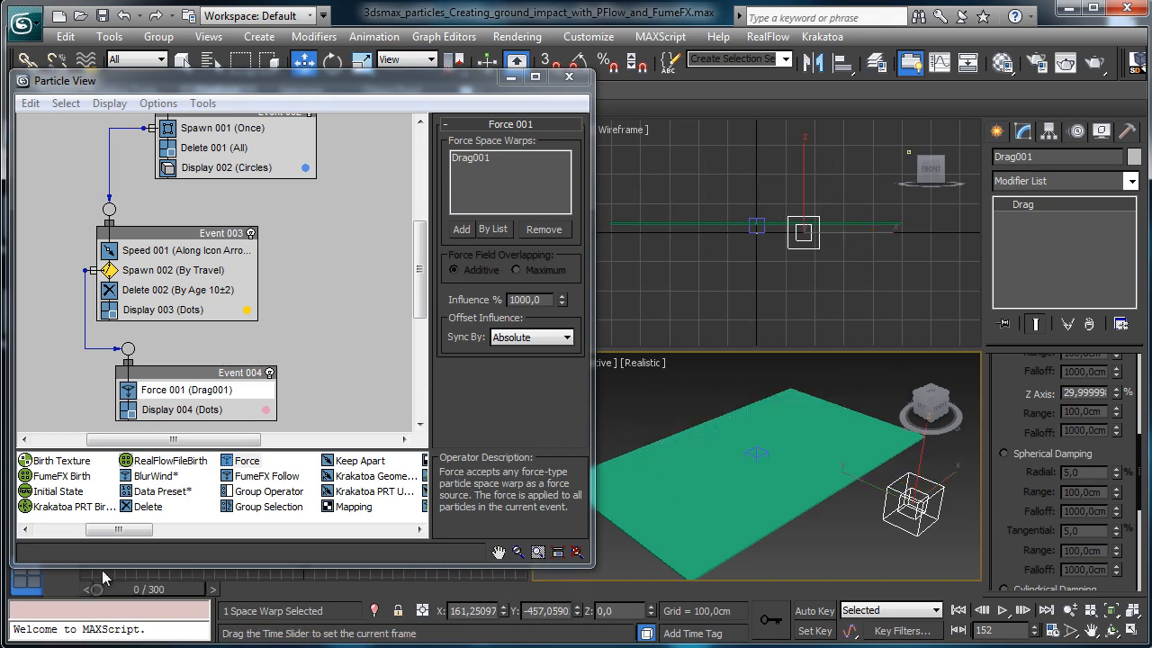
Step: Paste an instance of Delete 002 between Force 001 and Display 004 in Event 004, and scrub the animation before returning to frame 0
{"action": "left_click", "coordinate": [149, 290]}
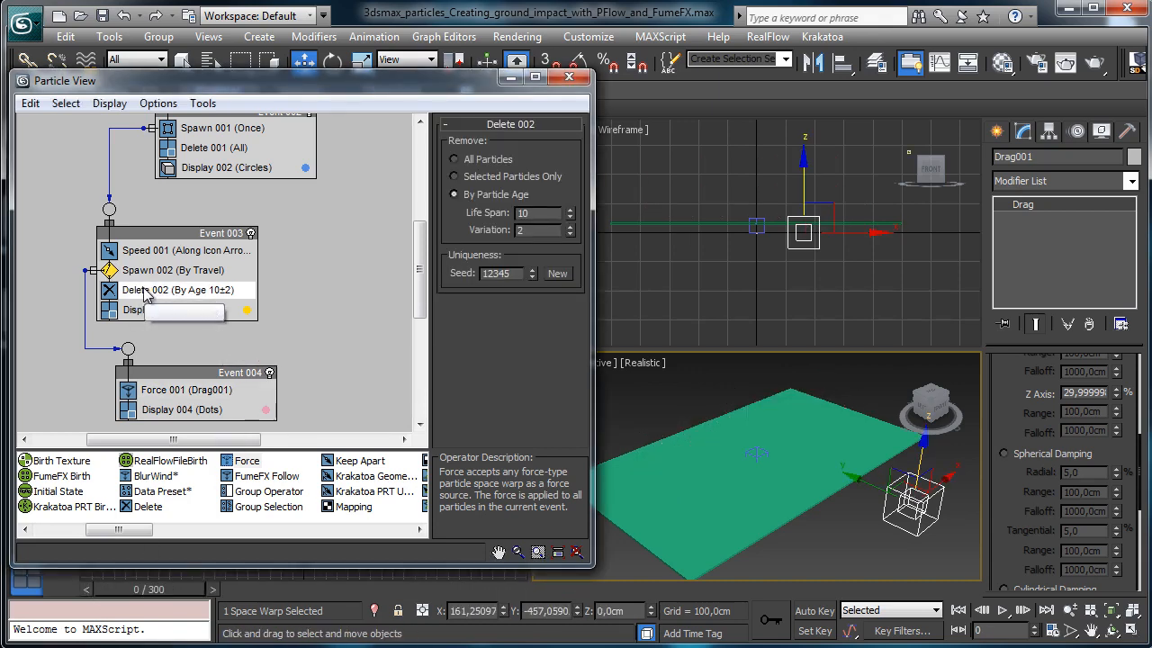
{"action": "right_click", "coordinate": [147, 288]}
{"action": "left_click", "coordinate": [186, 432]}
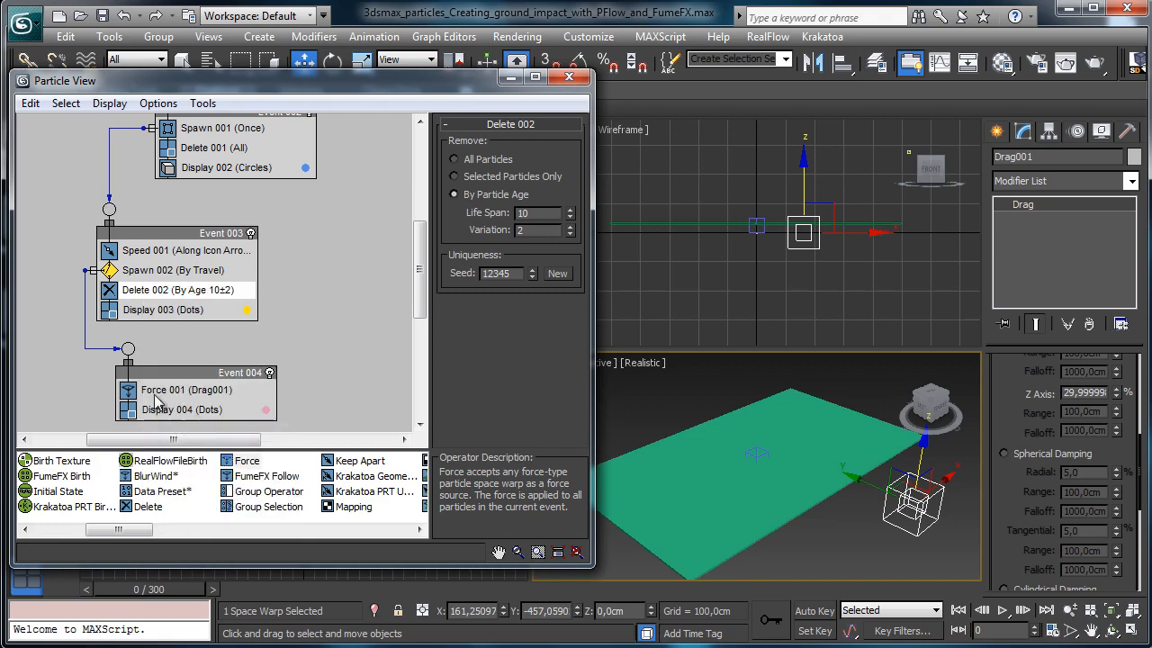
{"action": "right_click", "coordinate": [171, 410]}
{"action": "left_click", "coordinate": [216, 582]}
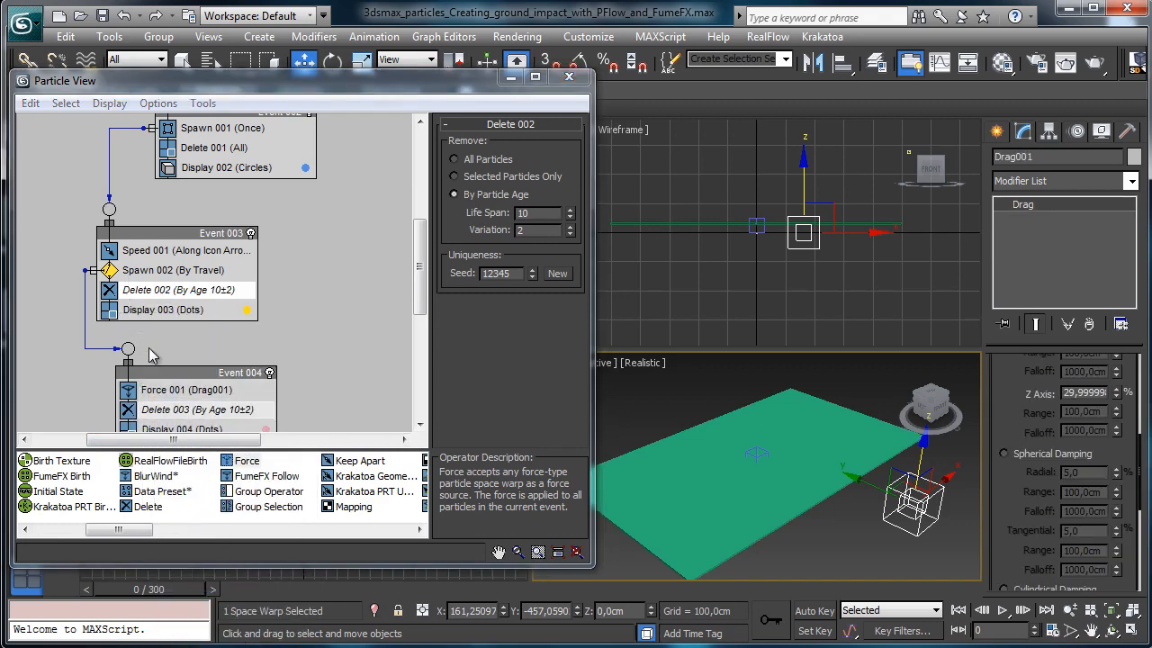
{"action": "left_click_drag", "start_coordinate": [153, 595], "coordinate": [402, 579]}
{"action": "key", "text": "w"}
{"action": "left_click", "coordinate": [102, 589]}
Step: Examine PF_Impact's emission and integration step settings, and nudge Event 004 to a slightly lower position in the flow
{"action": "left_click_drag", "start_coordinate": [420, 261], "coordinate": [419, 173]}
{"action": "left_click", "coordinate": [51, 169]}
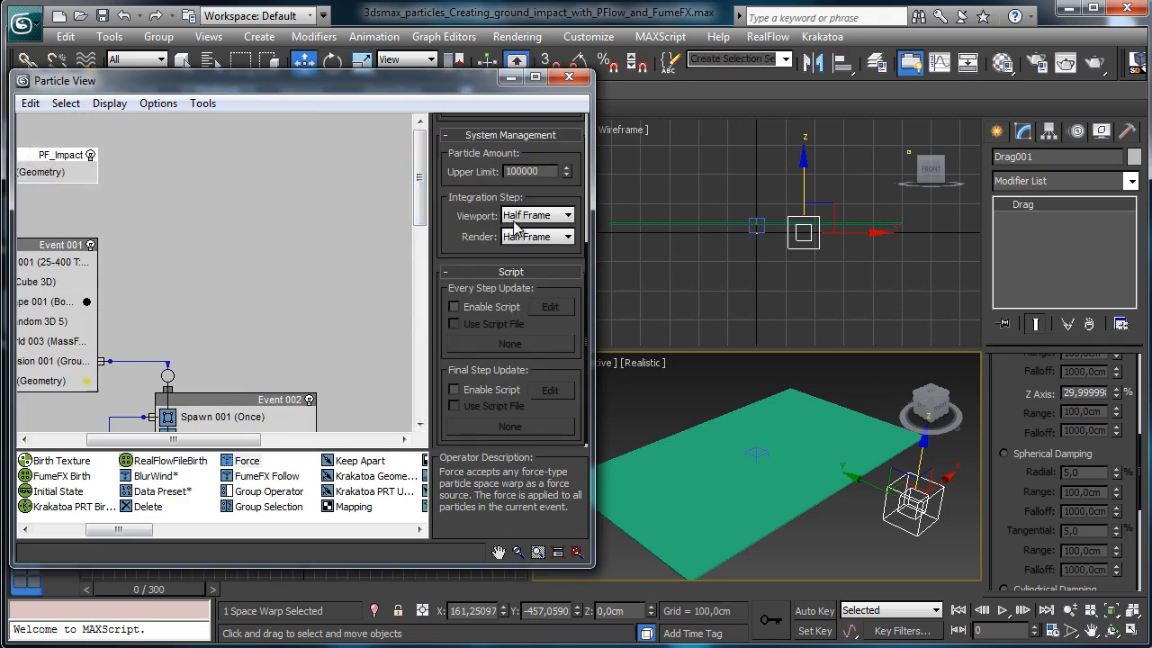
{"action": "left_click_drag", "start_coordinate": [447, 216], "coordinate": [457, 389]}
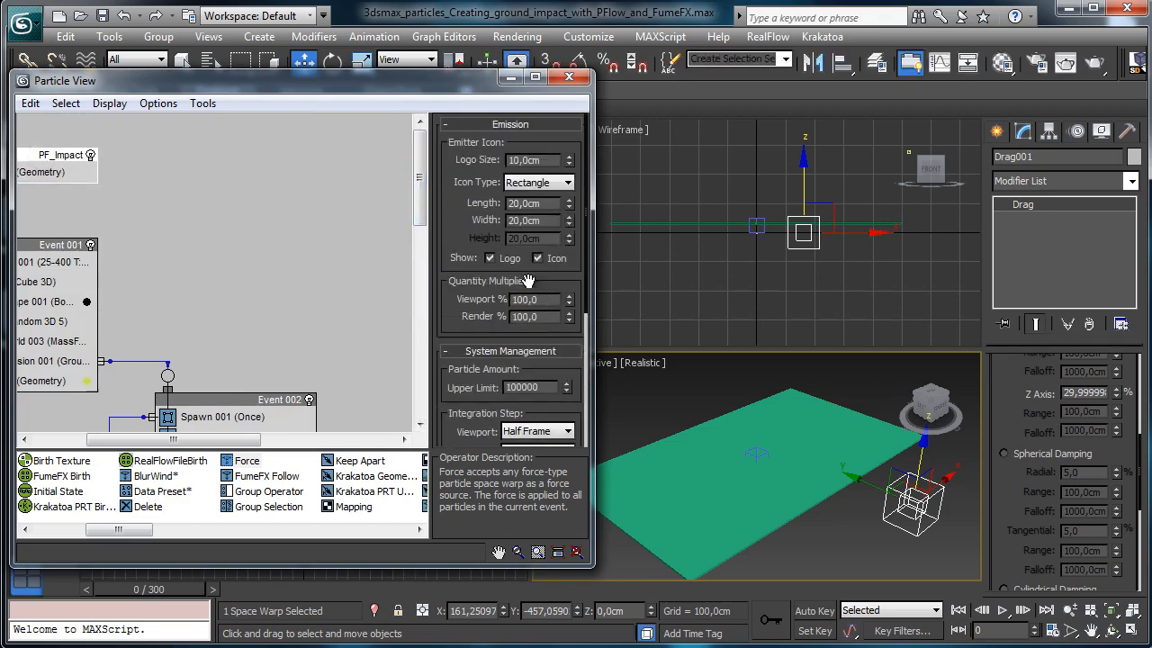
{"action": "left_click_drag", "start_coordinate": [419, 177], "coordinate": [419, 317]}
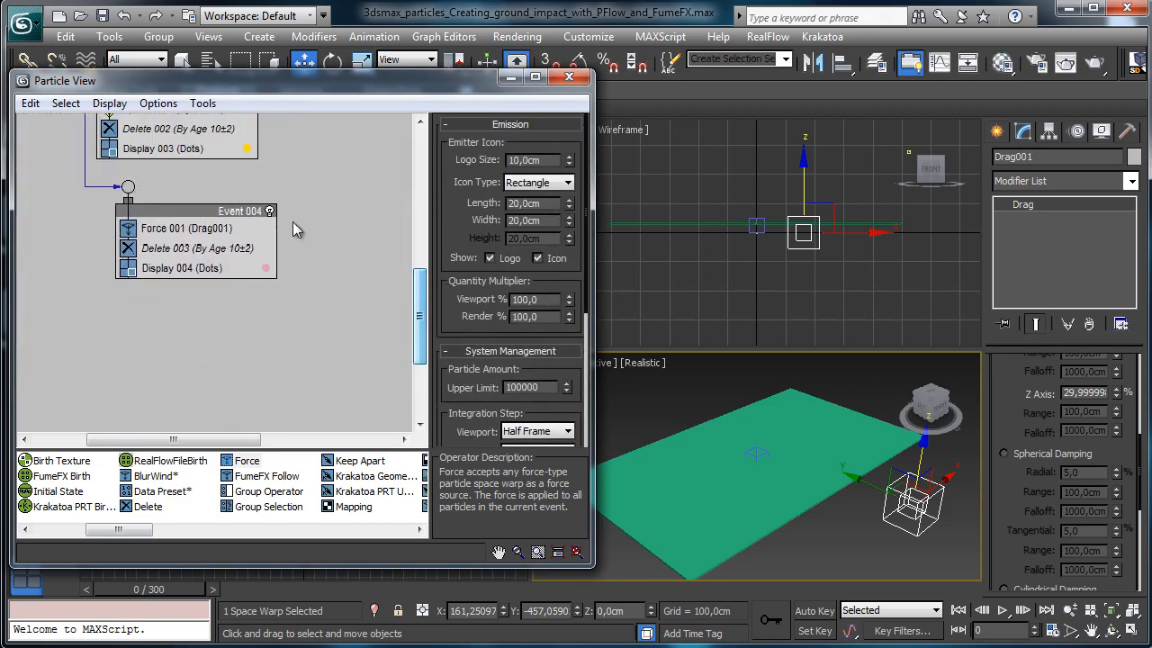
{"action": "left_click_drag", "start_coordinate": [227, 212], "coordinate": [228, 230]}
{"action": "scroll", "coordinate": [403, 286], "scroll_direction": "up", "scroll_amount": 3}
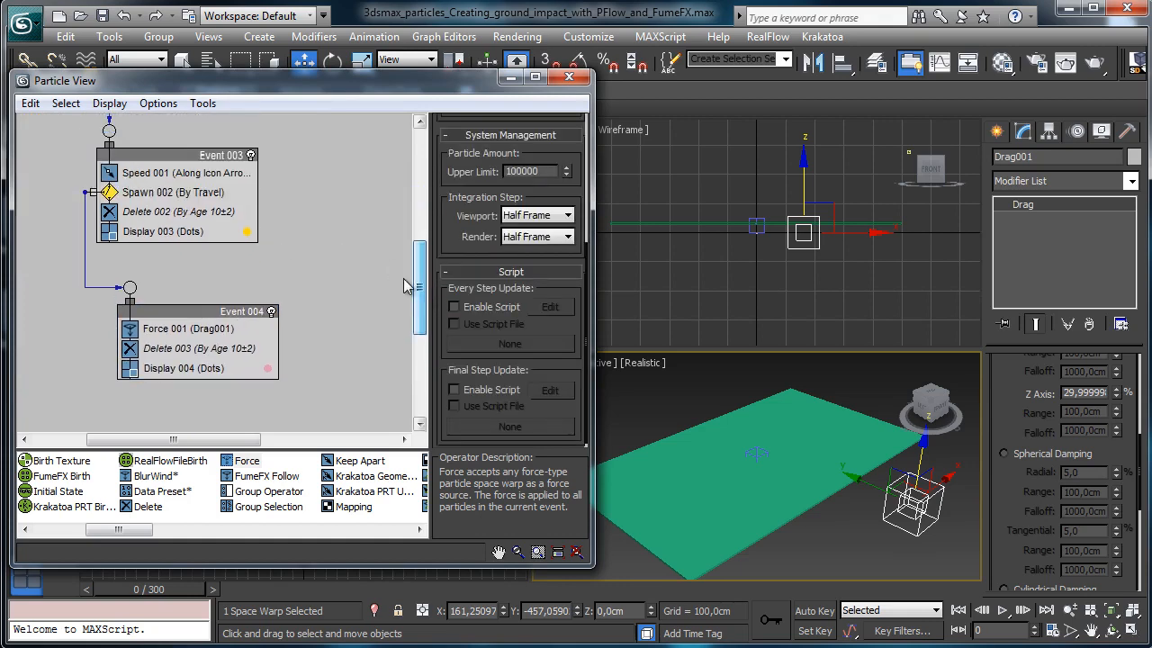
Step: Set Drag001's Z Axis linear damping to 40%, check it by scrubbing, and save the scene at frame 0
{"action": "left_click", "coordinate": [180, 329]}
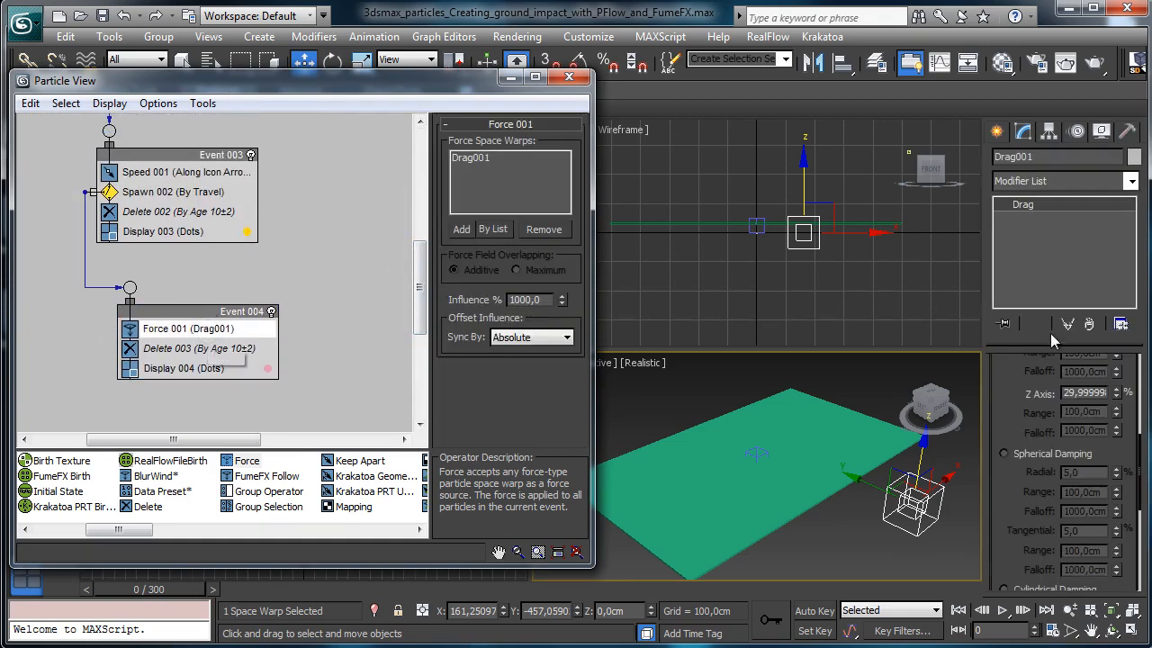
{"action": "double_click", "coordinate": [1085, 392]}
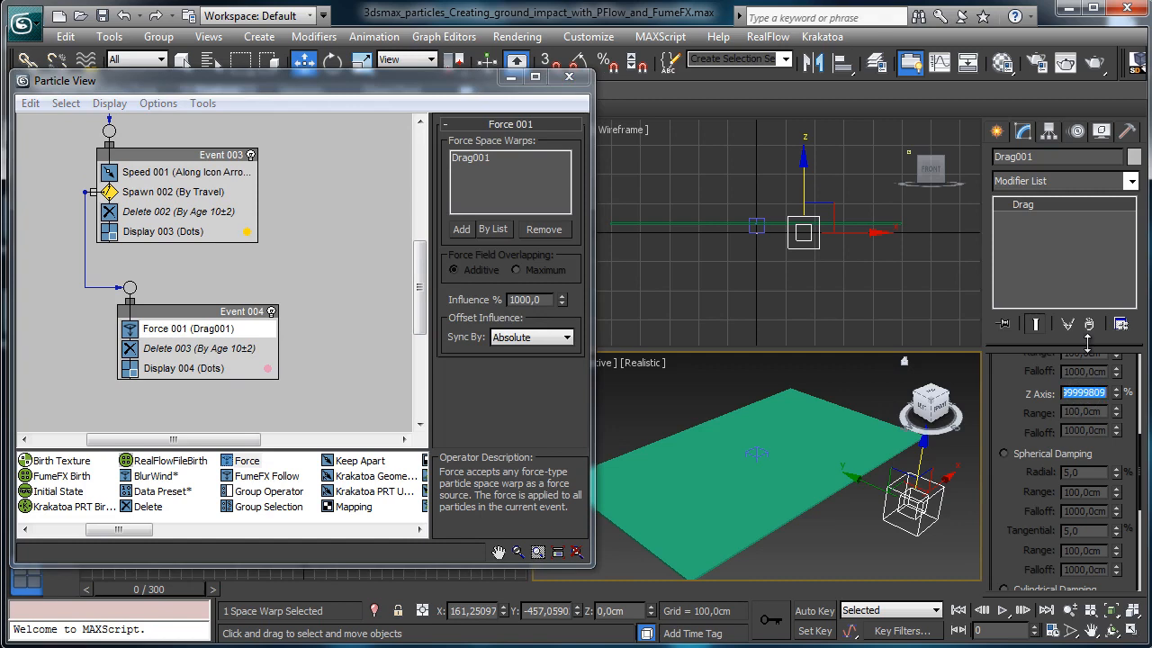
{"action": "type", "text": "40"}
{"action": "left_click_drag", "start_coordinate": [167, 588], "coordinate": [452, 560]}
{"action": "key", "text": "w"}
{"action": "key", "text": "Home"}
{"action": "key", "text": "ctrl+s"}
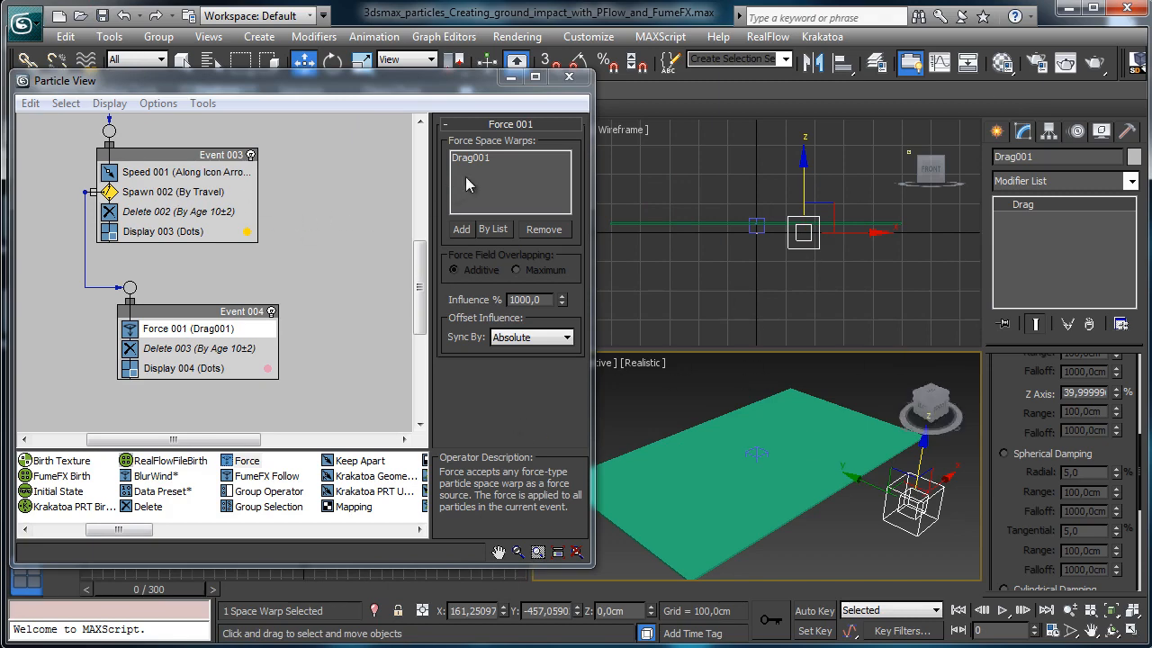
Step: Paste a copy of Spawn 001 directly below it in Event 002, and move the copy's output to the event's opposite side
{"action": "mouse_move", "coordinate": [420, 258]}
{"action": "left_mouse_down"}
{"action": "mouse_move", "coordinate": [423, 194]}
{"action": "mouse_move", "coordinate": [429, 243]}
{"action": "left_mouse_up"}
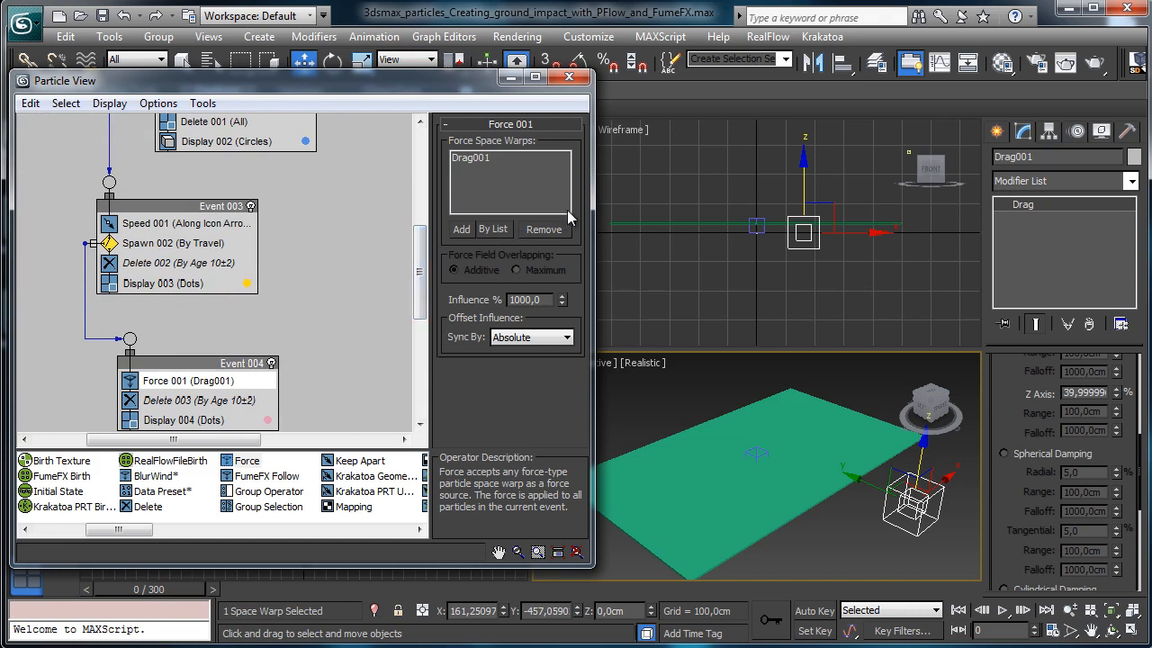
{"action": "left_click_drag", "start_coordinate": [416, 290], "coordinate": [420, 227]}
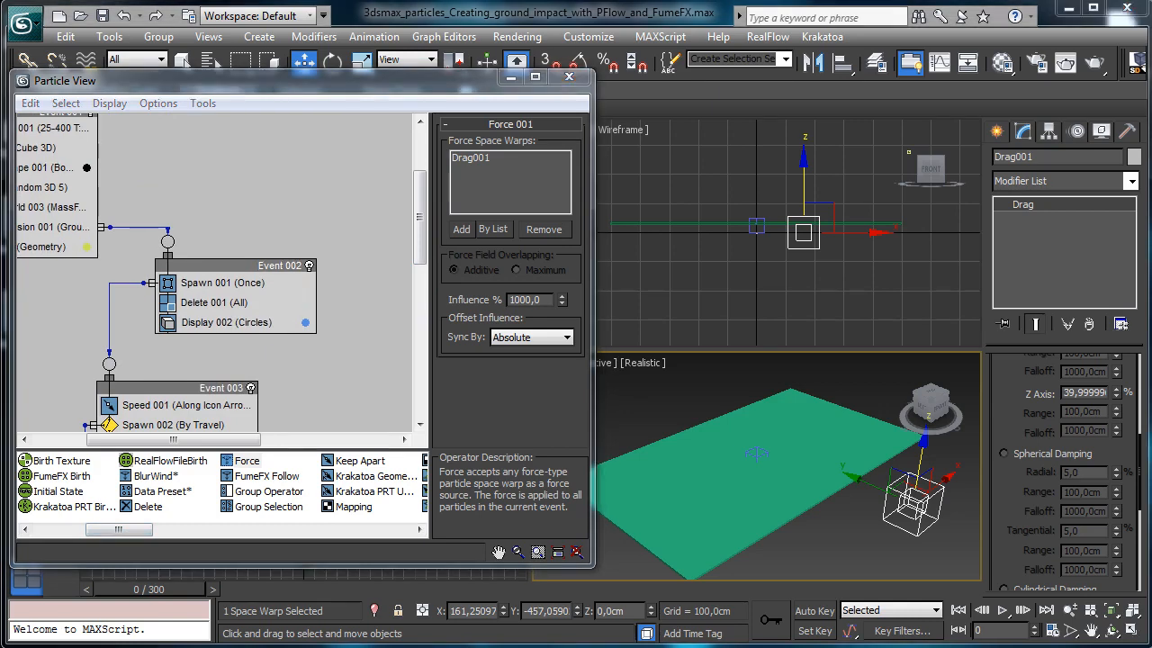
{"action": "left_click", "coordinate": [216, 286]}
{"action": "right_click", "coordinate": [217, 288]}
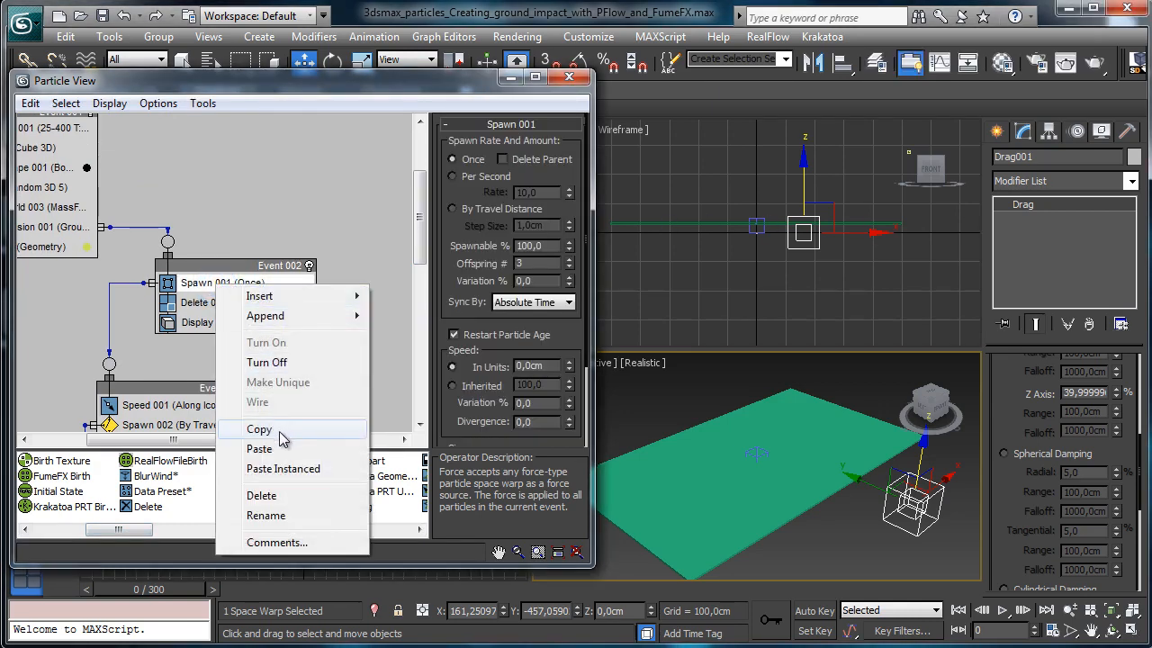
{"action": "left_click", "coordinate": [290, 432]}
{"action": "right_click", "coordinate": [239, 304]}
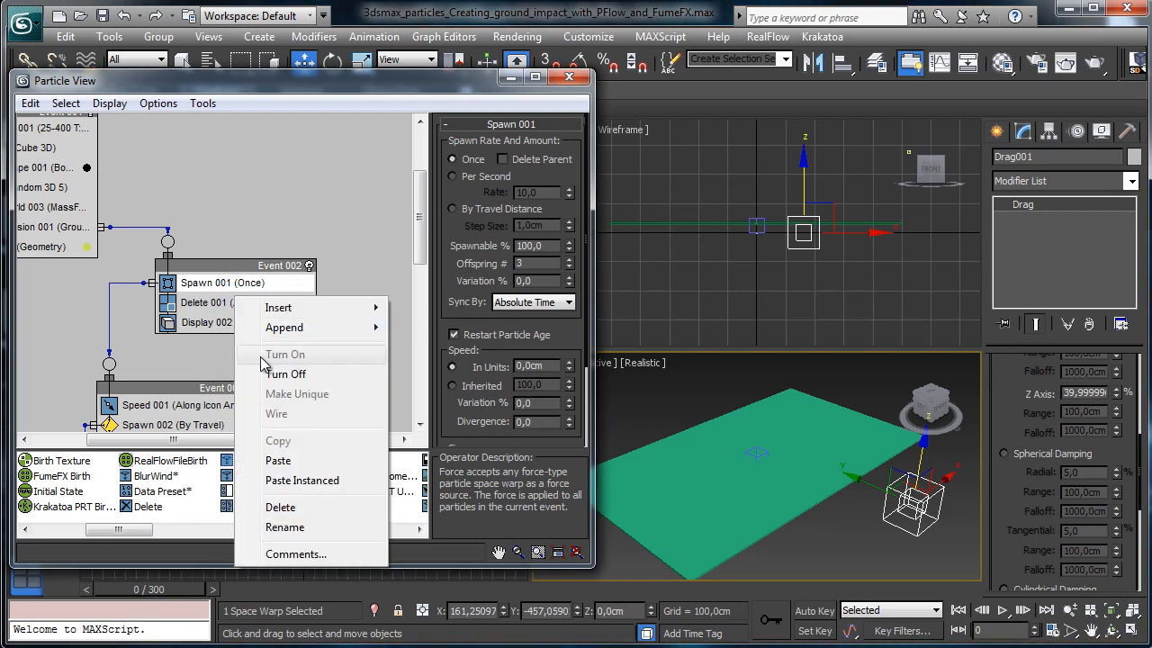
{"action": "left_click", "coordinate": [283, 458]}
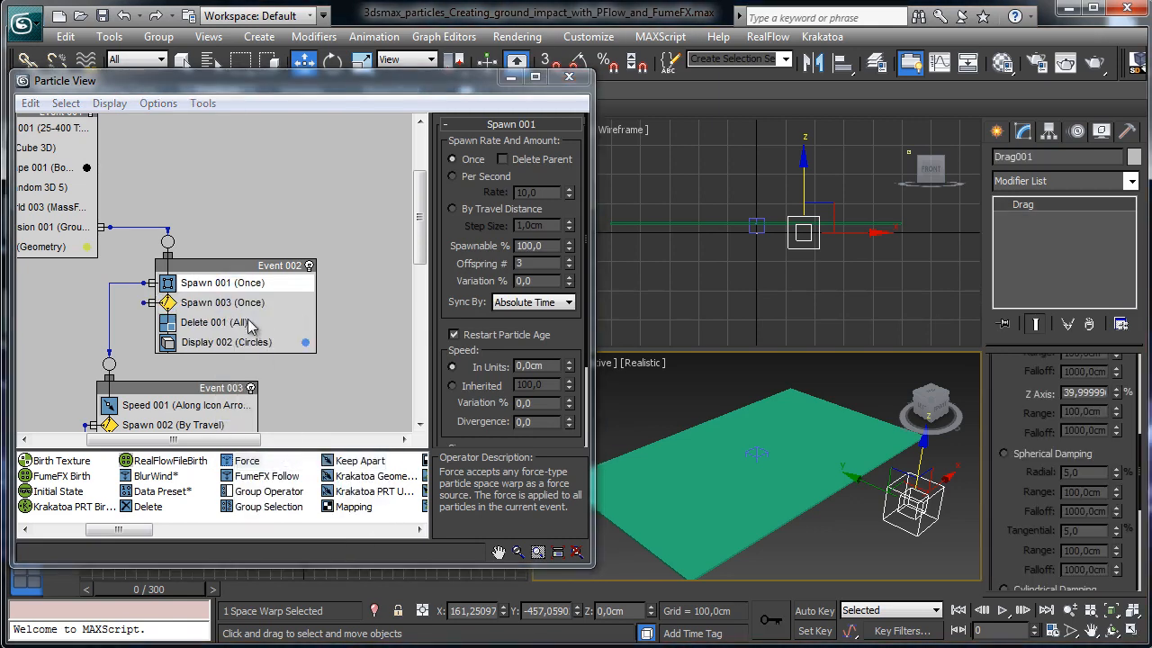
{"action": "left_click", "coordinate": [150, 302]}
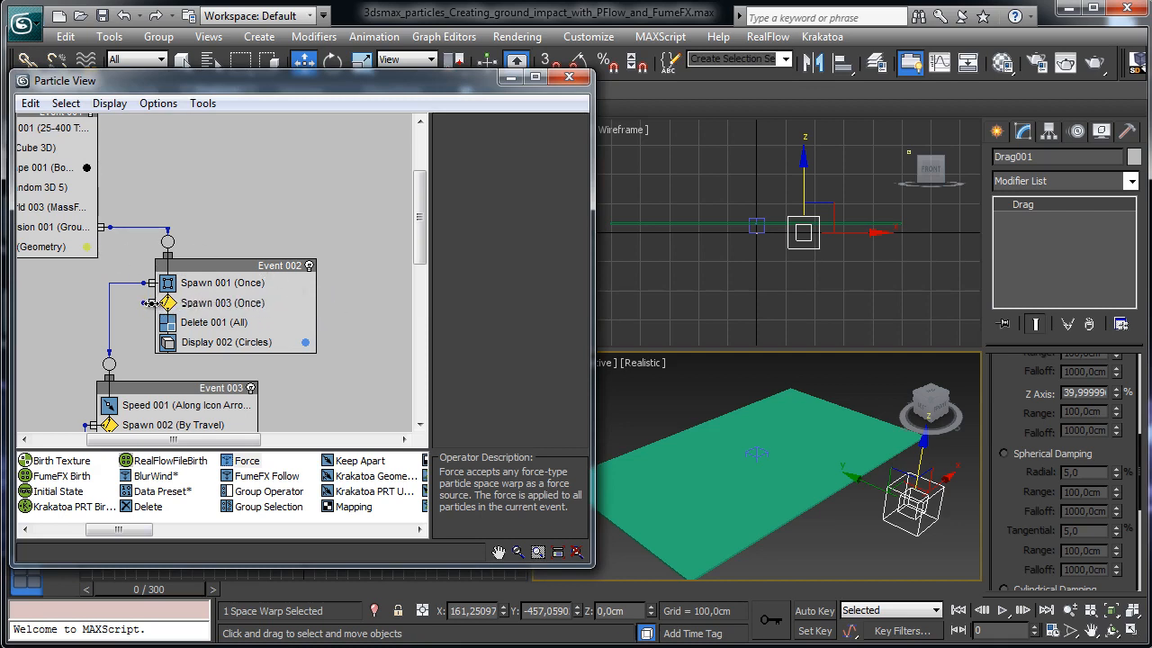
{"action": "left_click_drag", "start_coordinate": [229, 300], "coordinate": [332, 304]}
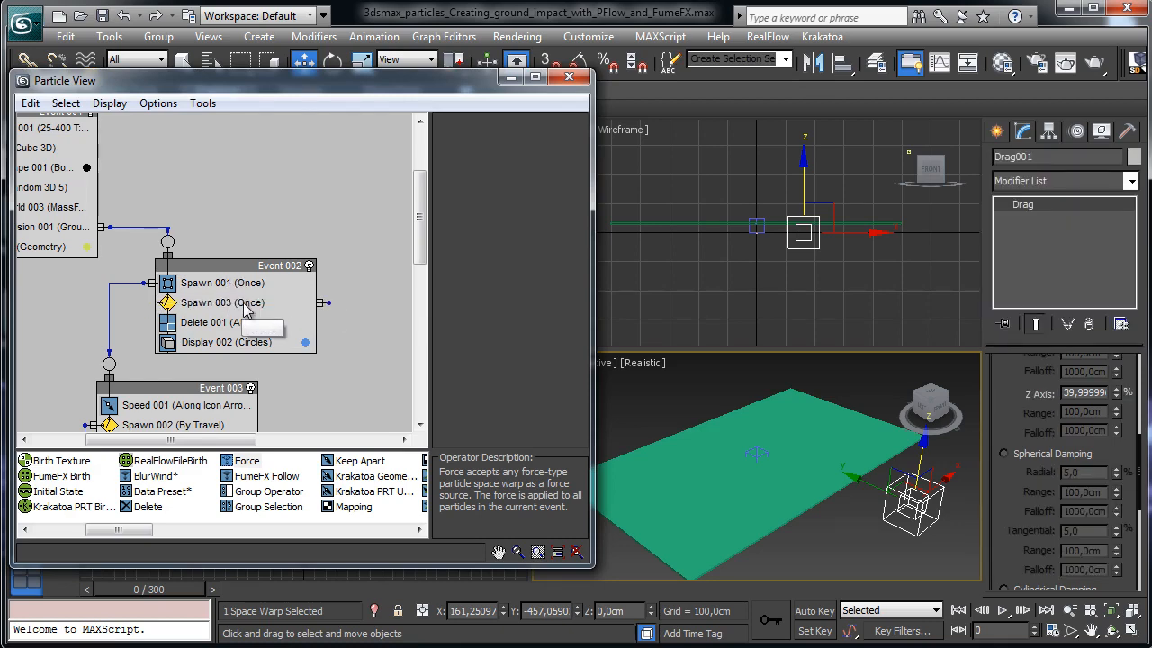
Step: Set Spawn 003's Offspring count to 7 with a Variation of 35%
{"action": "left_click", "coordinate": [275, 303]}
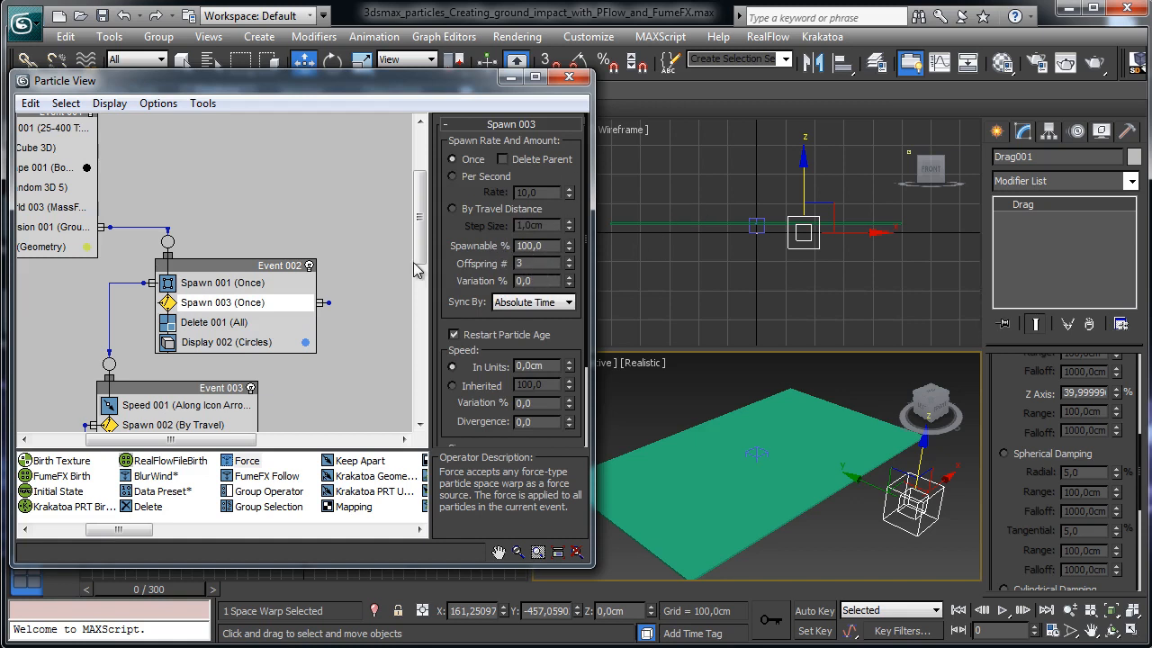
{"action": "double_click", "coordinate": [522, 263]}
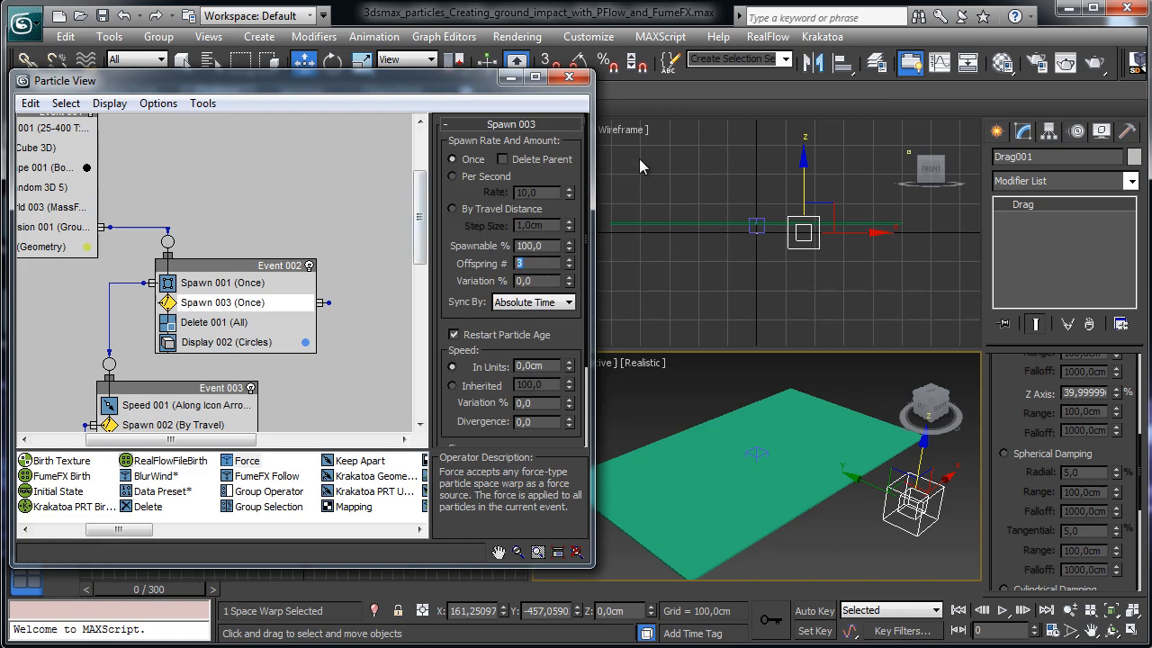
{"action": "double_click", "coordinate": [538, 280]}
{"action": "type", "text": "35"}
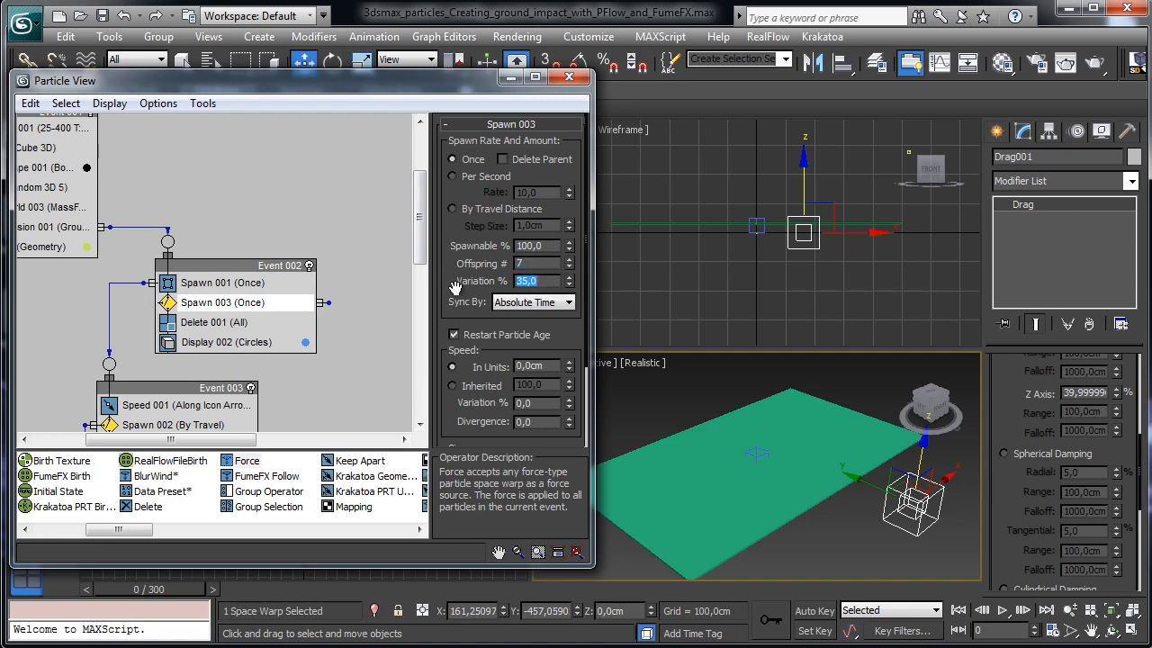
Step: Turn off Restart Particle Age for Spawn 003, and set its Speed to 100 cm with 50% Variation and 90 Divergence
{"action": "left_click_drag", "start_coordinate": [445, 288], "coordinate": [445, 200]}
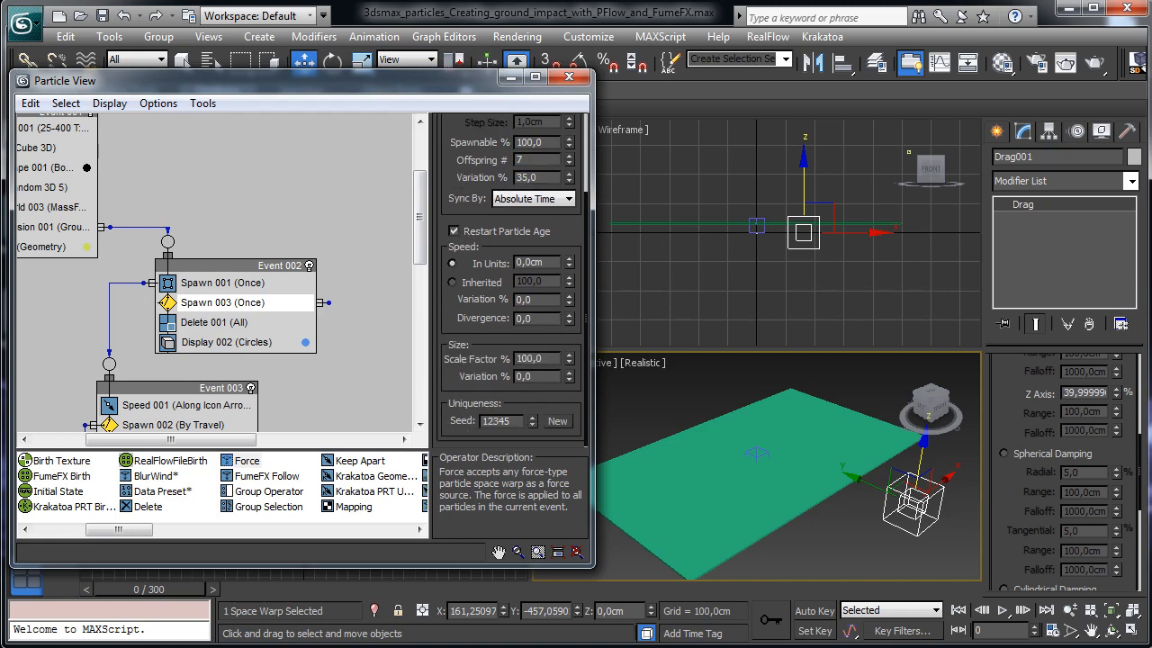
{"action": "left_click", "coordinate": [477, 231]}
{"action": "left_click", "coordinate": [546, 262]}
{"action": "type", "text": "100"}
{"action": "key", "text": "Return"}
{"action": "left_click", "coordinate": [531, 319]}
{"action": "type", "text": "90"}
{"action": "left_click", "coordinate": [540, 299]}
{"action": "type", "text": "50"}
{"action": "key", "text": "Return"}
Step: Create a new event with a Display operator beside Event 003, and wire Spawn 003's output to it
{"action": "left_click_drag", "start_coordinate": [420, 216], "coordinate": [419, 232]}
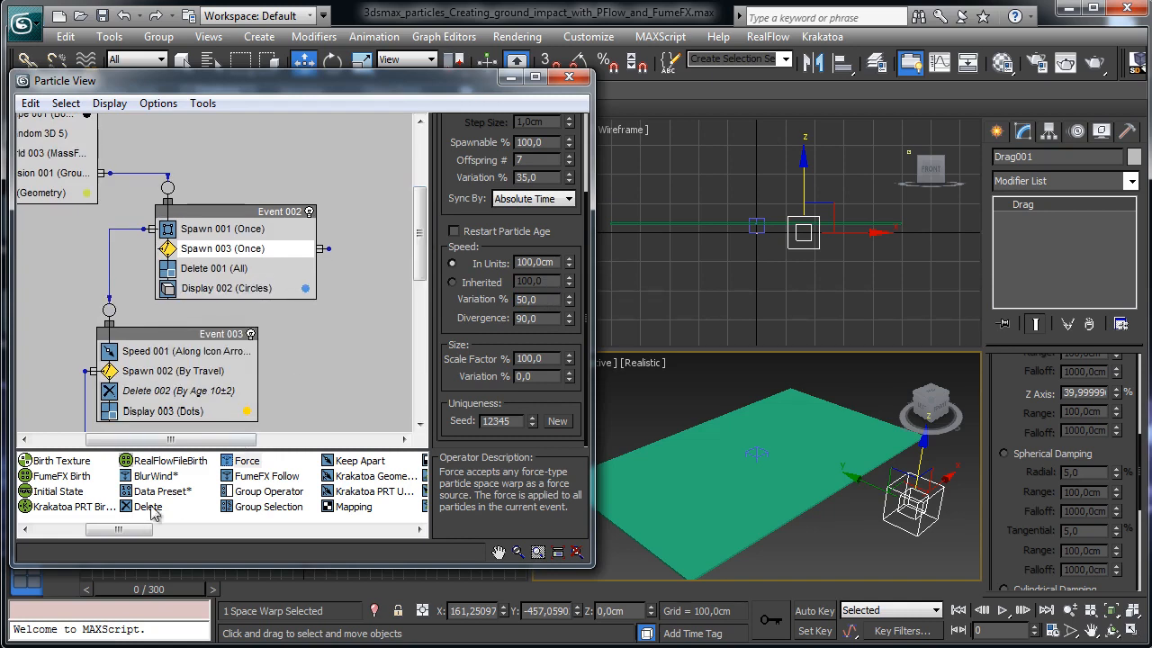
{"action": "left_click_drag", "start_coordinate": [133, 531], "coordinate": [387, 540]}
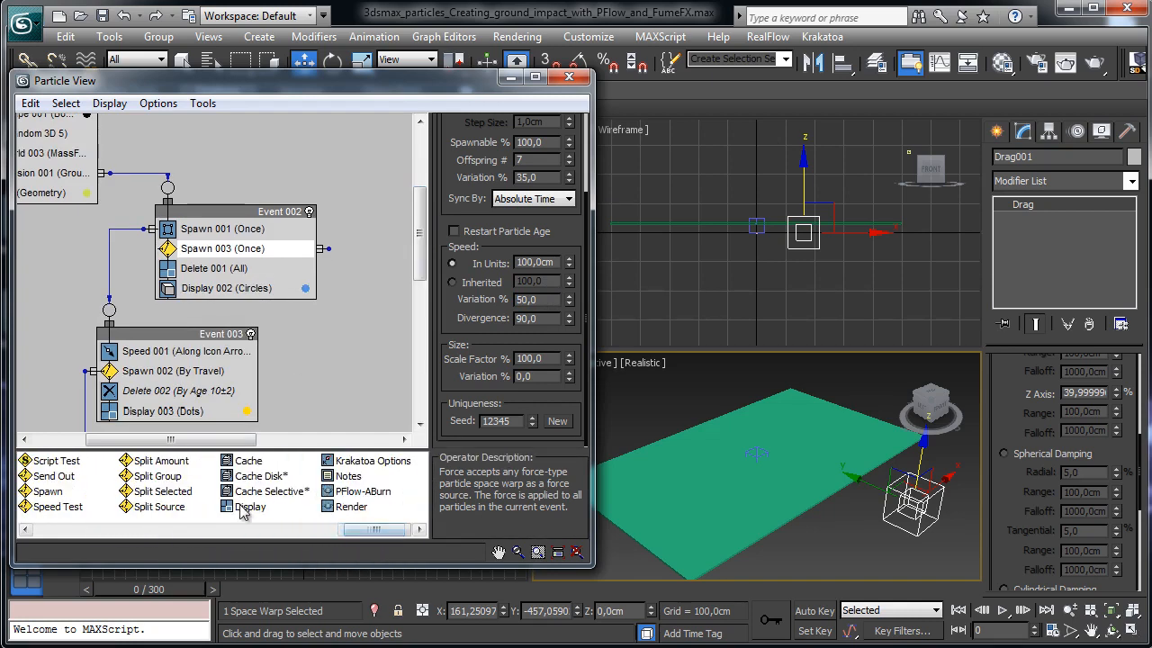
{"action": "left_click_drag", "start_coordinate": [242, 507], "coordinate": [365, 334]}
{"action": "left_click_drag", "start_coordinate": [322, 249], "coordinate": [373, 308]}
{"action": "left_click_drag", "start_coordinate": [193, 439], "coordinate": [236, 439]}
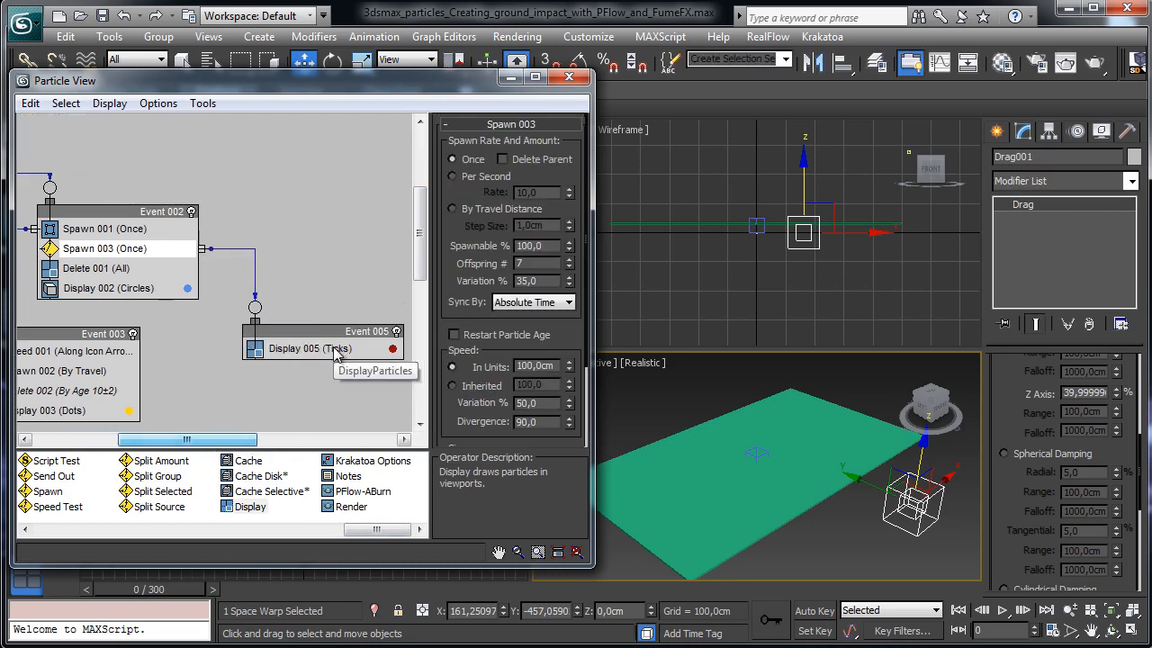
Step: Change Display 005's particle color to cyan, and scrub to about frame 122 before returning to frame 0
{"action": "left_click", "coordinate": [347, 349]}
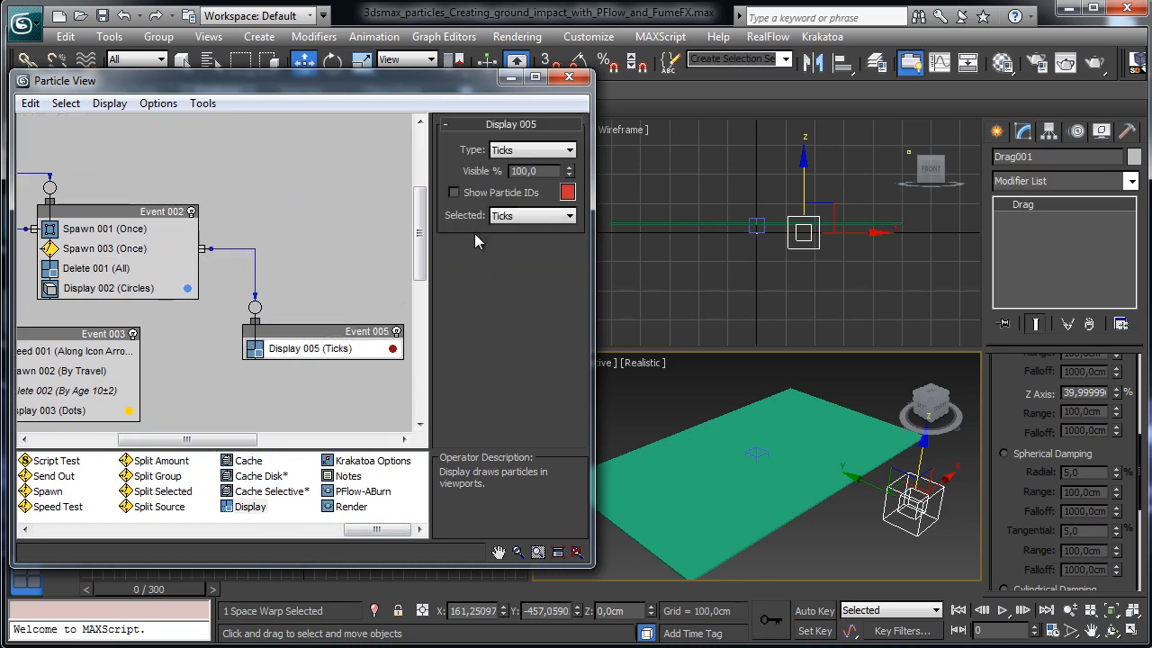
{"action": "left_click", "coordinate": [567, 192]}
{"action": "left_click_drag", "start_coordinate": [365, 38], "coordinate": [359, 15]}
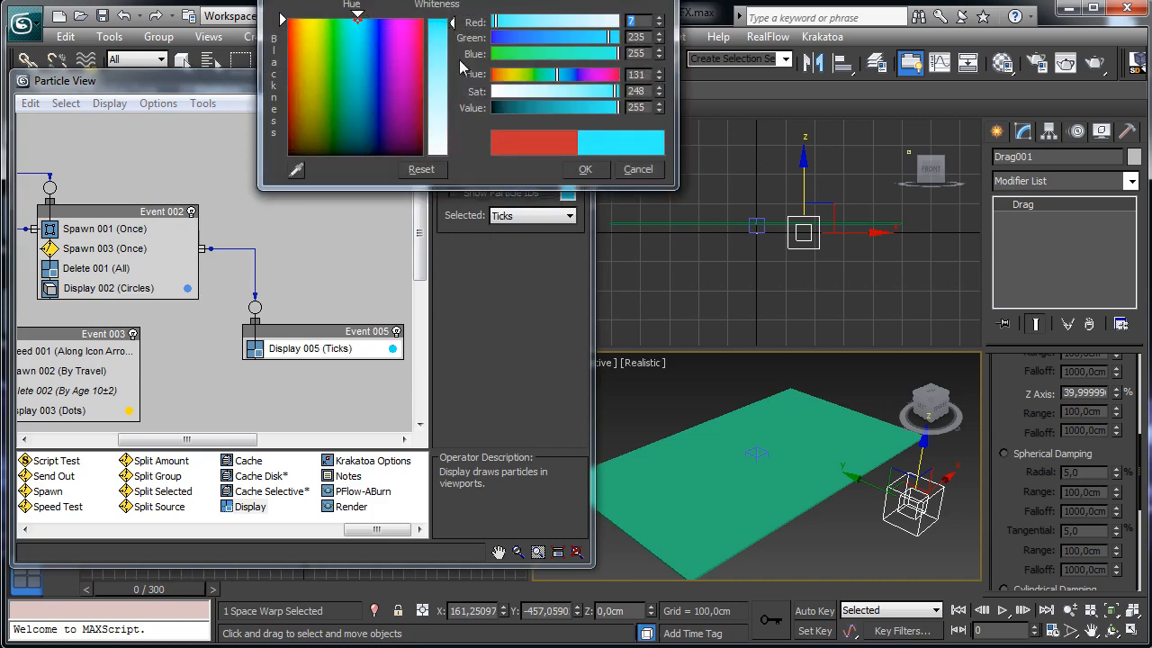
{"action": "left_click", "coordinate": [586, 169]}
{"action": "left_click_drag", "start_coordinate": [177, 588], "coordinate": [489, 582]}
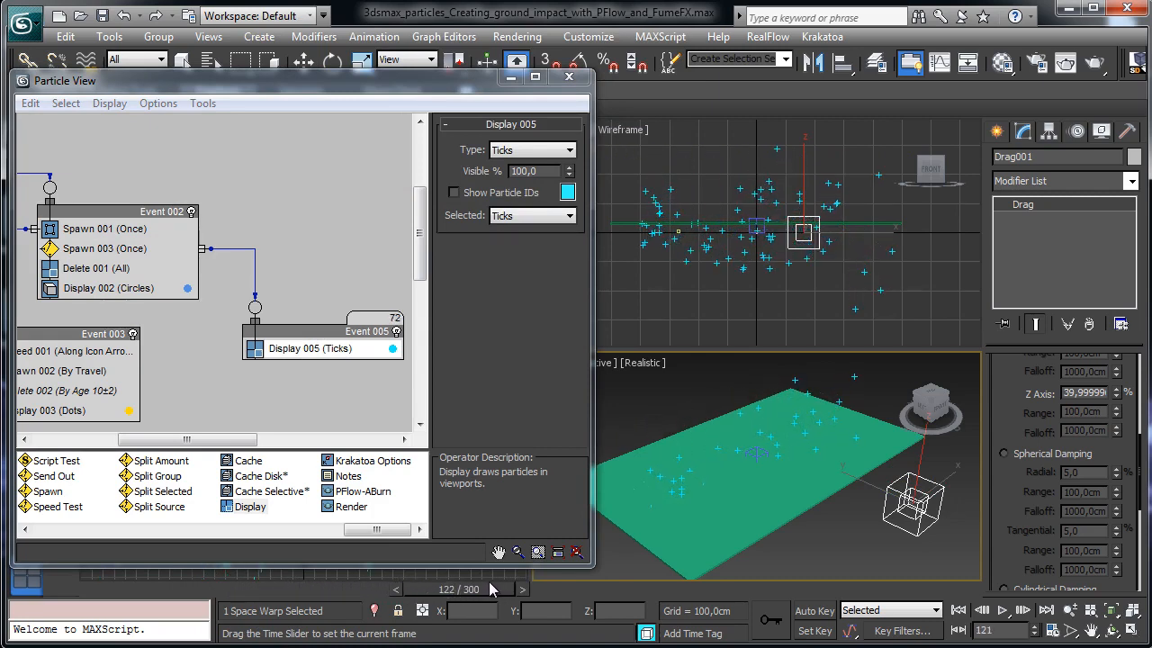
{"action": "key", "text": "w"}
{"action": "left_click", "coordinate": [103, 585]}
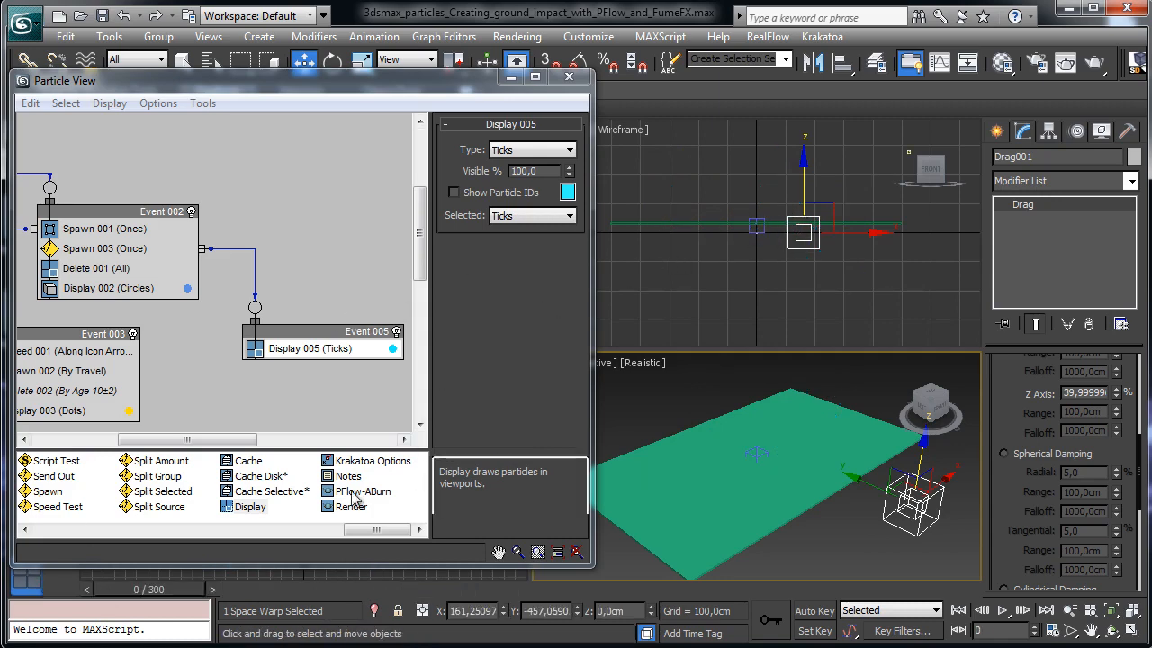
Step: Add a Speed operator above Display 005 in Event 005, and set its Direction to Icon Center Out
{"action": "left_click_drag", "start_coordinate": [373, 530], "coordinate": [270, 531]}
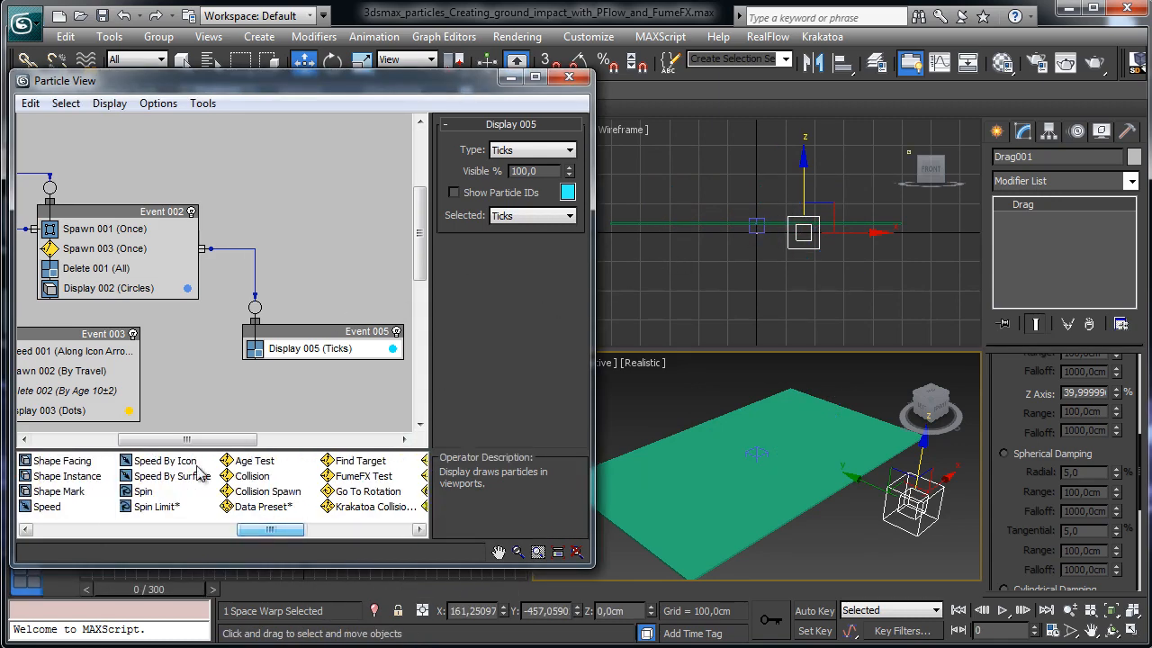
{"action": "left_click_drag", "start_coordinate": [47, 507], "coordinate": [328, 355]}
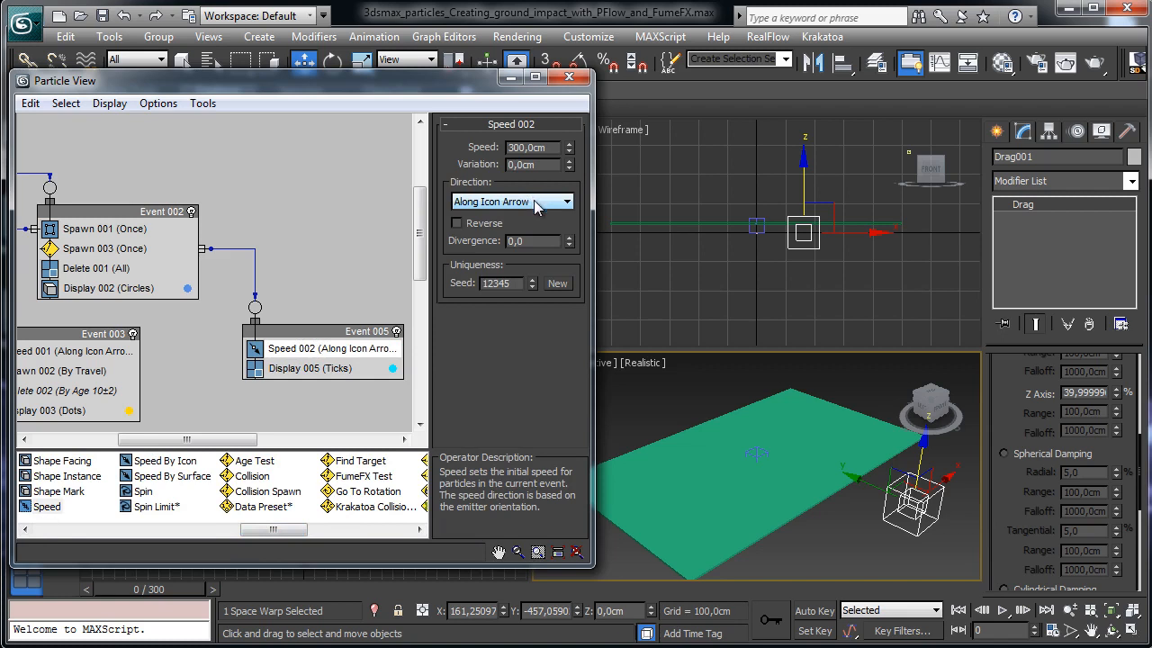
{"action": "left_click", "coordinate": [535, 202]}
{"action": "left_click", "coordinate": [518, 225]}
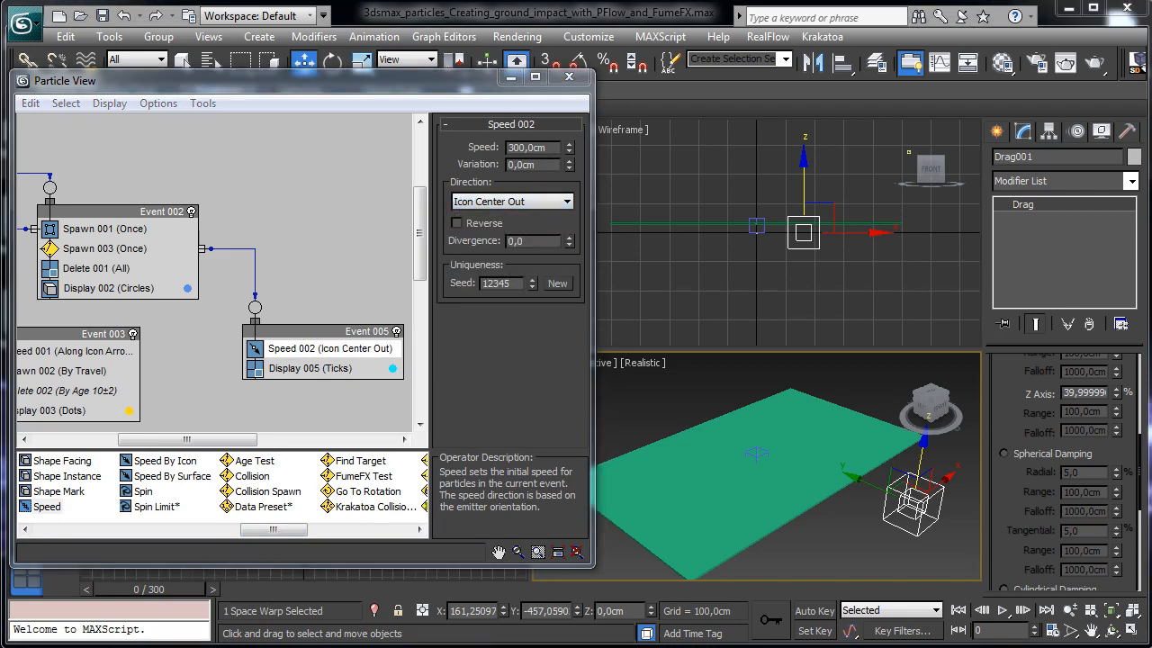
Step: Set Speed 002's Speed to 250 cm, Variation to 85 cm and Divergence to 150, and scrub the animation before returning to frame 0
{"action": "double_click", "coordinate": [535, 147]}
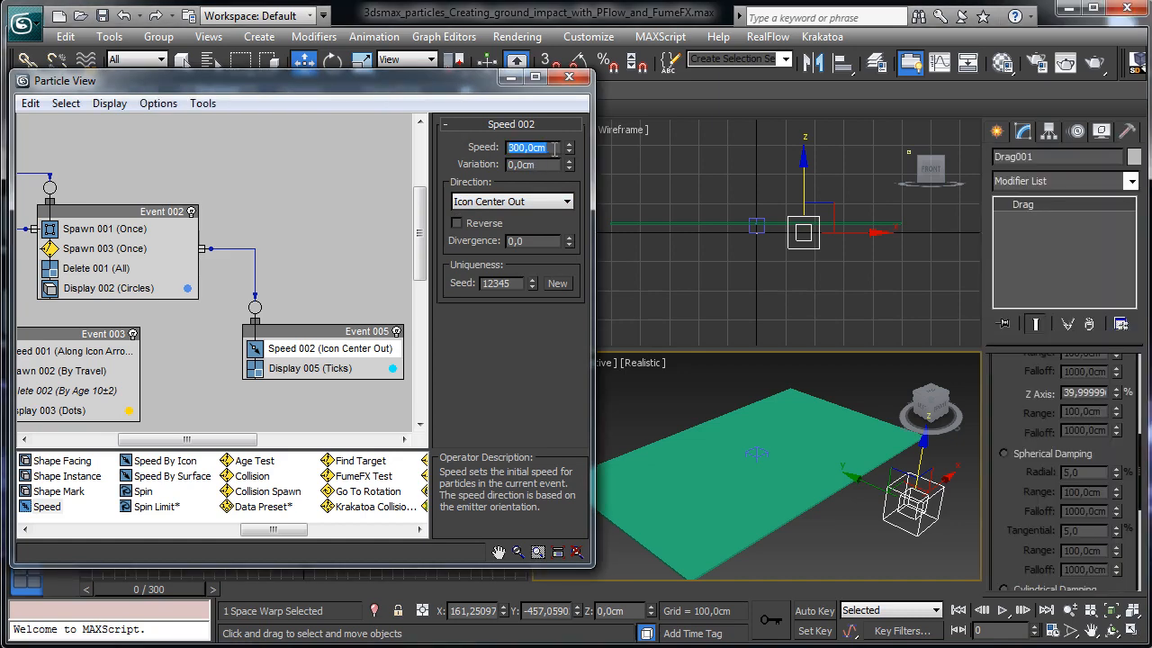
{"action": "type", "text": "250"}
{"action": "key", "text": "Return"}
{"action": "double_click", "coordinate": [546, 165]}
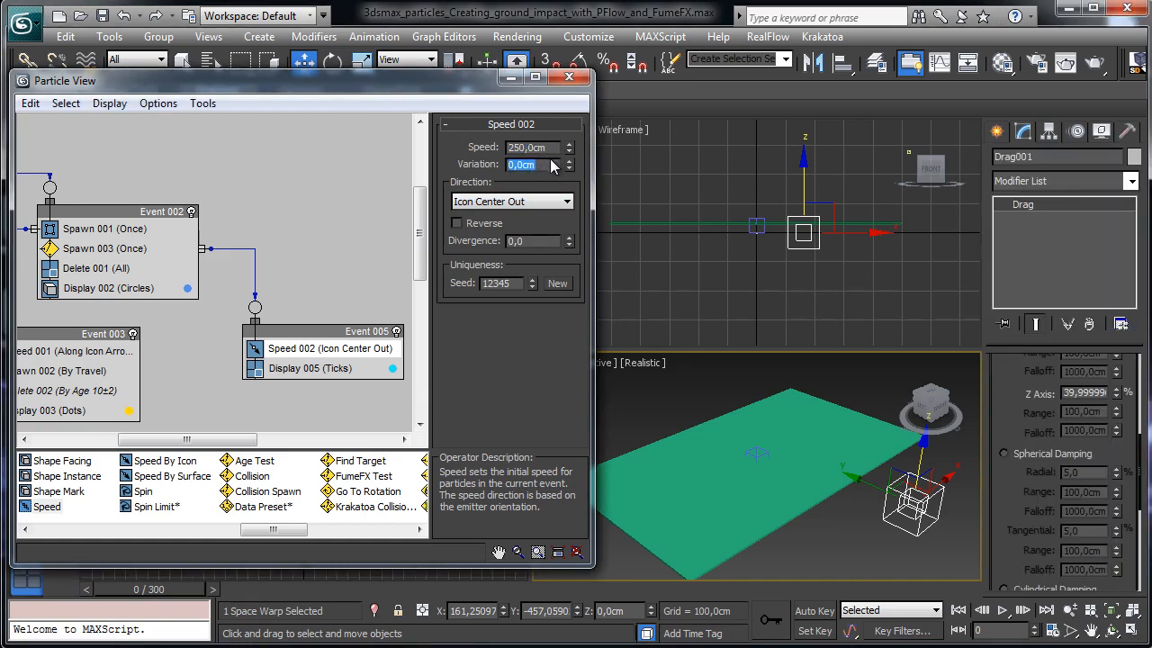
{"action": "type", "text": "85"}
{"action": "key", "text": "Return"}
{"action": "double_click", "coordinate": [537, 241]}
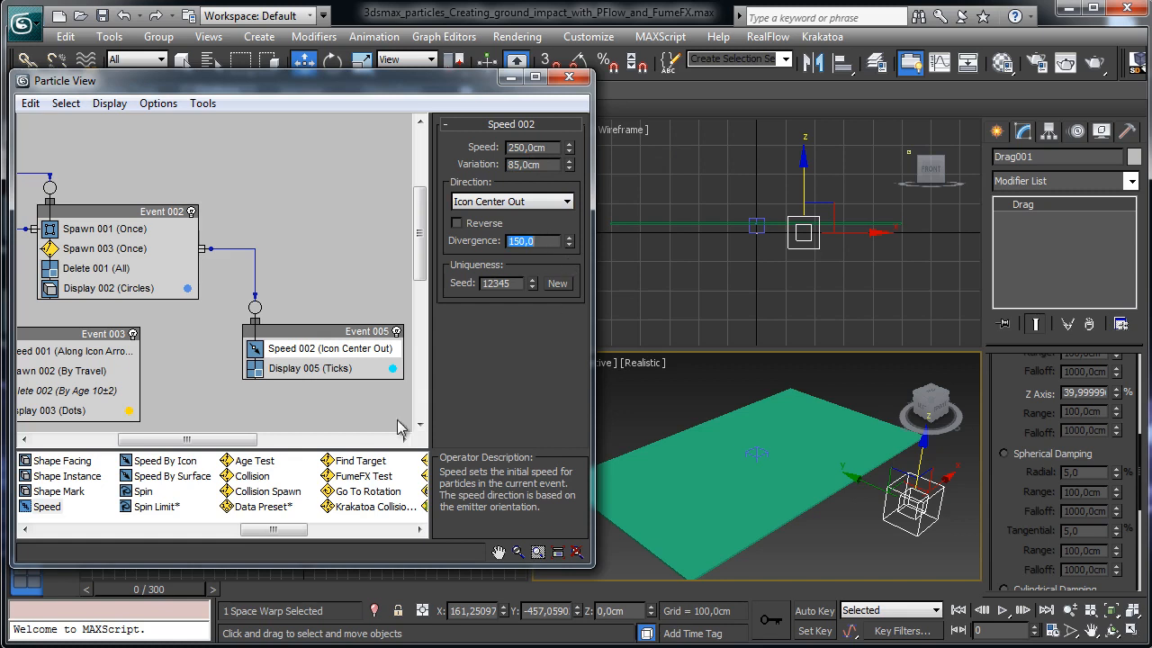
{"action": "left_click_drag", "start_coordinate": [124, 590], "coordinate": [431, 589]}
{"action": "key", "text": "w"}
{"action": "left_click", "coordinate": [125, 591]}
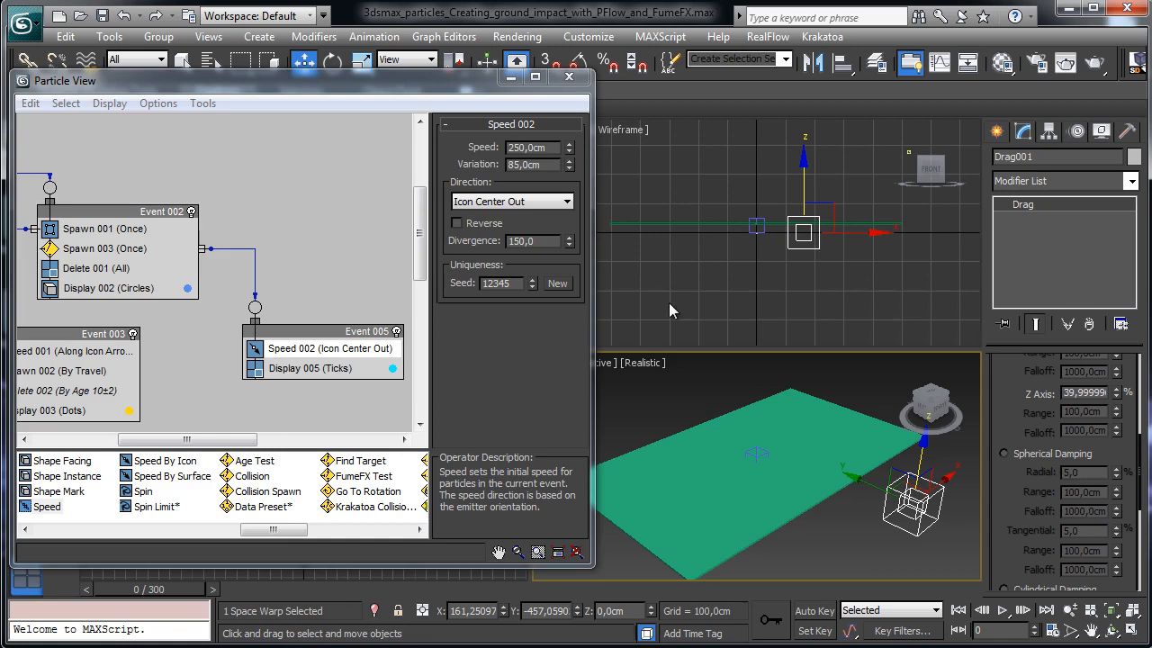
Step: Paste an instance of Delete 002 between Speed 002 and Display 005 in Event 005
{"action": "left_click", "coordinate": [70, 392]}
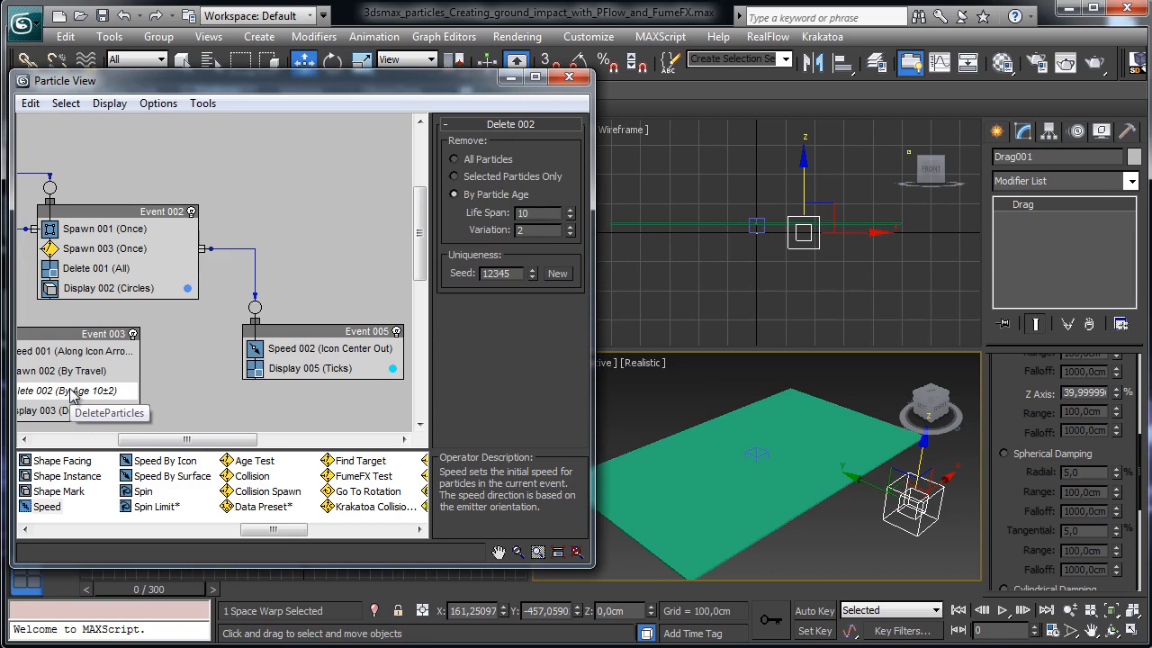
{"action": "right_click", "coordinate": [72, 396]}
{"action": "left_click", "coordinate": [99, 530]}
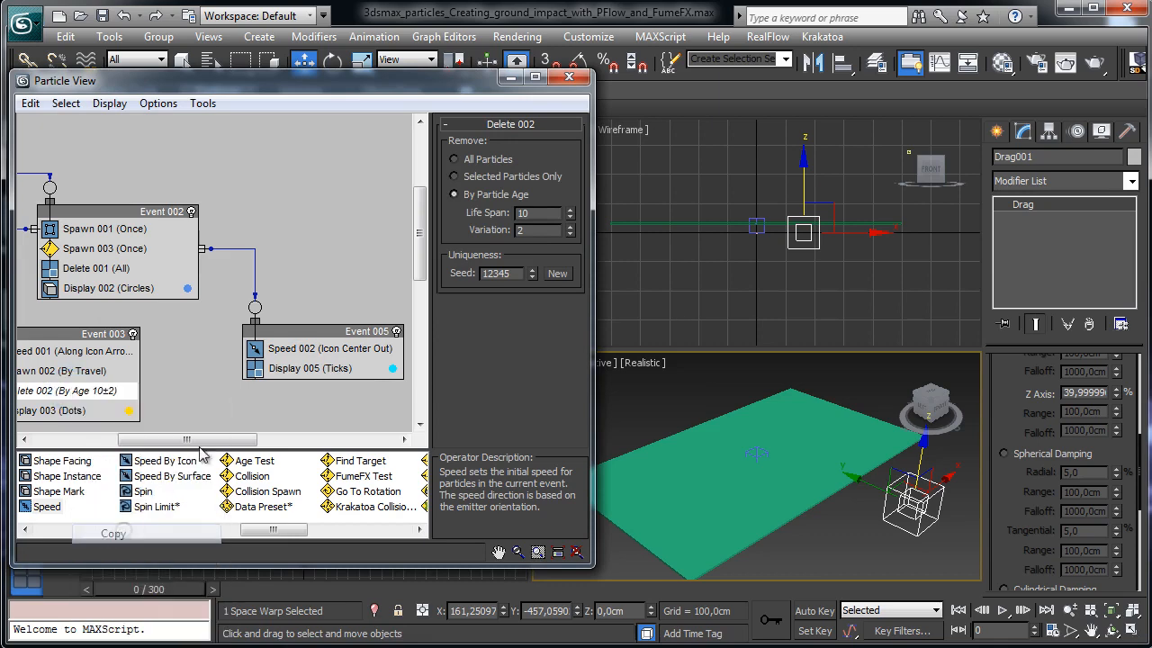
{"action": "right_click", "coordinate": [328, 367]}
{"action": "left_click", "coordinate": [387, 540]}
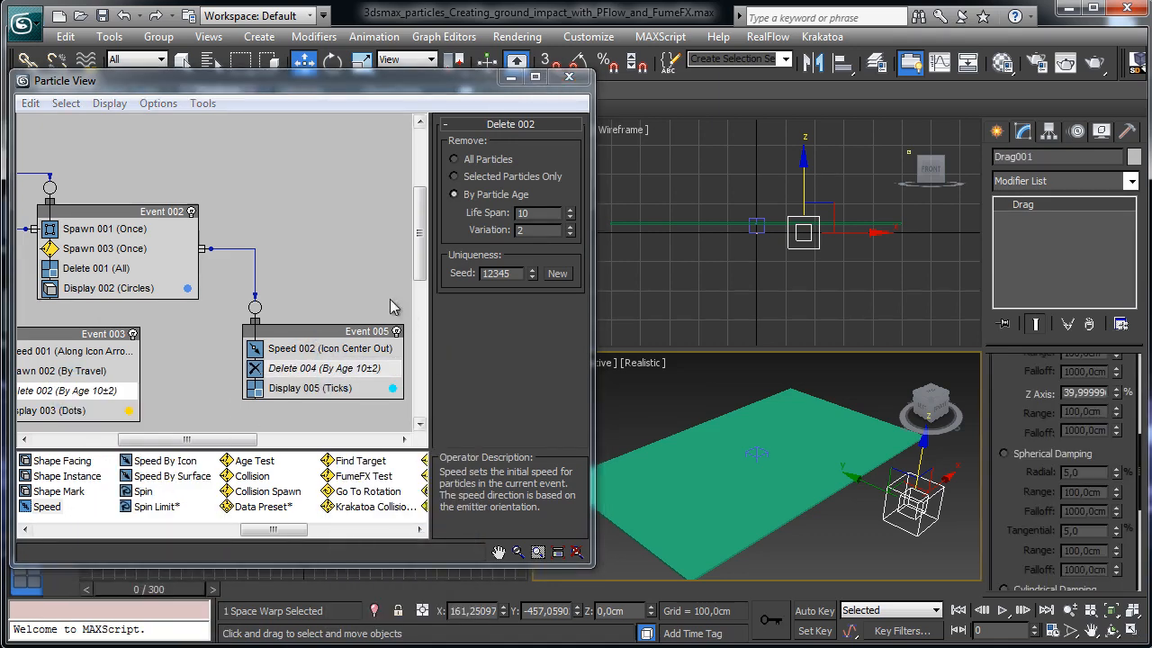
Step: Enable Restart Particle Age on Spawn 003 in Event 002, scrubbing the animation around the change before returning to frame 0
{"action": "left_click_drag", "start_coordinate": [116, 600], "coordinate": [362, 610]}
{"action": "key", "text": "w"}
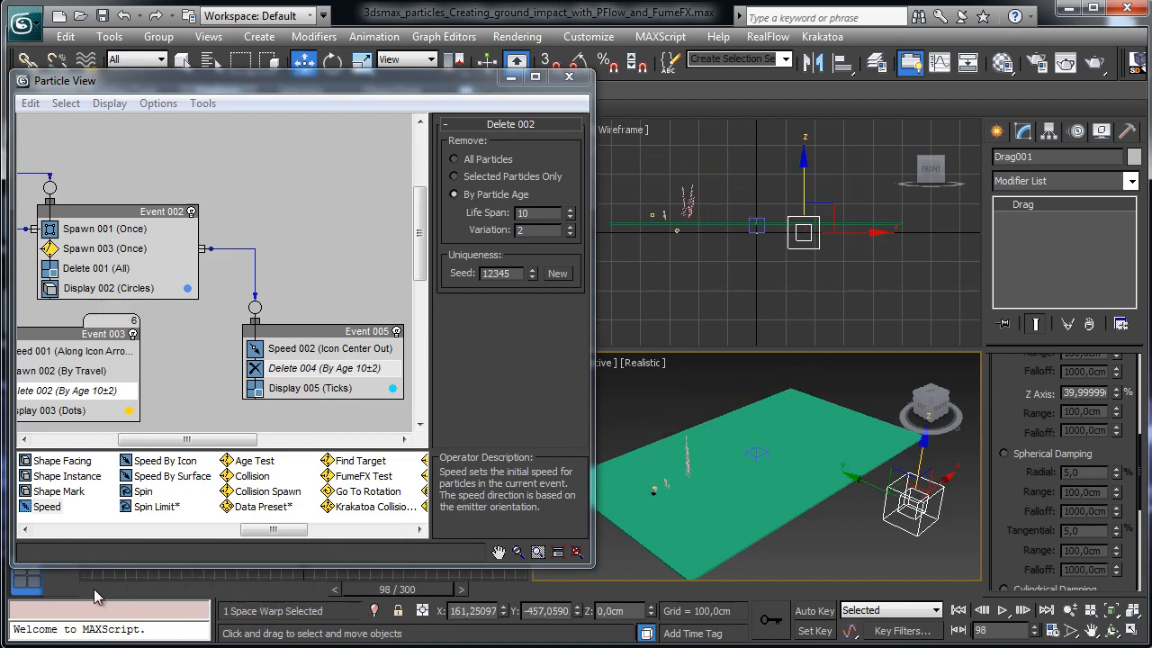
{"action": "left_click", "coordinate": [97, 597]}
{"action": "left_click", "coordinate": [126, 249]}
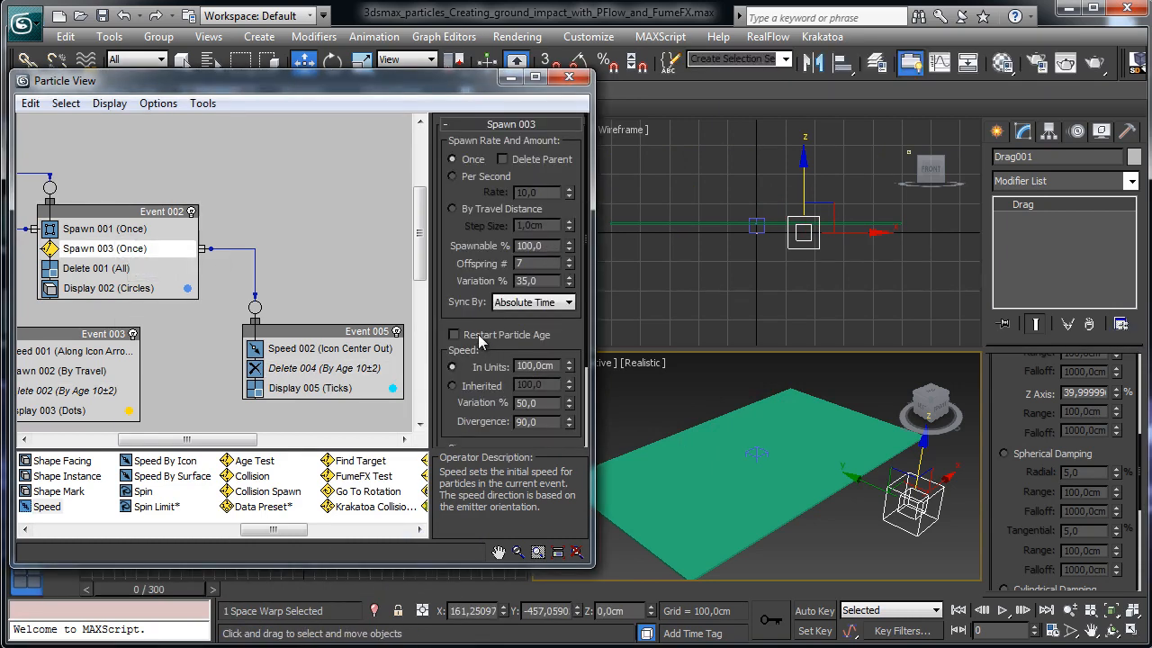
{"action": "left_click_drag", "start_coordinate": [173, 588], "coordinate": [56, 577]}
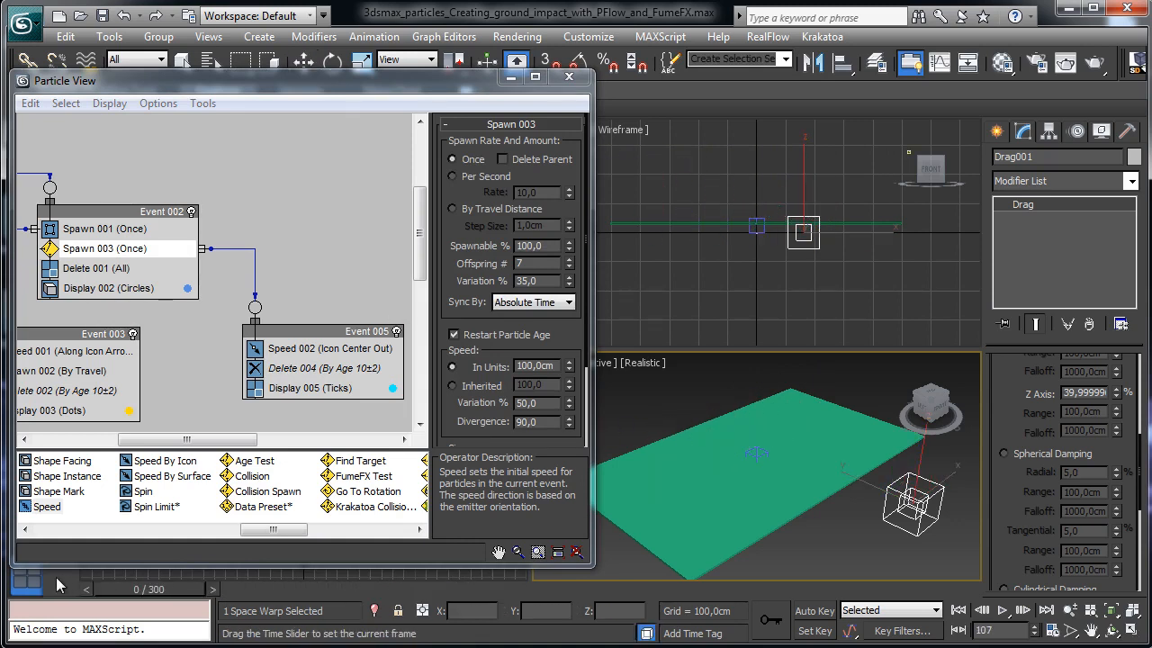
{"action": "key", "text": "w"}
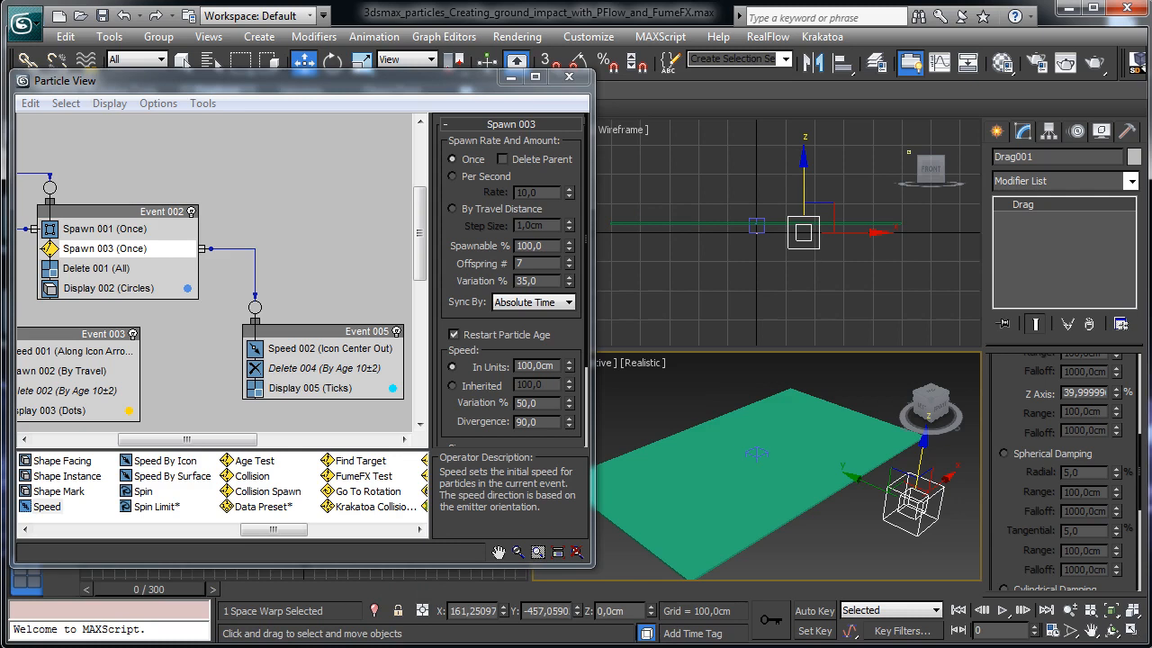
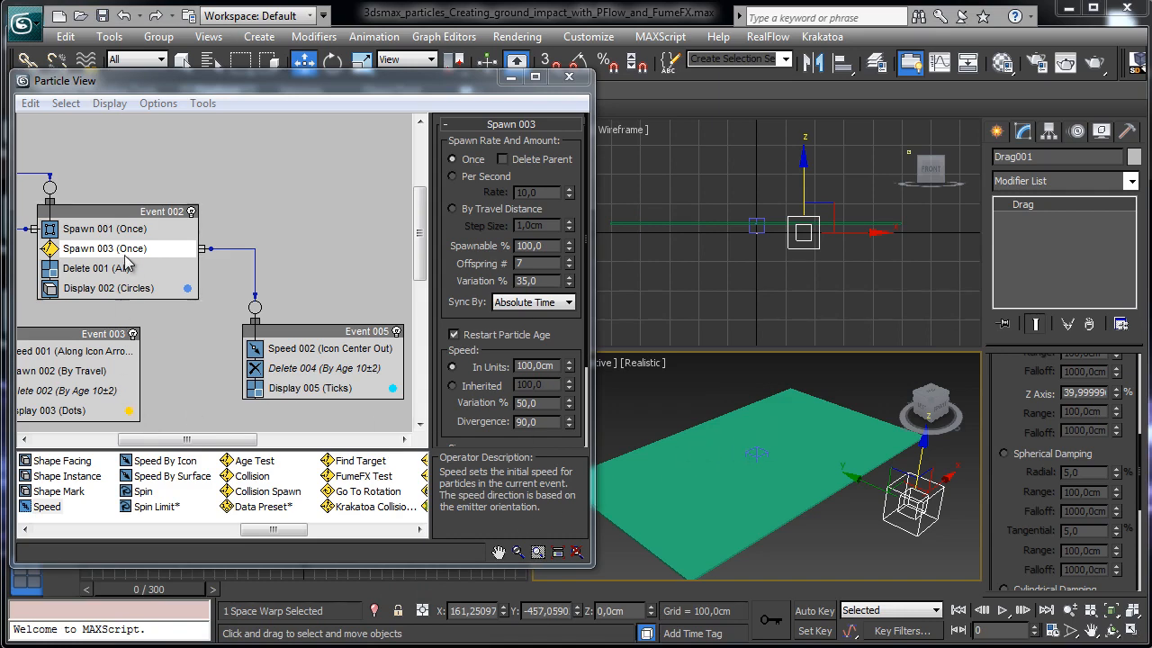
Step: Copy Spawn 002 from Event 003 and paste a non-instanced copy between Speed 002 and Delete 004 in Event 005
{"action": "left_click", "coordinate": [68, 371]}
{"action": "right_click", "coordinate": [67, 370]}
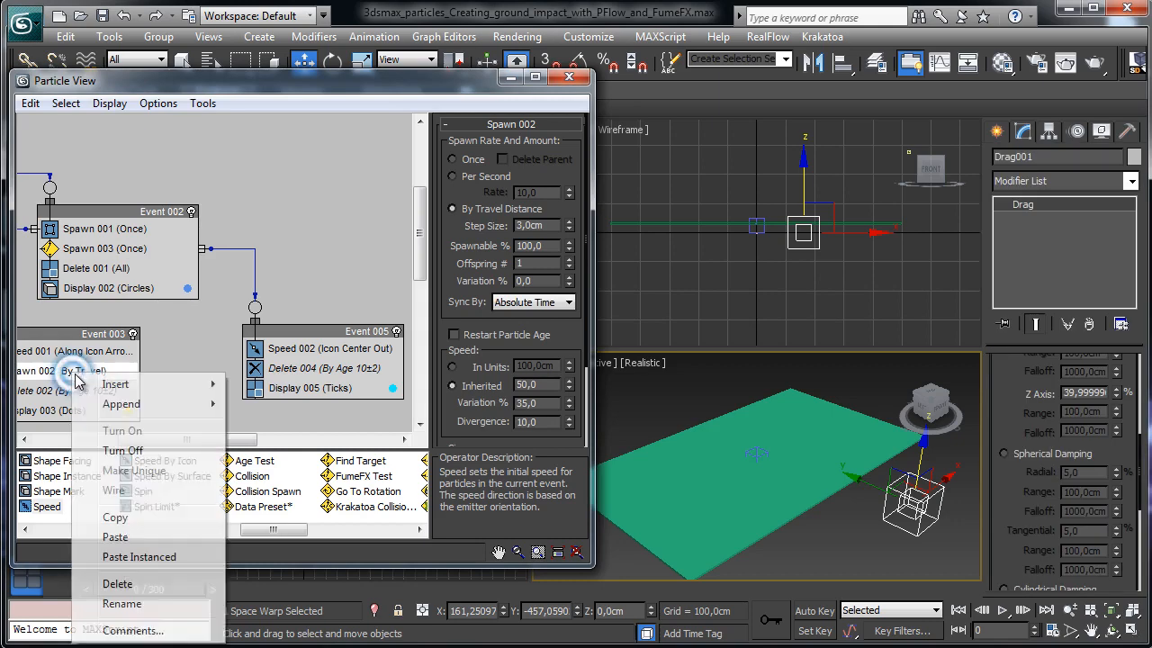
{"action": "left_click", "coordinate": [135, 516]}
{"action": "right_click", "coordinate": [283, 357]}
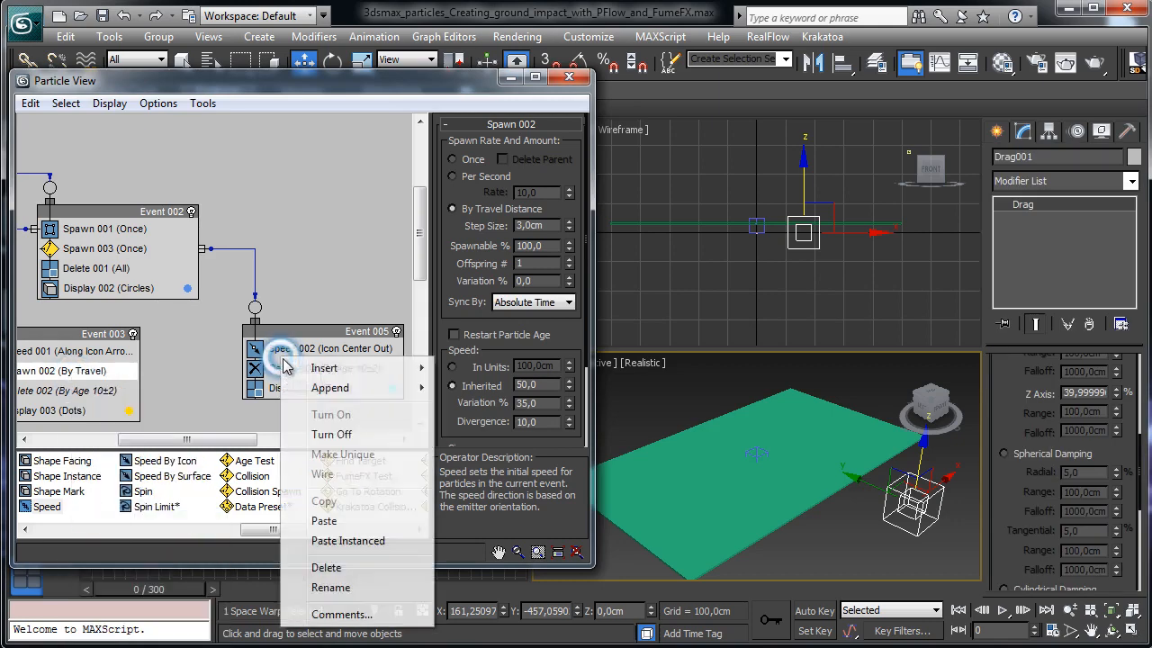
{"action": "left_click", "coordinate": [311, 445]}
Step: Set Spawn 004's Step Size to 2,5 cm, Inherited speed to 38 and Divergence to 30, and scrub to frame 113
{"action": "left_click", "coordinate": [329, 368]}
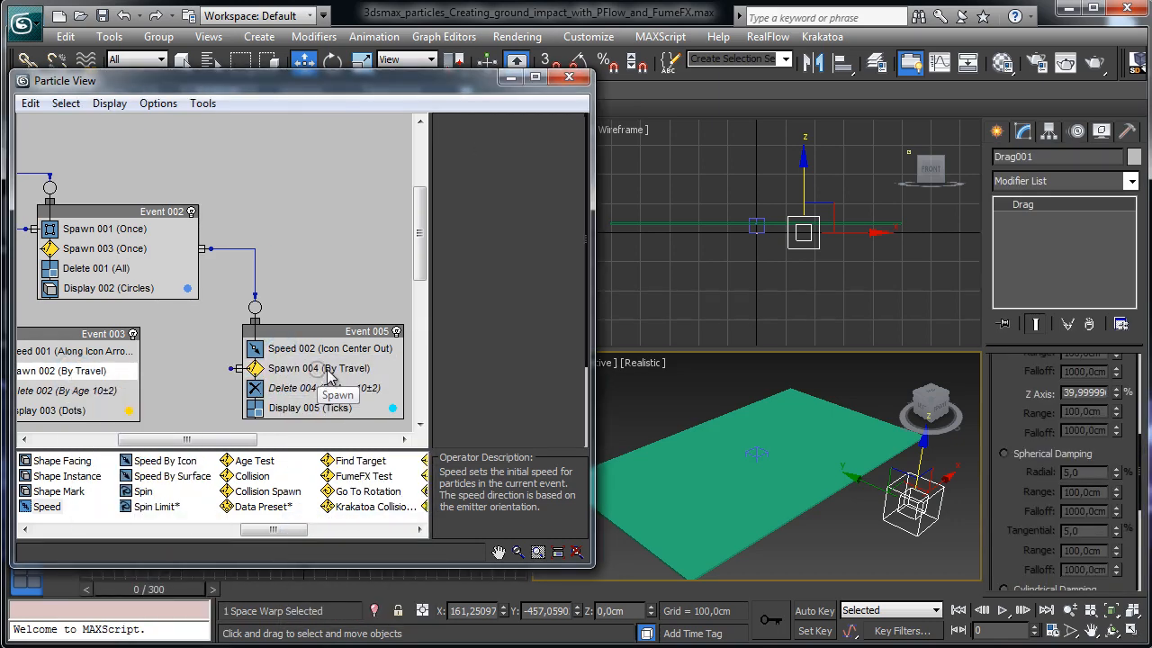
{"action": "double_click", "coordinate": [551, 225]}
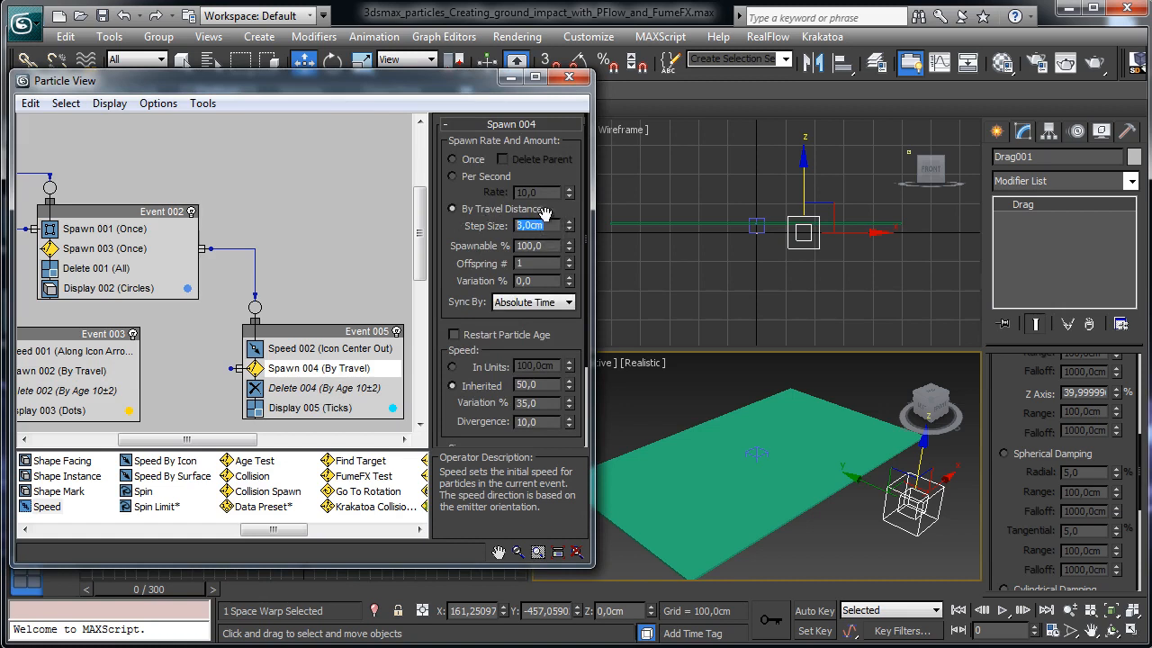
{"action": "type", "text": "2"}
{"action": "key", "text": "Return"}
{"action": "type", "text": "2,5"}
{"action": "key", "text": "Return"}
{"action": "double_click", "coordinate": [549, 386]}
{"action": "type", "text": "38"}
{"action": "key", "text": "Return"}
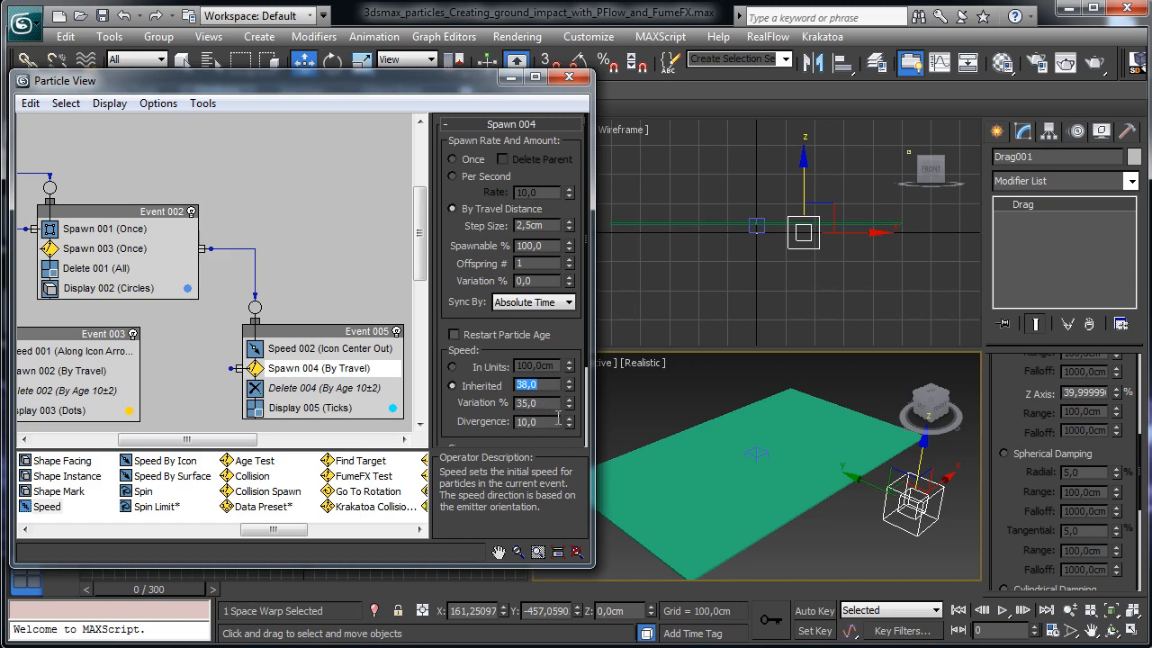
{"action": "double_click", "coordinate": [556, 422]}
{"action": "type", "text": "30"}
{"action": "key", "text": "Return"}
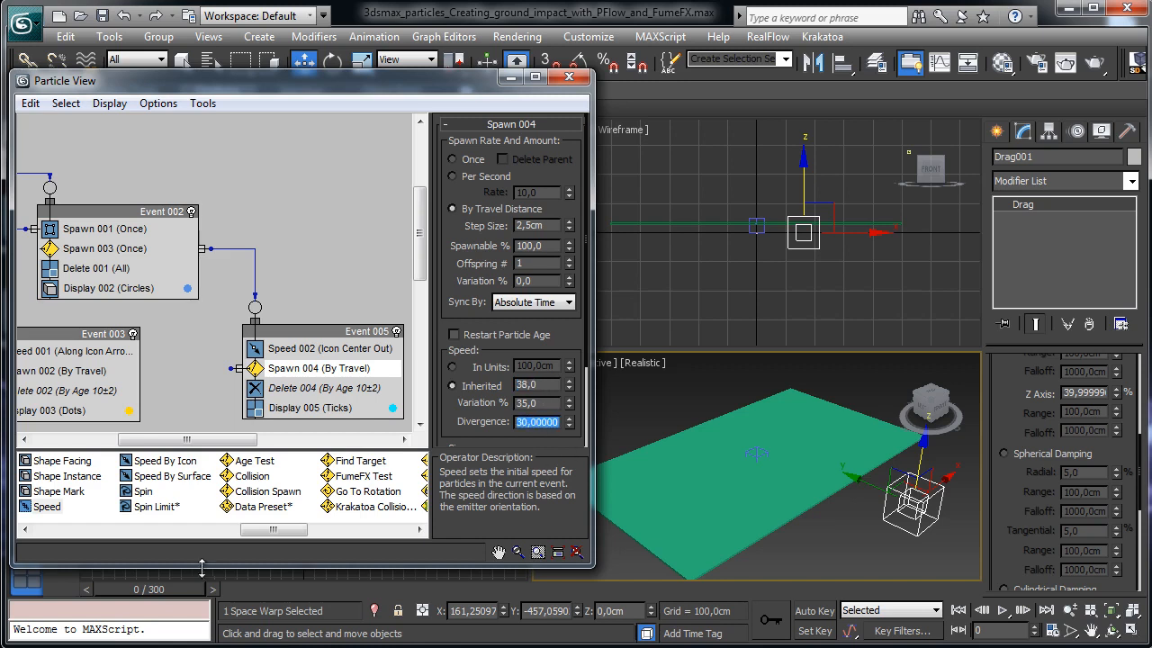
{"action": "left_click_drag", "start_coordinate": [162, 600], "coordinate": [458, 583]}
{"action": "key", "text": "w"}
Step: Move Event 004 below Event 005, wire Spawn 004's output to Event 004, and scrub from frame 0 to frame 103
{"action": "left_click_drag", "start_coordinate": [420, 232], "coordinate": [419, 292]}
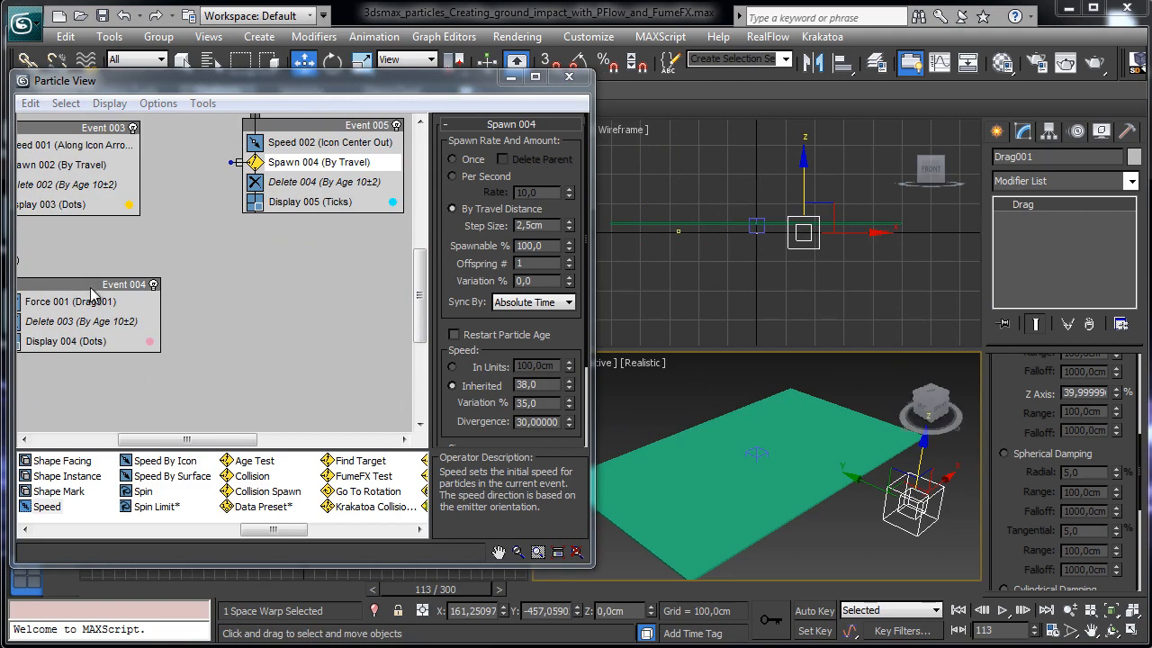
{"action": "left_click_drag", "start_coordinate": [96, 284], "coordinate": [210, 313]}
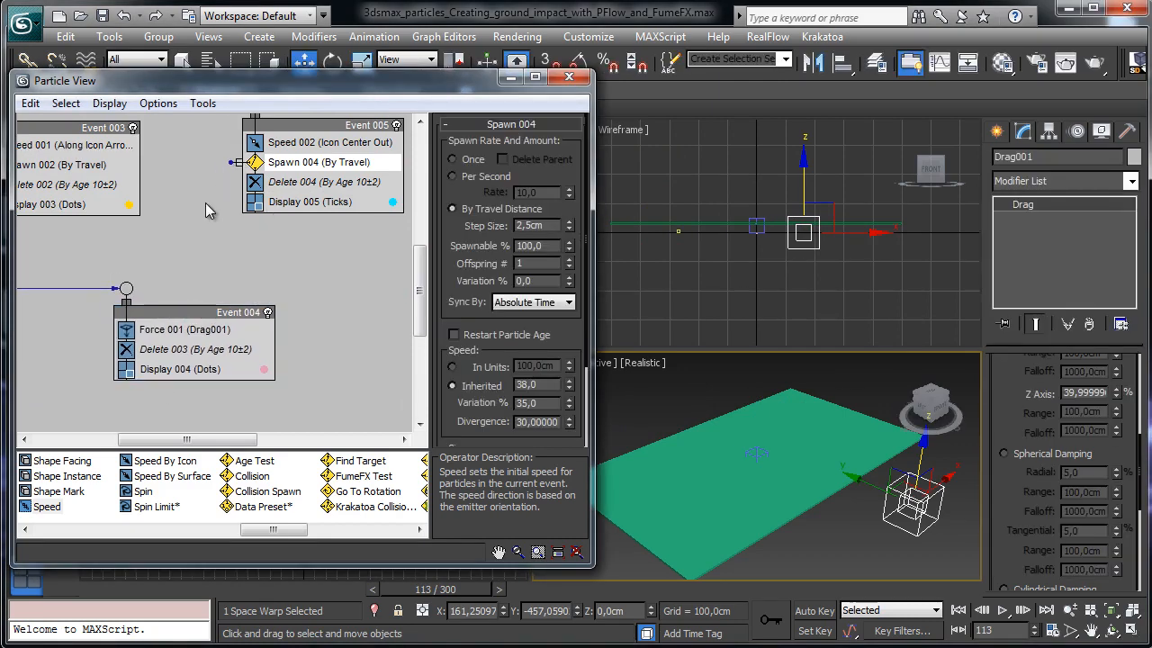
{"action": "left_click_drag", "start_coordinate": [127, 288], "coordinate": [232, 162]}
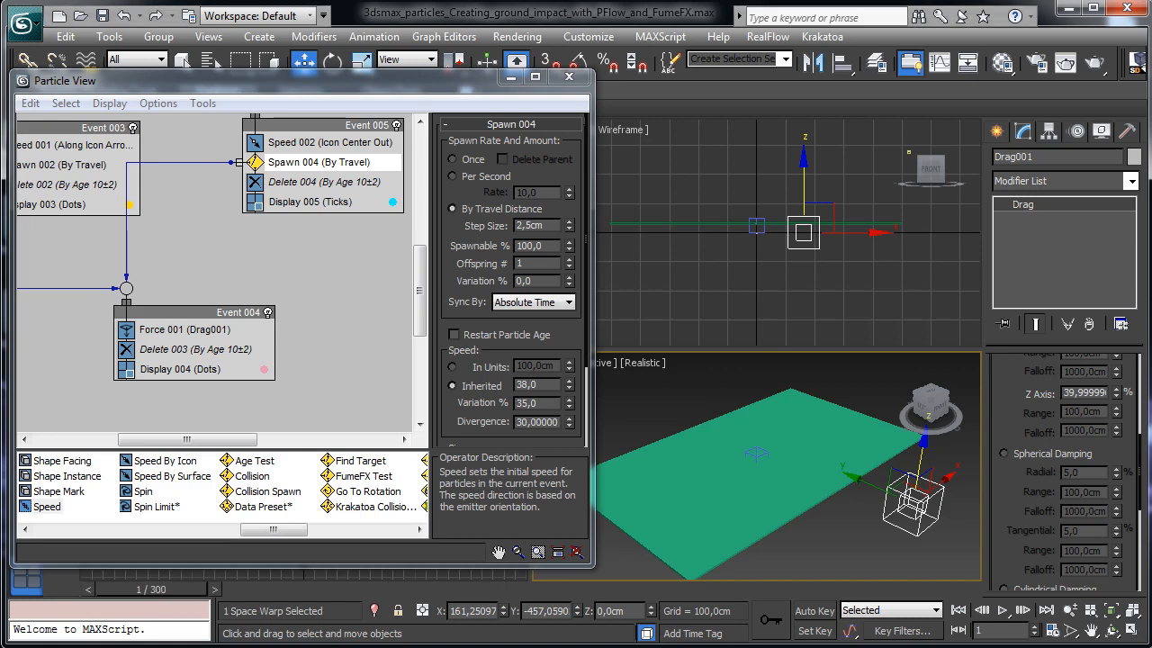
{"action": "key", "text": "Home"}
{"action": "left_click_drag", "start_coordinate": [173, 592], "coordinate": [435, 558]}
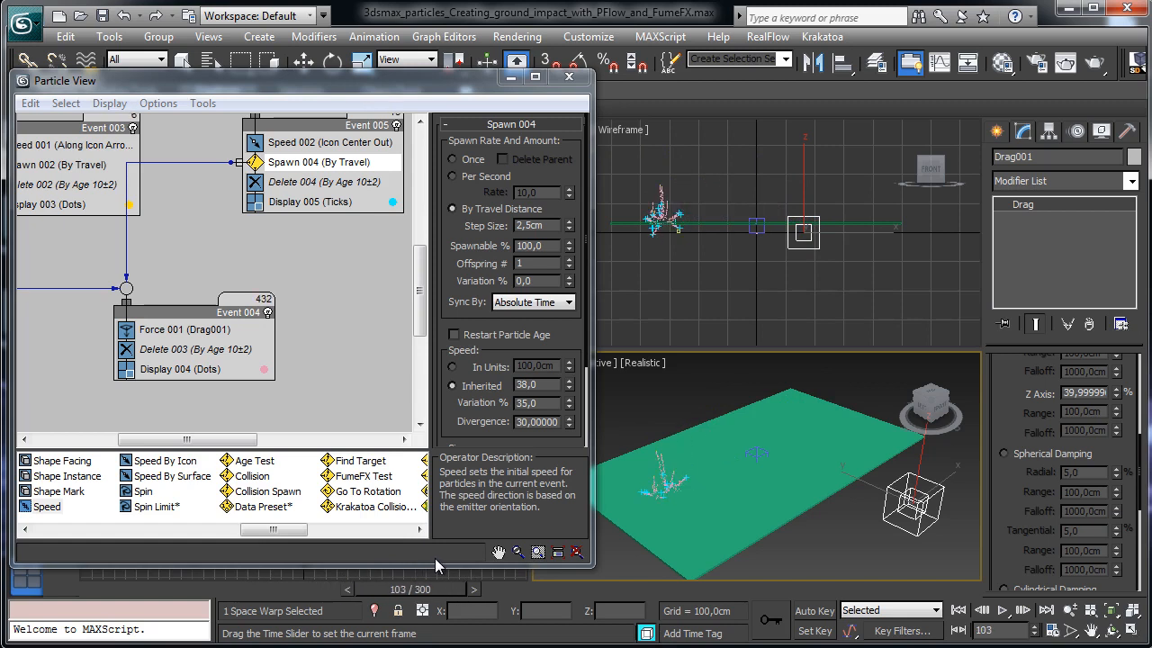
{"action": "key", "text": "w"}
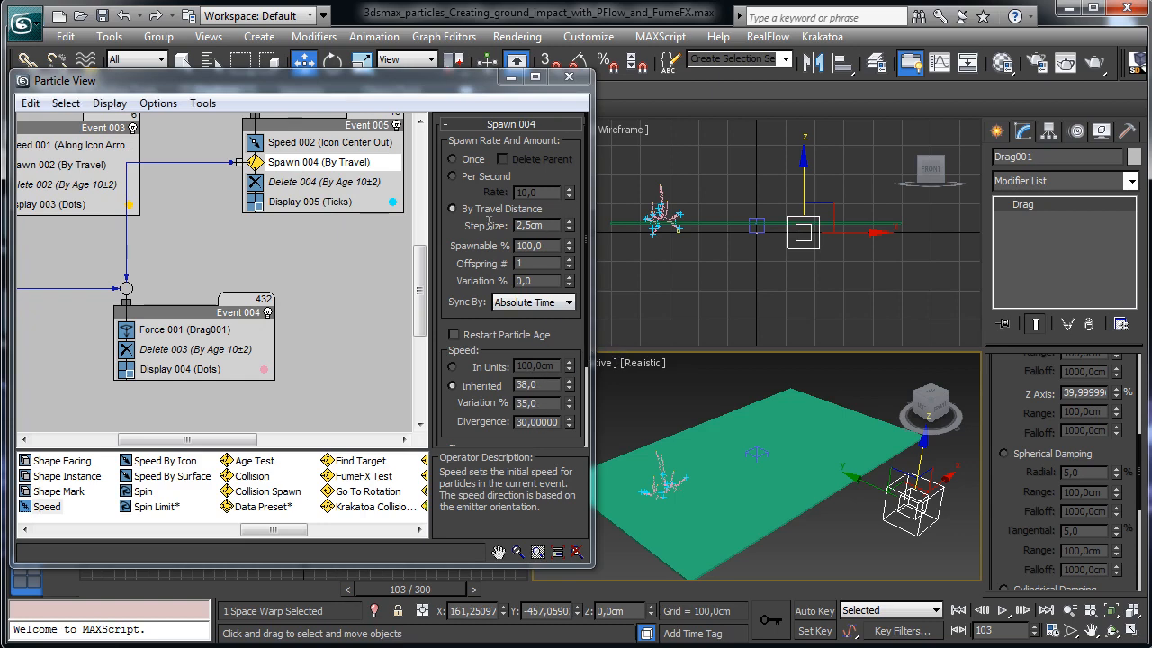
Step: Set Spawn 004's Divergence to 60, and scrub to frame 118 before returning to frame 0
{"action": "double_click", "coordinate": [540, 225]}
{"action": "double_click", "coordinate": [545, 422]}
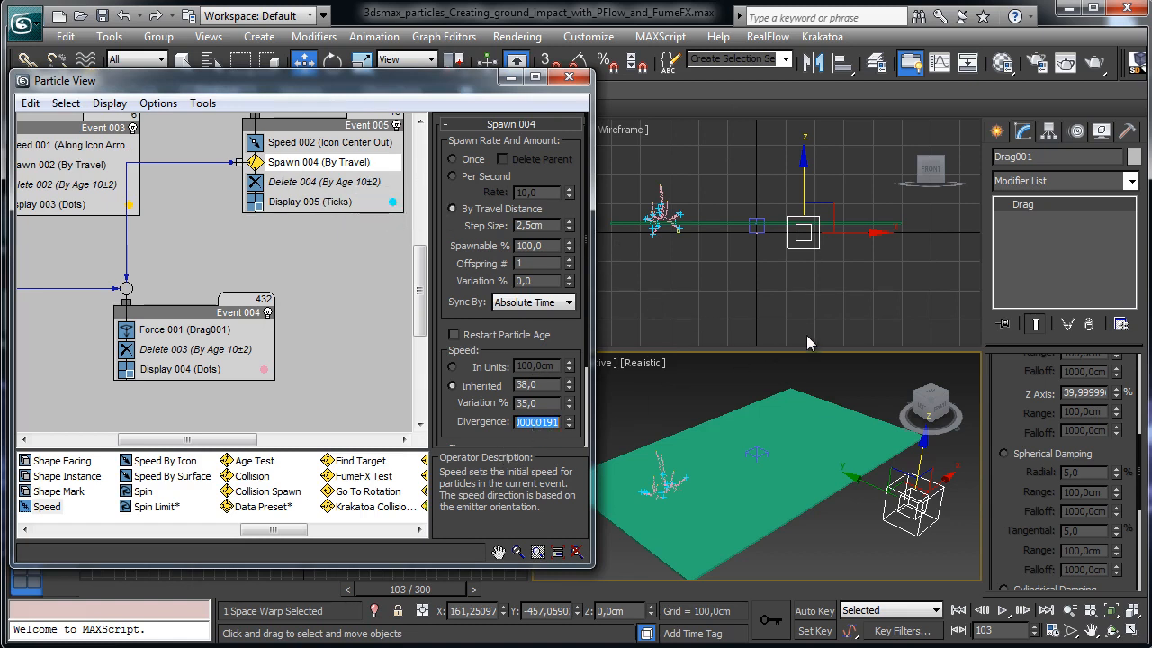
{"action": "type", "text": "60"}
{"action": "key", "text": "Return"}
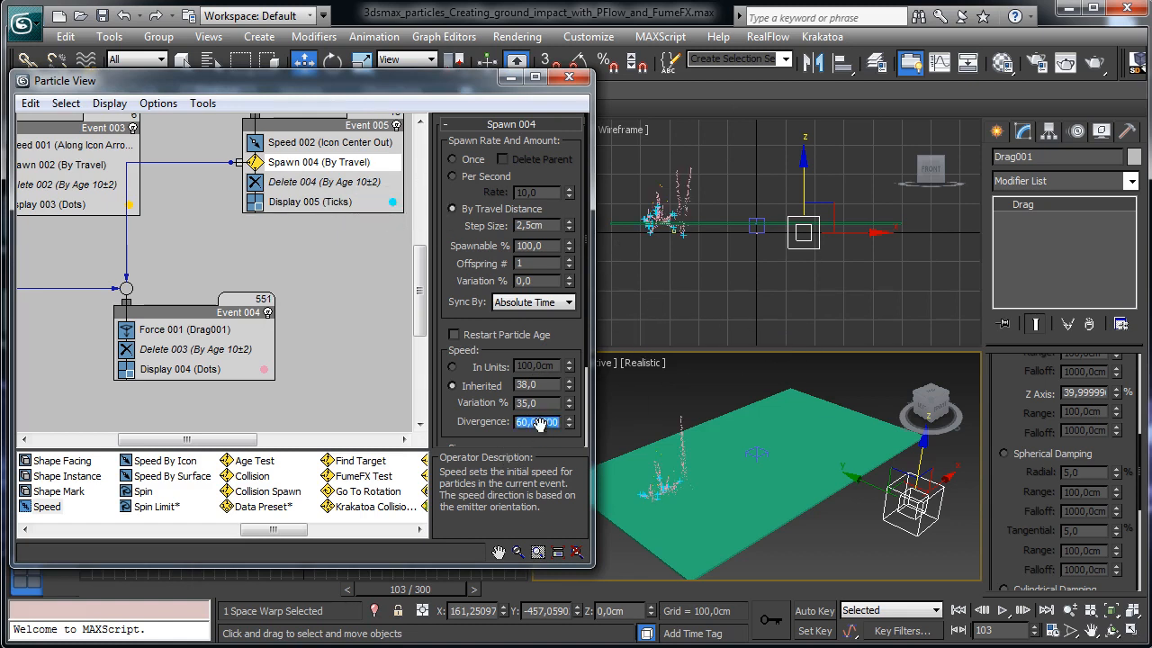
{"action": "left_click_drag", "start_coordinate": [113, 590], "coordinate": [396, 549]}
{"action": "key", "text": "w"}
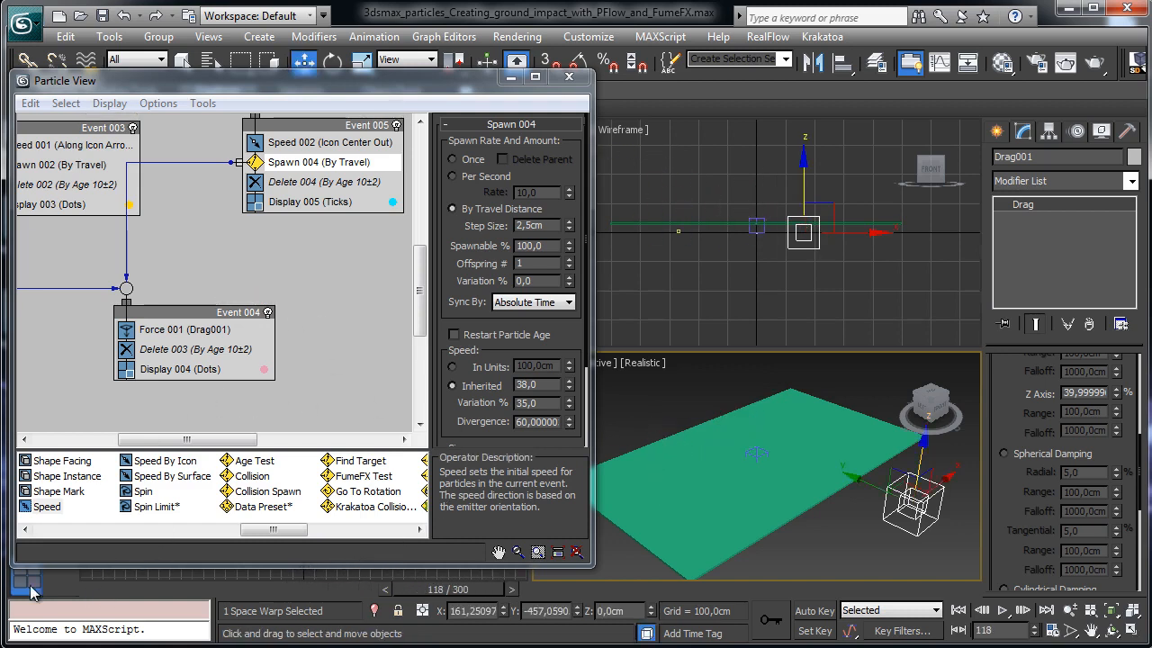
{"action": "key", "text": "Home"}
Step: Close Particle View, preview the impacts in a maximized Perspective view from a lower angle, and save the scene at frame 0
{"action": "left_click", "coordinate": [569, 77]}
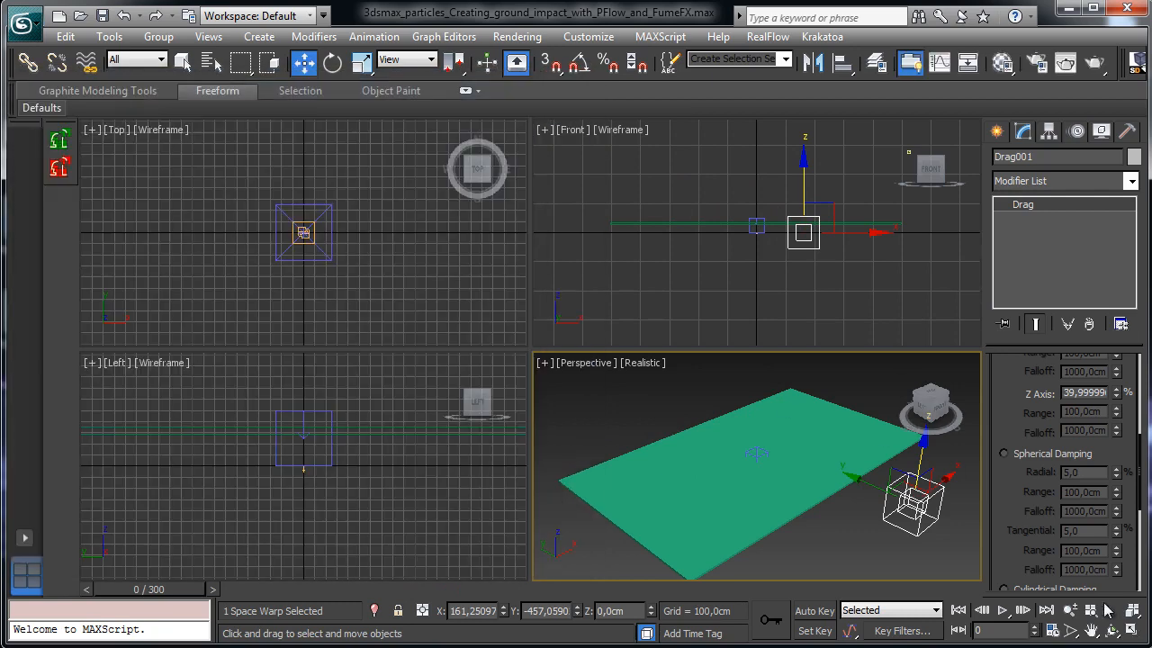
{"action": "left_click", "coordinate": [1133, 610]}
{"action": "left_click", "coordinate": [1116, 630]}
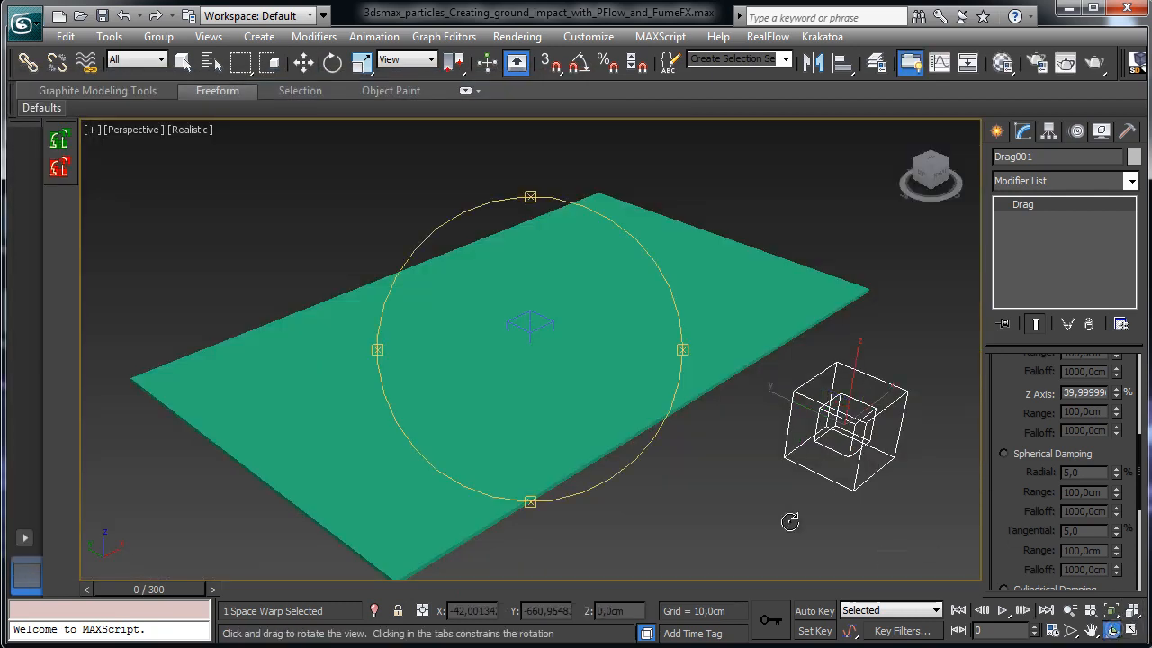
{"action": "left_click_drag", "start_coordinate": [533, 325], "coordinate": [502, 312]}
{"action": "left_click_drag", "start_coordinate": [156, 583], "coordinate": [458, 559]}
{"action": "key", "text": "ctrl+r"}
{"action": "left_click", "coordinate": [123, 588]}
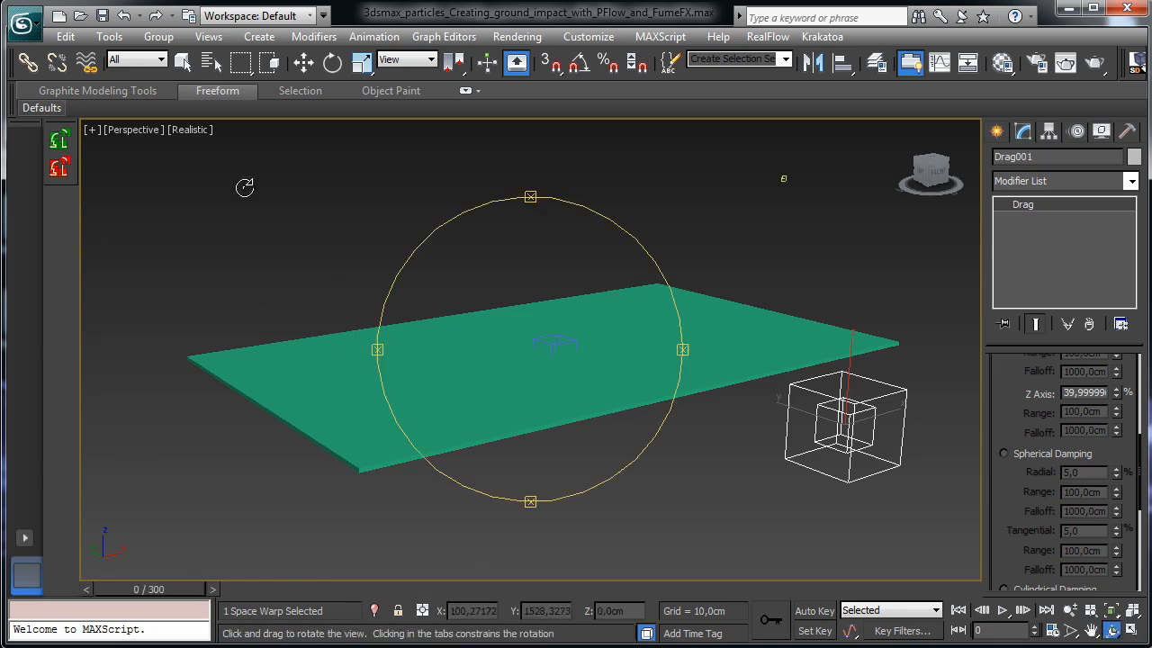
{"action": "left_click", "coordinate": [101, 17]}
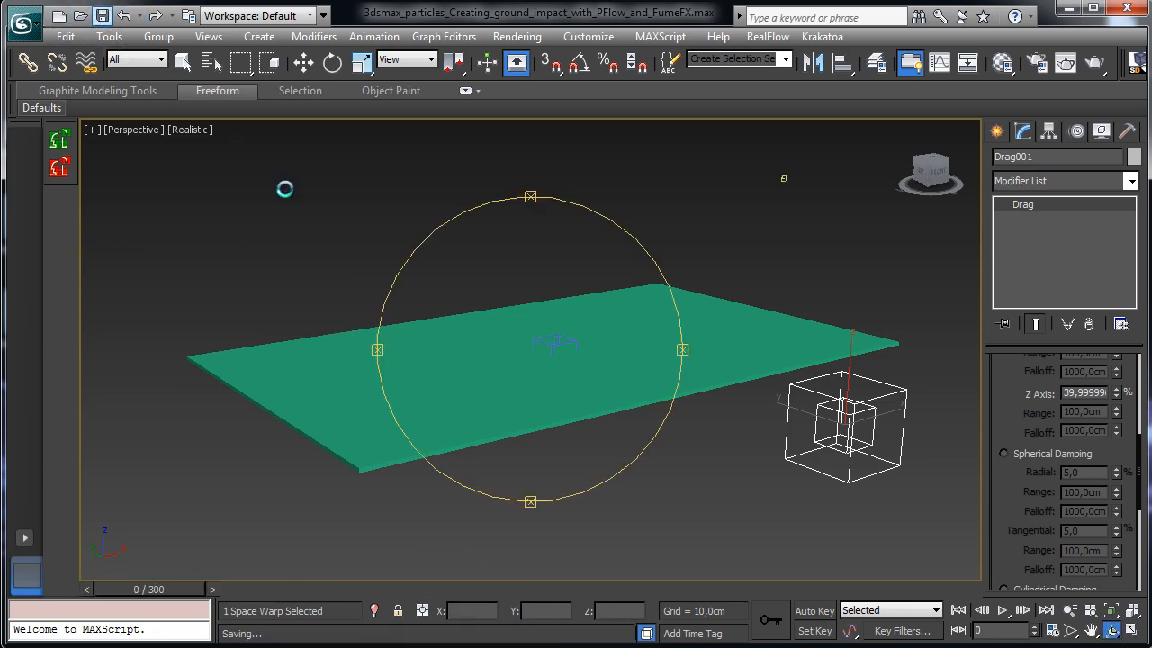
Step: Create a FumeFX container around the Ground in the Perspective view, about 1182 cm wide, 772 cm long and 462 cm high
{"action": "left_click", "coordinate": [182, 60]}
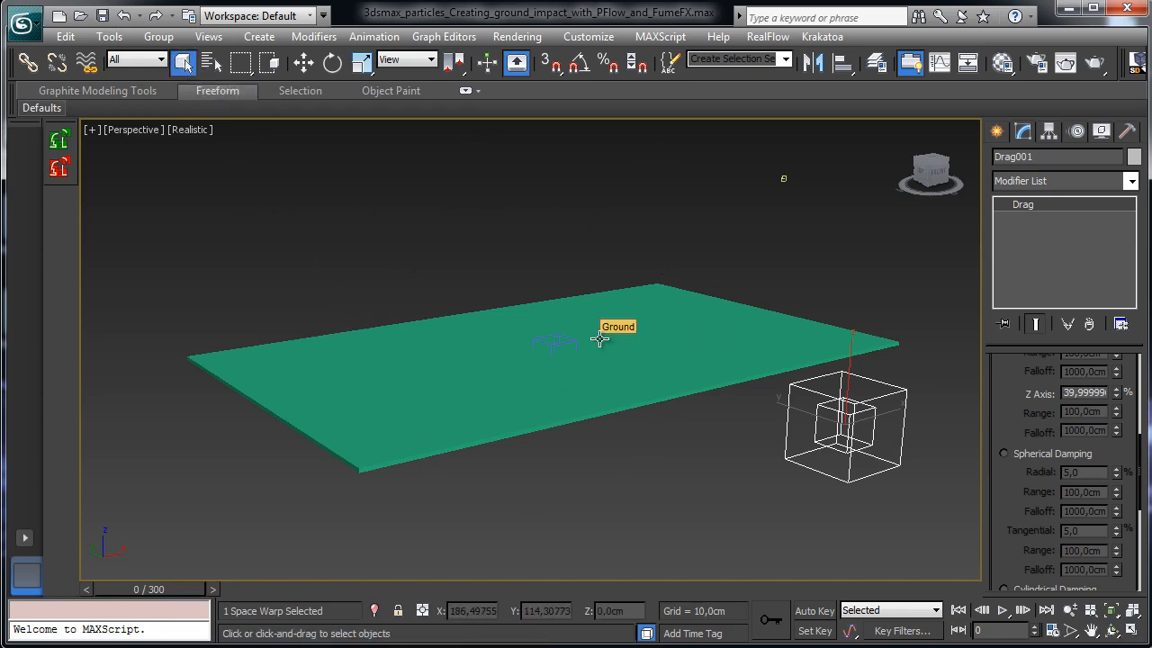
{"action": "left_click", "coordinate": [997, 132]}
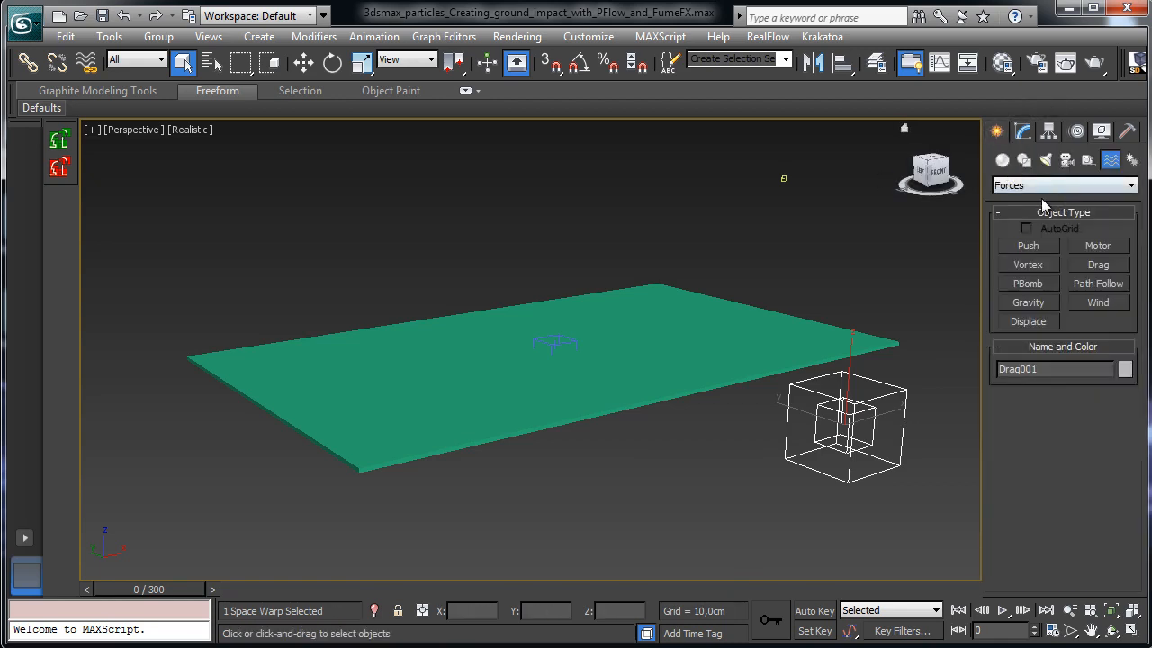
{"action": "left_click", "coordinate": [1002, 160]}
{"action": "left_click", "coordinate": [1033, 184]}
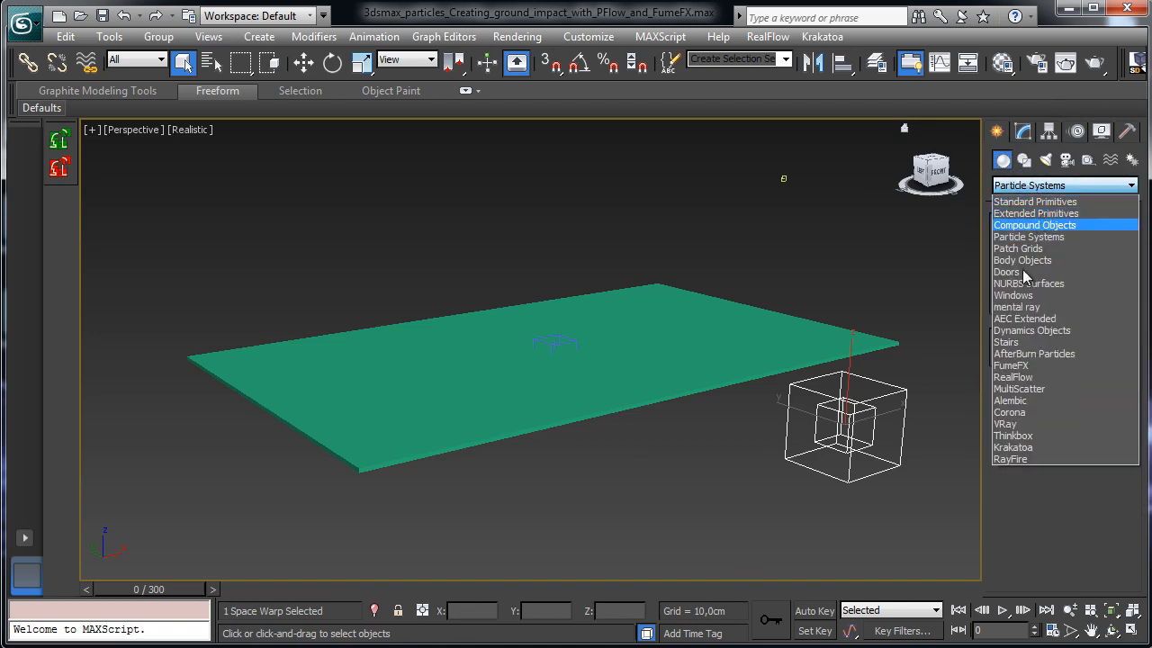
{"action": "left_click", "coordinate": [1022, 366]}
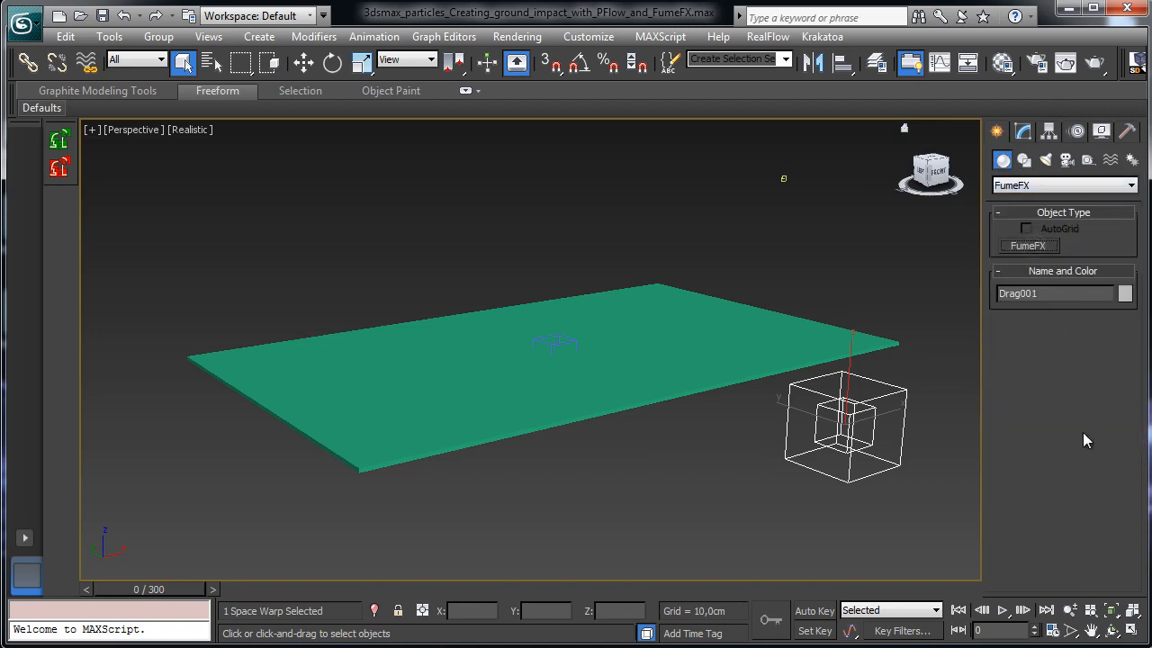
{"action": "left_click", "coordinate": [1029, 246]}
{"action": "left_click", "coordinate": [1132, 630]}
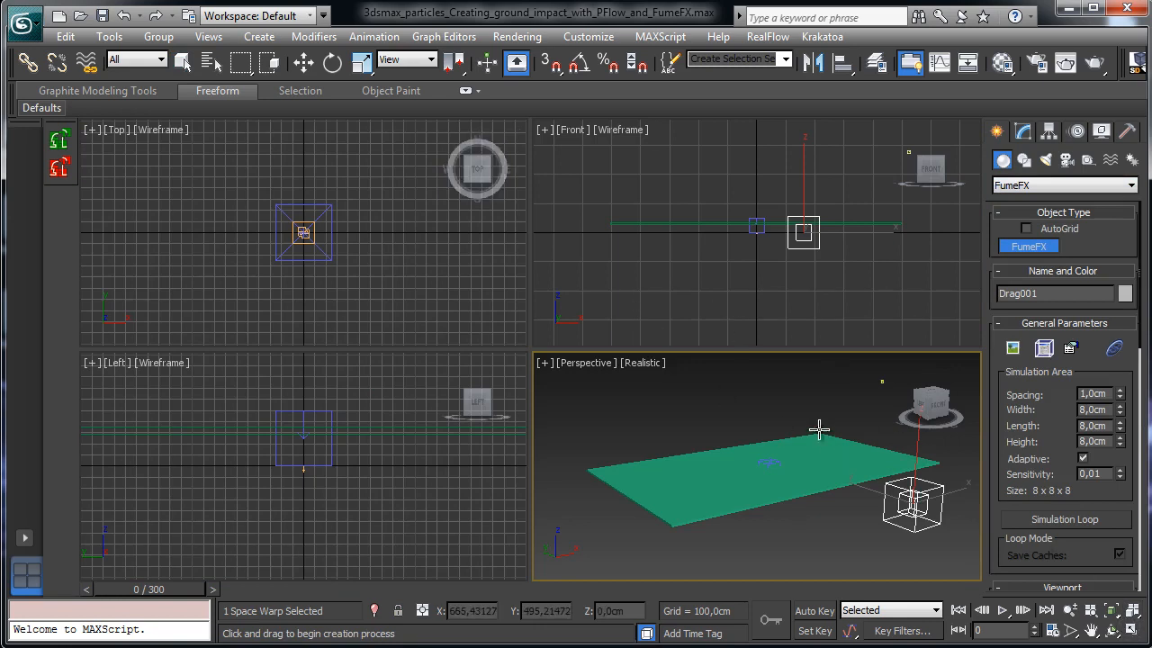
{"action": "left_click_drag", "start_coordinate": [818, 429], "coordinate": [663, 533]}
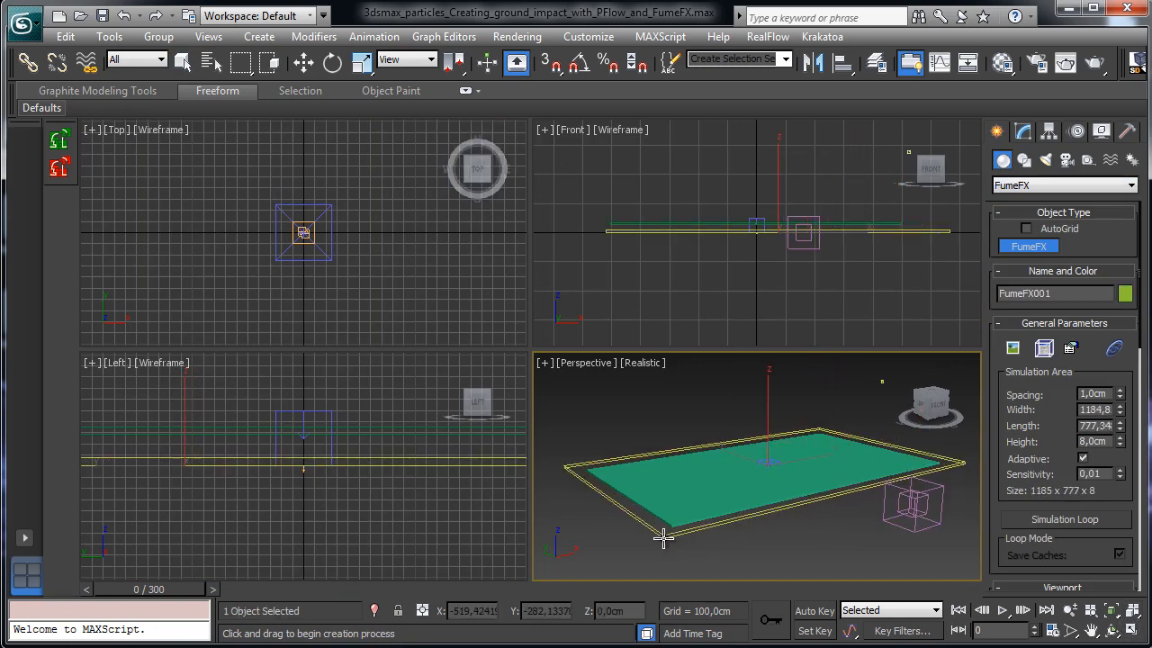
{"action": "left_click", "coordinate": [669, 441]}
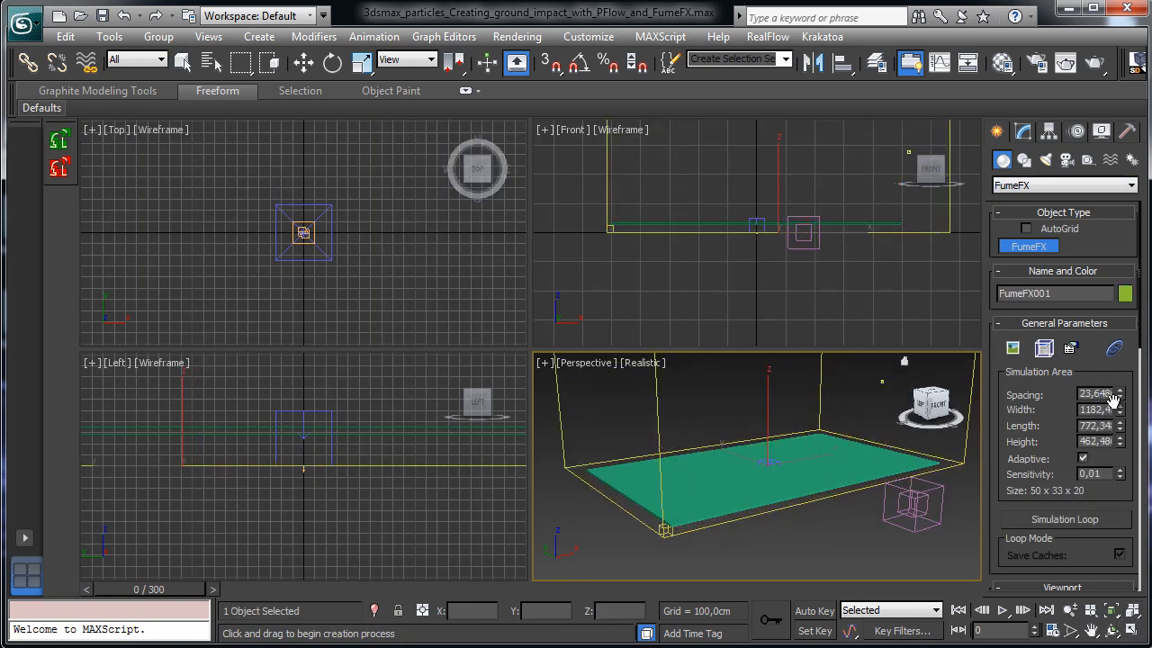
Step: Set the FumeFX container's Width to about 1596 cm, Length to about 919 cm and Spacing to about 11,35 cm, and open it for modification
{"action": "left_click_drag", "start_coordinate": [1121, 412], "coordinate": [1114, 380]}
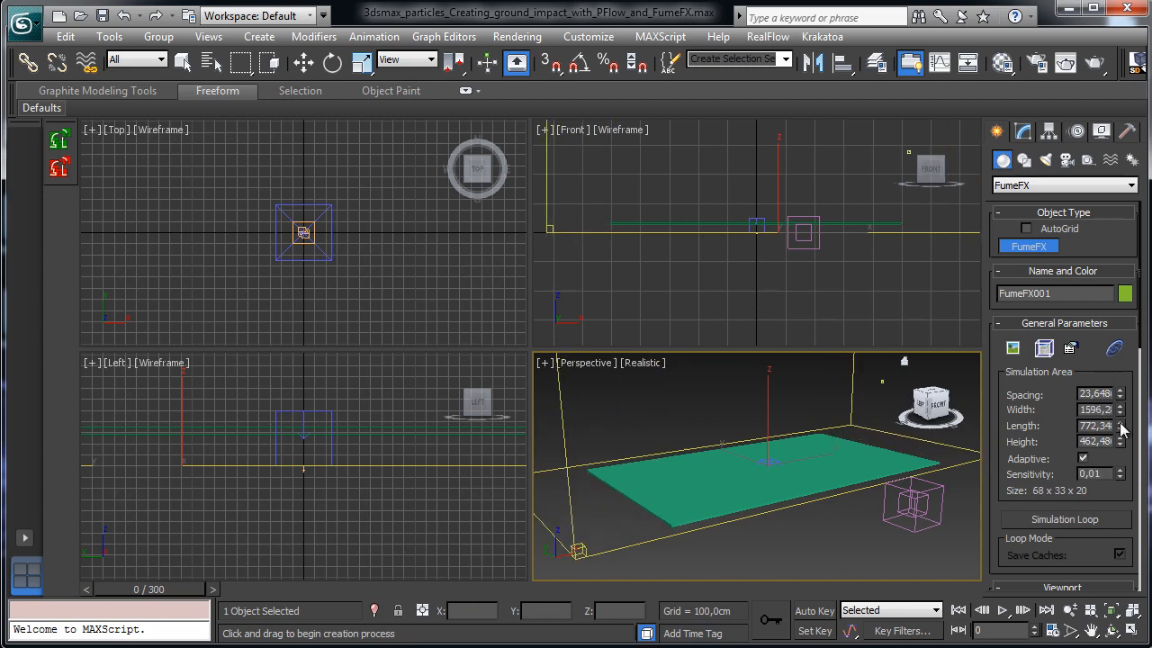
{"action": "mouse_move", "coordinate": [1121, 428]}
{"action": "left_mouse_down"}
{"action": "mouse_move", "coordinate": [1118, 406]}
{"action": "mouse_move", "coordinate": [1125, 441]}
{"action": "left_mouse_up"}
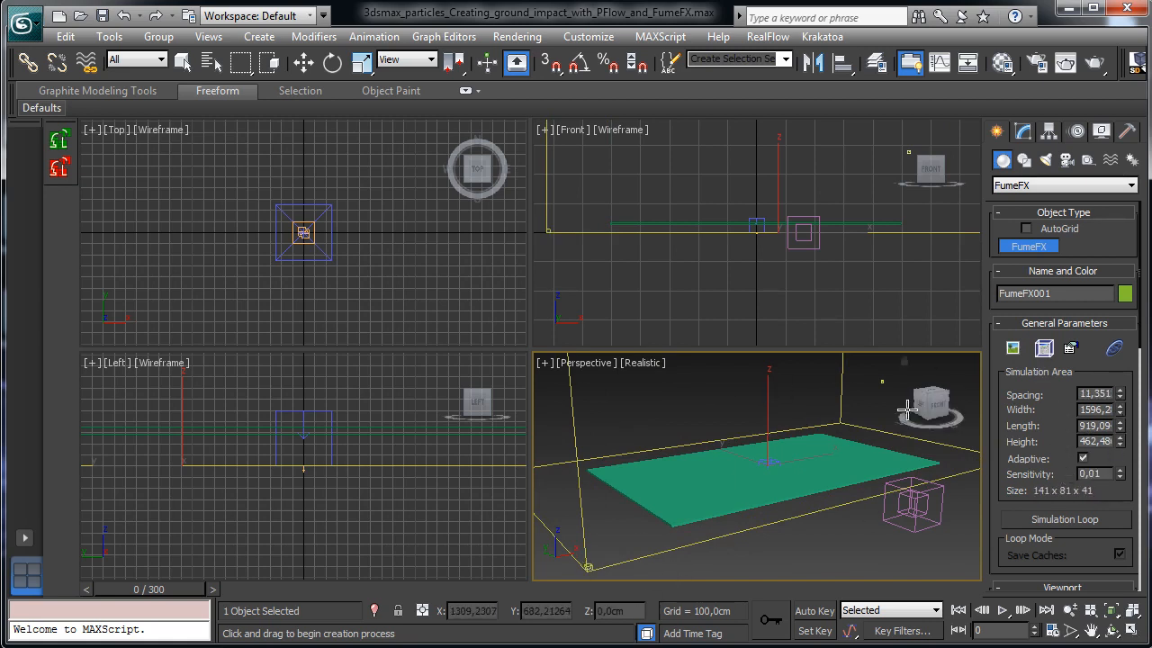
{"action": "left_click", "coordinate": [1091, 630]}
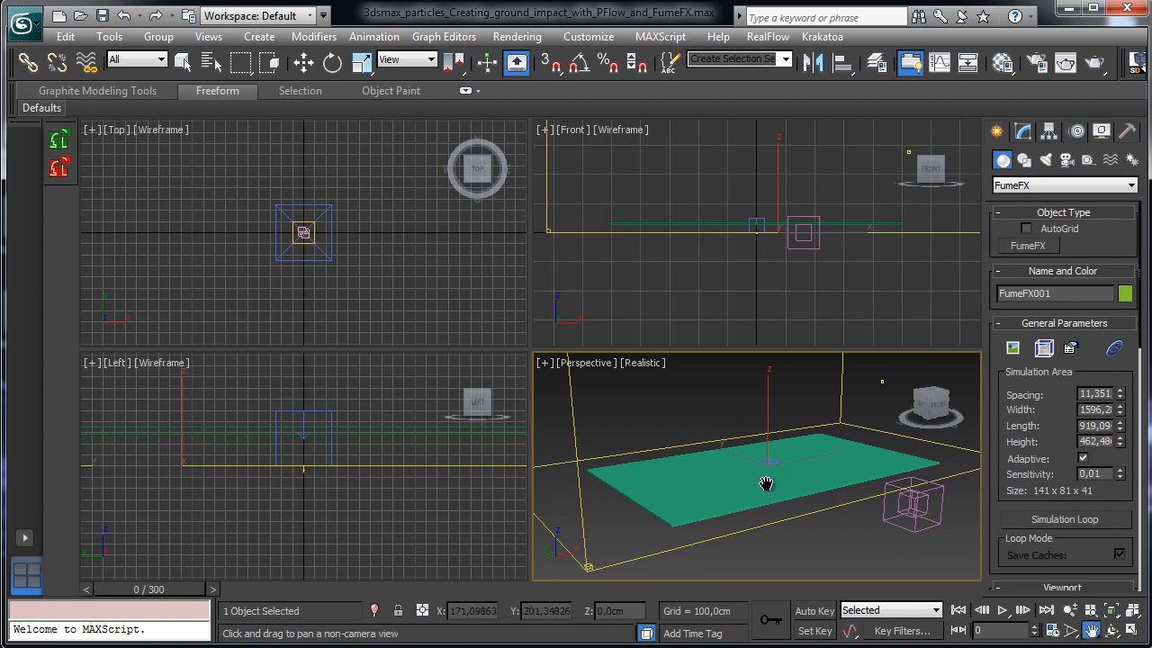
{"action": "left_click_drag", "start_coordinate": [766, 481], "coordinate": [767, 514]}
{"action": "left_click", "coordinate": [1128, 630]}
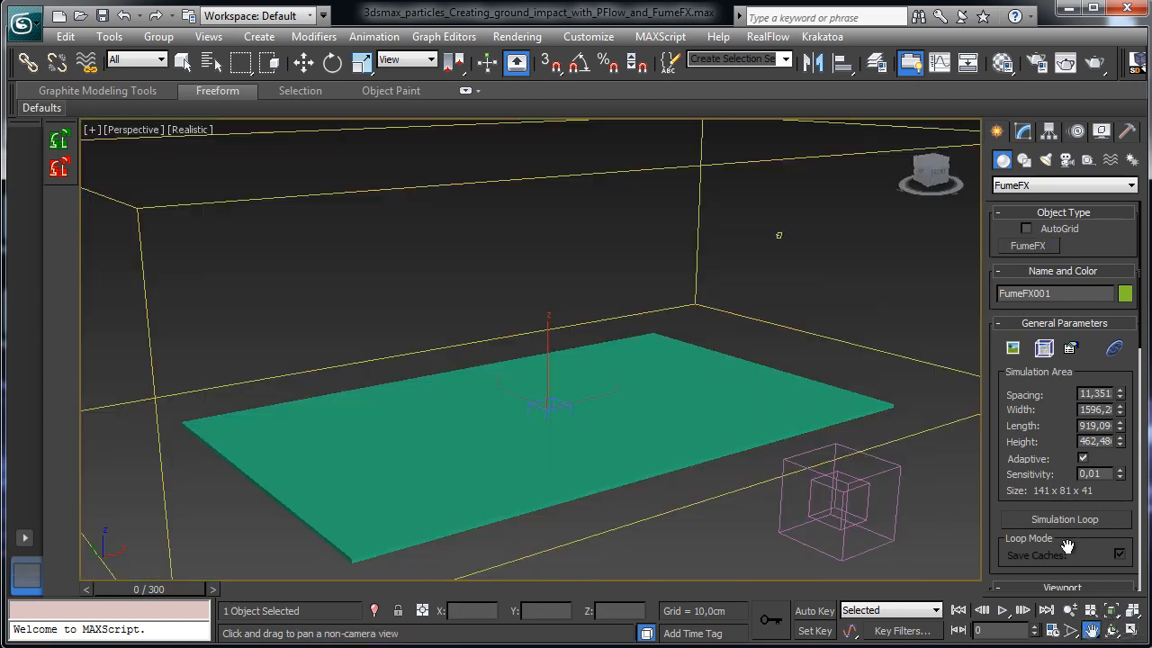
{"action": "left_click", "coordinate": [1024, 132]}
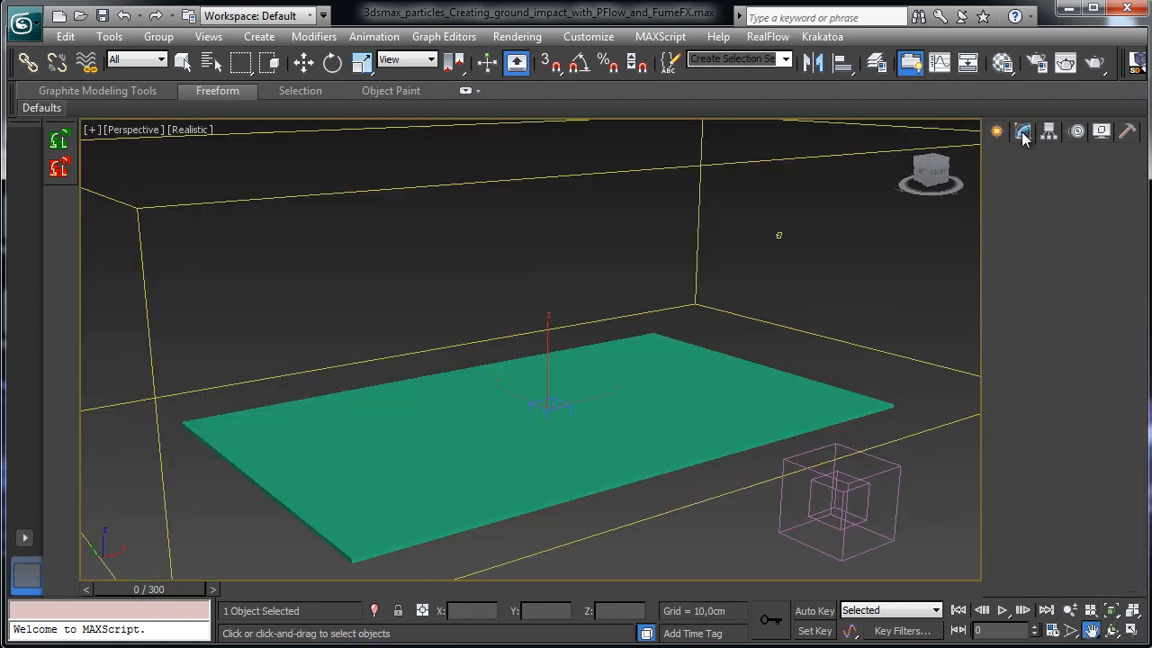
Step: Close the FumeFX output preview, open the container's FumeFX settings window, and shorten it beside the viewport
{"action": "left_click", "coordinate": [1044, 389]}
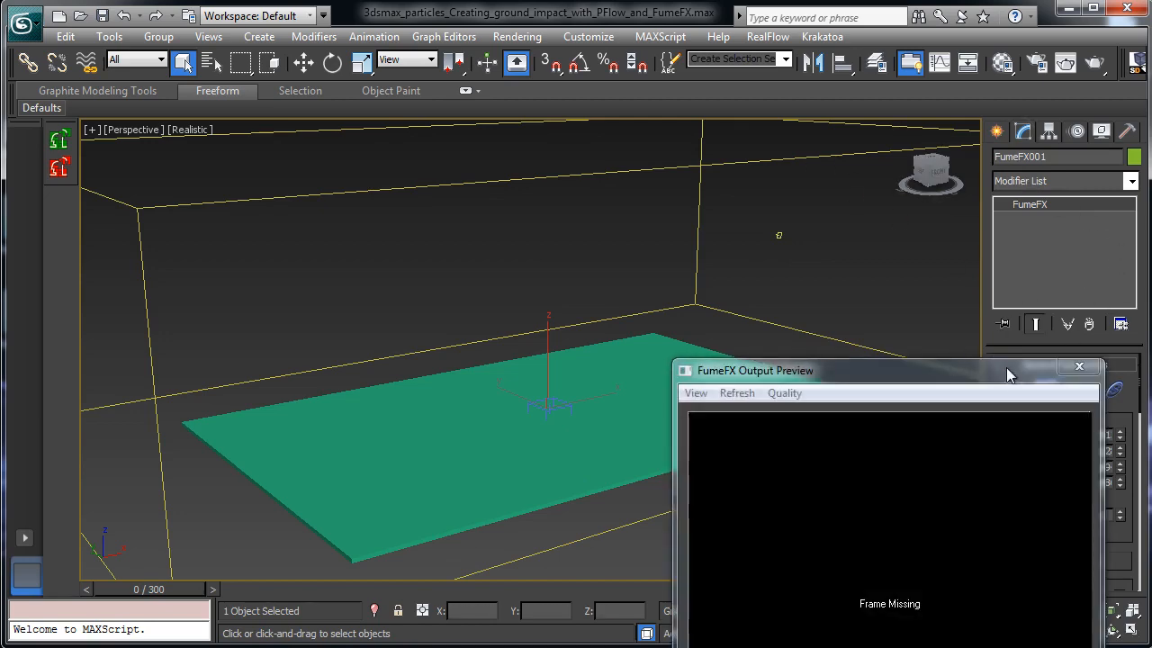
{"action": "left_click_drag", "start_coordinate": [1015, 372], "coordinate": [899, 220]}
{"action": "left_click", "coordinate": [1005, 205]}
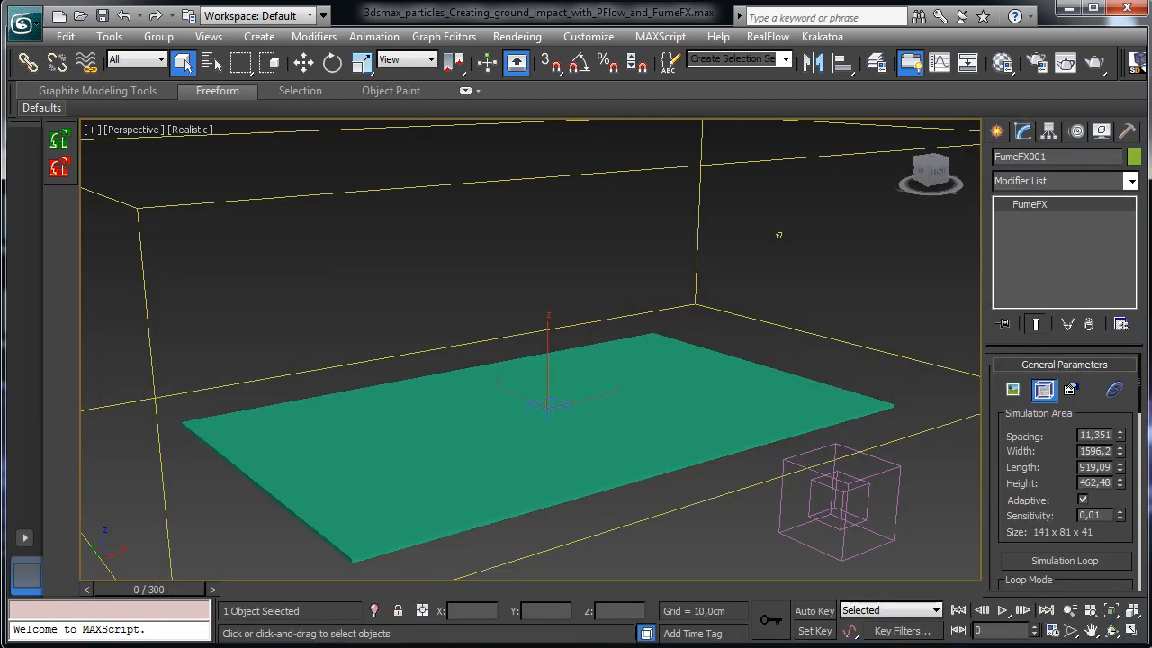
{"action": "left_click", "coordinate": [1071, 389]}
{"action": "left_click_drag", "start_coordinate": [405, 32], "coordinate": [135, 34]}
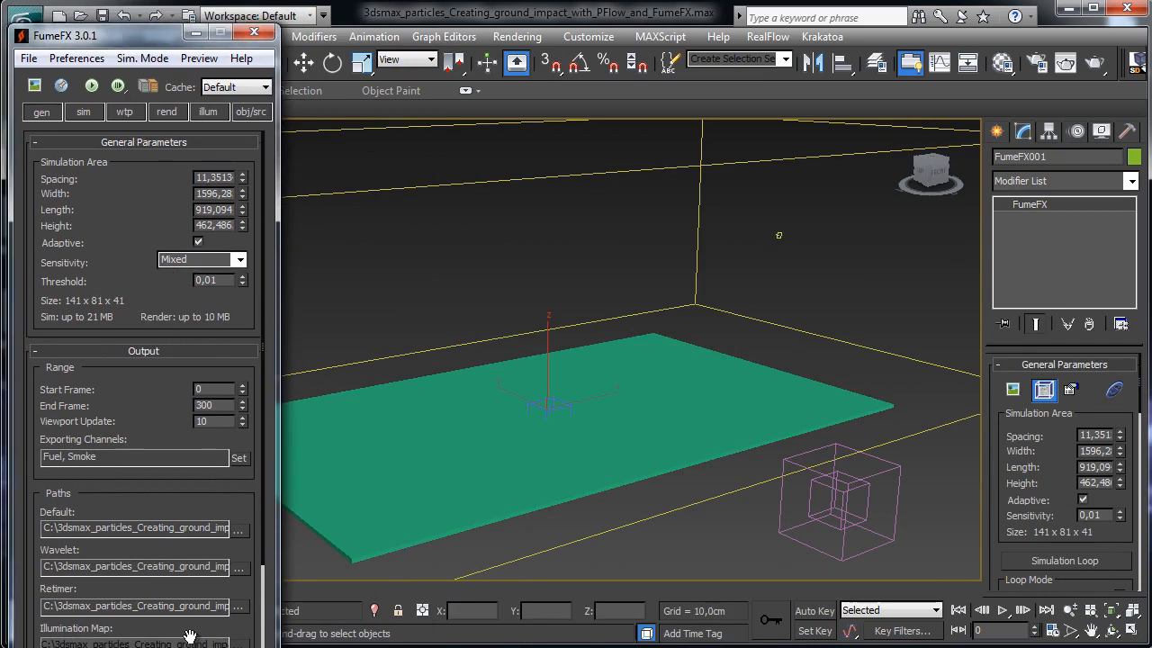
{"action": "left_click_drag", "start_coordinate": [135, 644], "coordinate": [135, 591]}
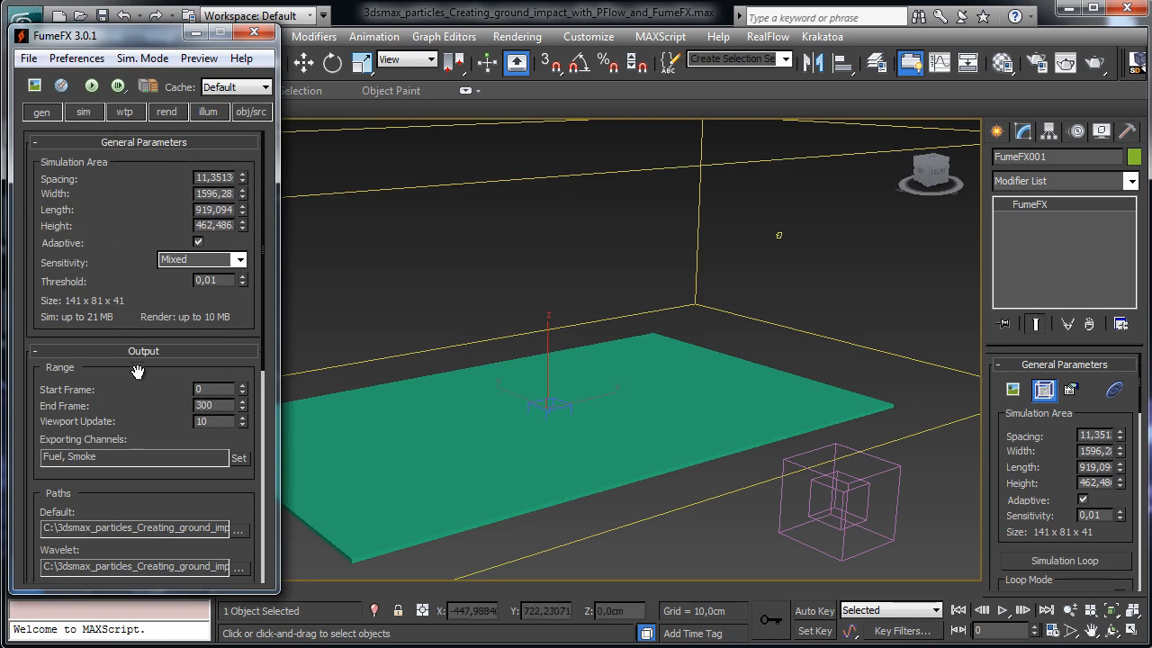
Step: Turn off Simulate Fuel in the FumeFX simulation settings
{"action": "left_click", "coordinate": [83, 109]}
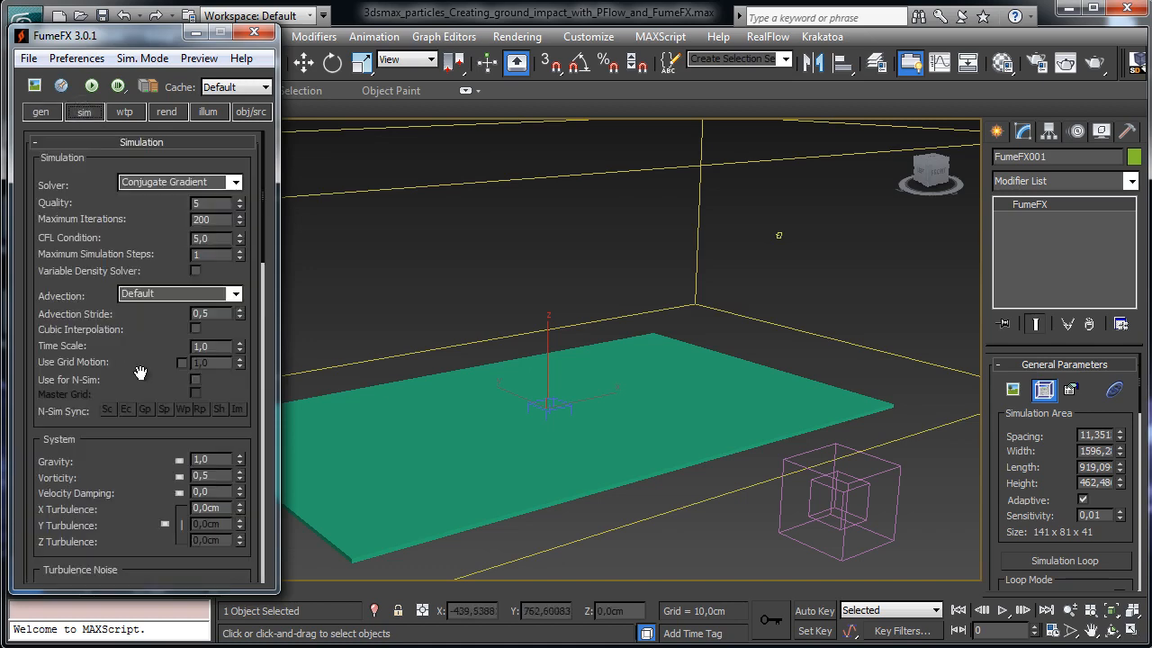
{"action": "scroll", "coordinate": [73, 367], "scroll_direction": "down", "scroll_amount": 10}
{"action": "left_click", "coordinate": [48, 413]}
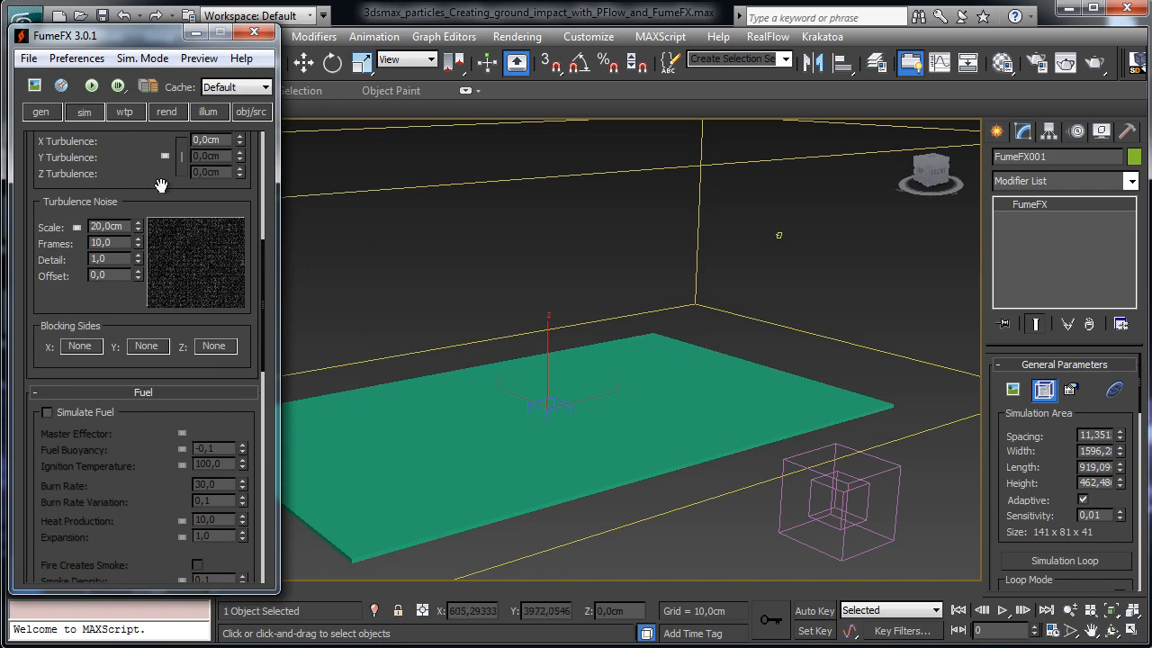
{"action": "scroll", "coordinate": [160, 186], "scroll_direction": "up", "scroll_amount": 5}
Step: Add a Particle Source to the FumeFX container and assign PF_Impact as its particles
{"action": "left_click", "coordinate": [251, 110]}
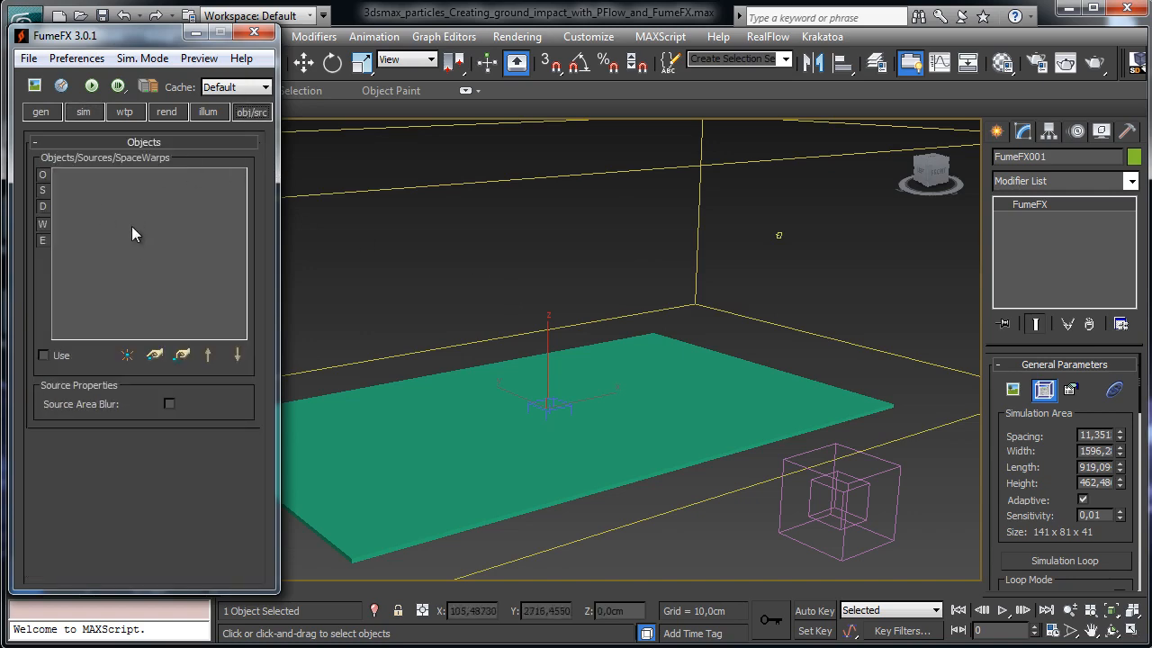
{"action": "left_click", "coordinate": [126, 356]}
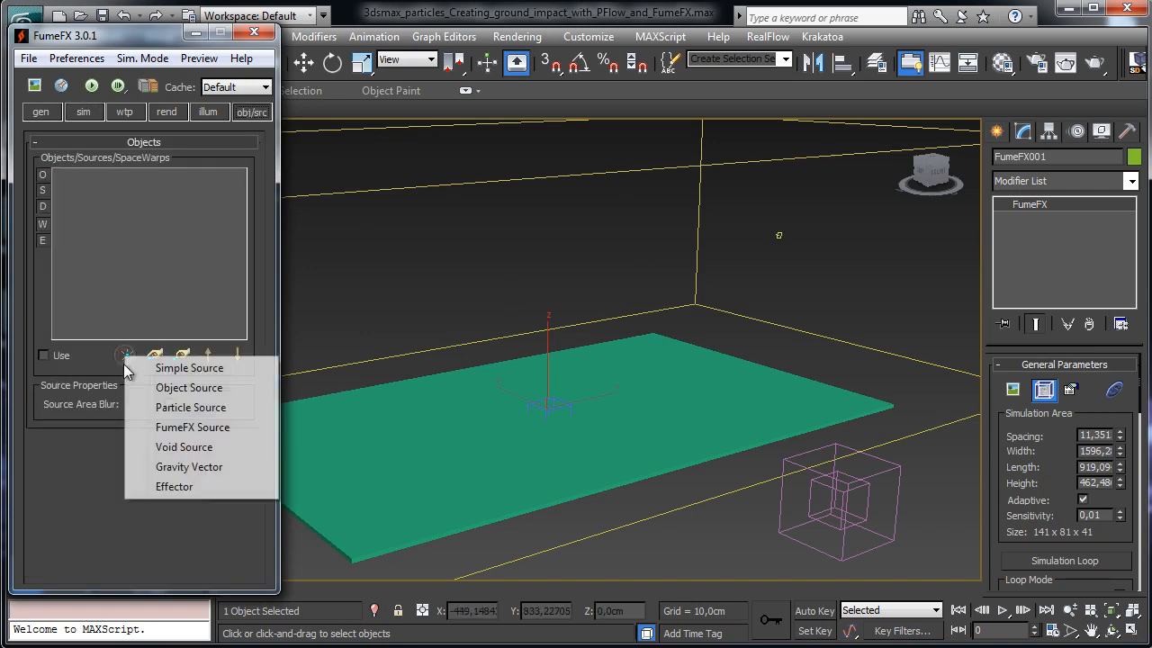
{"action": "left_click", "coordinate": [191, 408]}
{"action": "left_click", "coordinate": [213, 504]}
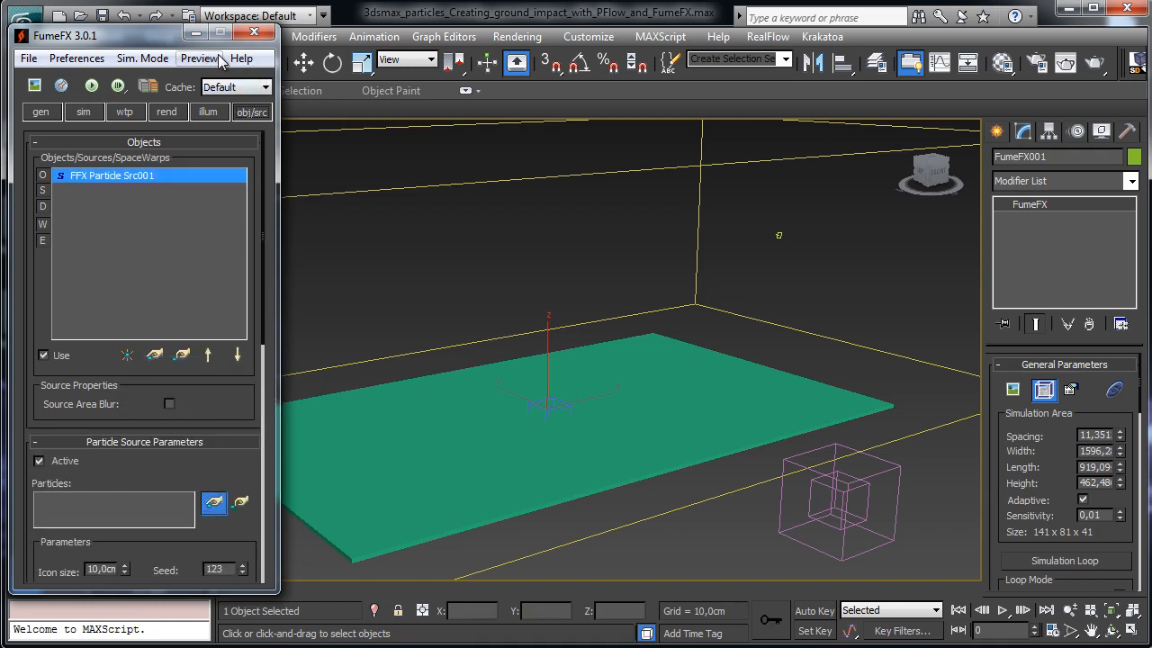
{"action": "key", "text": "h"}
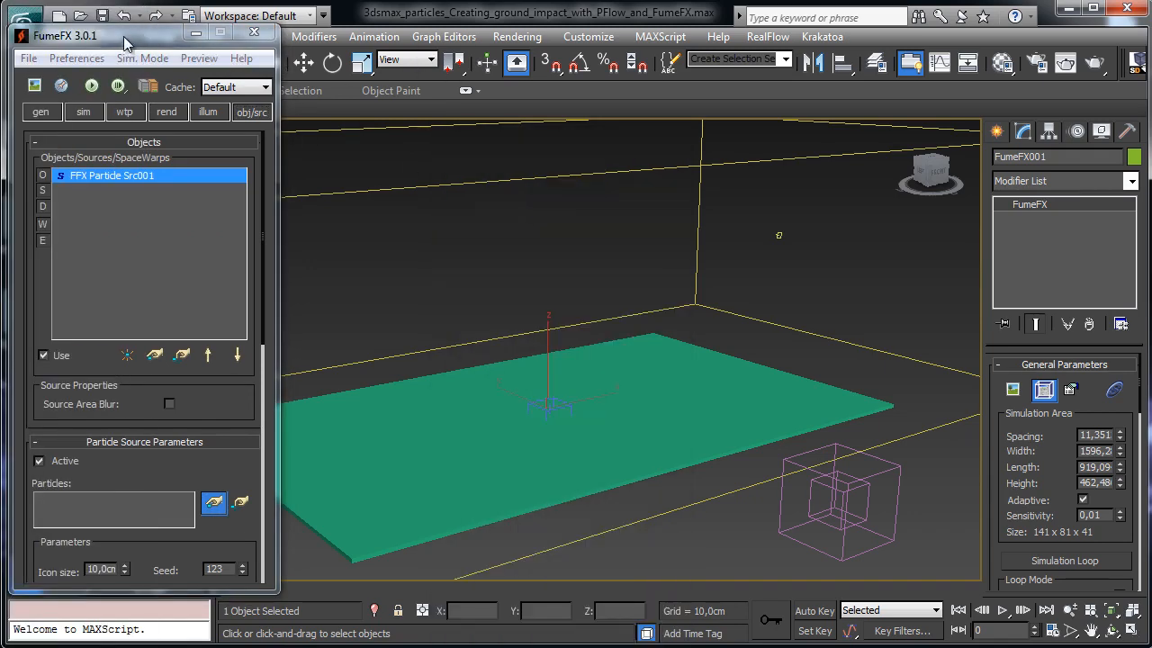
{"action": "left_click_drag", "start_coordinate": [123, 36], "coordinate": [446, 107]}
{"action": "left_click", "coordinate": [208, 67]}
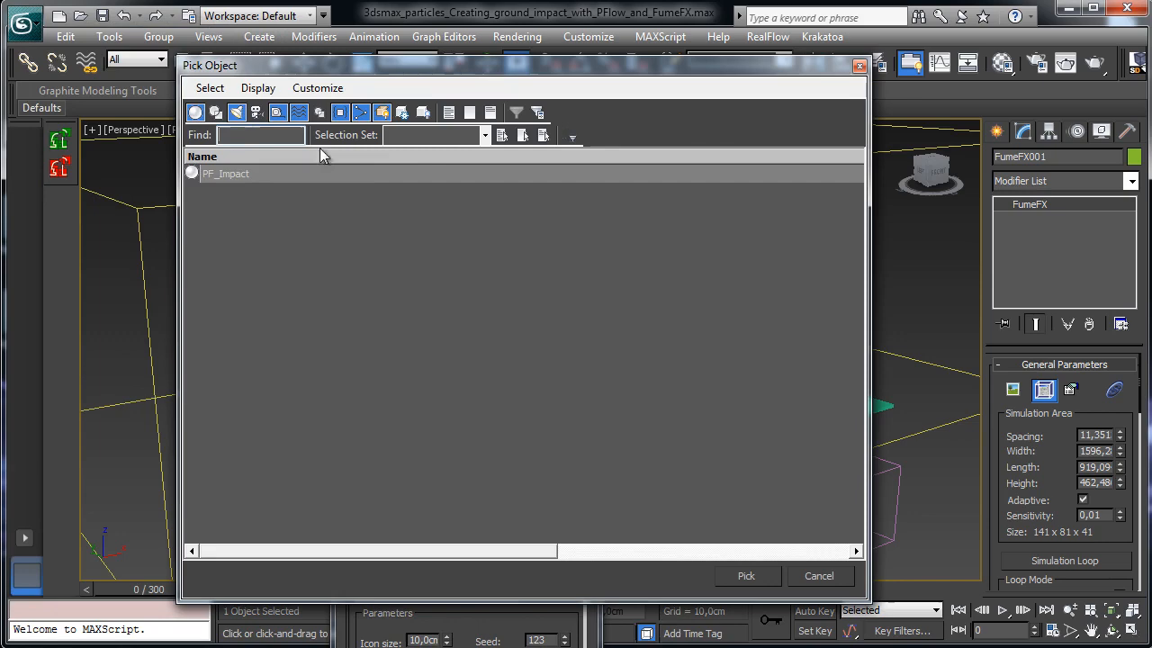
{"action": "left_click", "coordinate": [229, 173]}
{"action": "left_click", "coordinate": [743, 576]}
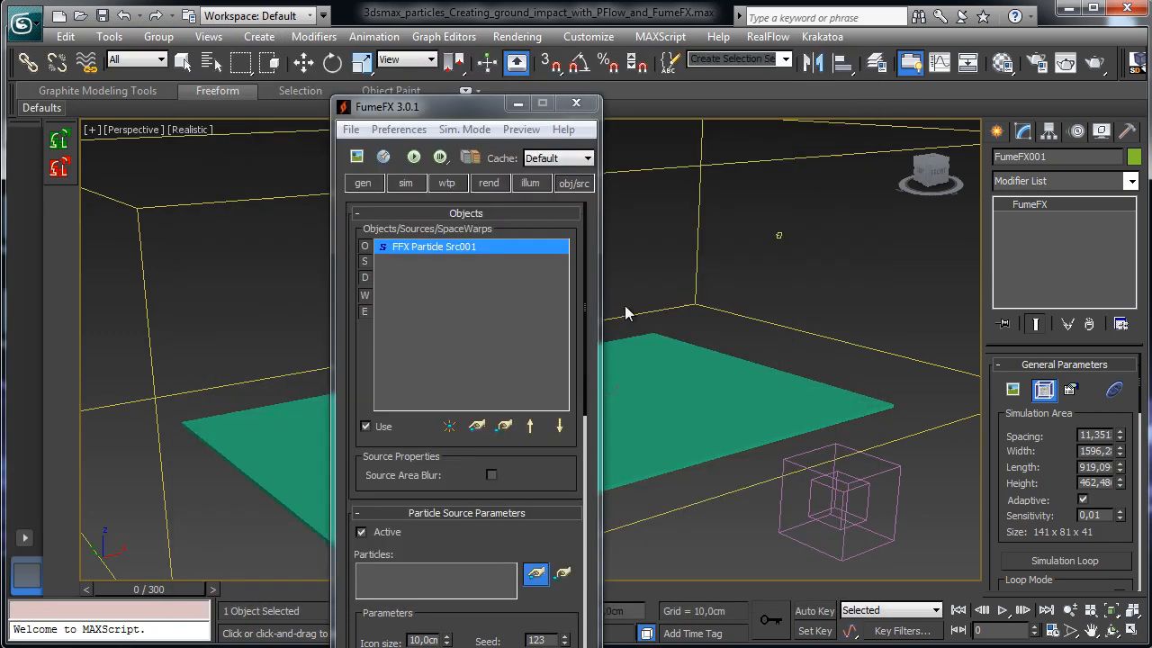
{"action": "left_click_drag", "start_coordinate": [401, 121], "coordinate": [100, 88]}
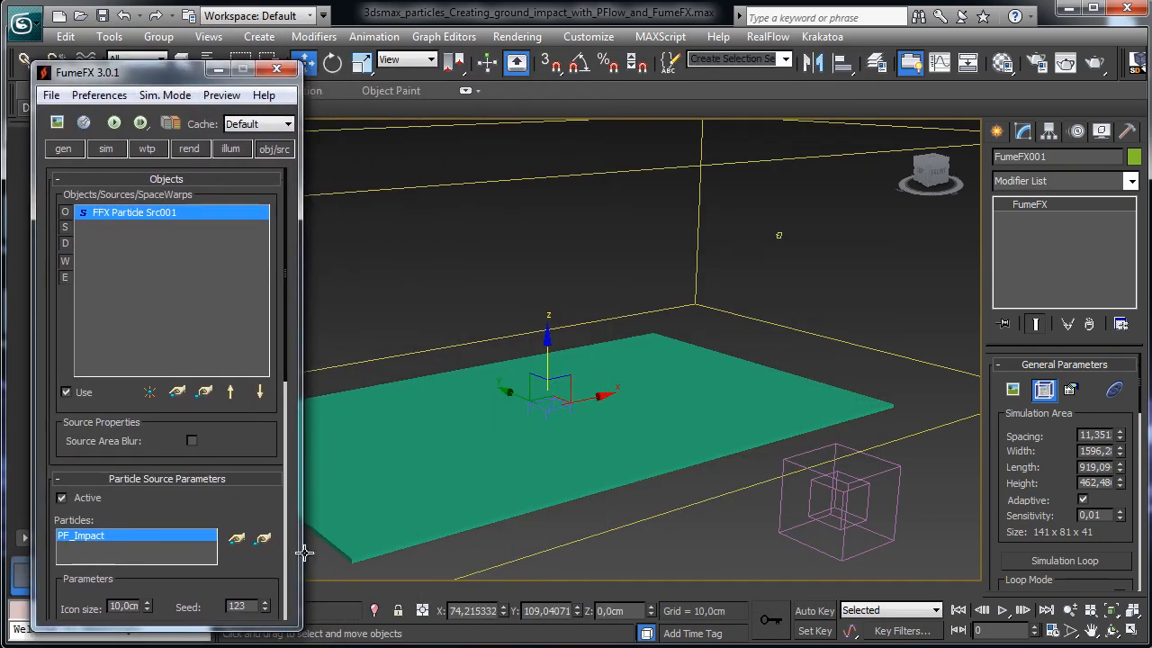
Step: Go to frame 62 and set the particle source's Radius to about 9,4 cm
{"action": "left_click_drag", "start_coordinate": [223, 633], "coordinate": [310, 581]}
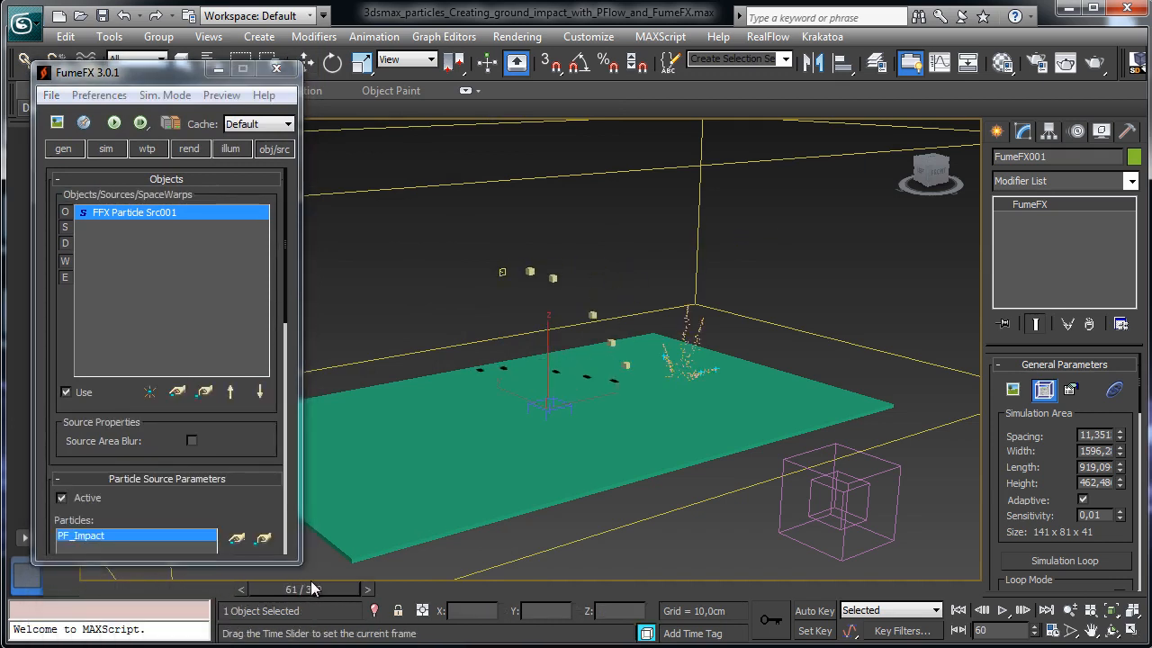
{"action": "key", "text": "w"}
{"action": "scroll", "coordinate": [173, 393], "scroll_direction": "down", "scroll_amount": 5}
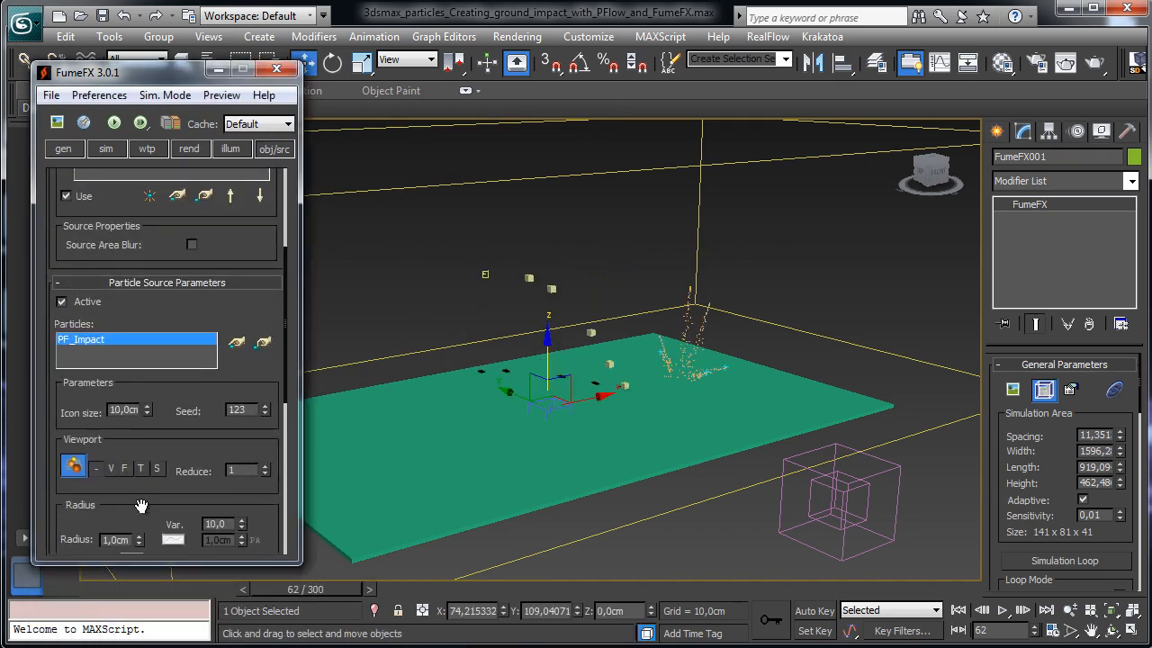
{"action": "scroll", "coordinate": [141, 506], "scroll_direction": "down", "scroll_amount": 2}
{"action": "left_click_drag", "start_coordinate": [151, 375], "coordinate": [155, 297]}
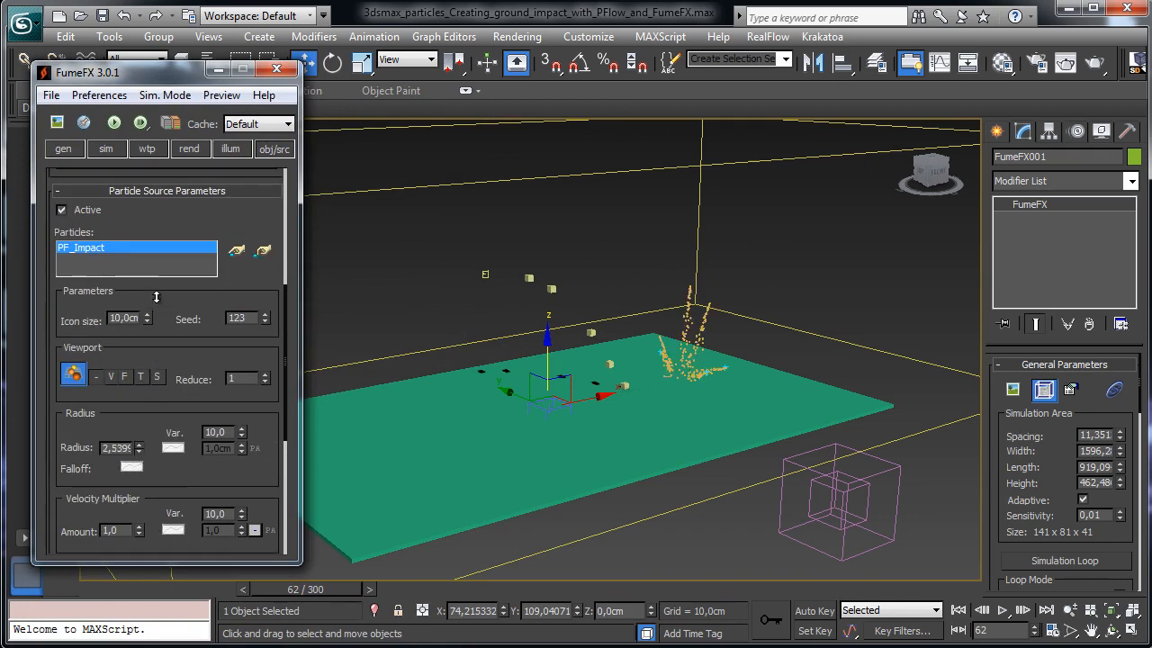
{"action": "left_click_drag", "start_coordinate": [140, 412], "coordinate": [138, 299]}
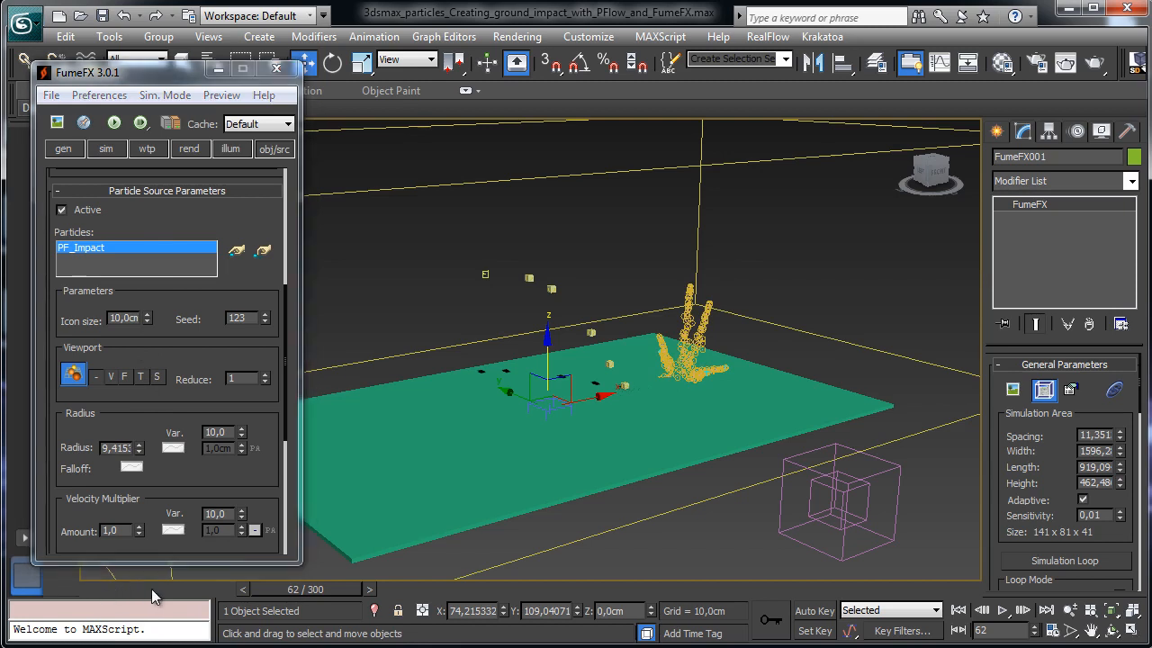
Step: Scrub to frame 89 to preview the source radius, return to frame 0 and save the scene
{"action": "left_click_drag", "start_coordinate": [151, 588], "coordinate": [304, 586]}
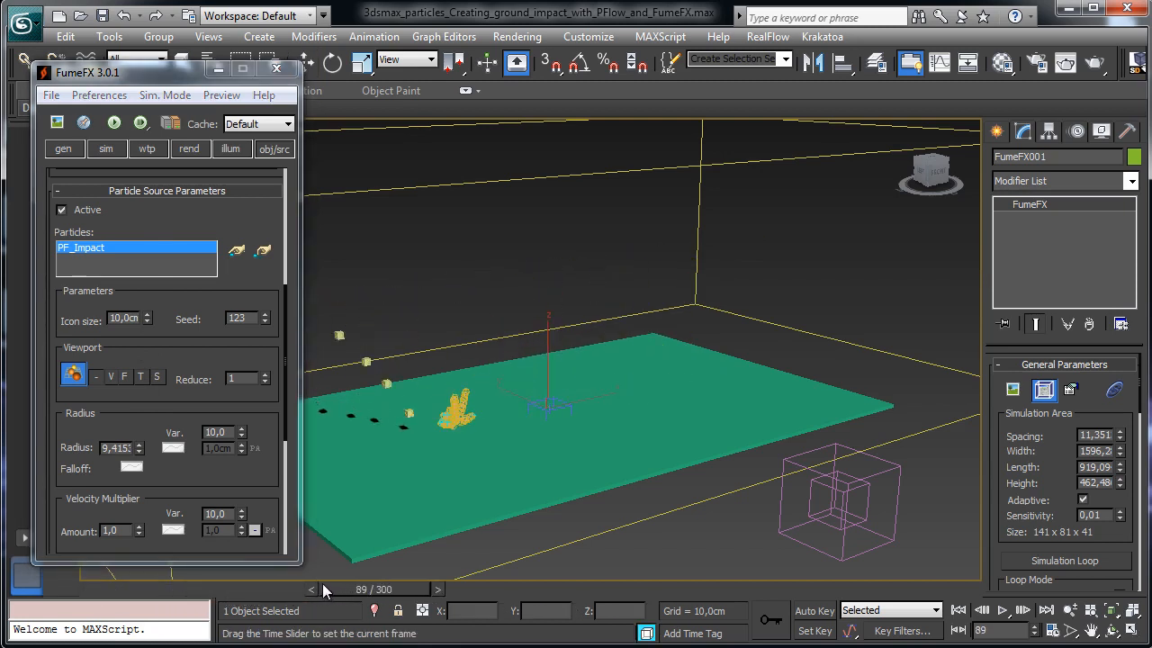
{"action": "left_click", "coordinate": [96, 587]}
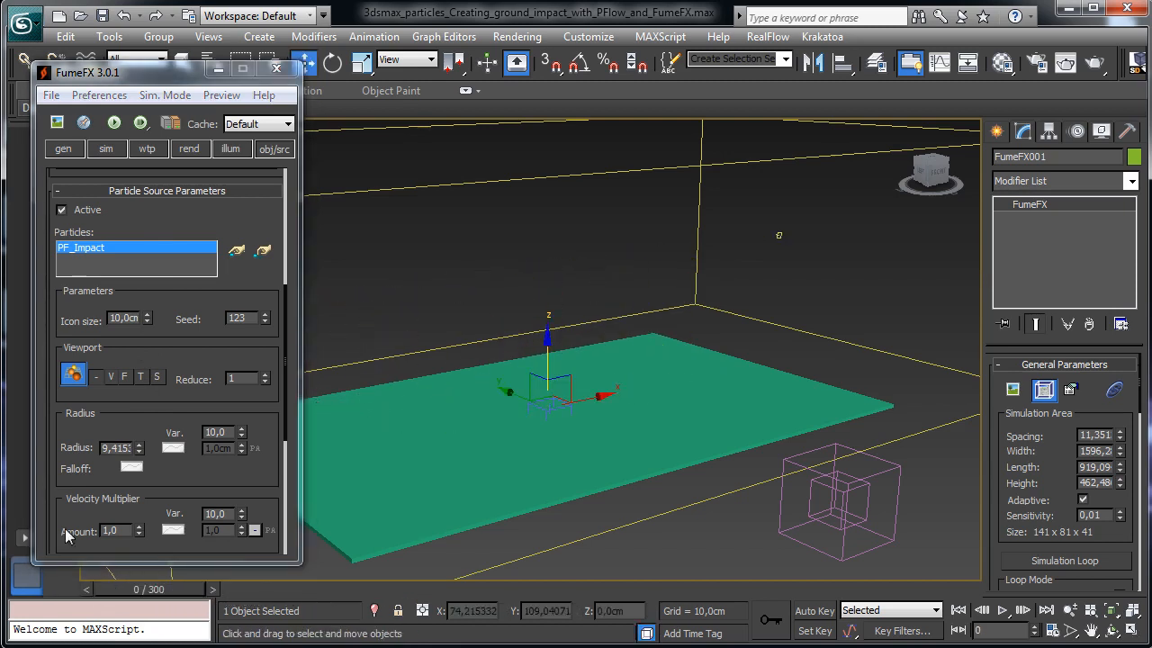
{"action": "left_click", "coordinate": [102, 16]}
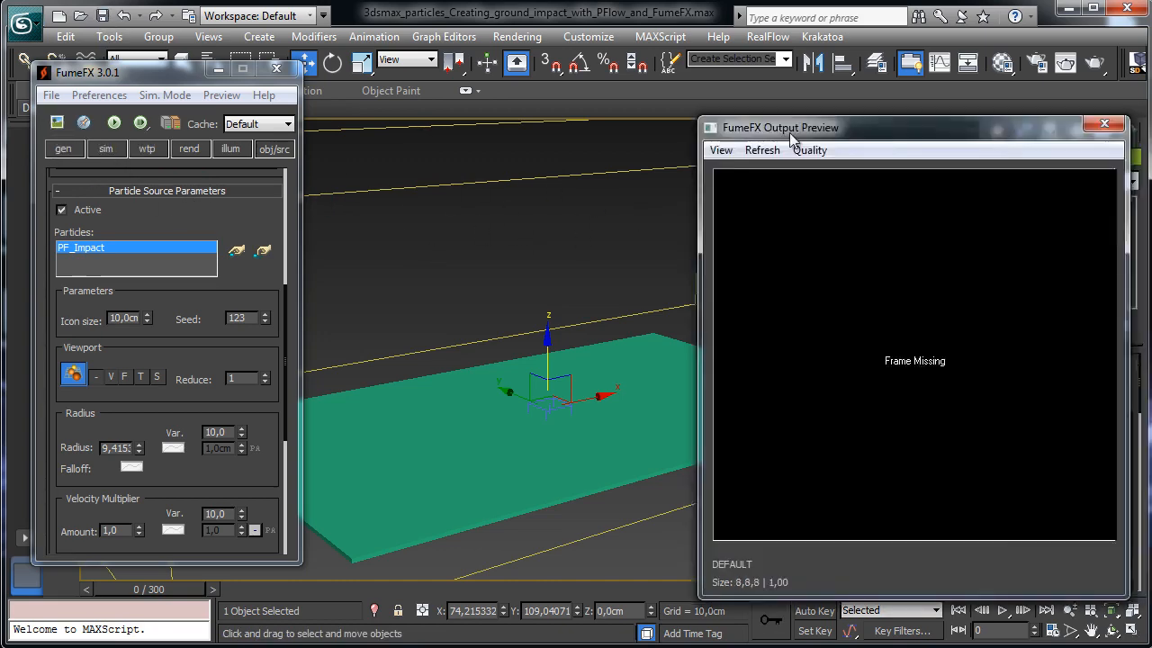
Step: Shrink the FumeFX output preview, run a test simulation to about frame 96, and cancel it
{"action": "left_click_drag", "start_coordinate": [945, 120], "coordinate": [770, 83]}
{"action": "left_click_drag", "start_coordinate": [527, 551], "coordinate": [694, 381]}
{"action": "left_click_drag", "start_coordinate": [785, 86], "coordinate": [799, 284]}
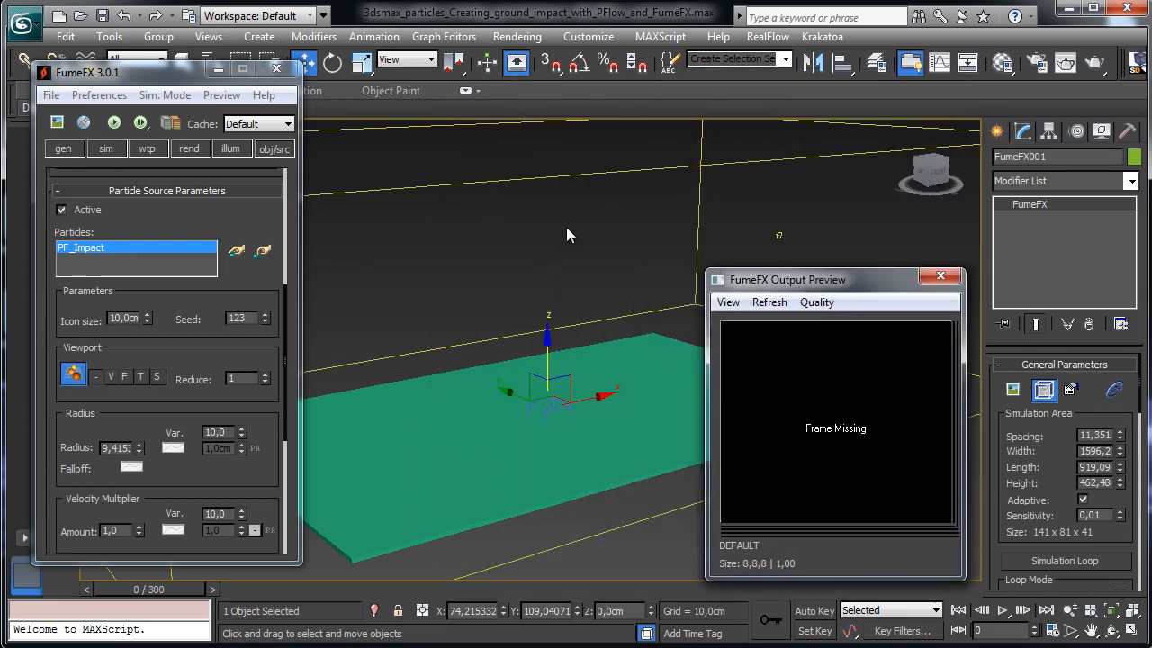
{"action": "left_click", "coordinate": [105, 124]}
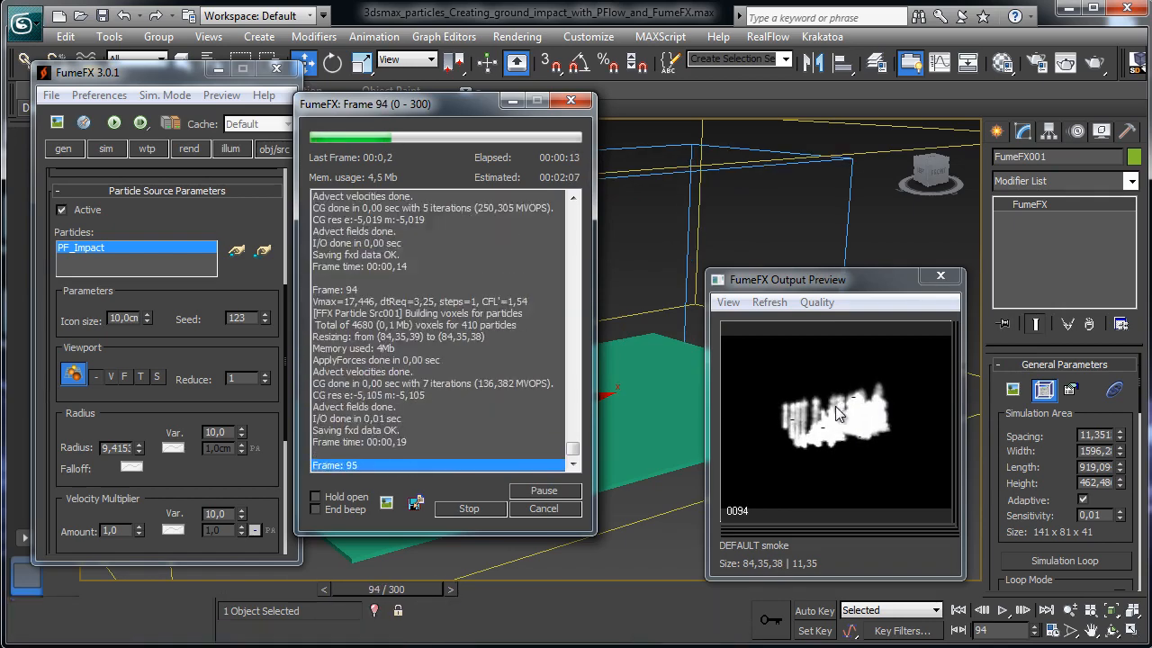
{"action": "left_click", "coordinate": [540, 509]}
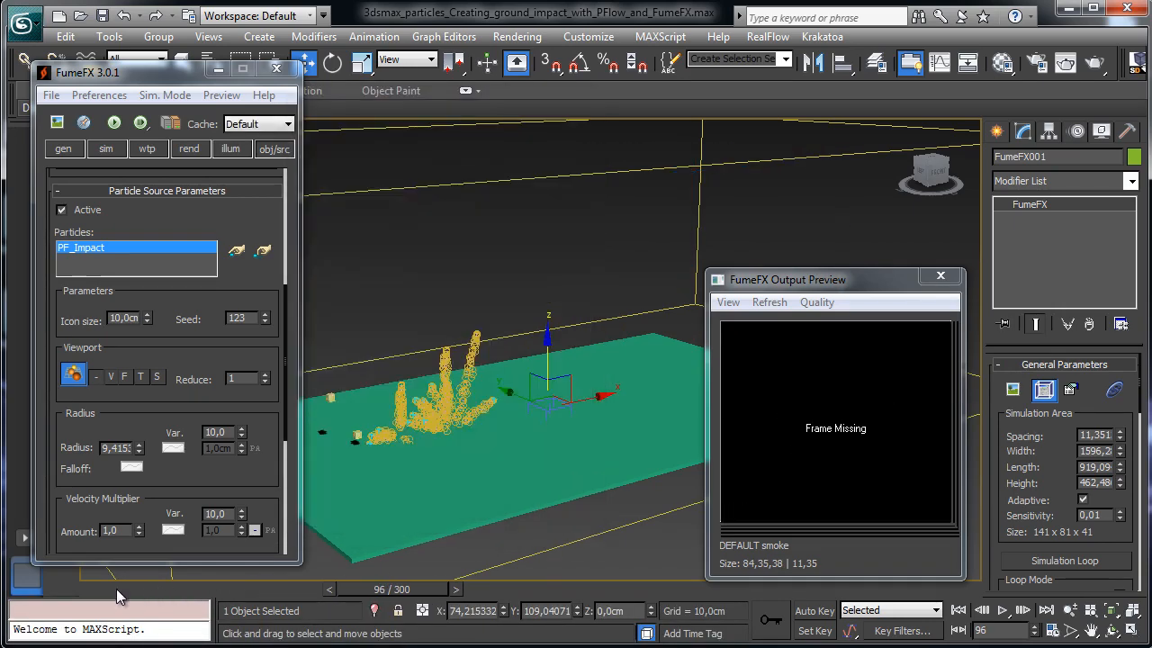
Step: Scrub through the impact frames, set the container's Height to about 388 cm at frame 0, and close the FumeFX settings window
{"action": "left_click_drag", "start_coordinate": [117, 590], "coordinate": [321, 592]}
{"action": "left_click_drag", "start_coordinate": [412, 590], "coordinate": [62, 582]}
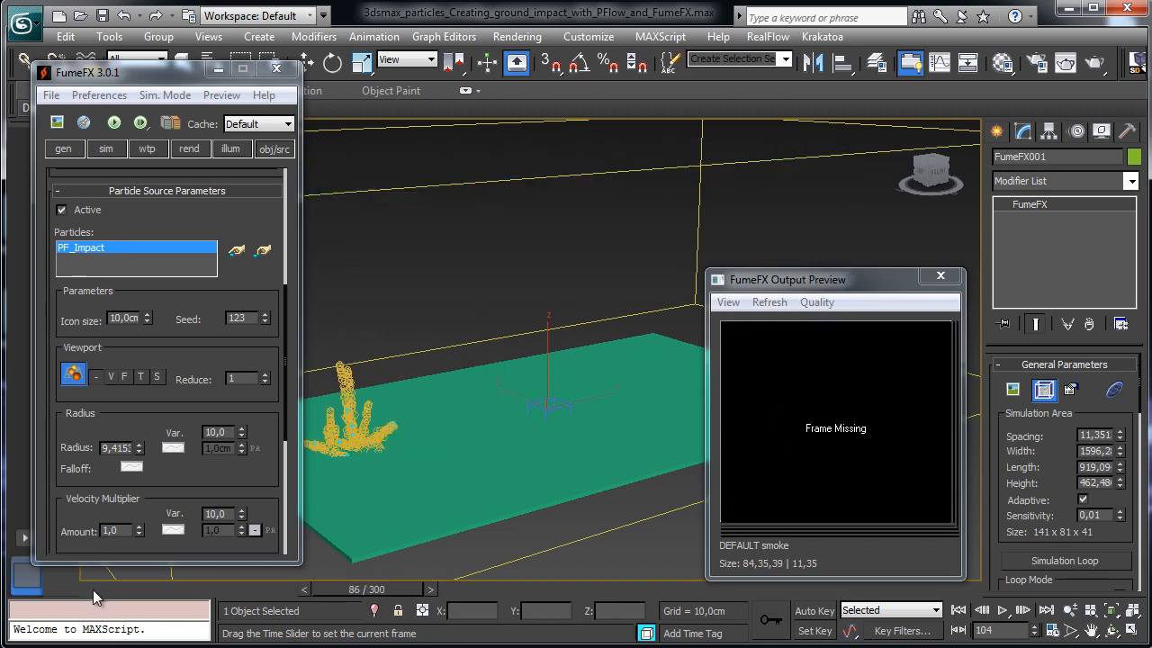
{"action": "left_click_drag", "start_coordinate": [1121, 484], "coordinate": [1127, 497]}
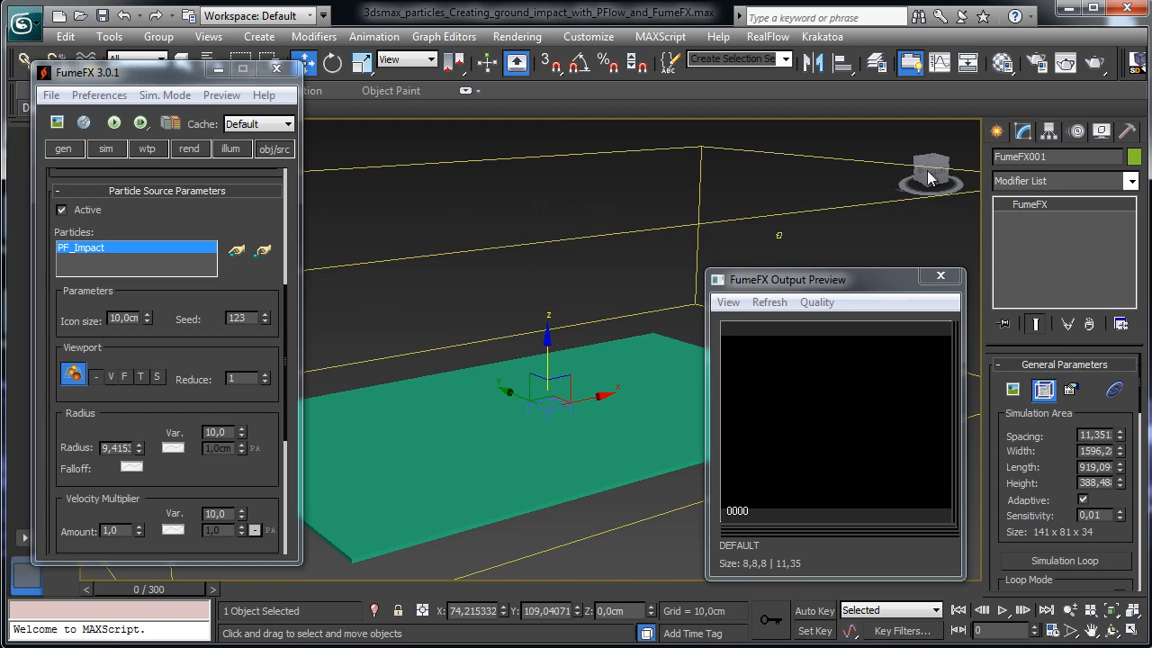
{"action": "mouse_move", "coordinate": [915, 177]}
{"action": "left_click", "coordinate": [276, 69]}
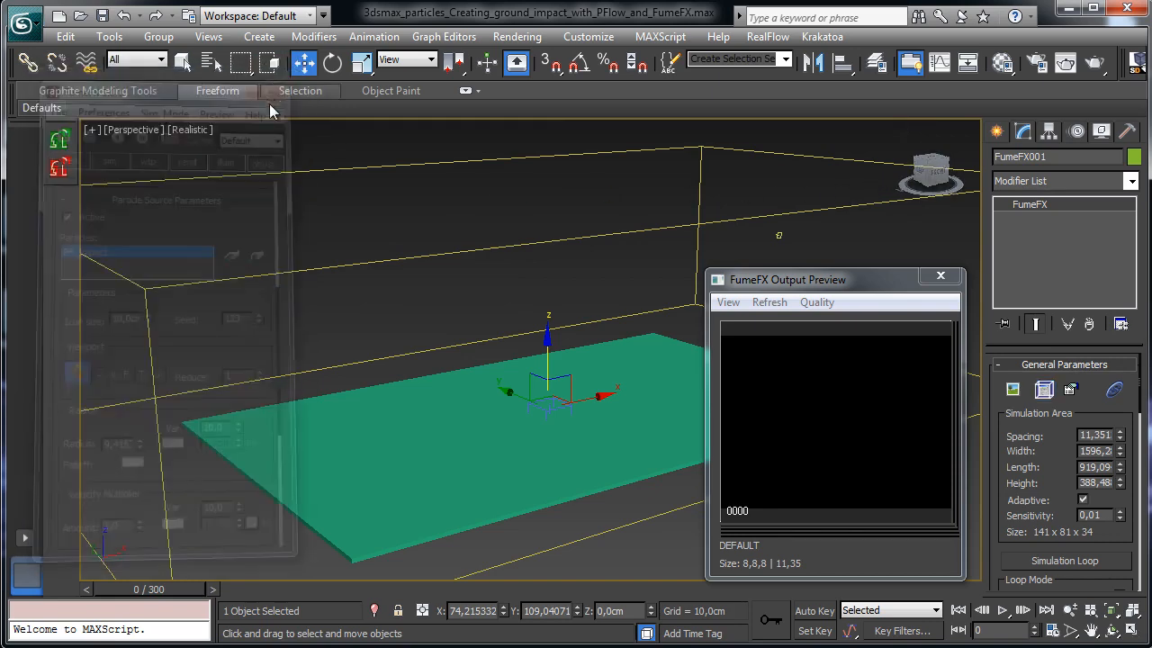
Step: Open PF_Impact in an enlarged Particle View, examine the available operators and the event flow, and minimize it
{"action": "left_click", "coordinate": [211, 61]}
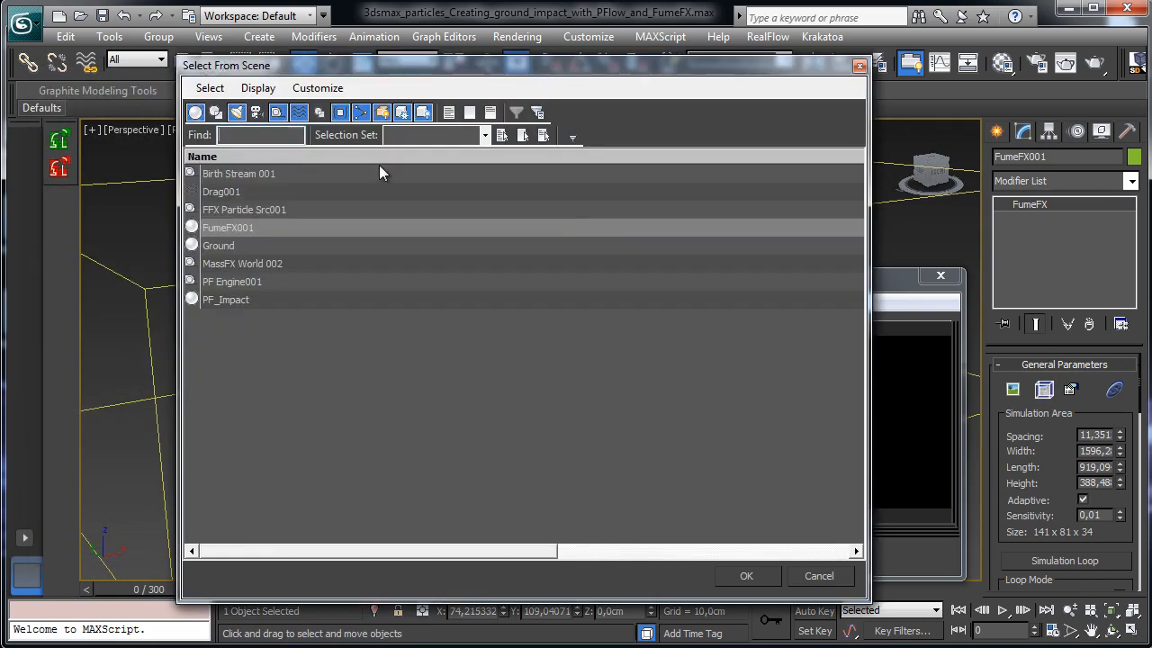
{"action": "left_click", "coordinate": [266, 300]}
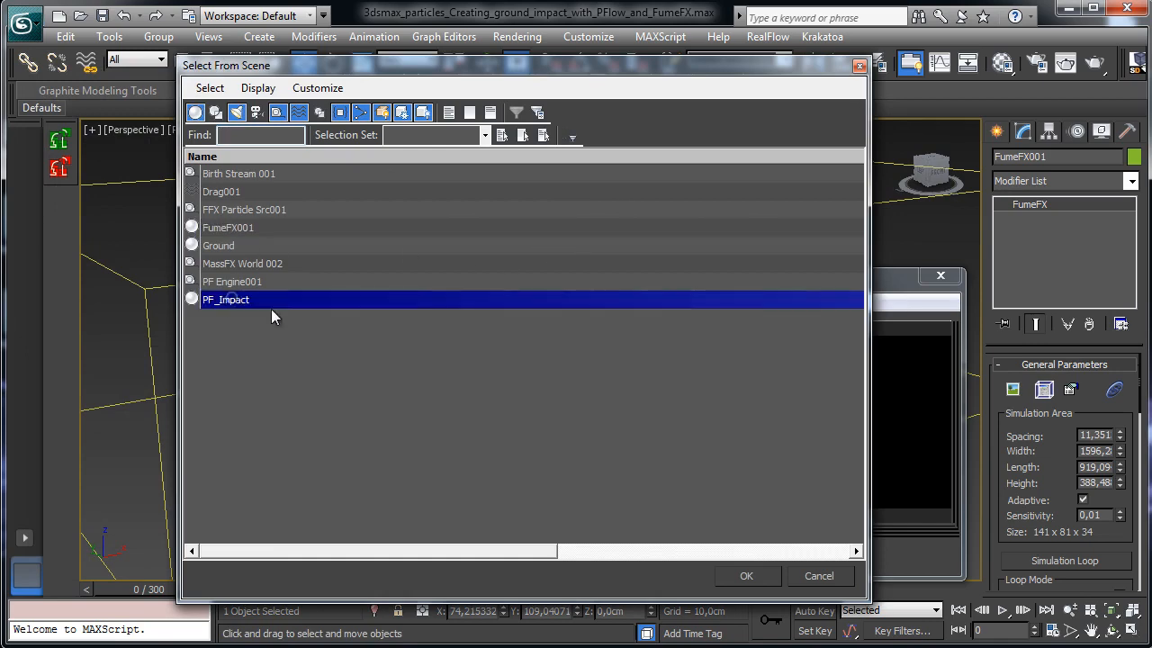
{"action": "left_click", "coordinate": [751, 575]}
{"action": "left_click", "coordinate": [1058, 408]}
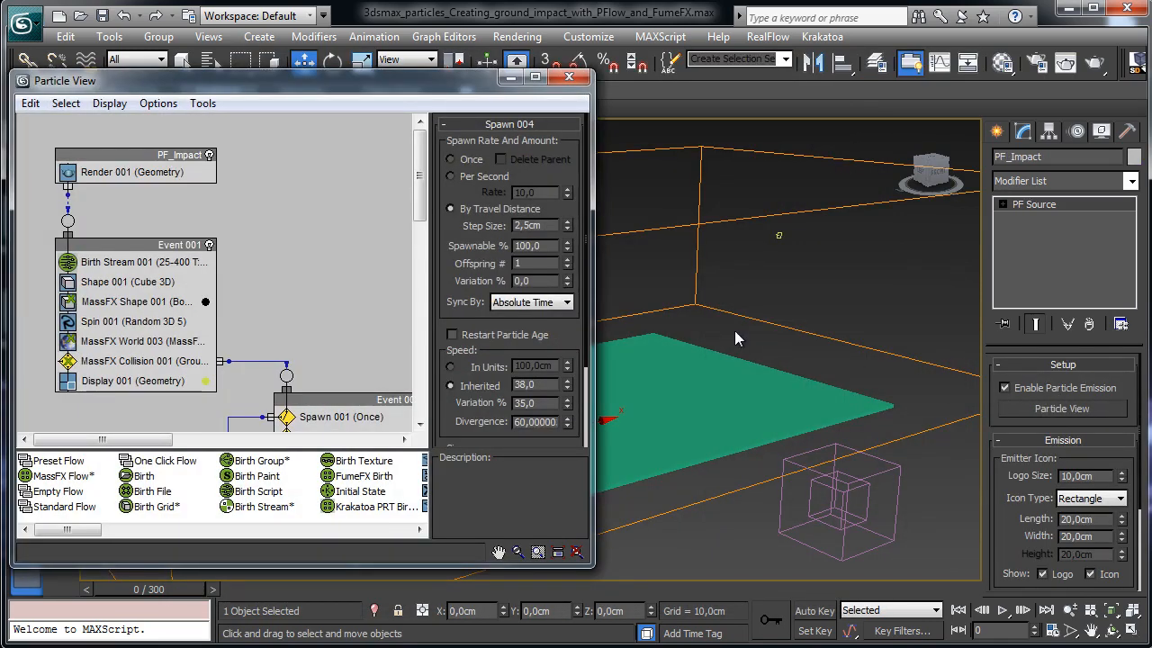
{"action": "left_click_drag", "start_coordinate": [587, 561], "coordinate": [888, 576]}
{"action": "left_click", "coordinate": [680, 545]}
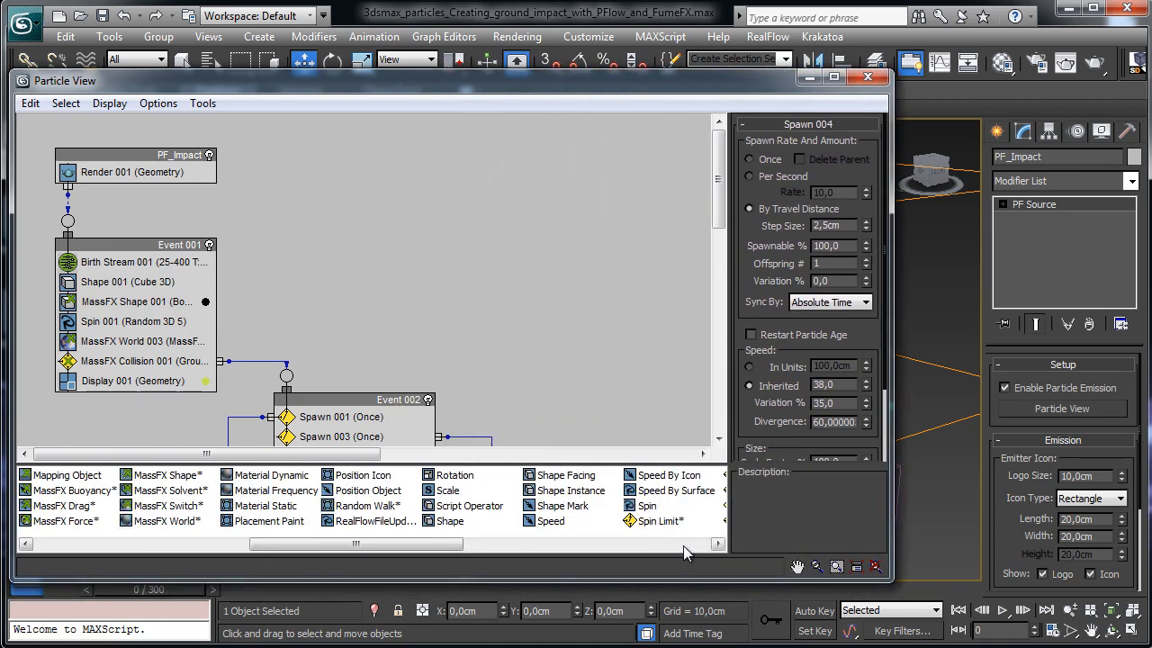
{"action": "left_click", "coordinate": [683, 544]}
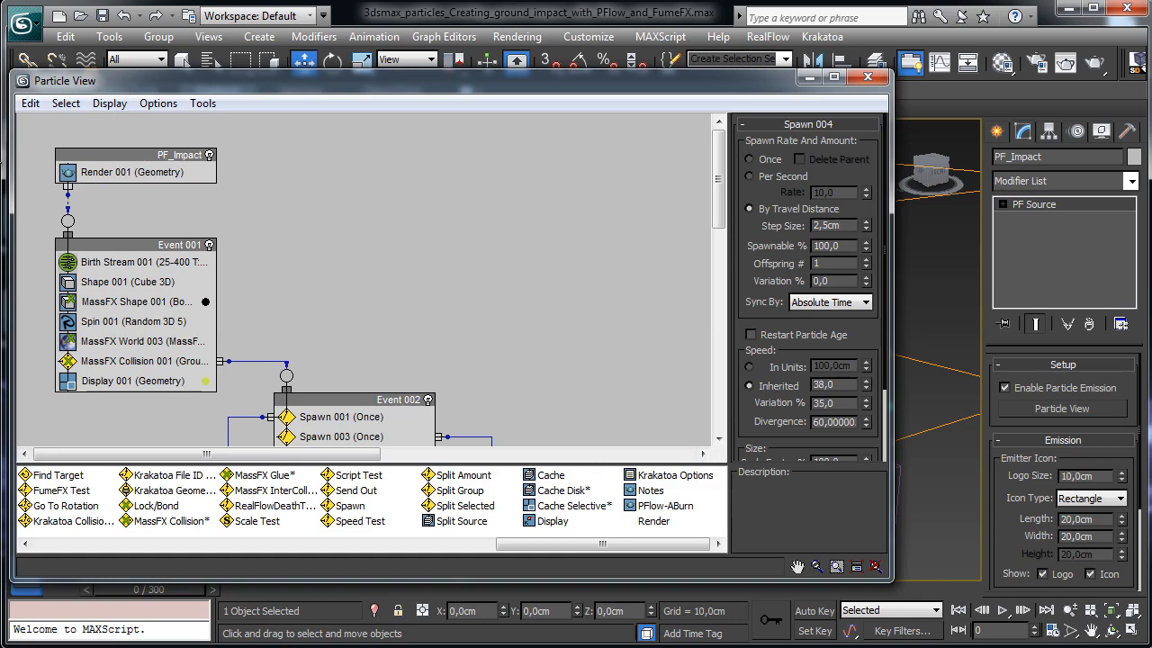
{"action": "left_click_drag", "start_coordinate": [718, 190], "coordinate": [719, 210]}
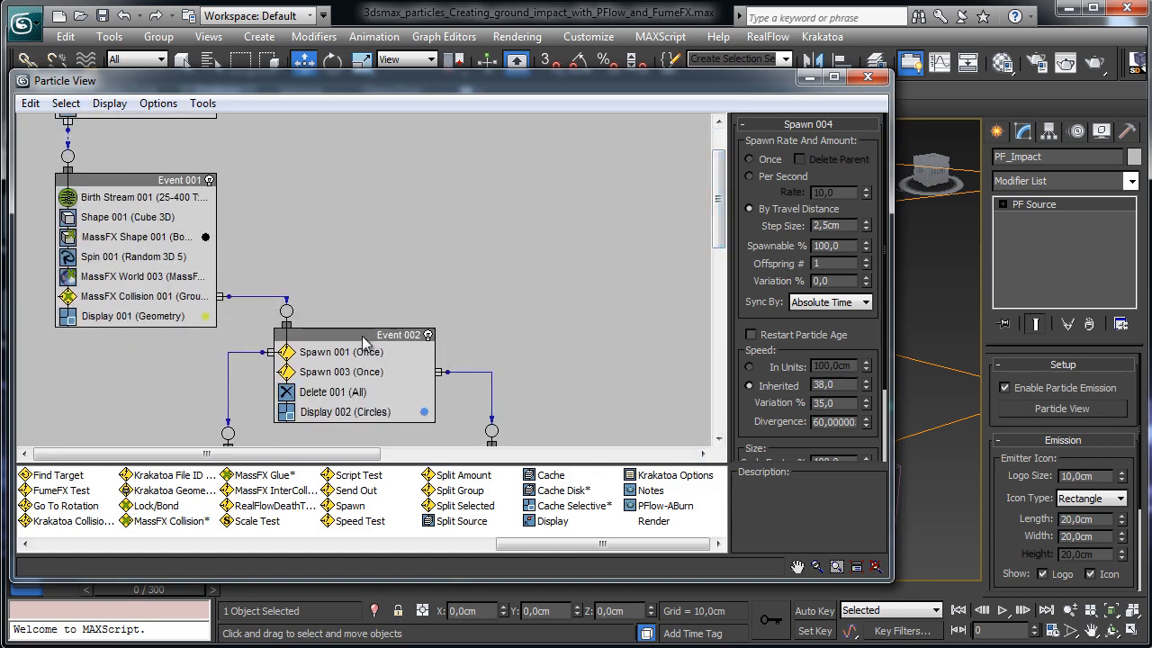
{"action": "mouse_move", "coordinate": [718, 227]}
{"action": "left_mouse_down"}
{"action": "mouse_move", "coordinate": [717, 336]}
{"action": "mouse_move", "coordinate": [707, 227]}
{"action": "left_mouse_up"}
{"action": "left_click", "coordinate": [811, 78]}
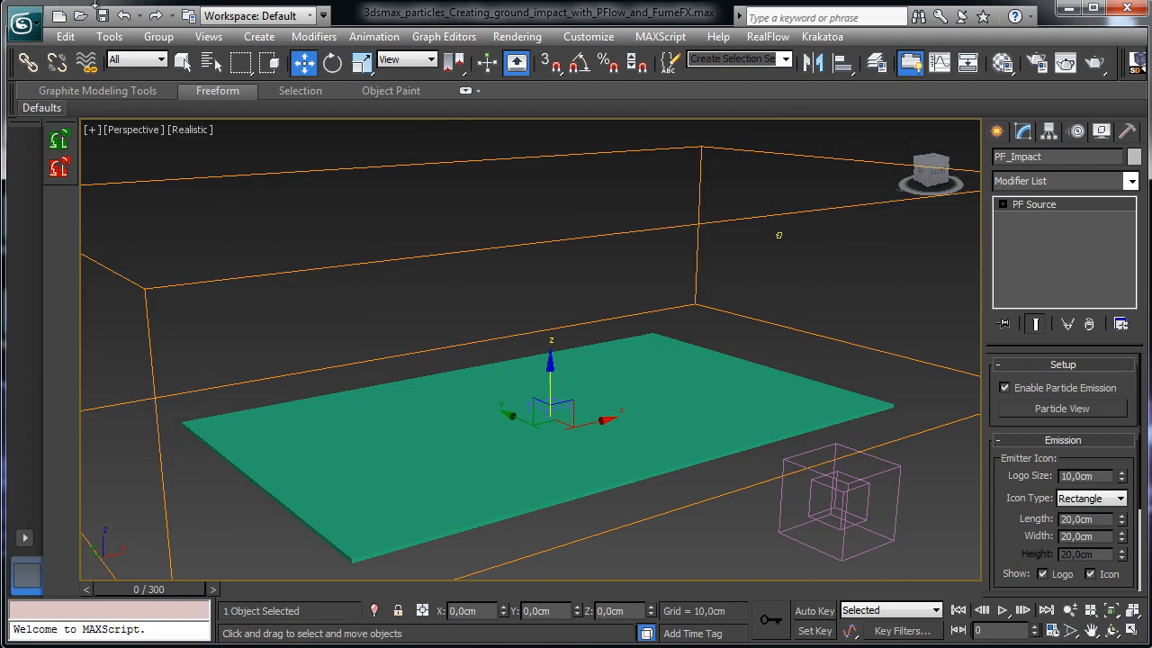
Step: Create a Mesher compound object beside the front edge of the ground plane
{"action": "left_click", "coordinate": [997, 134]}
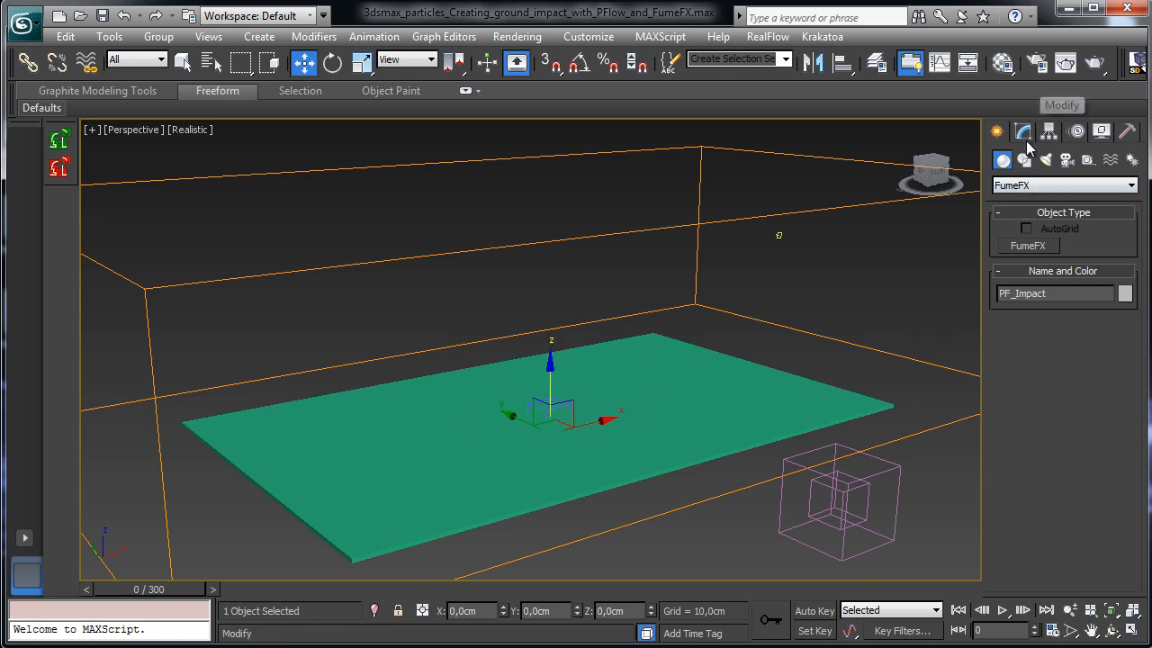
{"action": "left_click", "coordinate": [1064, 185]}
{"action": "scroll", "coordinate": [1035, 225], "scroll_direction": "up", "scroll_amount": 1}
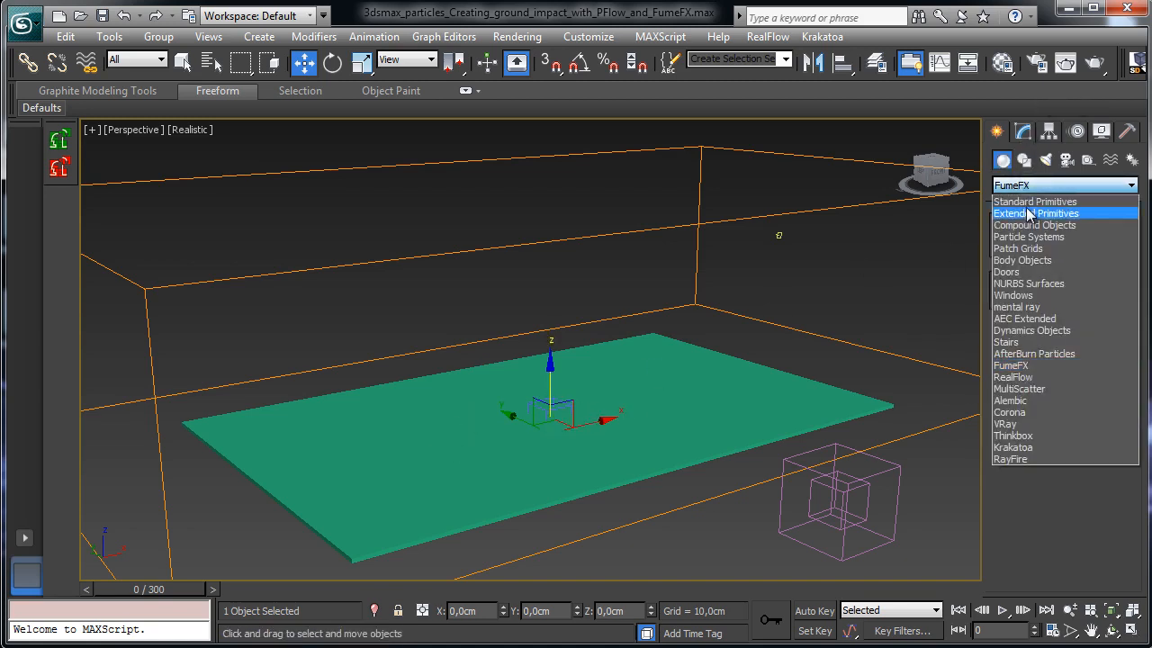
{"action": "left_click", "coordinate": [1035, 209]}
{"action": "left_click", "coordinate": [1098, 322]}
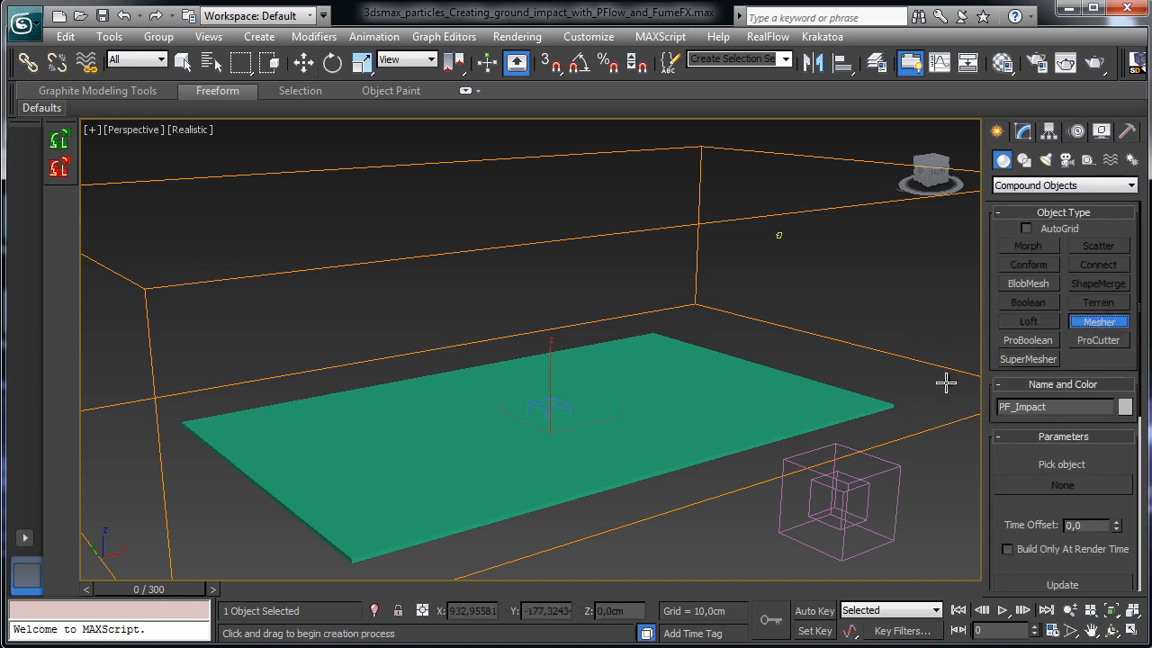
{"action": "left_click_drag", "start_coordinate": [720, 519], "coordinate": [732, 535]}
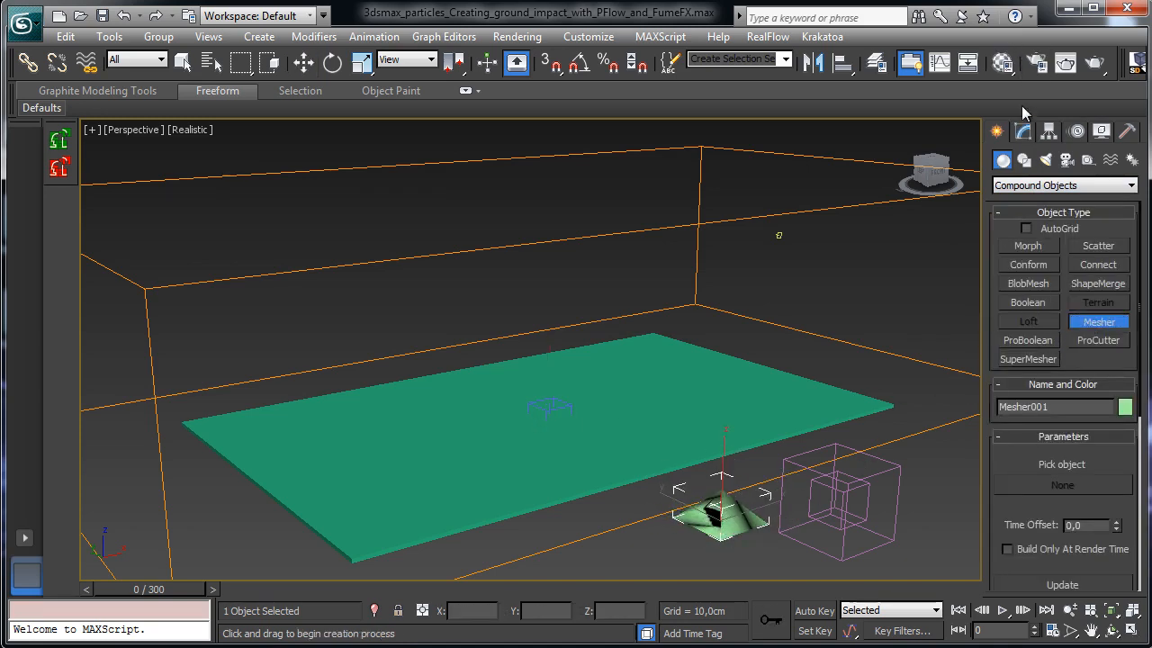
Step: Assign PF_Impact as the Mesher's source object, choosing it from the scene object list
{"action": "left_click", "coordinate": [1024, 132]}
{"action": "left_click", "coordinate": [1044, 413]}
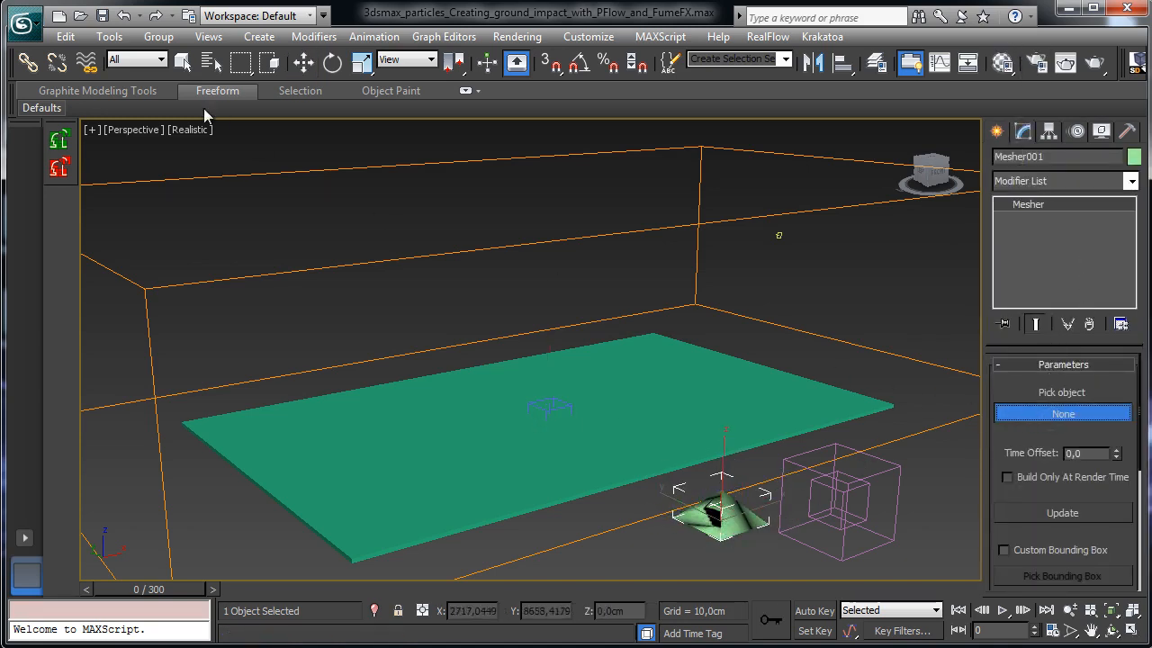
{"action": "left_click", "coordinate": [213, 63]}
{"action": "left_click", "coordinate": [238, 318]}
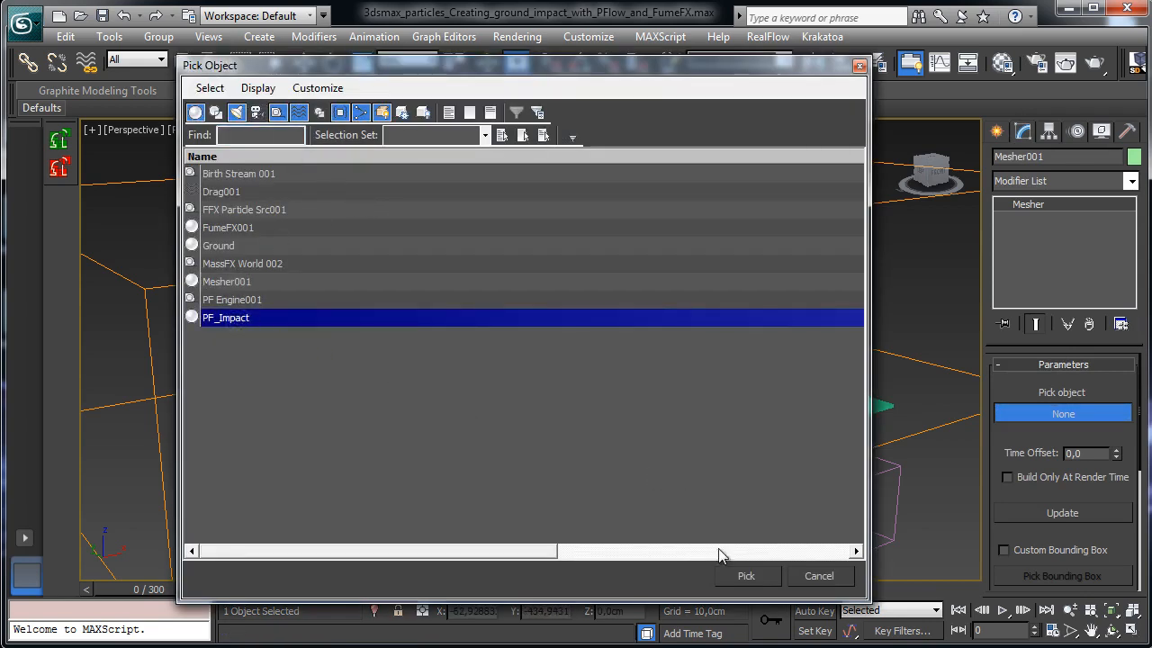
{"action": "left_click", "coordinate": [747, 576]}
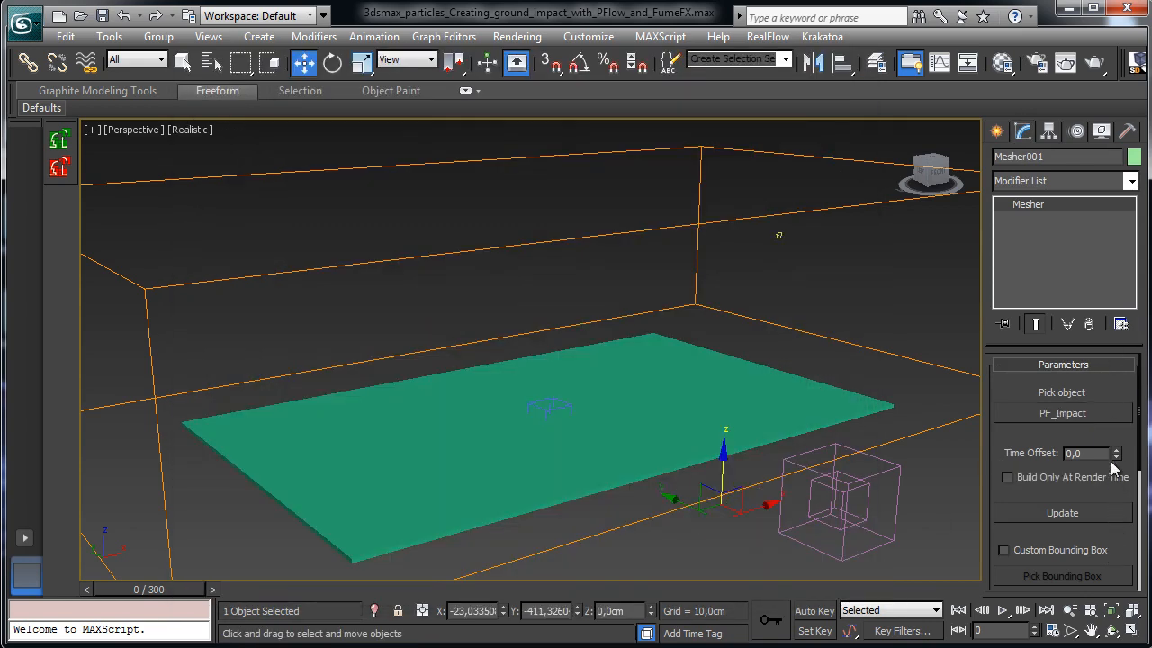
Step: Restrict the Mesher to PF_Impact's Events 002 to 005 instead of all PFlow events, and scrub to frame 108
{"action": "left_click_drag", "start_coordinate": [1121, 532], "coordinate": [1116, 256]}
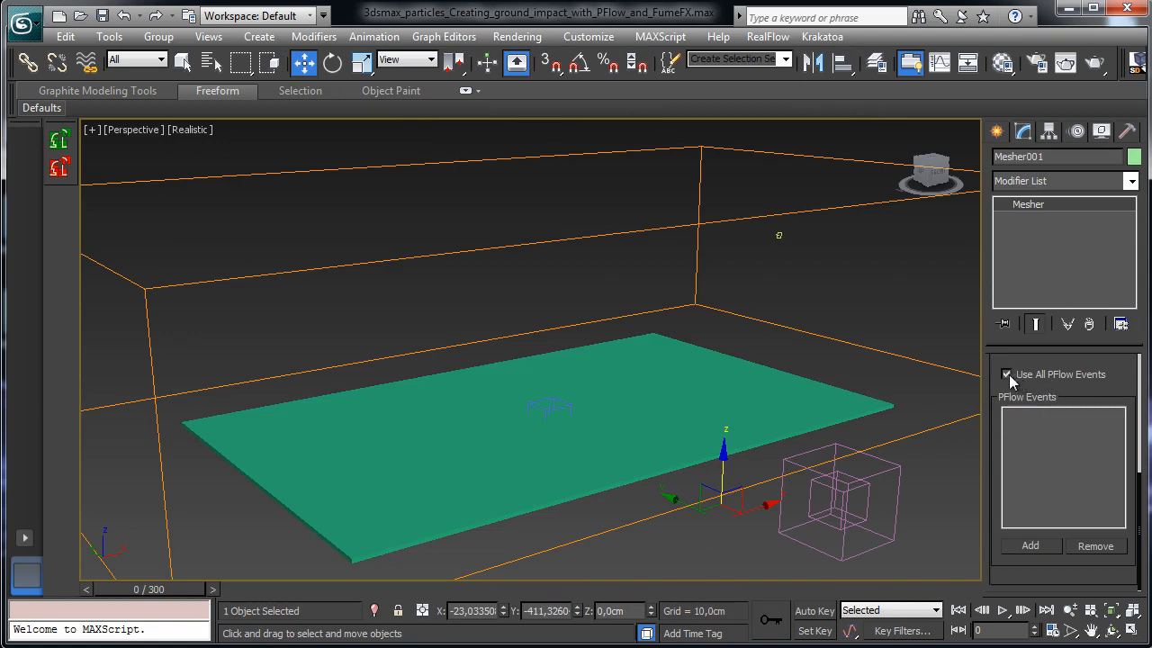
{"action": "left_click", "coordinate": [1061, 377]}
{"action": "left_click", "coordinate": [1031, 546]}
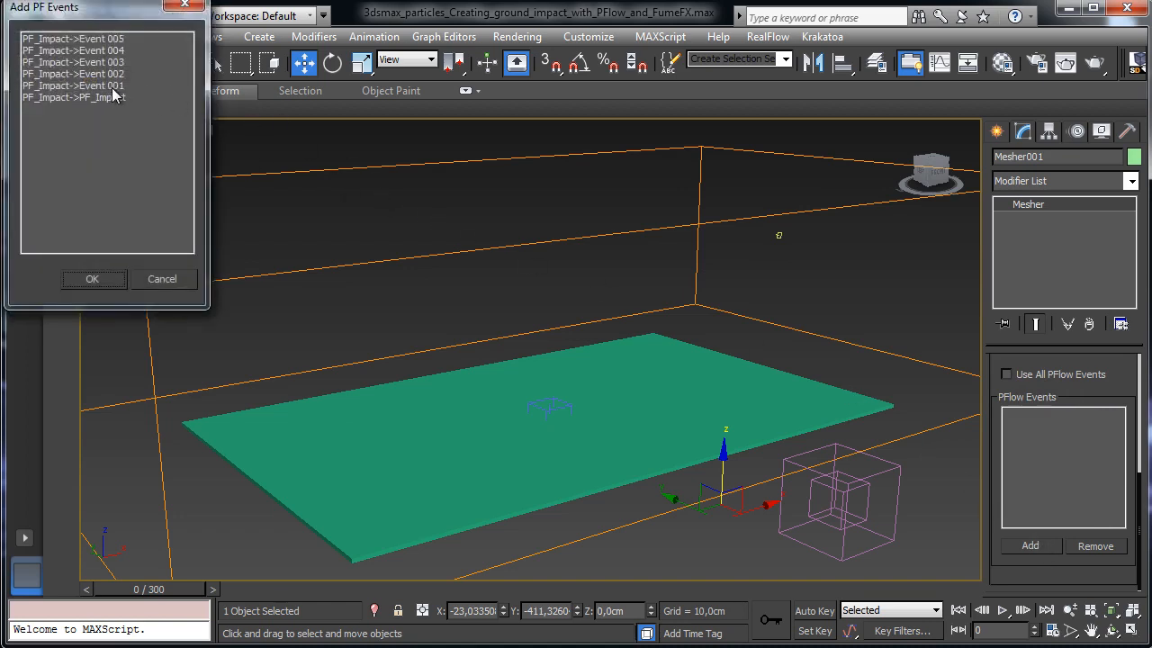
{"action": "left_click_drag", "start_coordinate": [117, 76], "coordinate": [125, 40]}
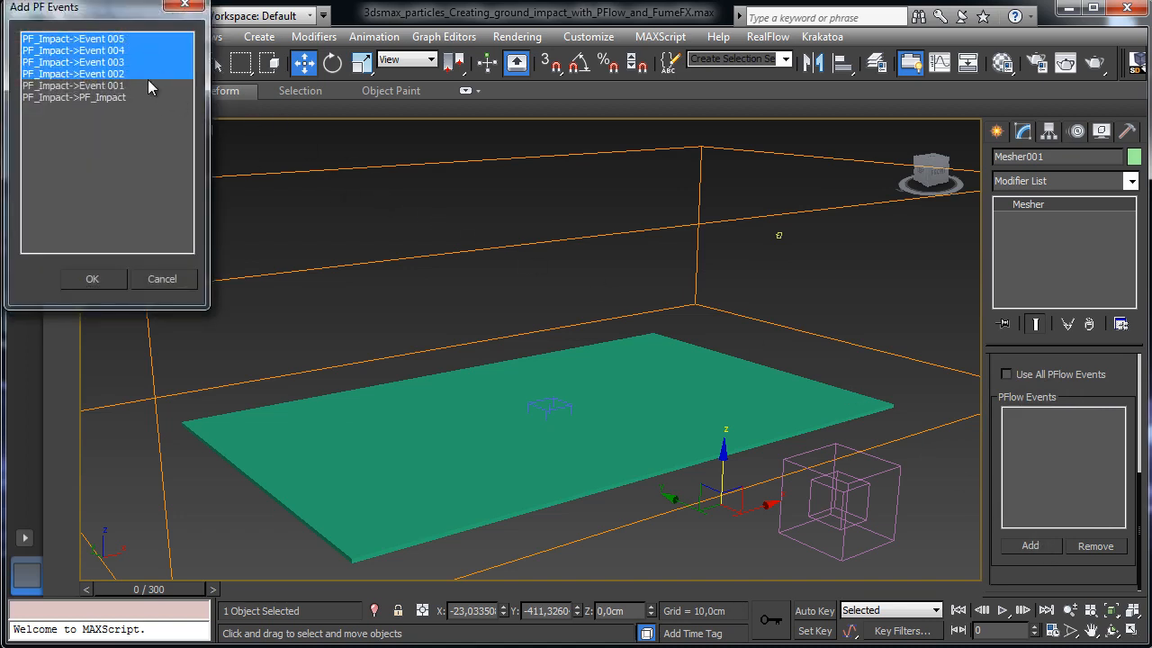
{"action": "left_click", "coordinate": [93, 280]}
{"action": "left_click_drag", "start_coordinate": [173, 587], "coordinate": [449, 569]}
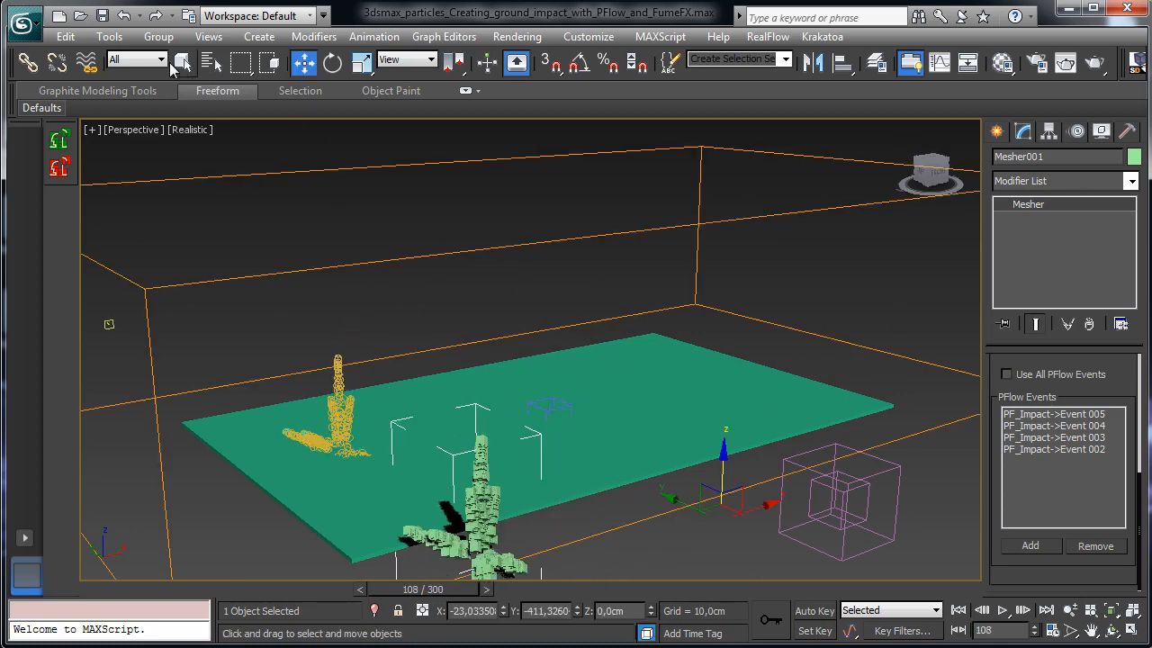
Step: Check the FFX particle source, then select PF_Impact and open Particle View, positioned clear of the meshed trails
{"action": "left_click", "coordinate": [180, 63]}
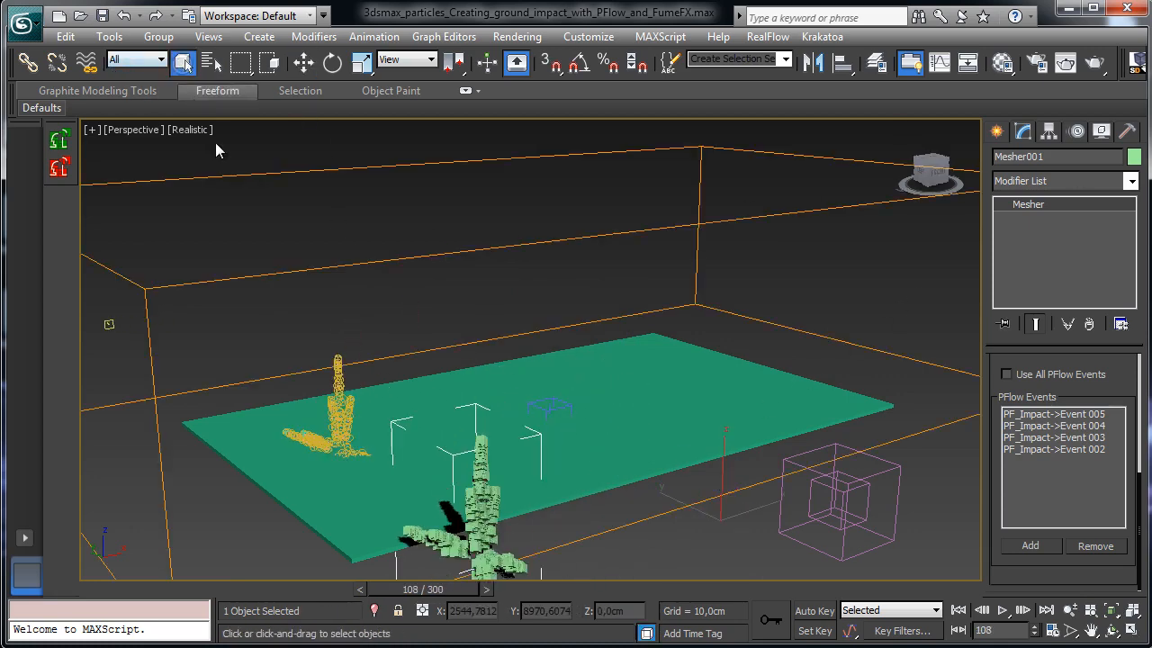
{"action": "left_click", "coordinate": [337, 372]}
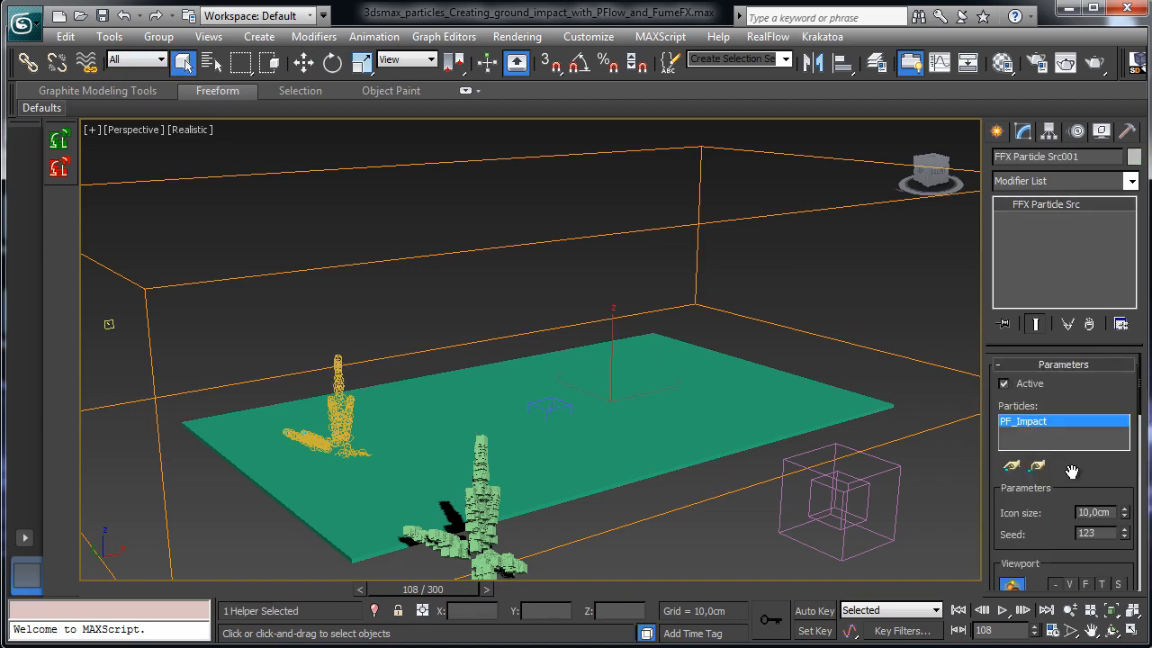
{"action": "left_click", "coordinate": [212, 62]}
{"action": "left_click", "coordinate": [230, 317]}
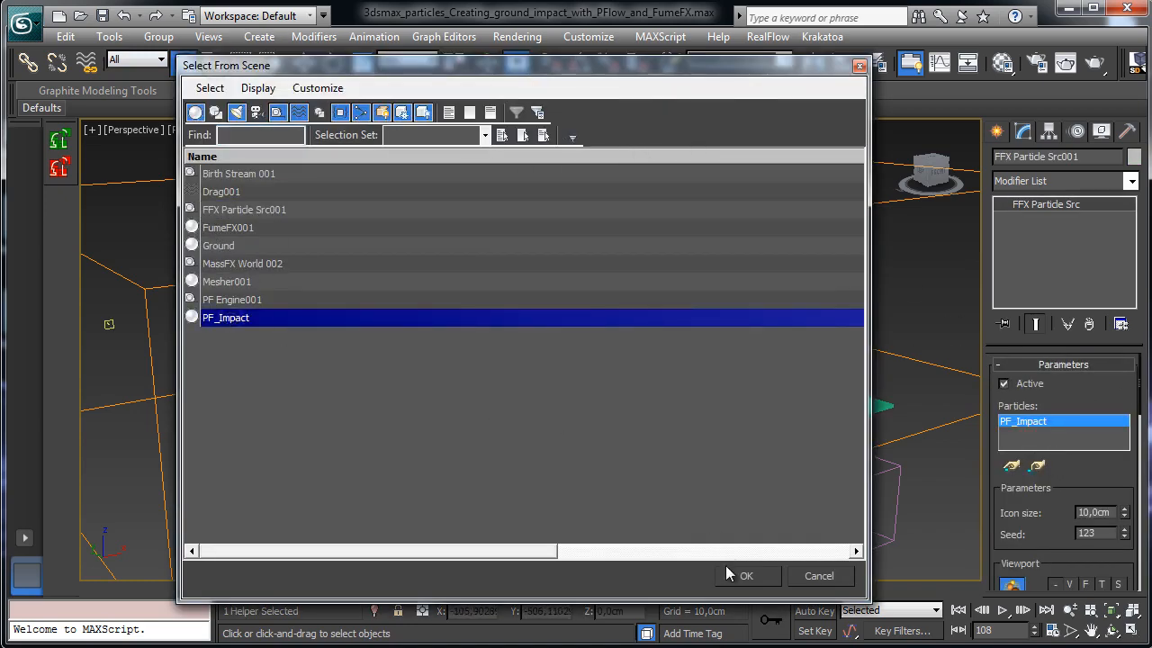
{"action": "left_click", "coordinate": [731, 572]}
{"action": "left_click", "coordinate": [1062, 409]}
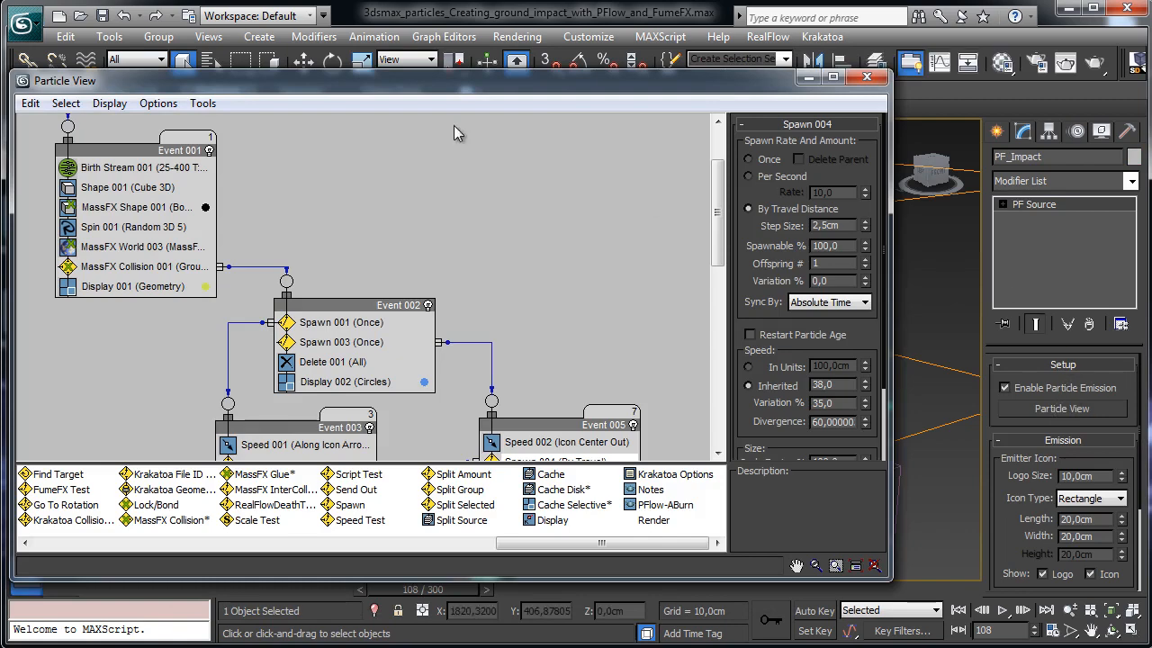
{"action": "left_click_drag", "start_coordinate": [448, 87], "coordinate": [673, 0]}
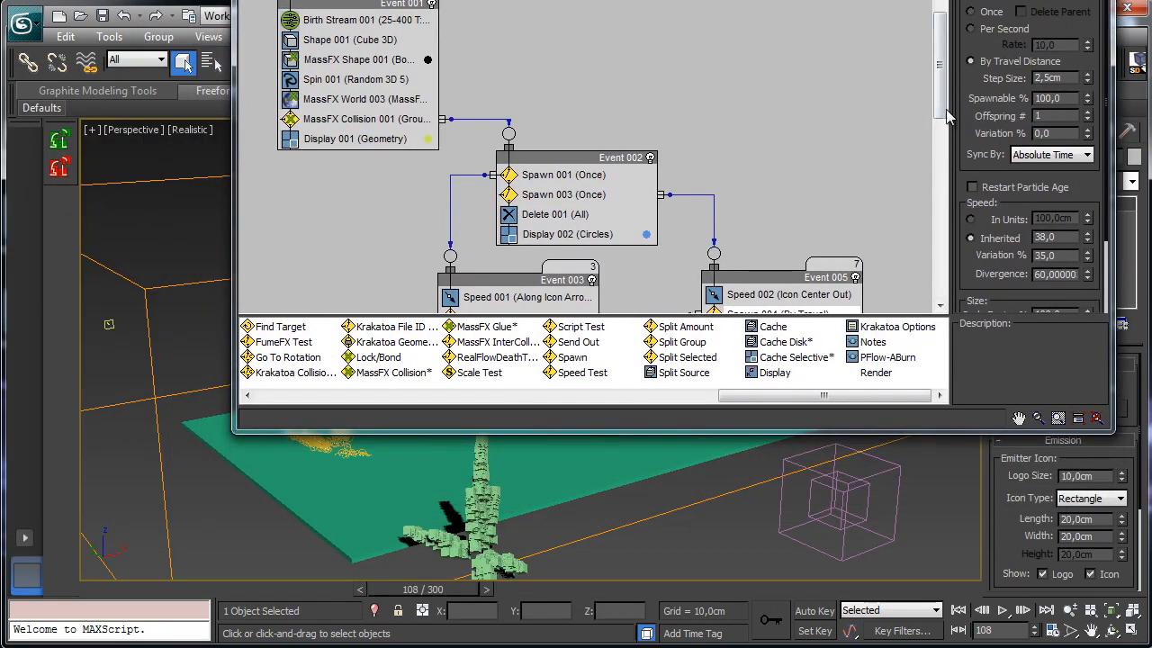
Step: Add a Scale operator to the beginning of Event 002, above Spawn 001
{"action": "middle_click_drag", "start_coordinate": [373, 101], "coordinate": [374, 52]}
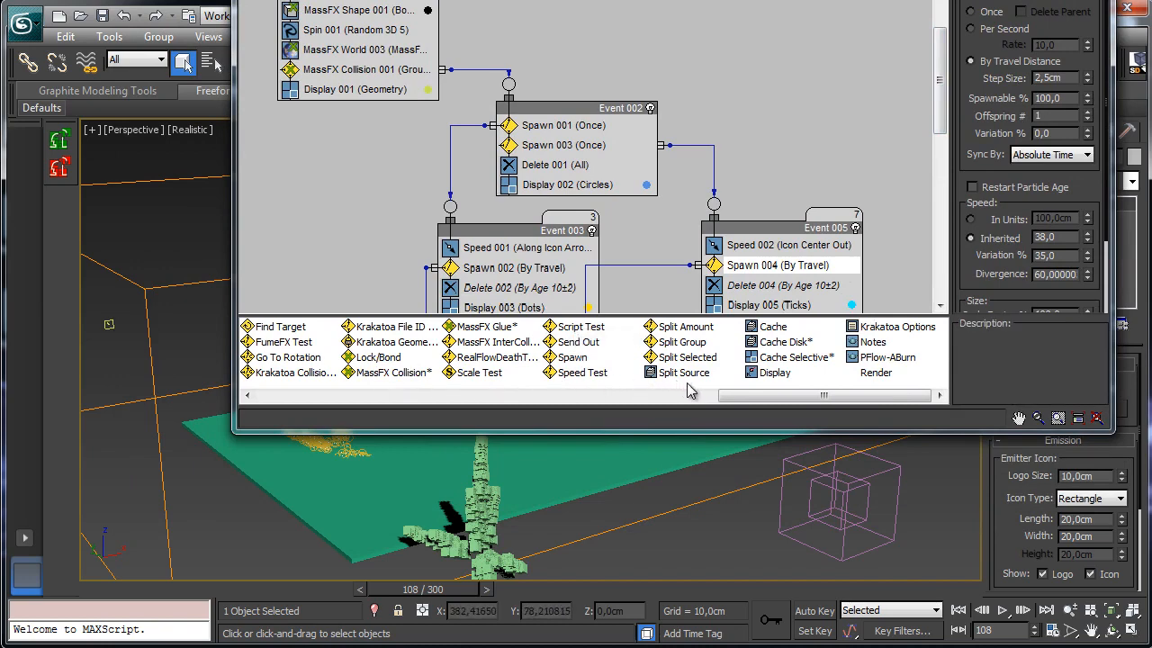
{"action": "left_click_drag", "start_coordinate": [781, 401], "coordinate": [683, 398]}
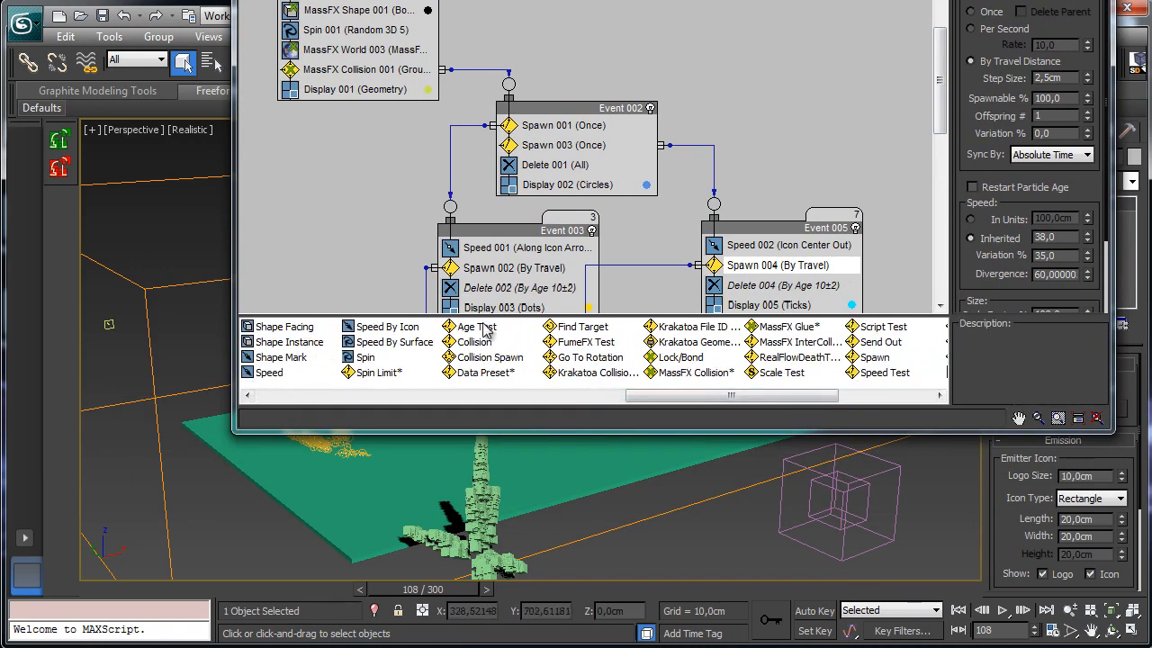
{"action": "left_click_drag", "start_coordinate": [693, 401], "coordinate": [627, 405]}
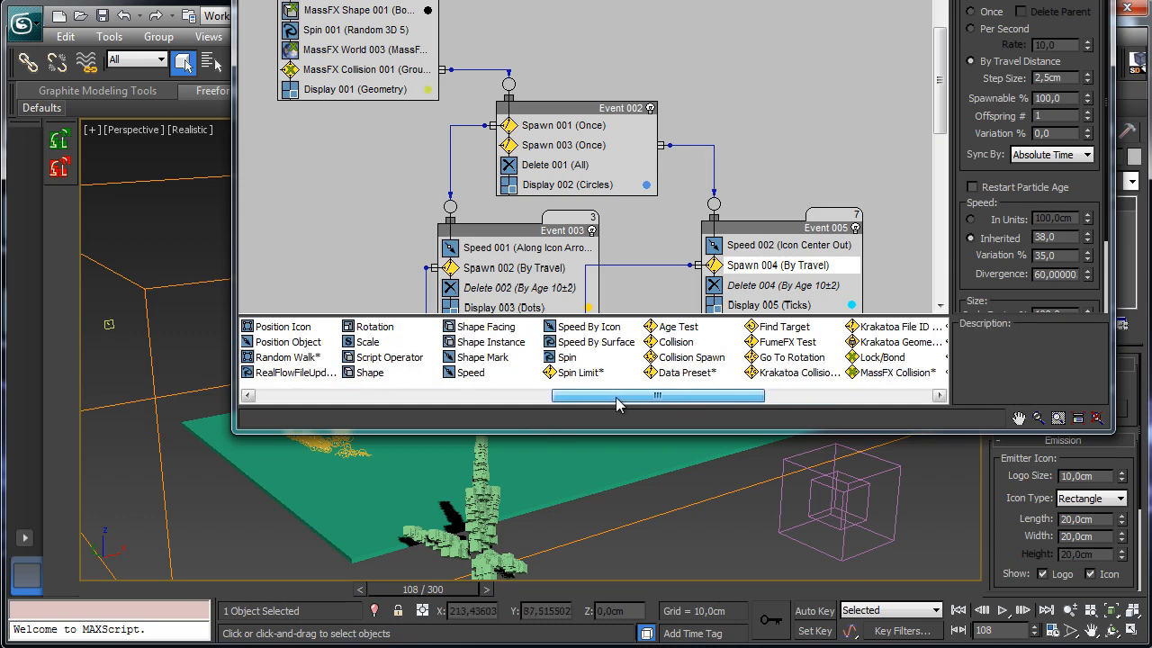
{"action": "left_click_drag", "start_coordinate": [367, 342], "coordinate": [546, 139]}
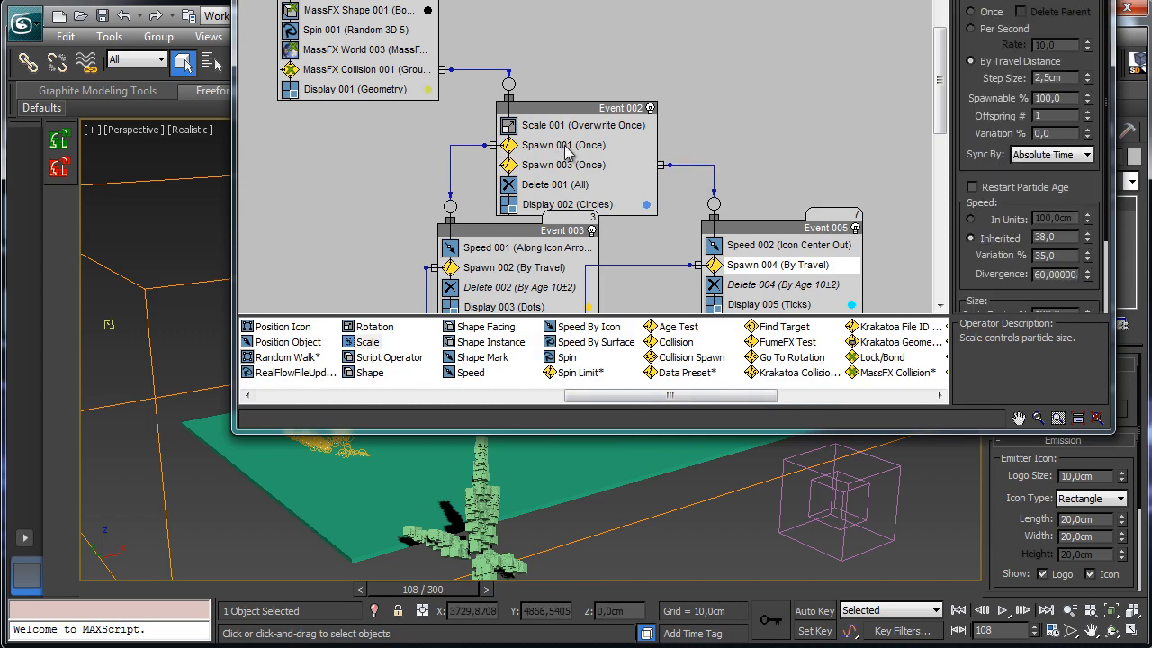
Step: Set Event 002's Scale operator to a 65% factor with type Overwrite Once, preview frame 106, and close Particle View
{"action": "left_click", "coordinate": [1050, 3]}
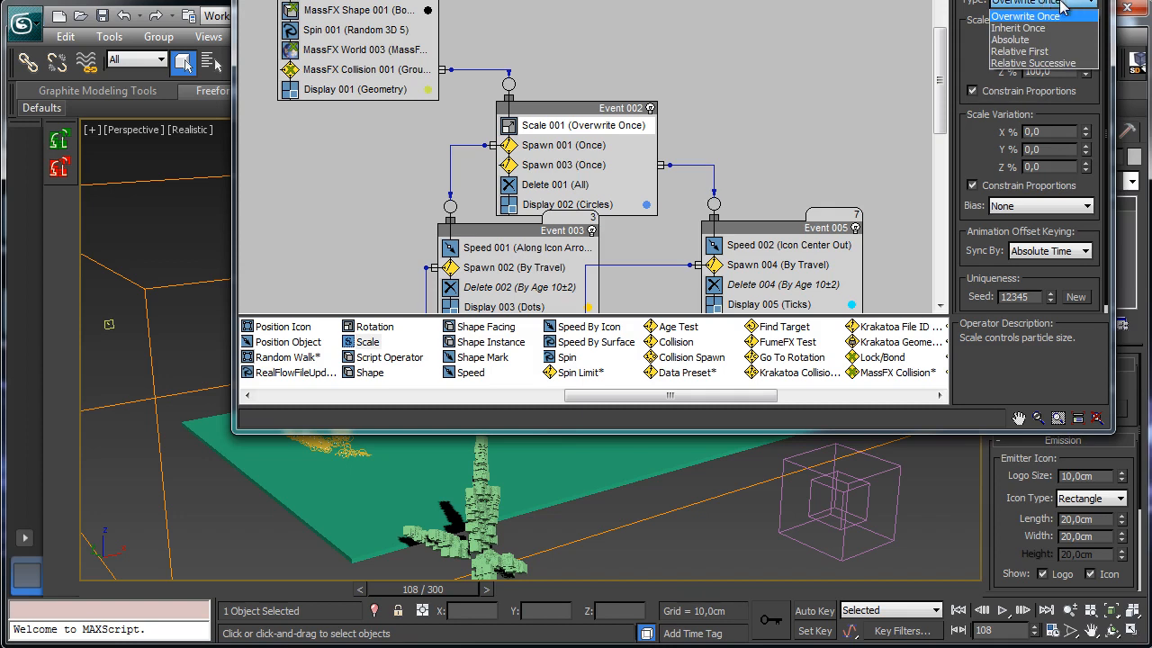
{"action": "left_click", "coordinate": [1065, 16]}
{"action": "left_click", "coordinate": [1062, 37]}
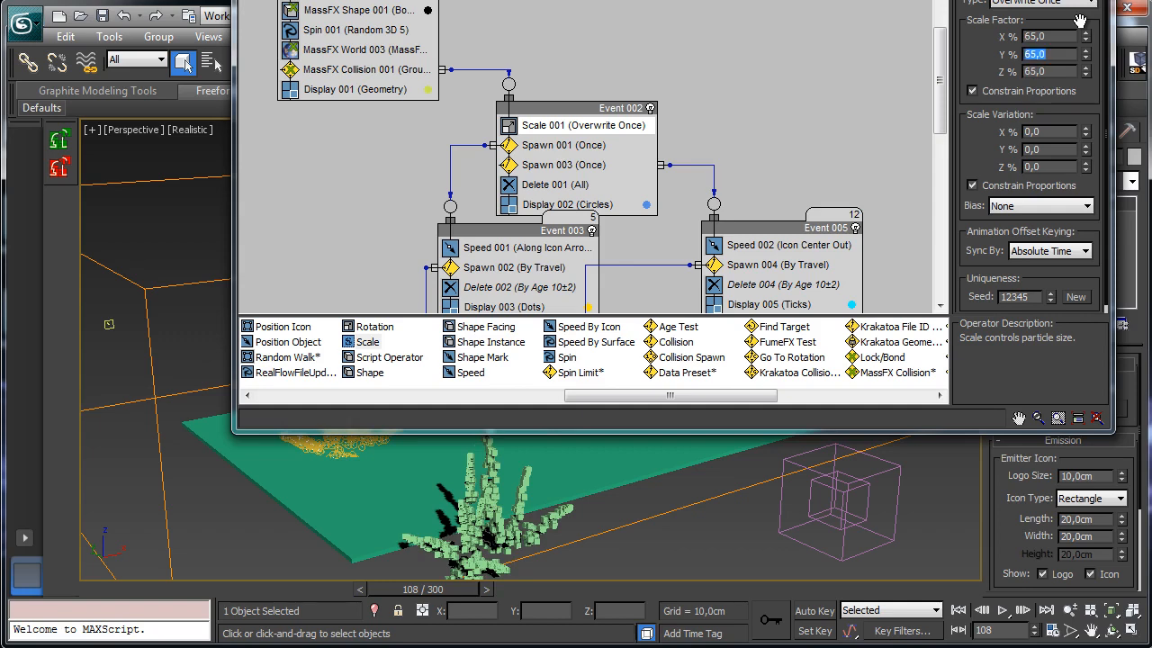
{"action": "type", "text": "55"}
{"action": "left_click_drag", "start_coordinate": [95, 601], "coordinate": [374, 590]}
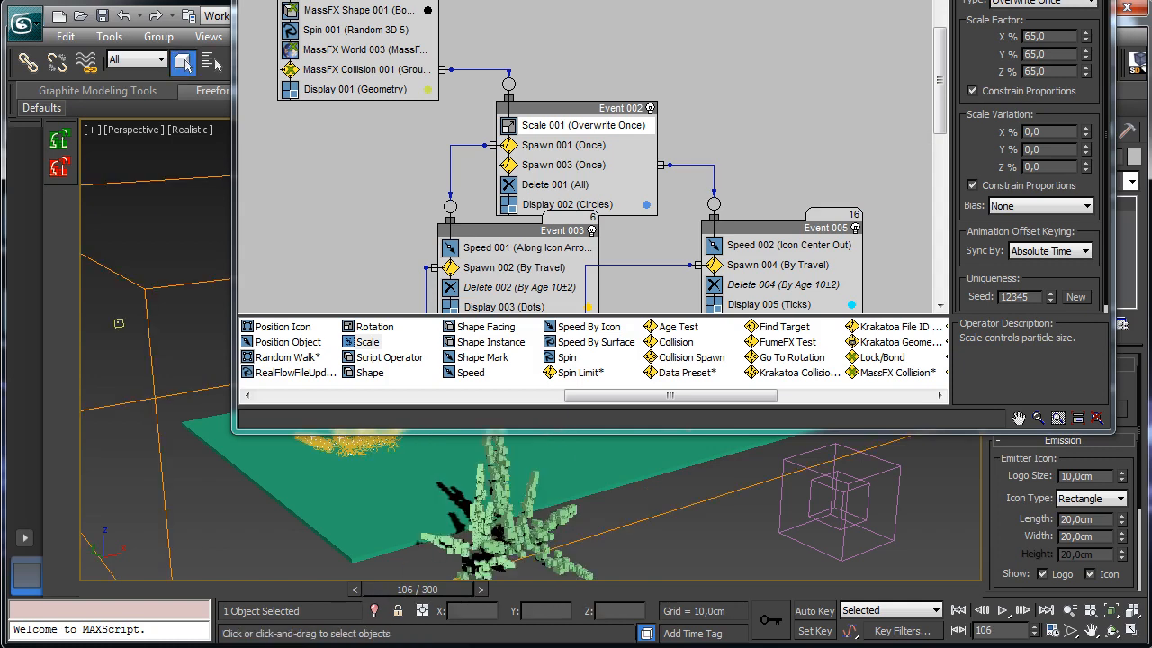
{"action": "key", "text": "6"}
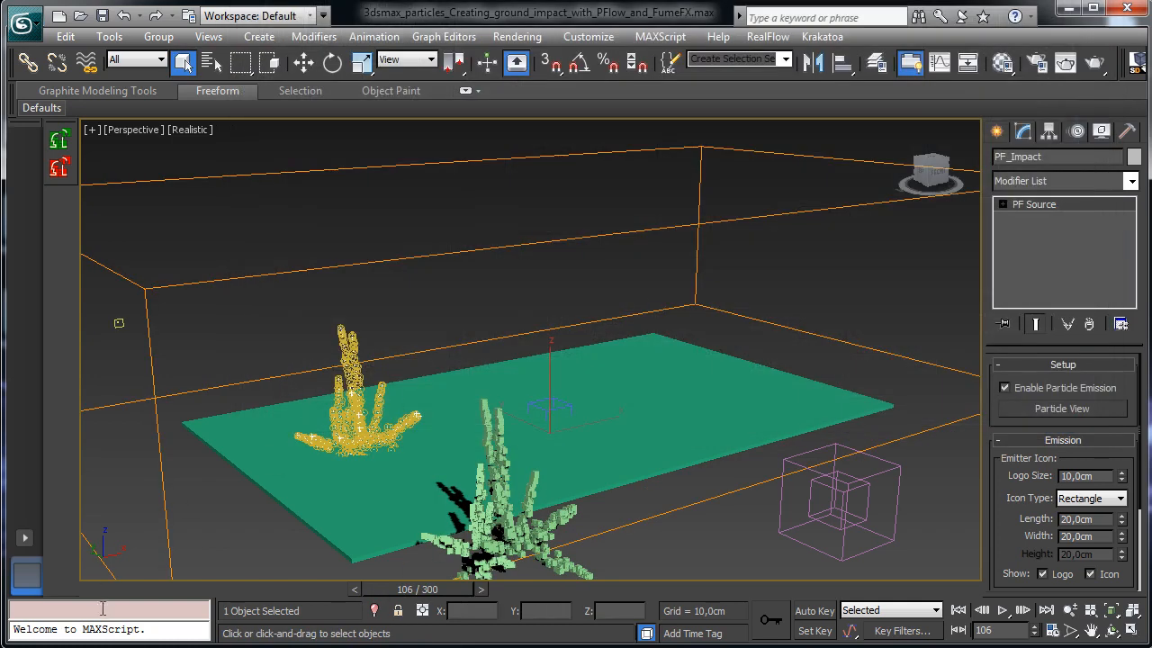
Step: Align Mesher001 to PF_Impact on the X, Y and Z positions, pivot point to pivot point
{"action": "left_click", "coordinate": [303, 61]}
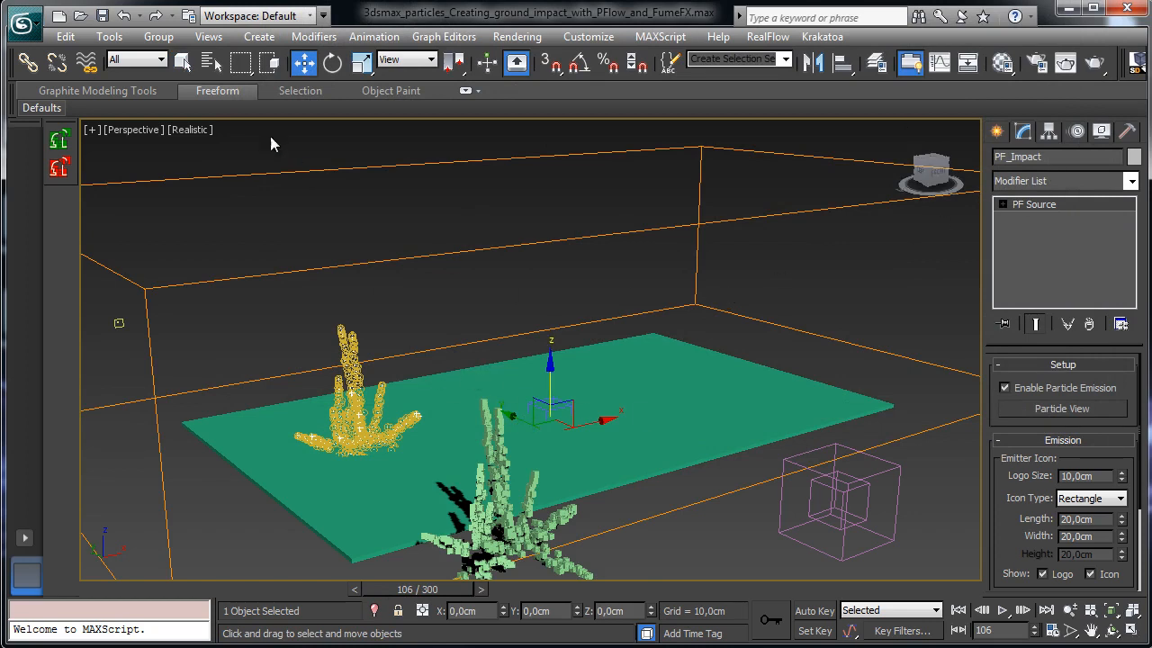
{"action": "left_click", "coordinate": [540, 547]}
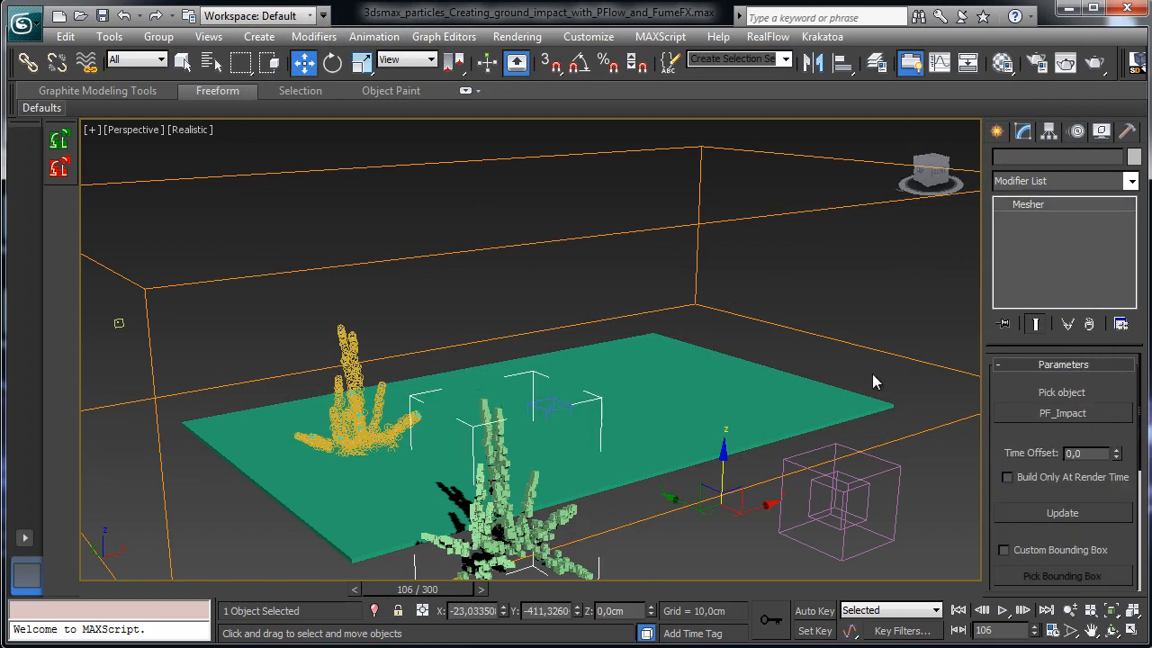
{"action": "left_click", "coordinate": [842, 61]}
{"action": "left_click", "coordinate": [212, 62]}
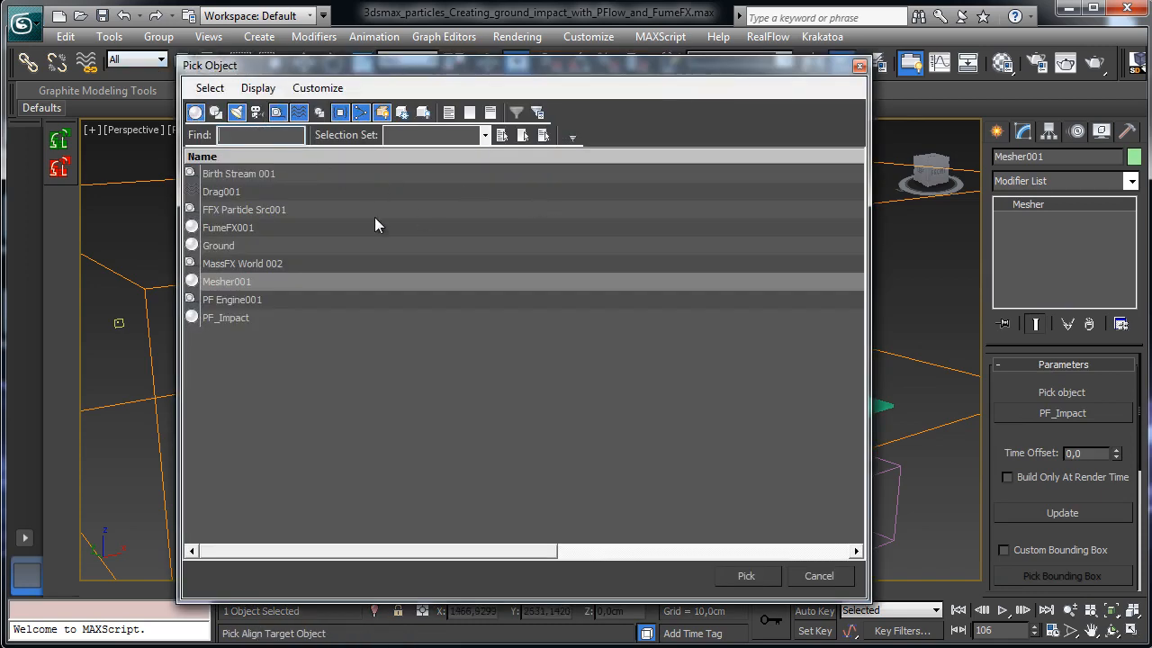
{"action": "left_click", "coordinate": [225, 316]}
{"action": "left_click", "coordinate": [756, 576]}
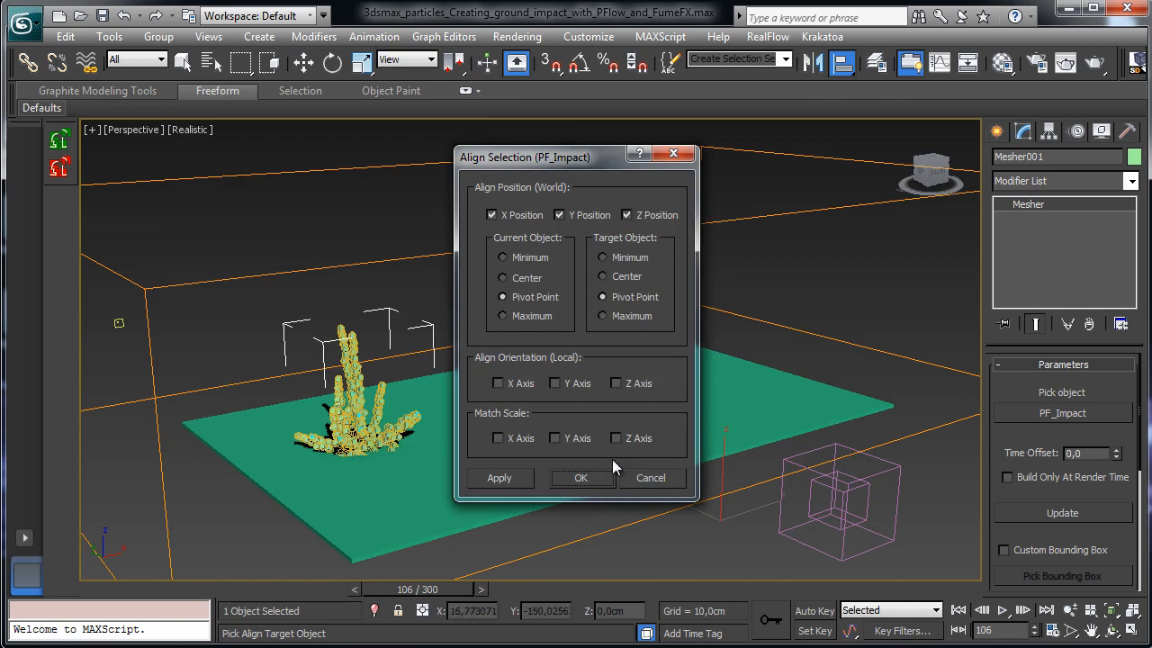
{"action": "left_click", "coordinate": [583, 477]}
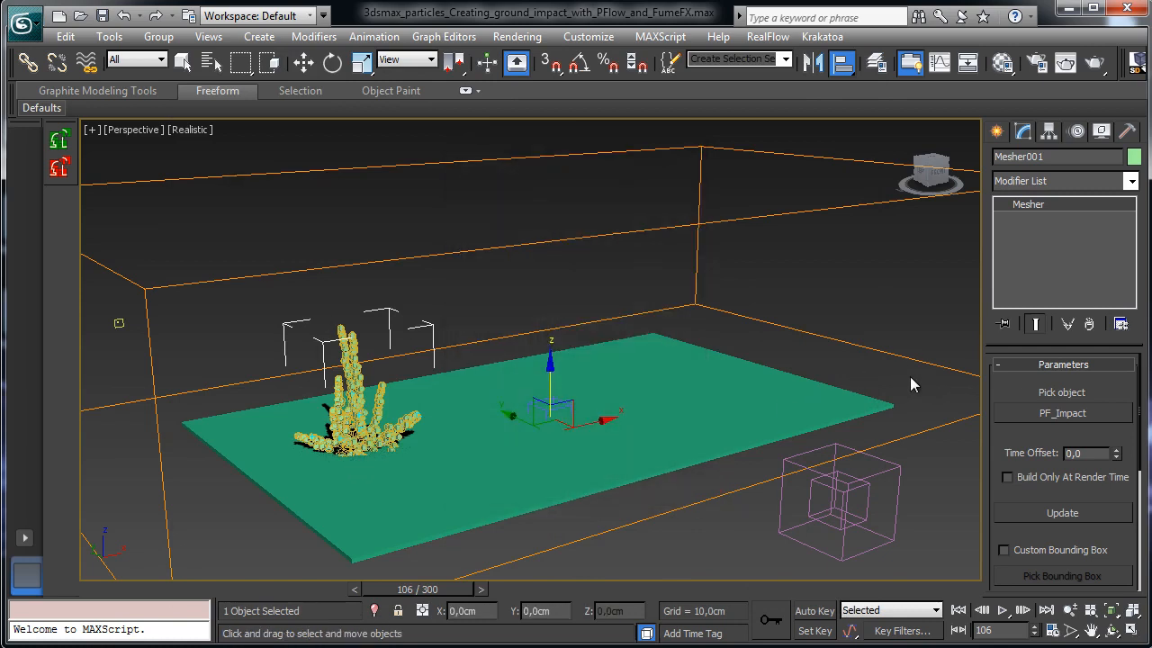
Step: Return to frame 0 and save the scene
{"action": "left_click", "coordinate": [182, 61]}
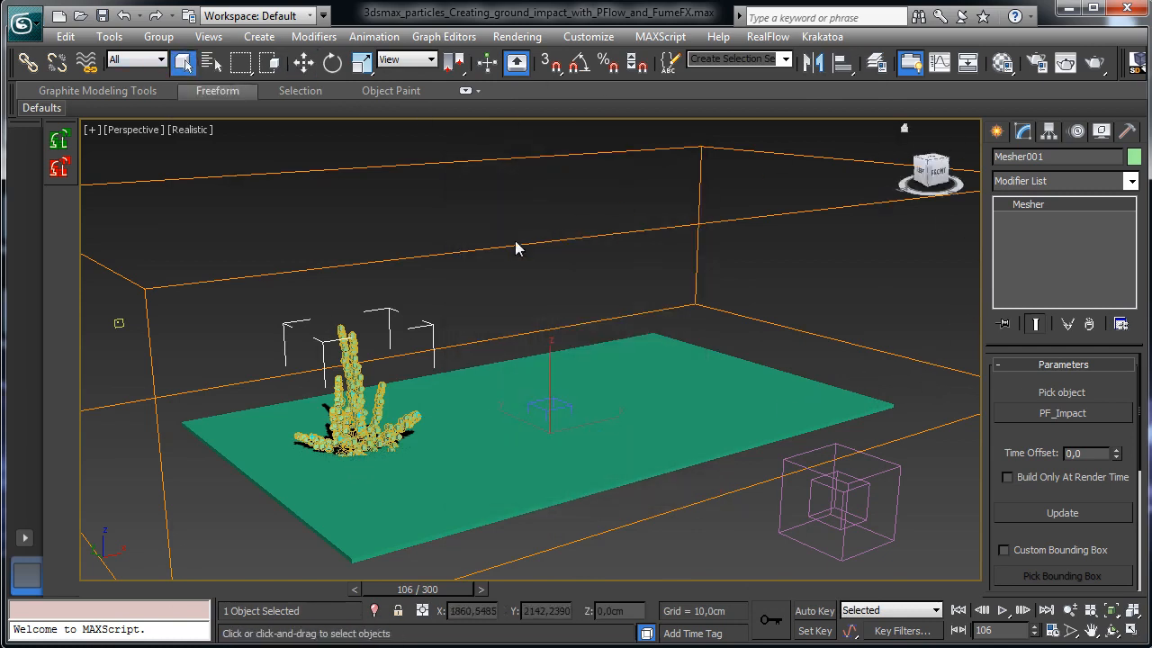
{"action": "left_click", "coordinate": [137, 589]}
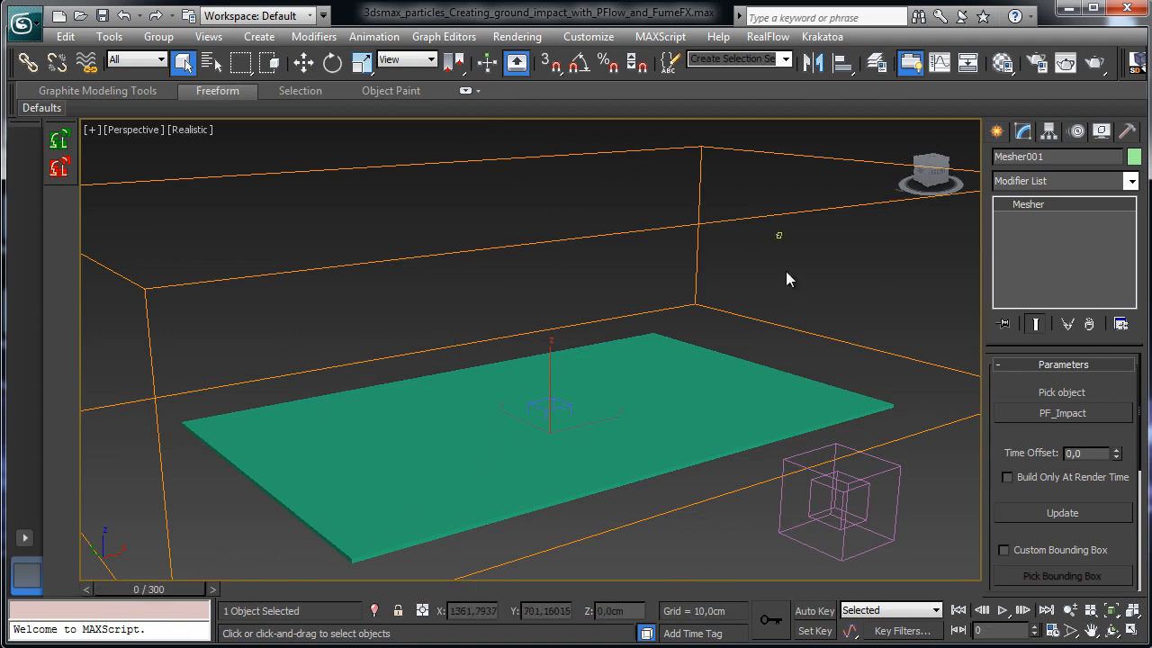
{"action": "key", "text": "ctrl+s"}
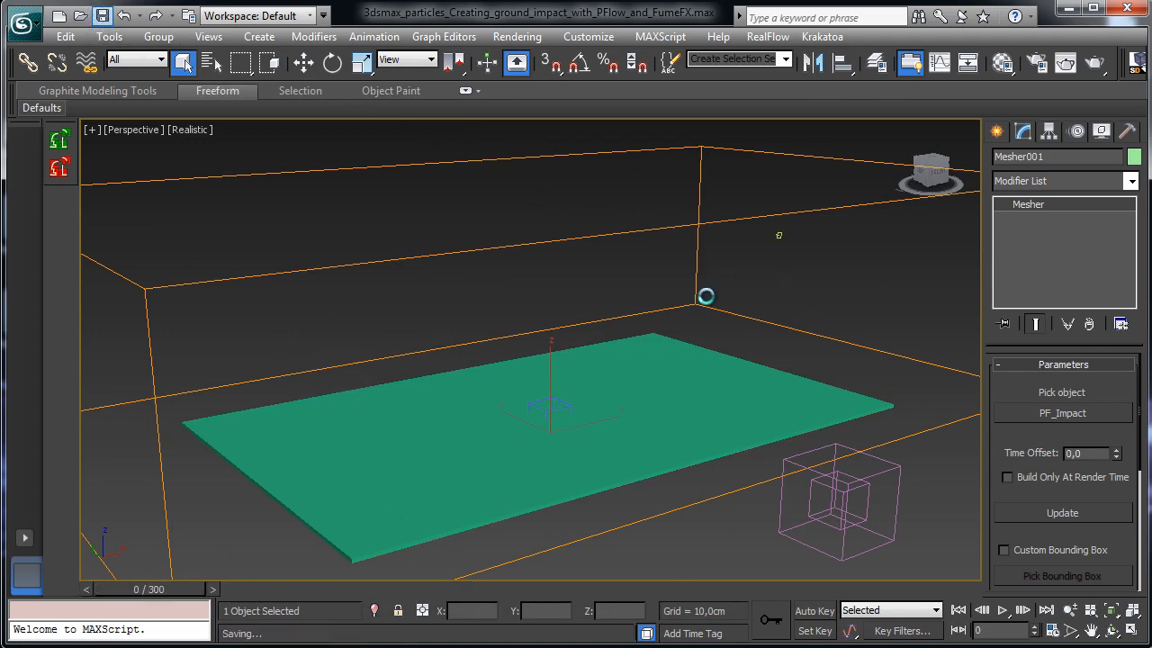
Step: In the FumeFX001 simulation settings, disable the FFX Particle Src001 source and add a new Object Source
{"action": "left_click", "coordinate": [696, 304]}
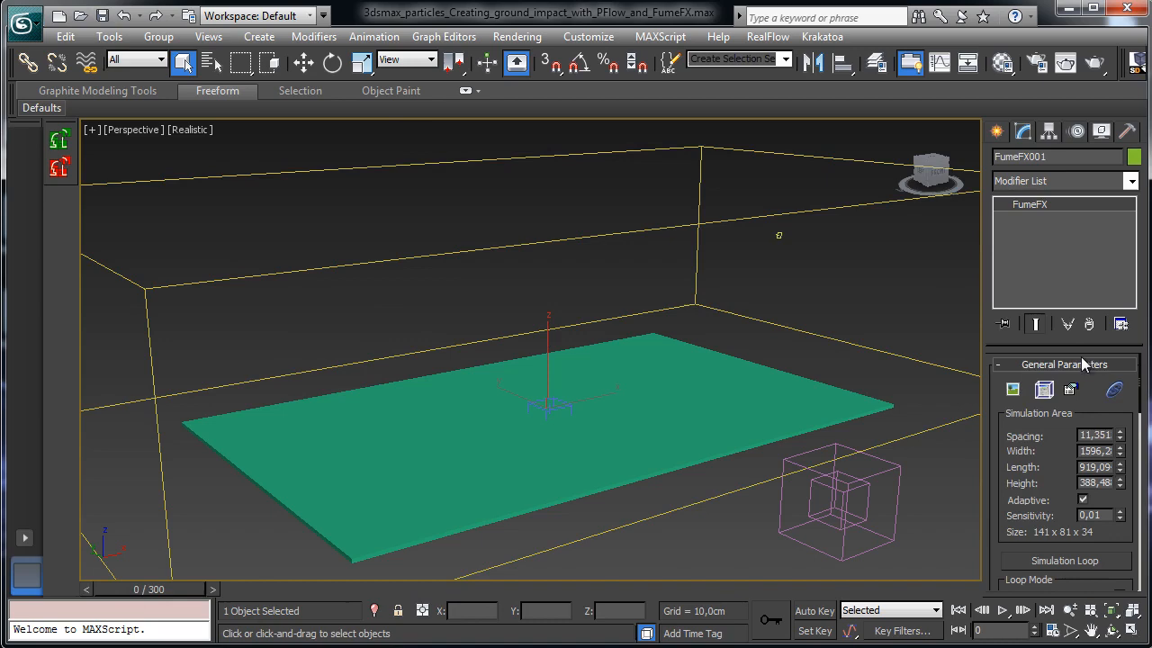
{"action": "left_click", "coordinate": [1043, 391]}
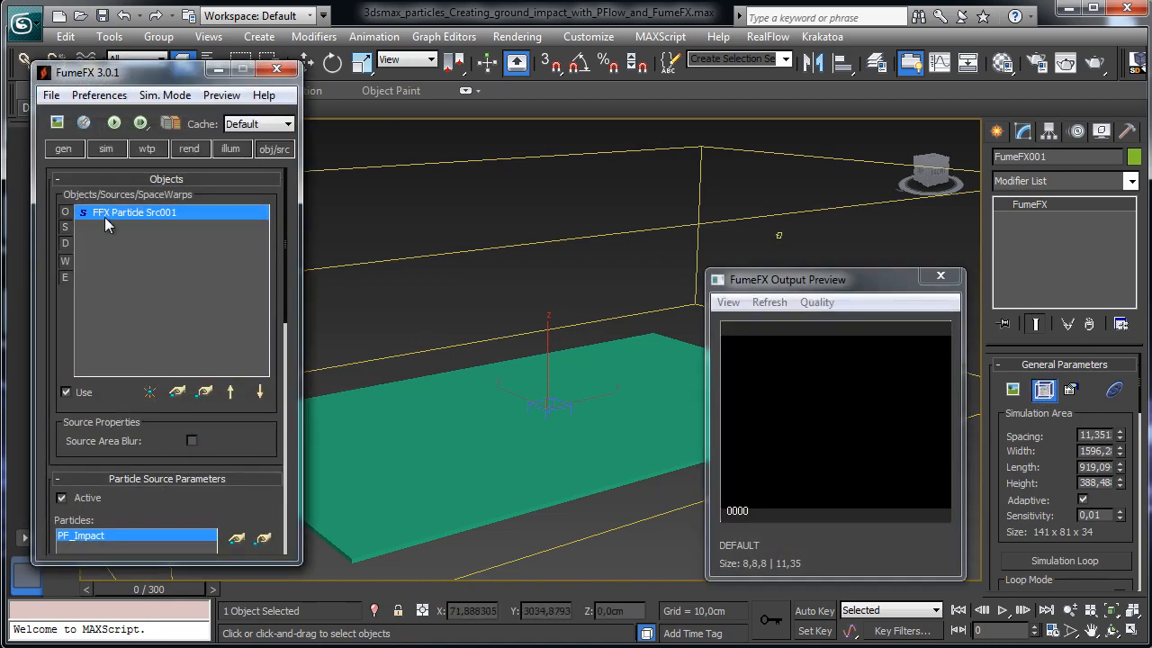
{"action": "left_click", "coordinate": [66, 391]}
{"action": "left_click", "coordinate": [148, 394]}
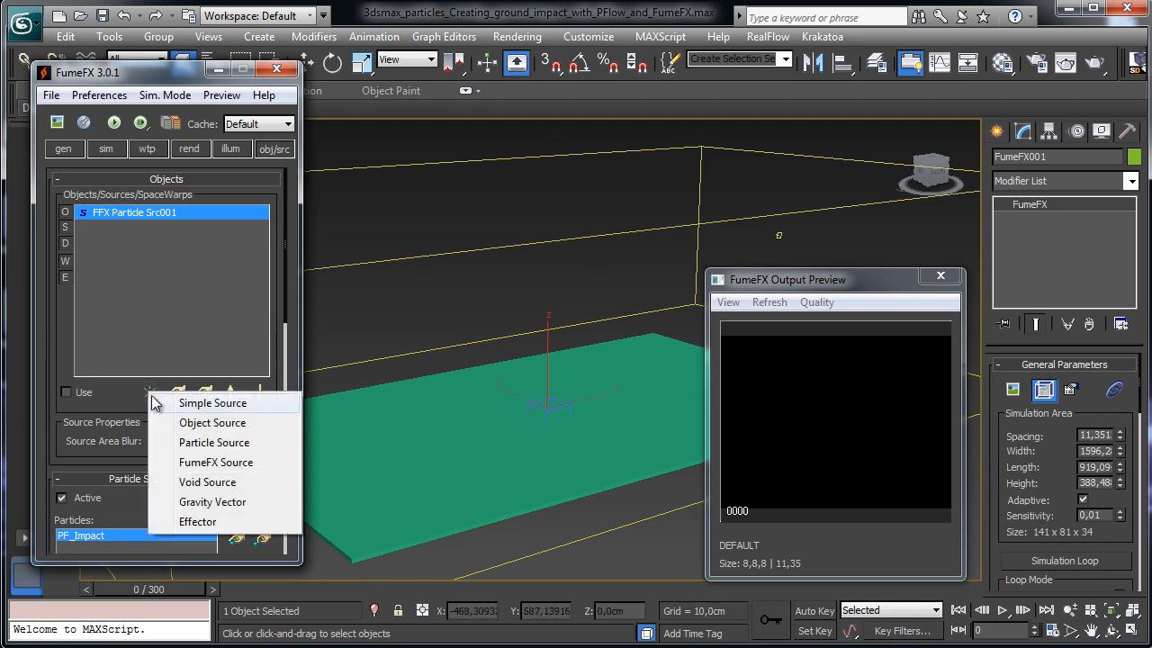
{"action": "left_click", "coordinate": [210, 423]}
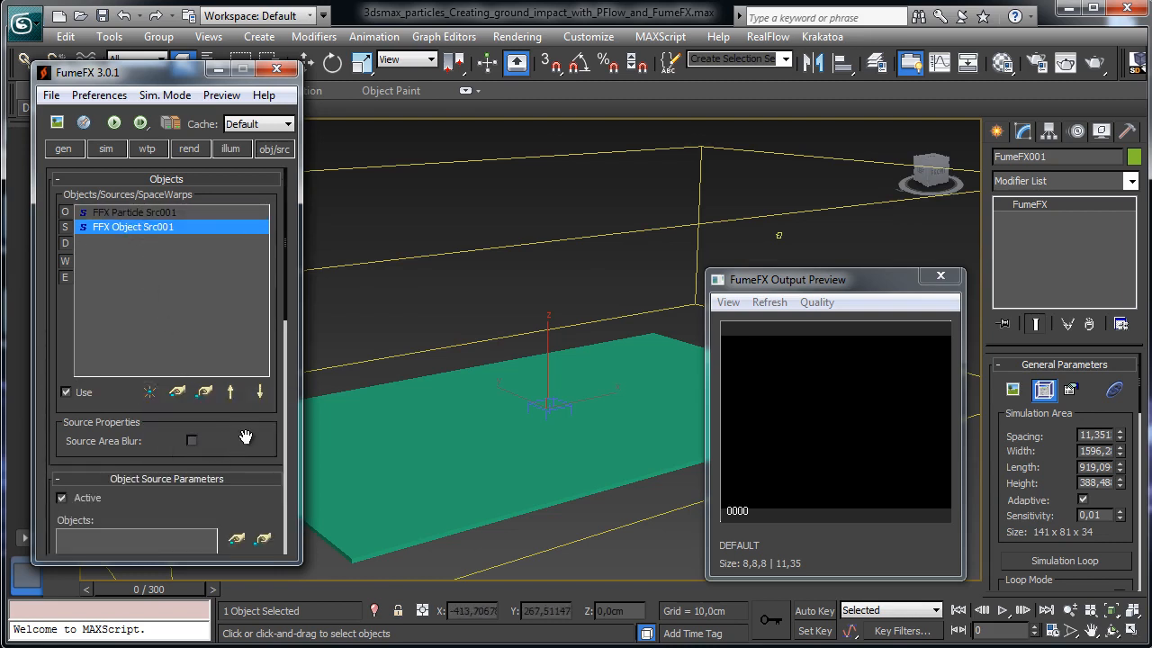
Step: Assign Mesher001 as the emitting object of the new FumeFX object source
{"action": "left_click_drag", "start_coordinate": [246, 437], "coordinate": [239, 190]}
{"action": "left_click", "coordinate": [236, 292]}
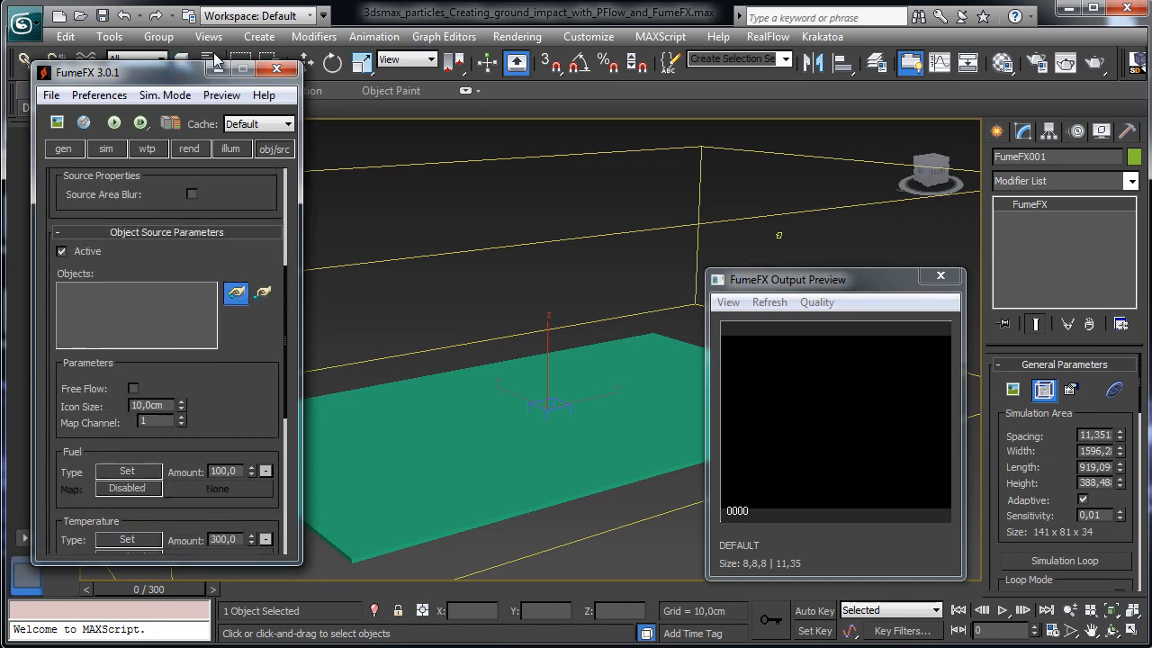
{"action": "left_click", "coordinate": [216, 59]}
{"action": "left_click", "coordinate": [220, 190]}
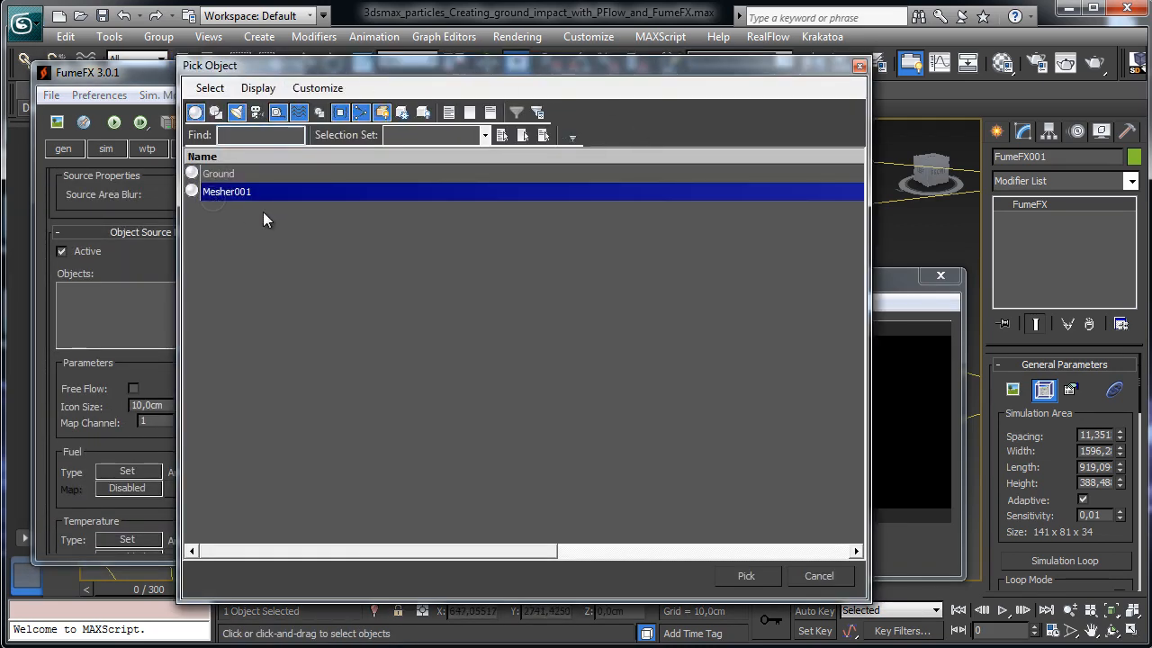
{"action": "left_click", "coordinate": [740, 577]}
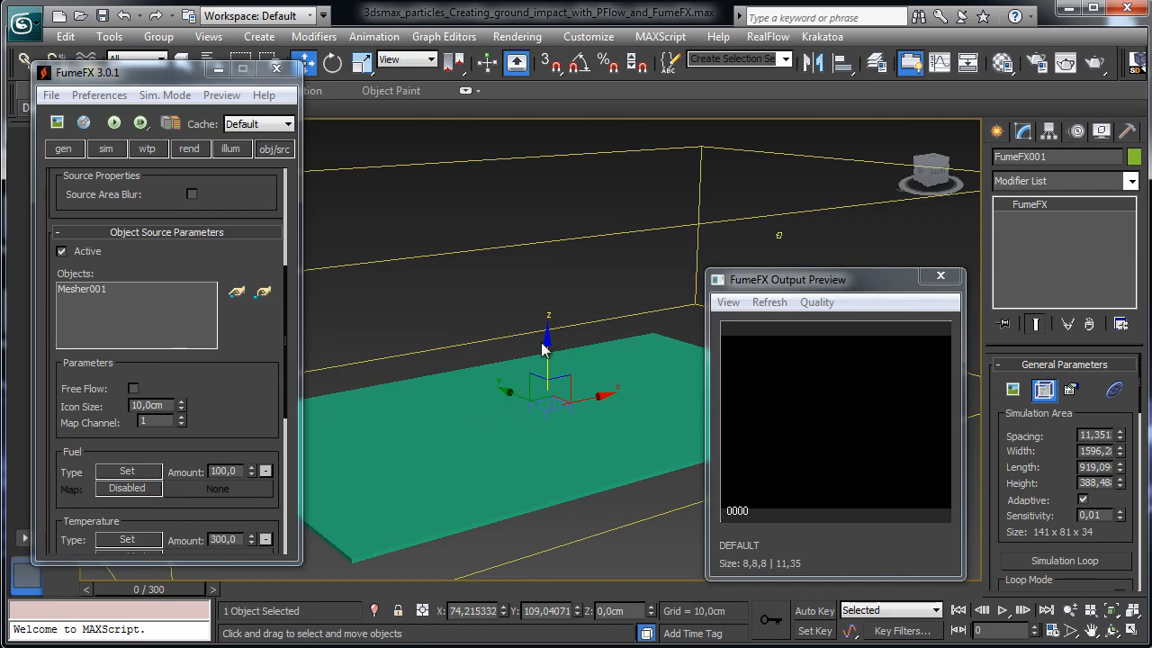
Step: Run a test of the default FumeFX simulation with its output preview, cancel it around frame 65 and return to frame 0
{"action": "left_click", "coordinate": [115, 124]}
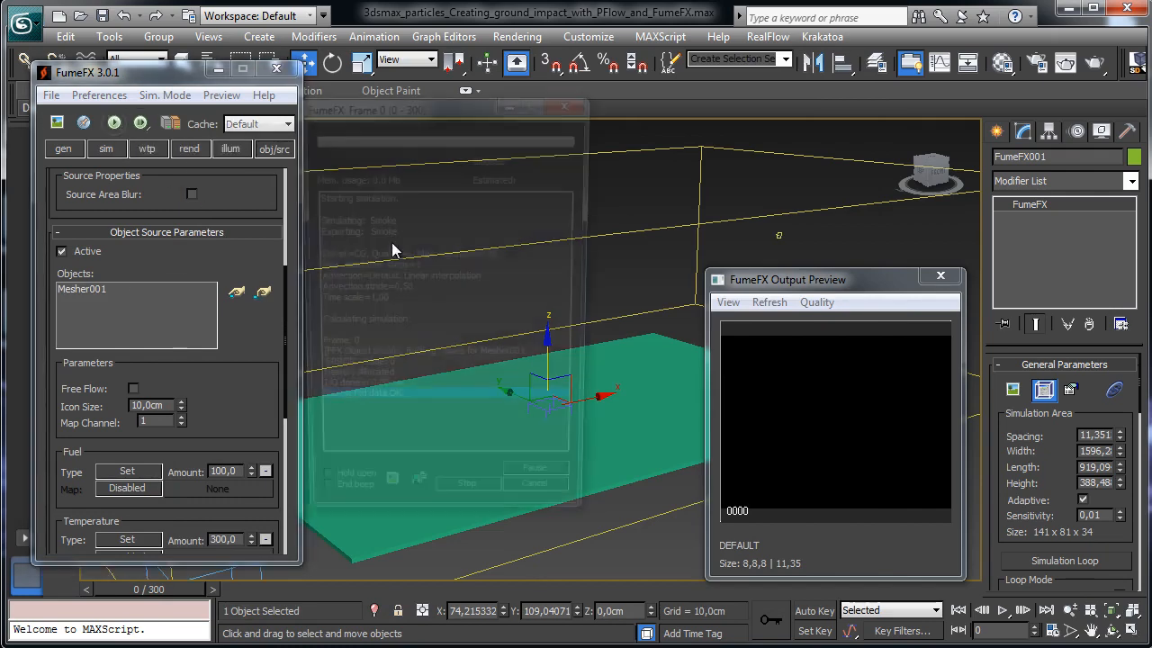
{"action": "left_click_drag", "start_coordinate": [845, 285], "coordinate": [926, 294]}
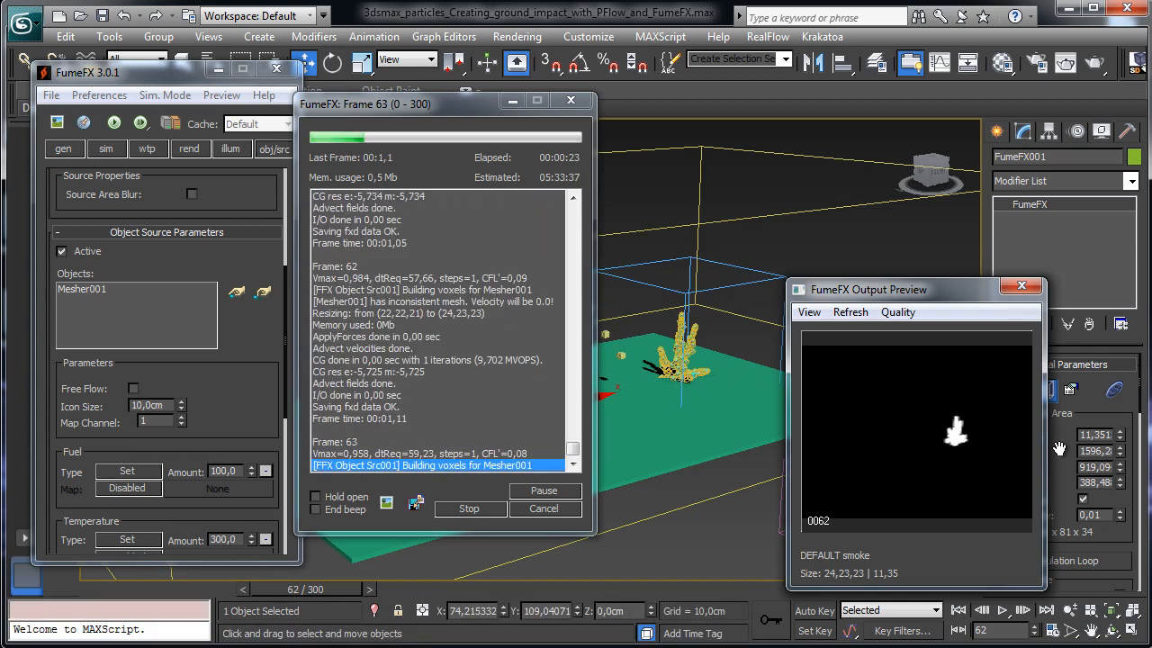
{"action": "left_click", "coordinate": [568, 510]}
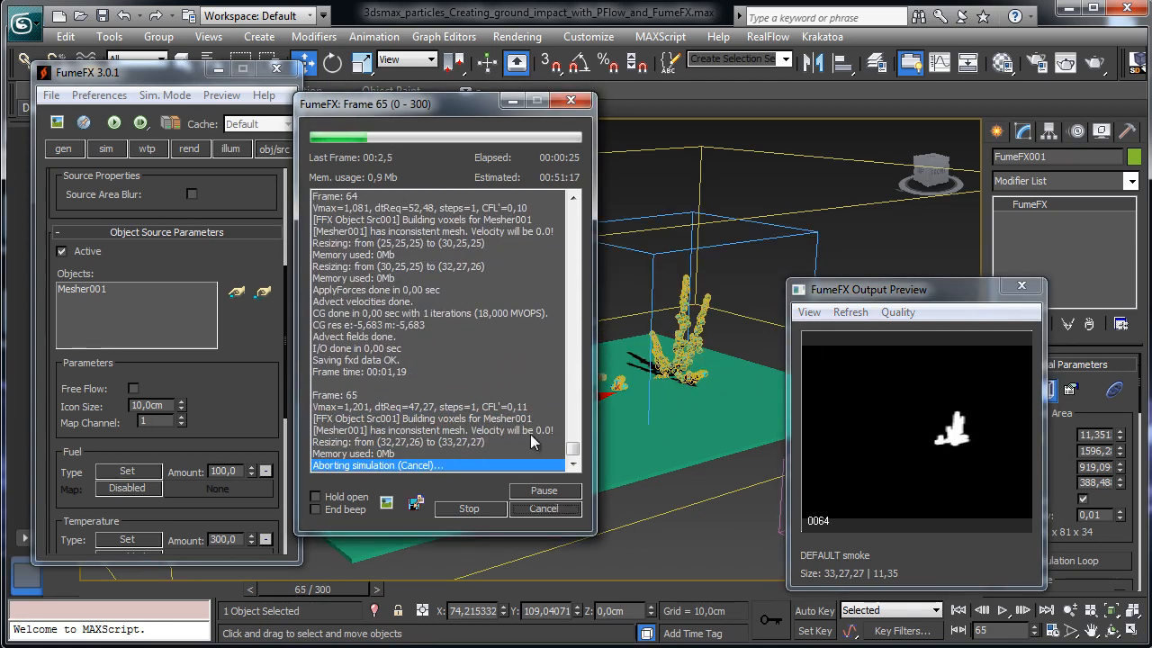
{"action": "left_click", "coordinate": [128, 588]}
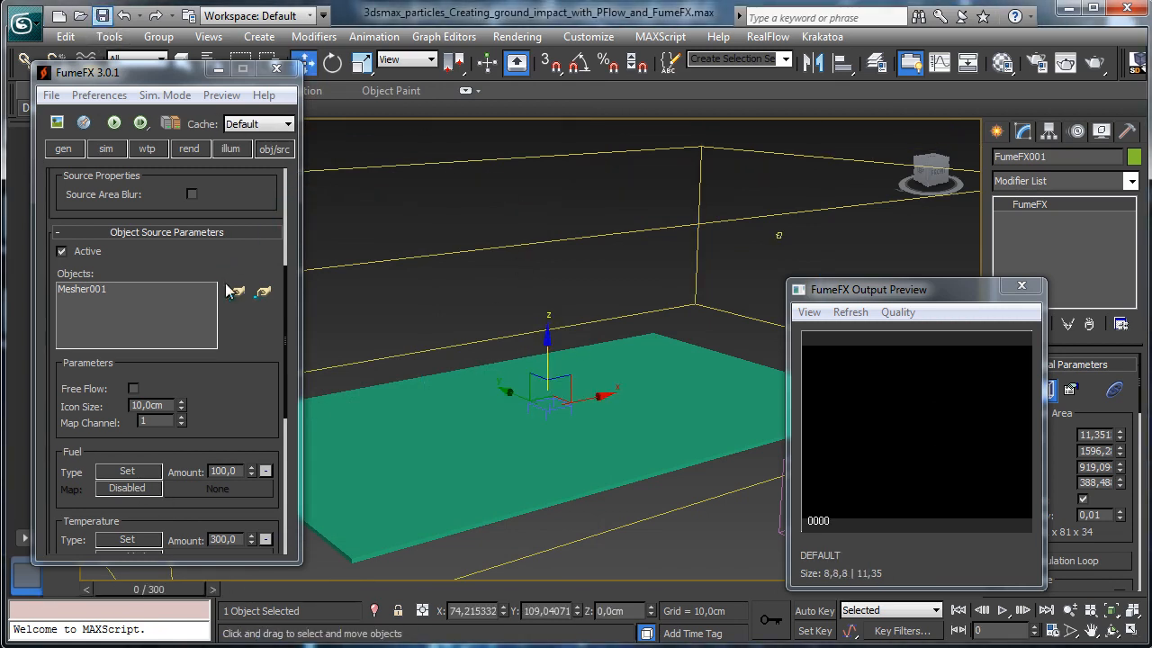
Step: Open the Smoke amount of the Mesher001 object source for editing
{"action": "left_click_drag", "start_coordinate": [263, 369], "coordinate": [260, 195]}
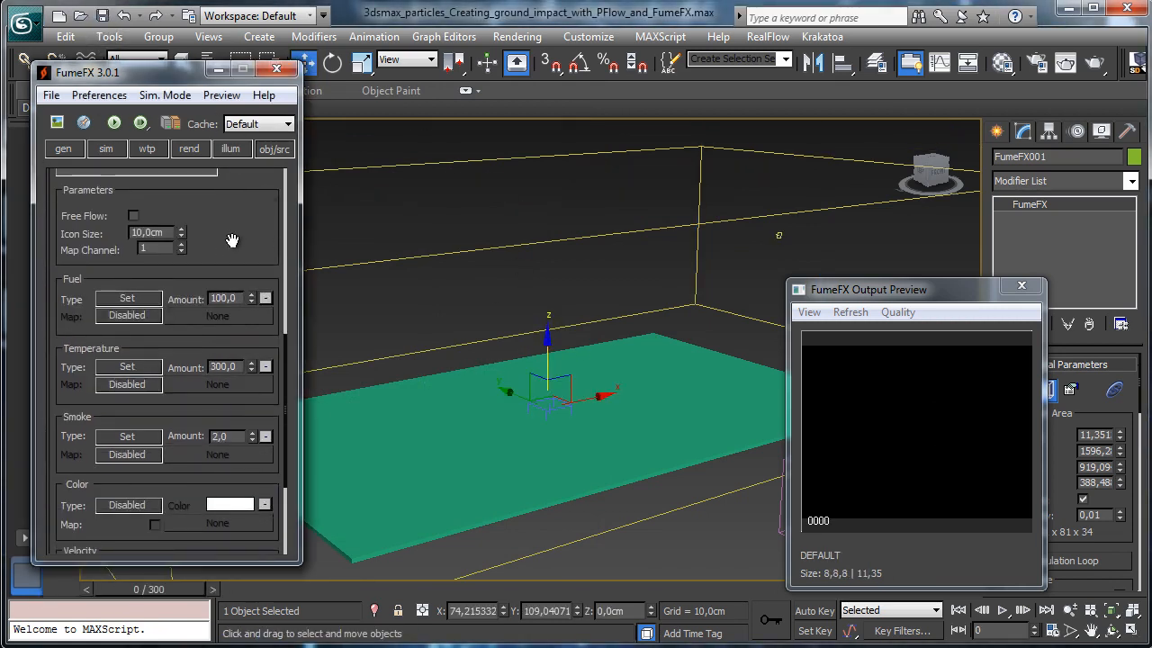
{"action": "left_click_drag", "start_coordinate": [229, 244], "coordinate": [204, 191]}
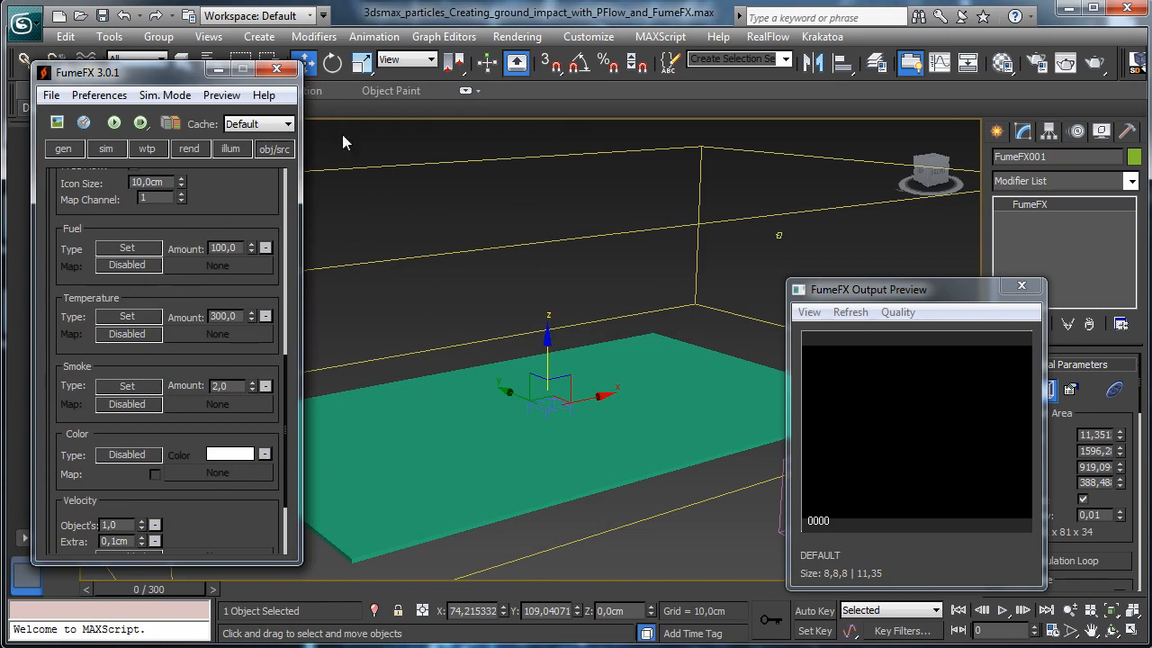
{"action": "left_click_drag", "start_coordinate": [186, 360], "coordinate": [225, 208]}
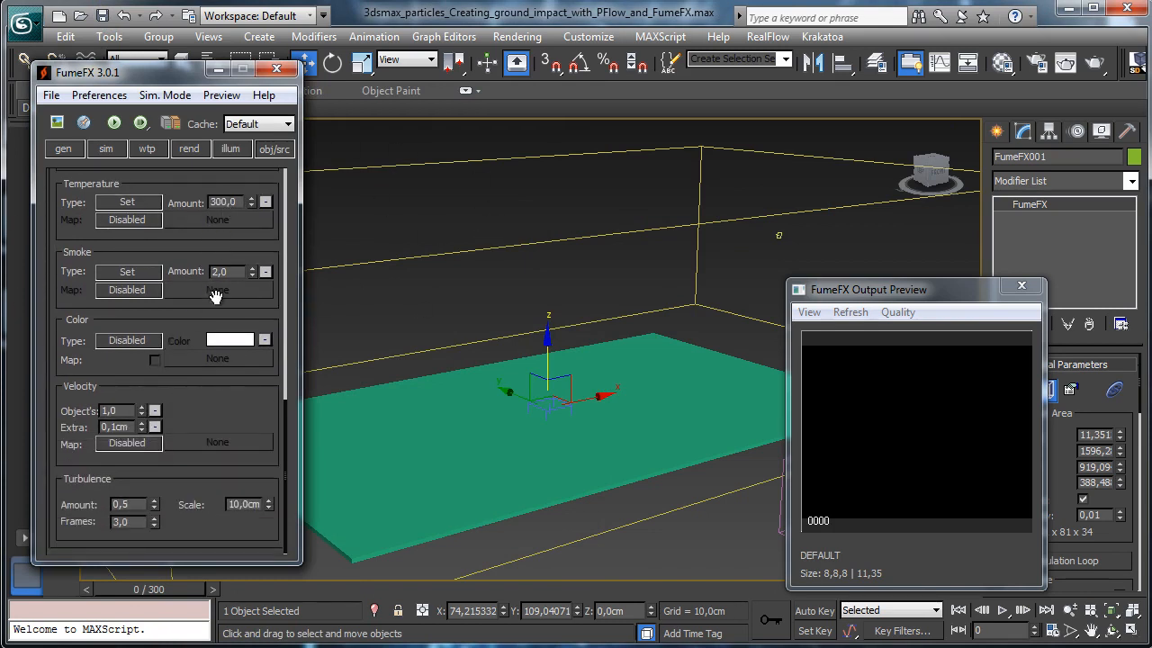
{"action": "double_click", "coordinate": [240, 270]}
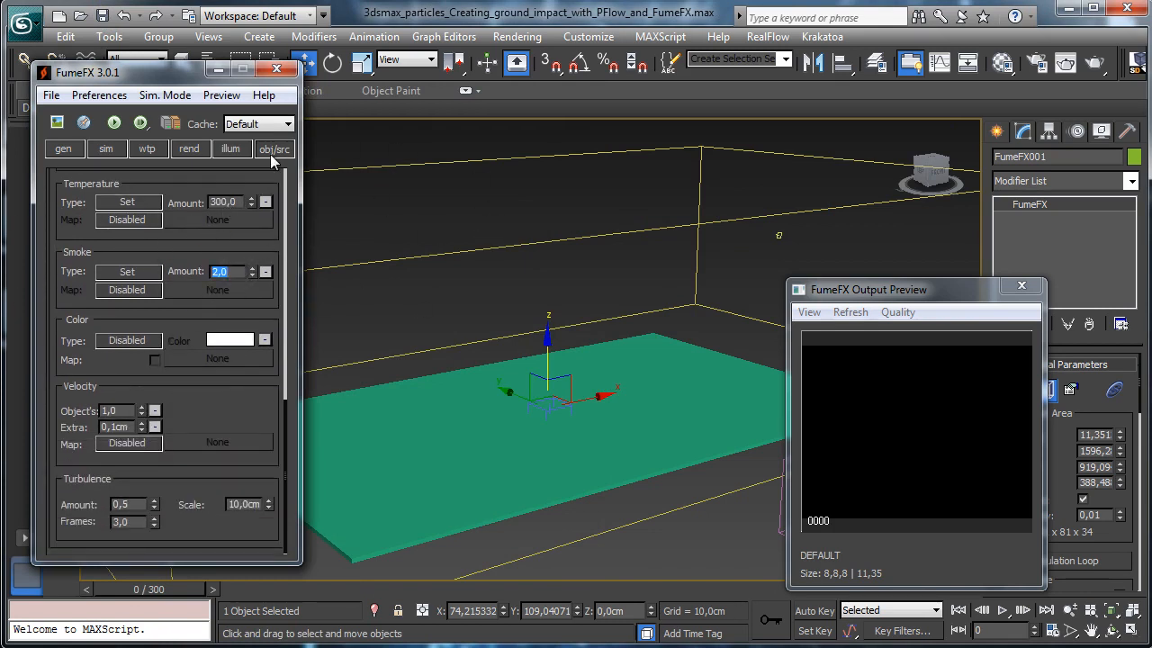